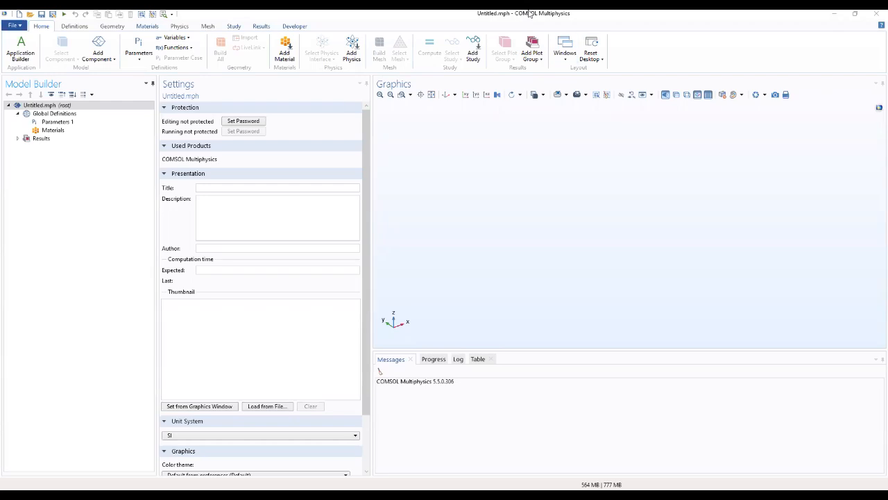
Step: Open the capacity_fade_seed model from the Batteries, Lithium-Ion folder of the Batteries & Fuel Cells Module application library
left_click(19, 28)
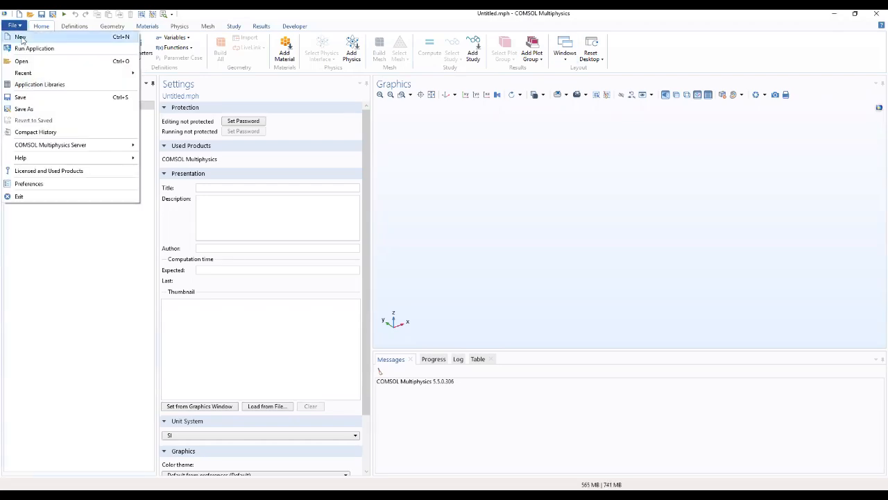
left_click(21, 38)
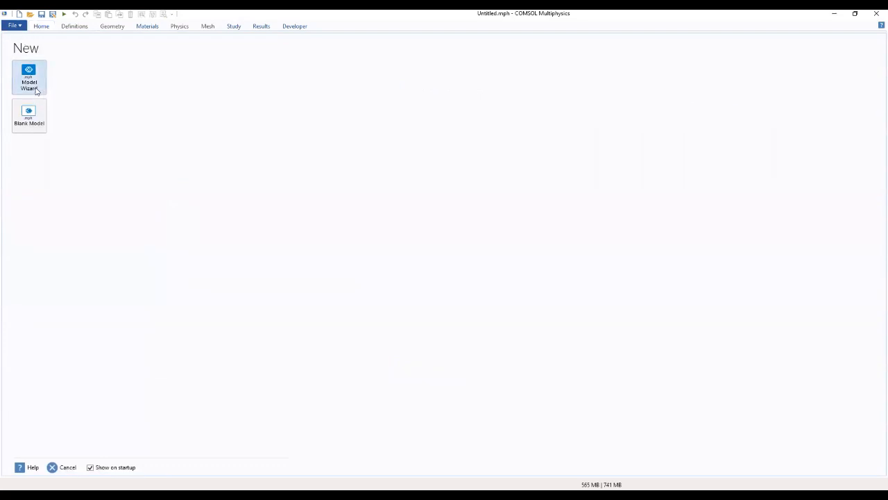
left_click(21, 29)
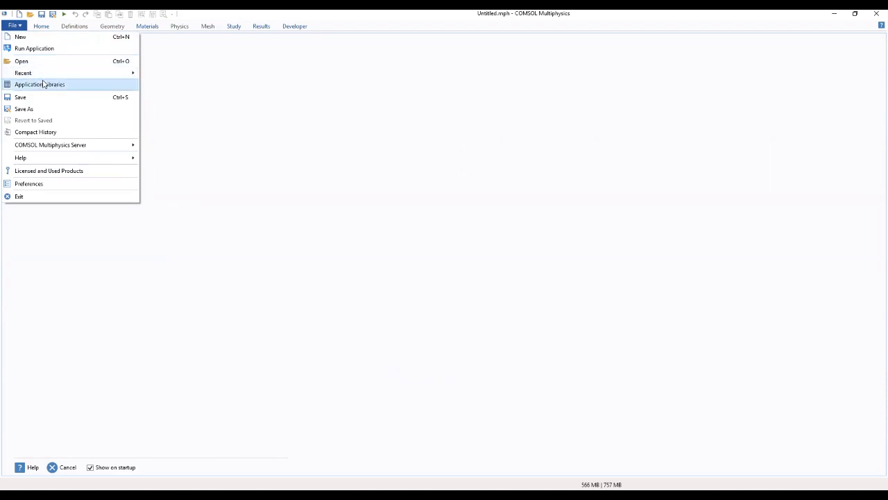
key("Escape")
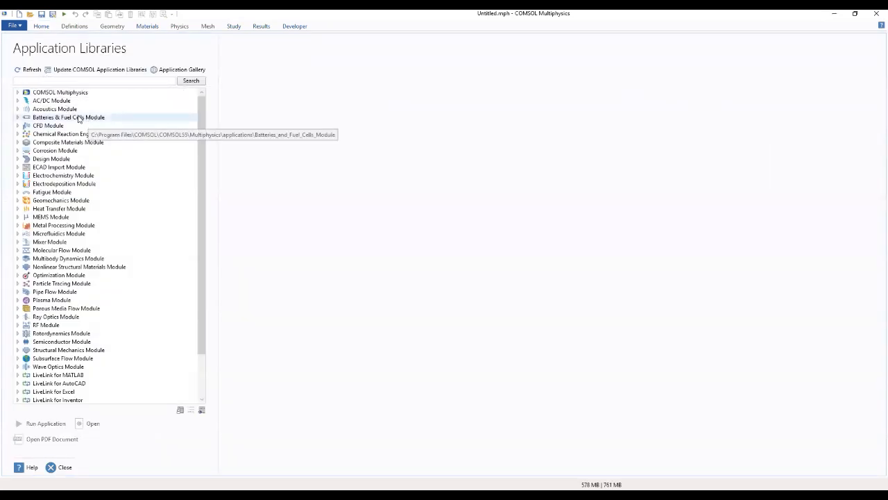
left_click(19, 118)
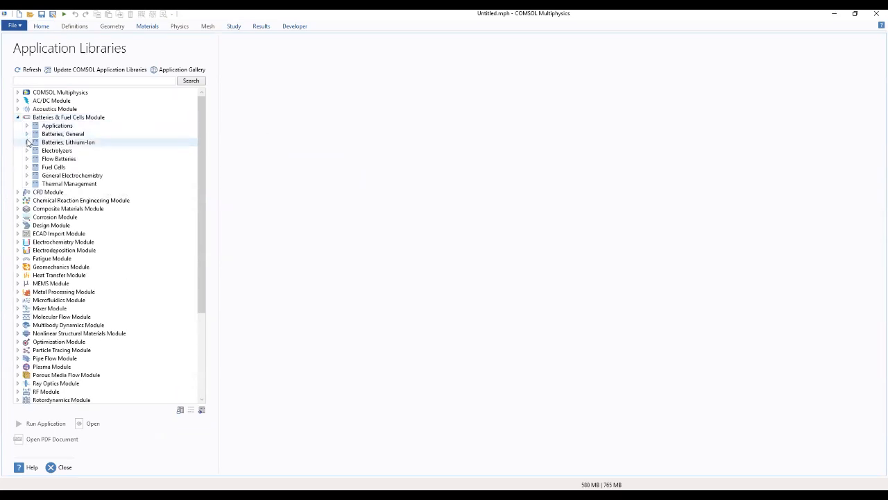
left_click(28, 142)
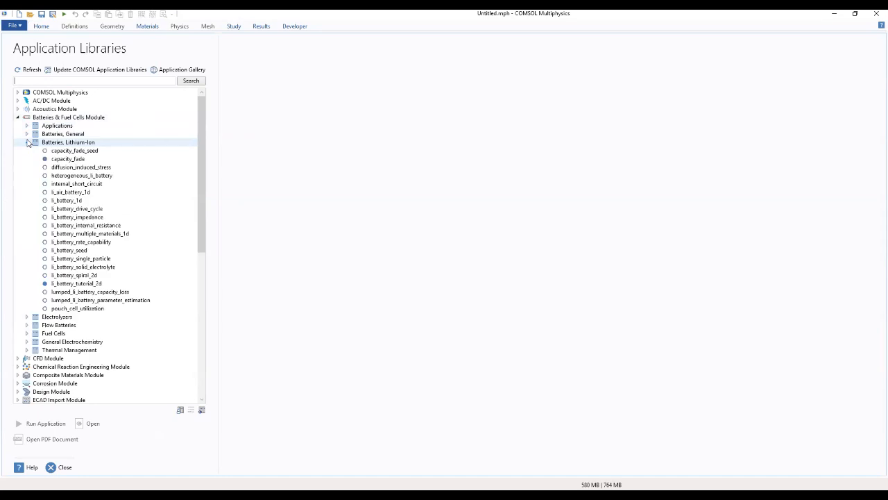
left_click(86, 152)
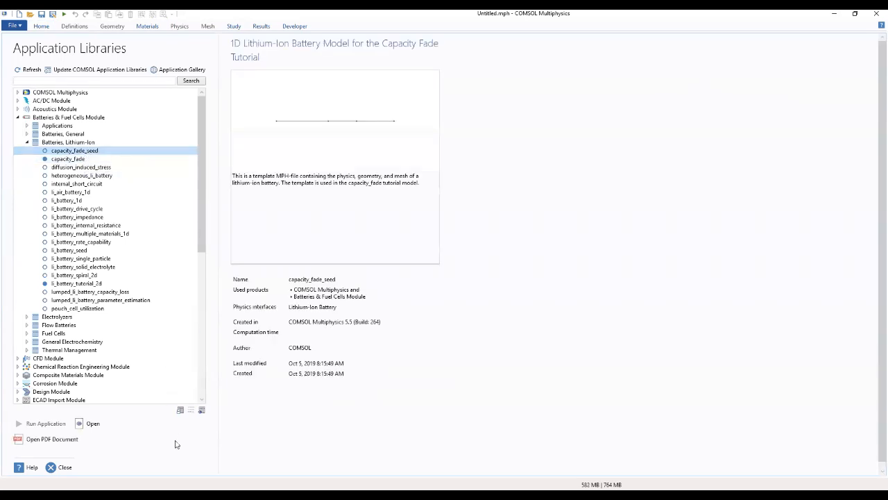
left_click(81, 429)
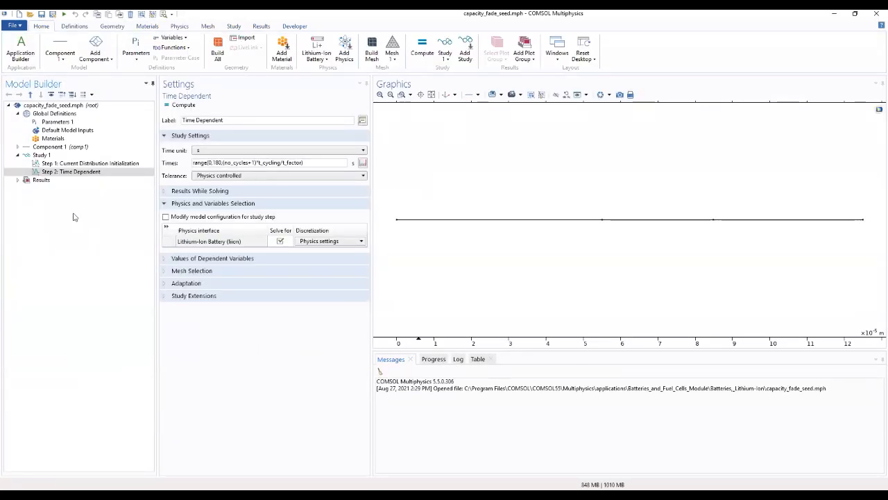
Step: Review the Variables 1 definitions of Component 1 in the enlarged table, adjusting column widths to read the full descriptions
left_click(17, 147)
left_click(27, 155)
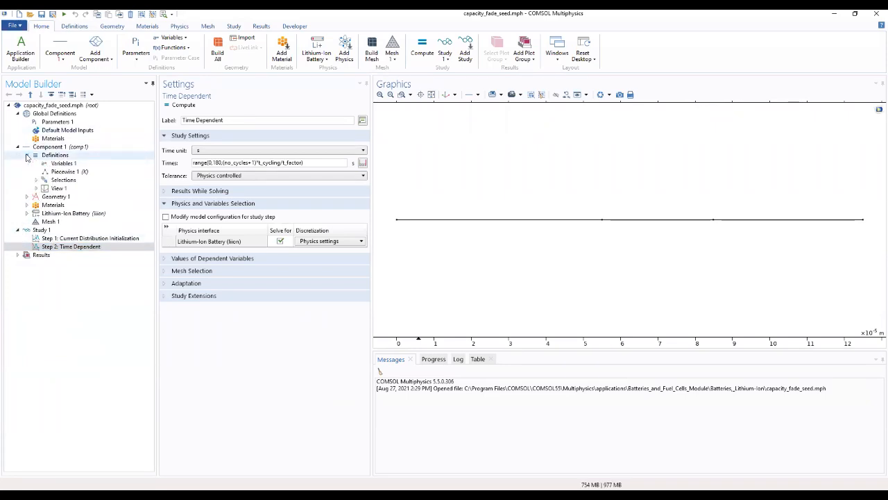
left_click(65, 155)
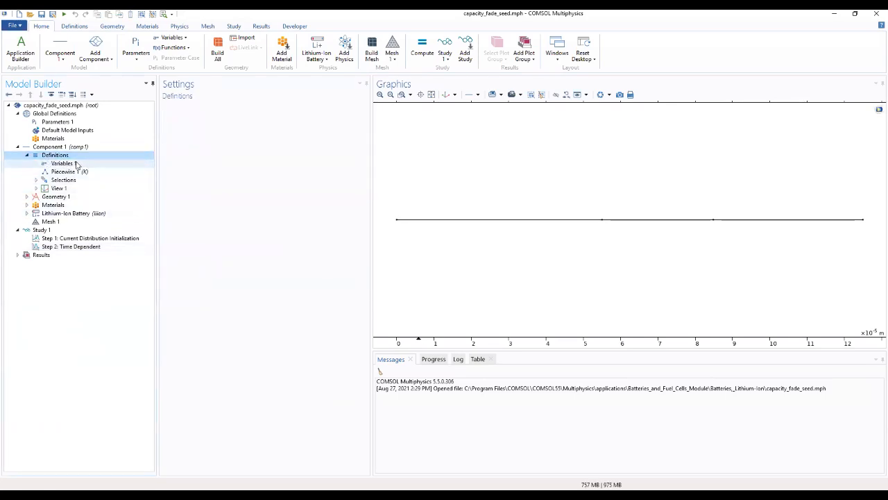
left_click(59, 164)
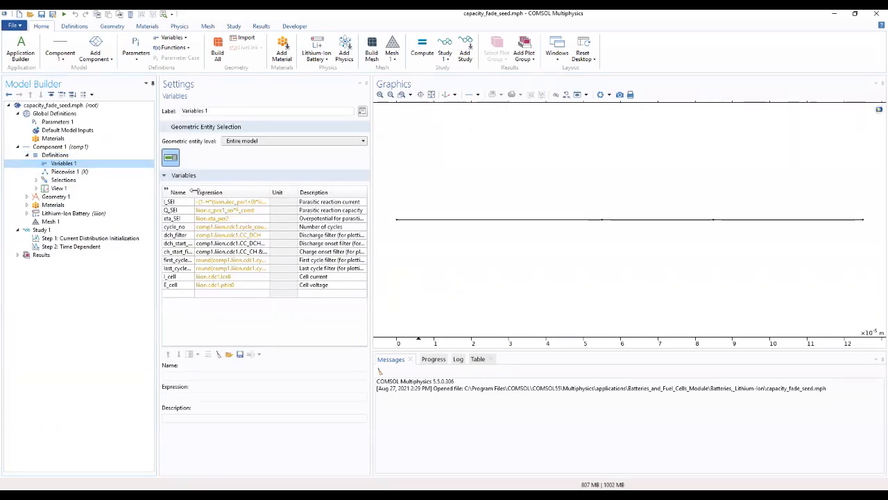
left_click(166, 190)
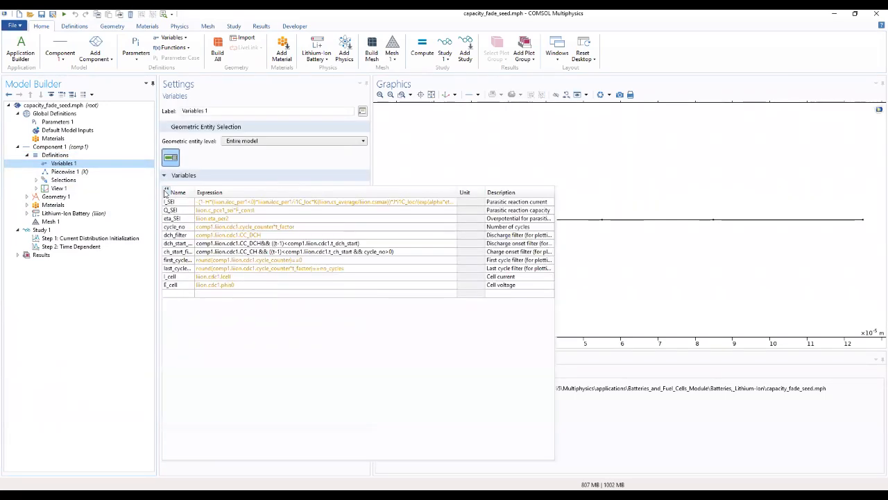
mouse_move(347, 262)
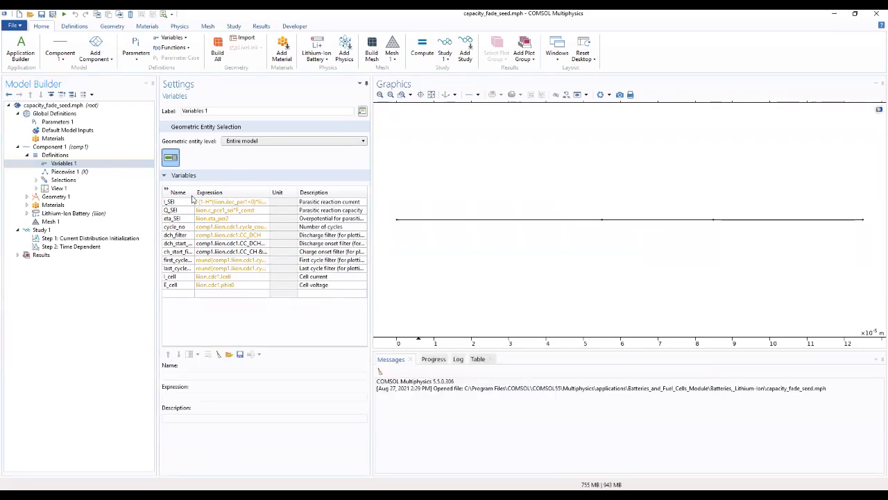
mouse_move(167, 192)
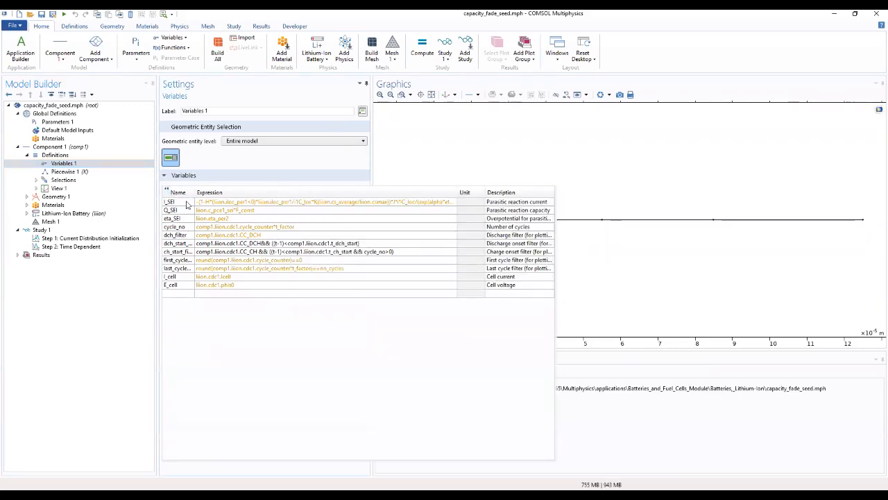
left_click_drag(455, 198, 385, 198)
left_click_drag(485, 193, 462, 192)
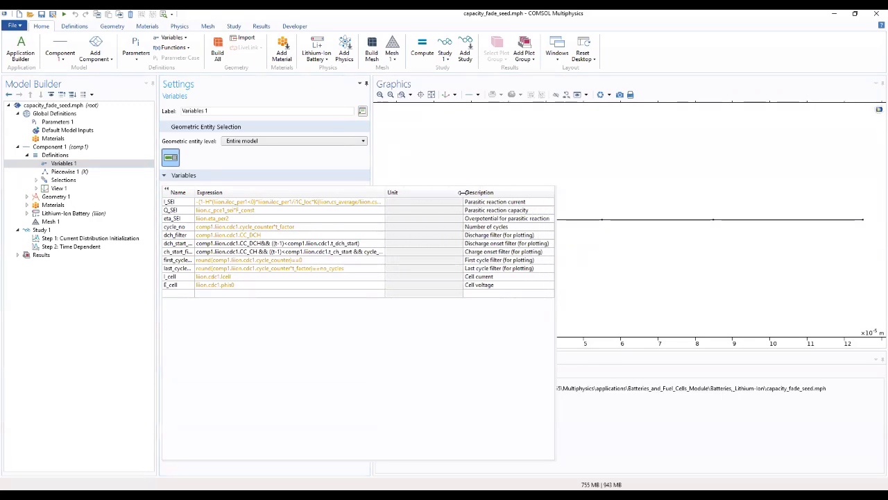
Step: Examine the Porous Electrode 1 settings under the Lithium-Ion Battery interface
left_click(71, 215)
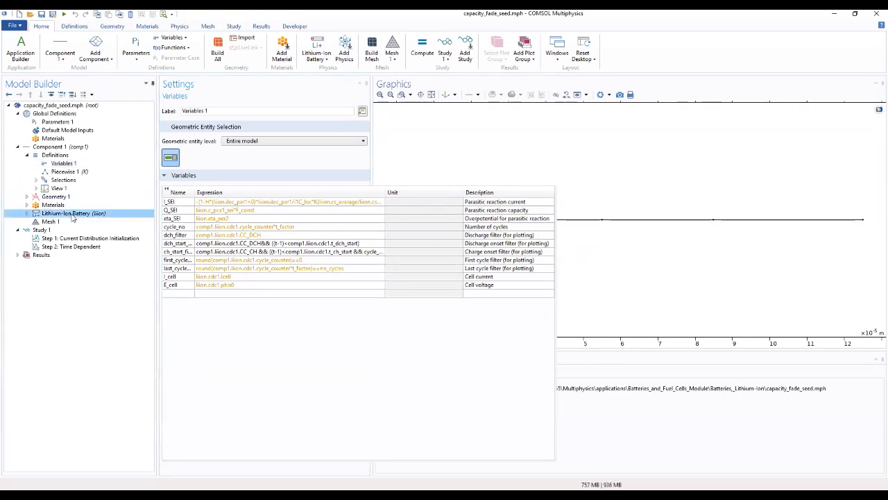
left_click(28, 214)
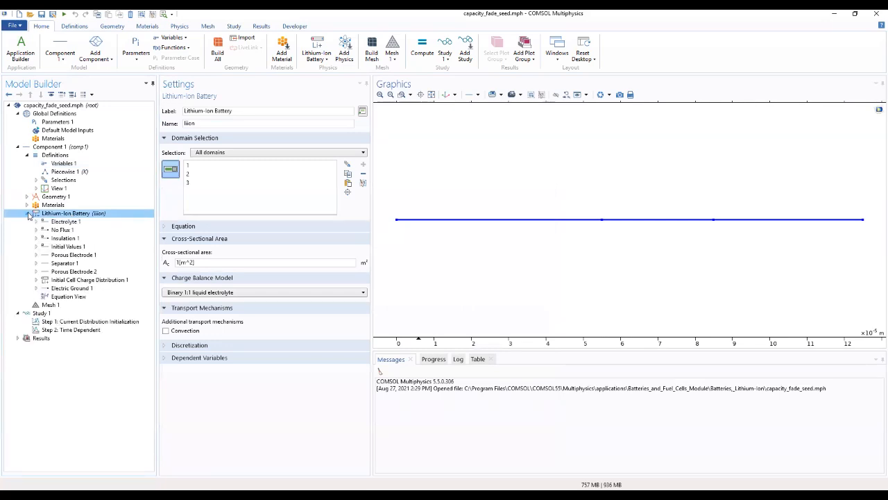
left_click(70, 256)
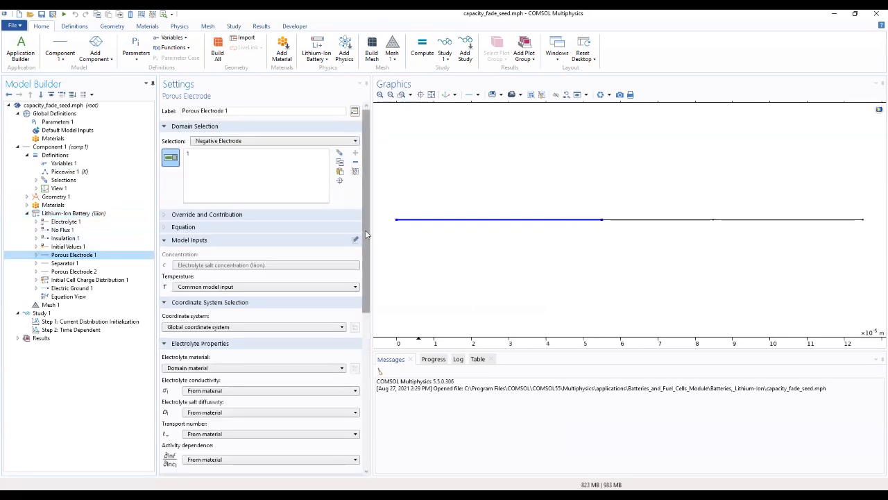
left_click_drag(366, 232, 372, 192)
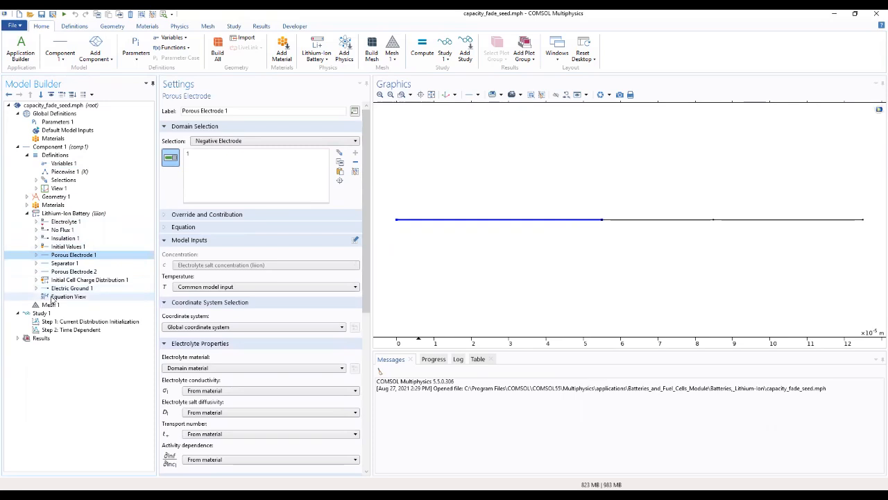
Step: Review the equilibrium potential and electrode kinetics settings of Porous Electrode Reaction 1 under Porous Electrode 1
left_click(36, 255)
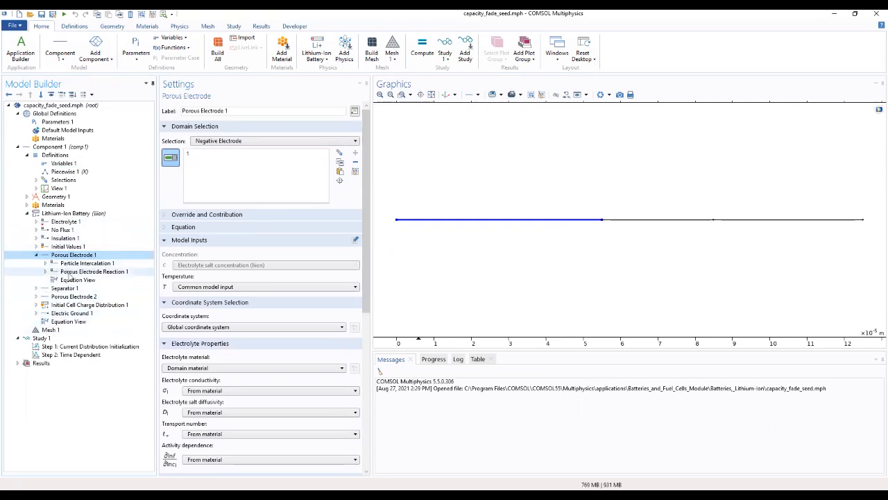
left_click(72, 272)
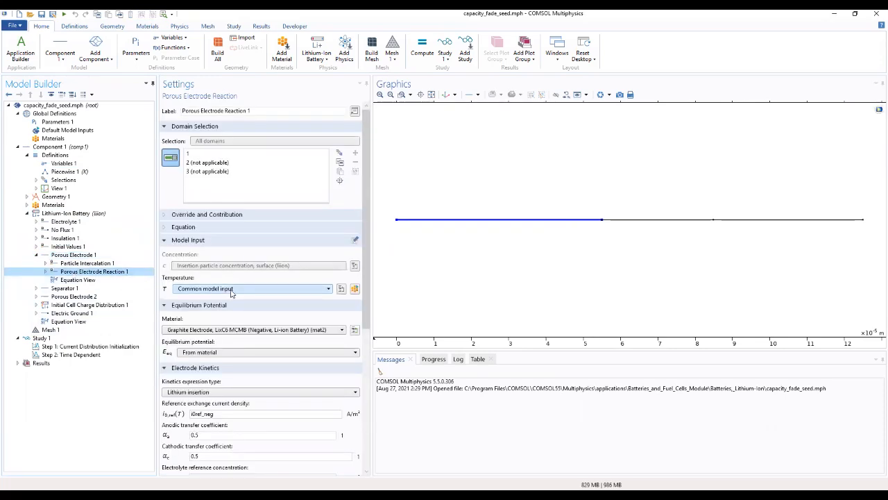
scroll(366, 242, "down", 1)
scroll(365, 241, "down", 5)
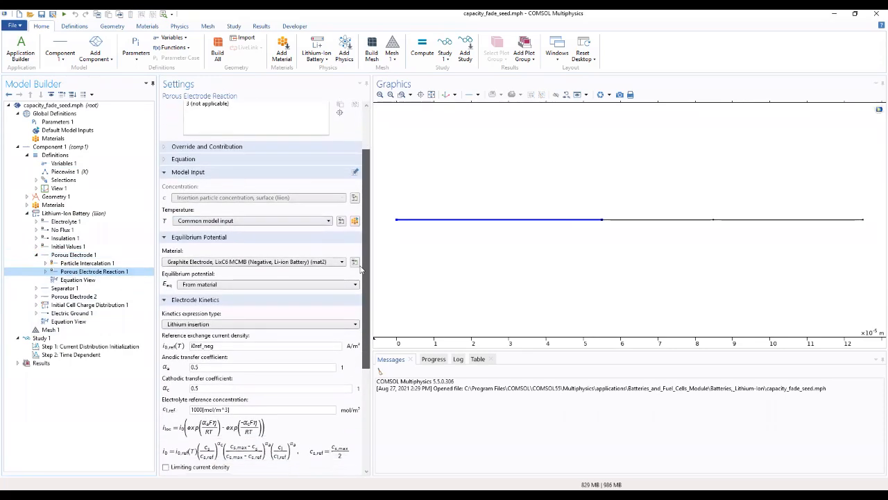
scroll(346, 375, "down", 1)
scroll(347, 375, "up", 7)
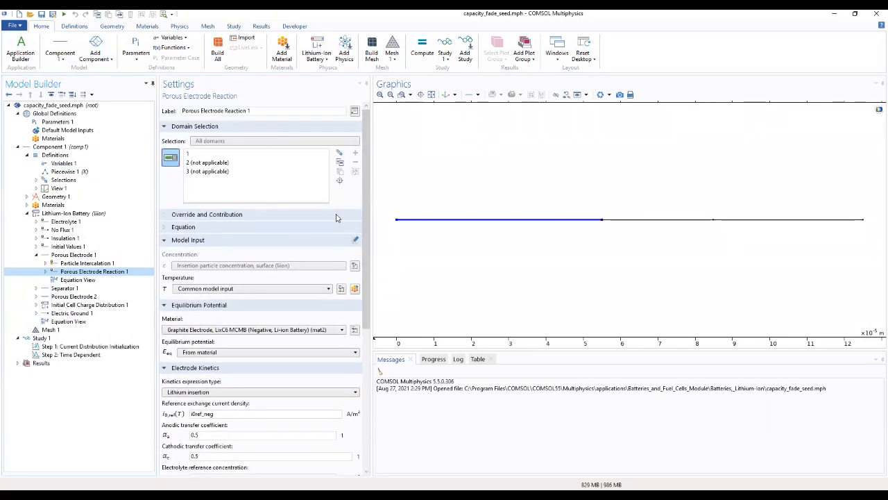
Step: Check the subnodes of Separator 1 and view the settings of Porous Electrode 2
left_click(36, 288)
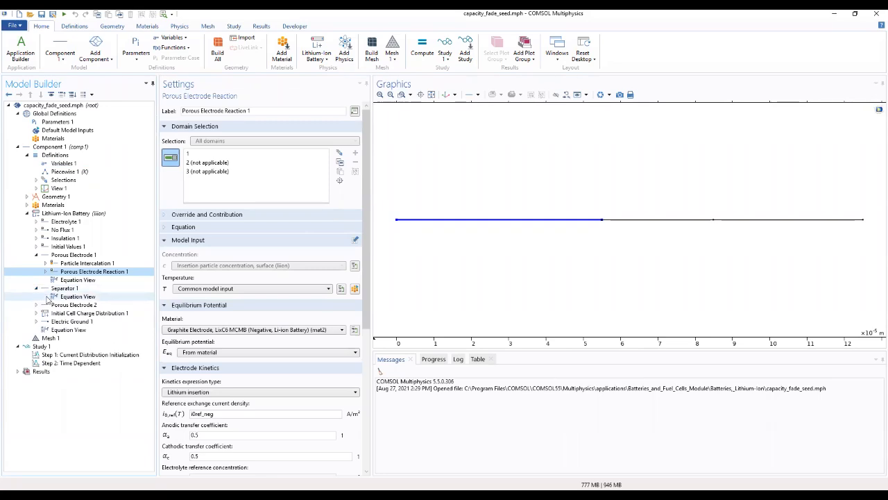
left_click(37, 288)
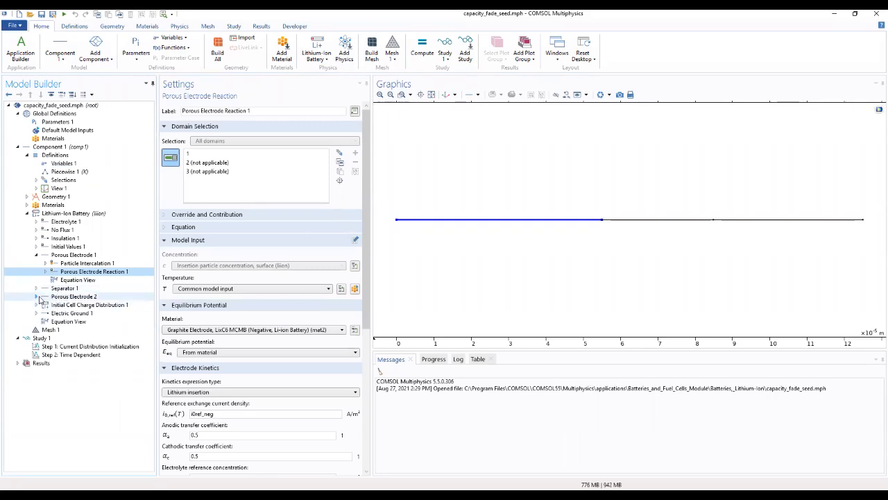
left_click(59, 297)
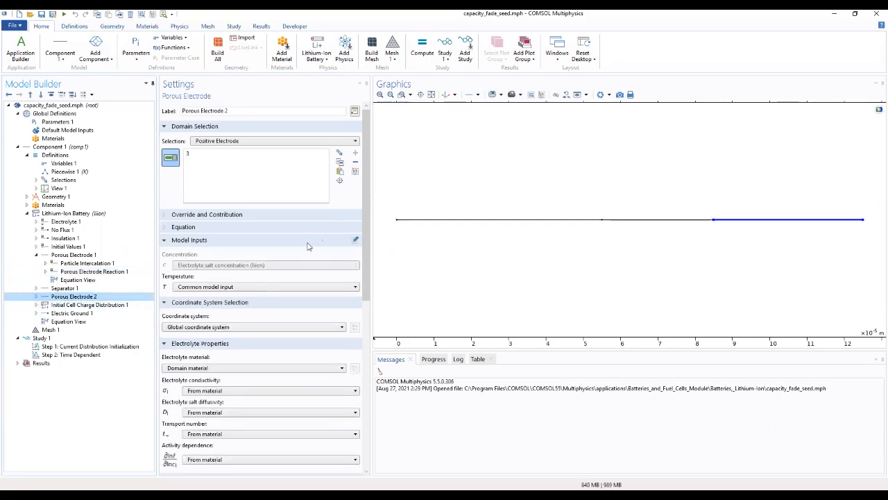
left_click_drag(368, 214, 339, 203)
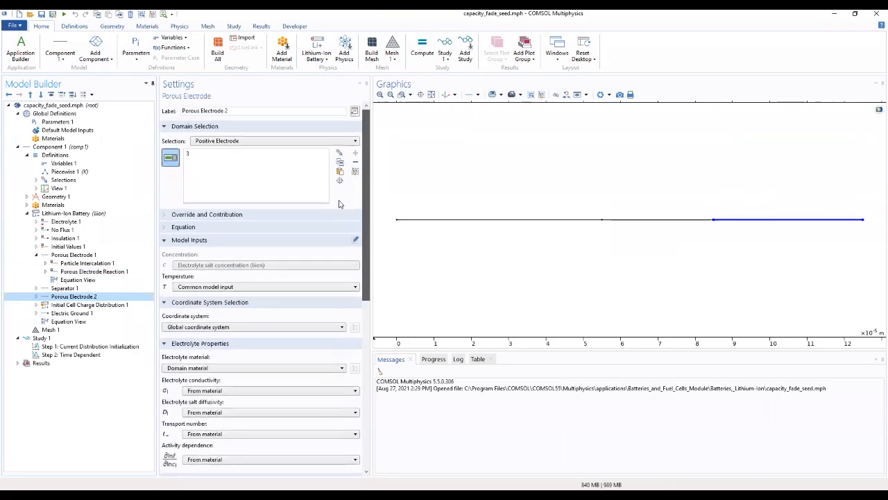
Step: Look through Component 1's LiPF6 electrolyte, graphite electrode and NCA electrode materials, widening the model tree and settings areas for readability
left_click(26, 206)
left_click(76, 213)
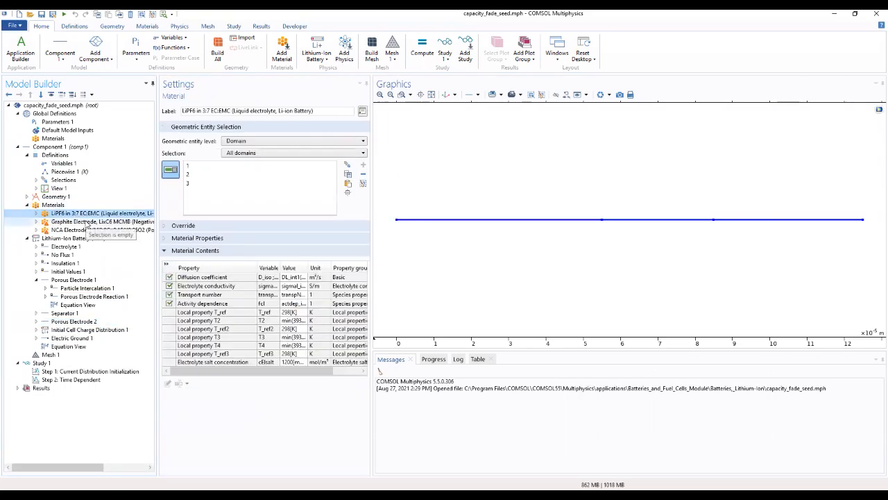
left_click(87, 223)
left_click(87, 215)
left_click(87, 223)
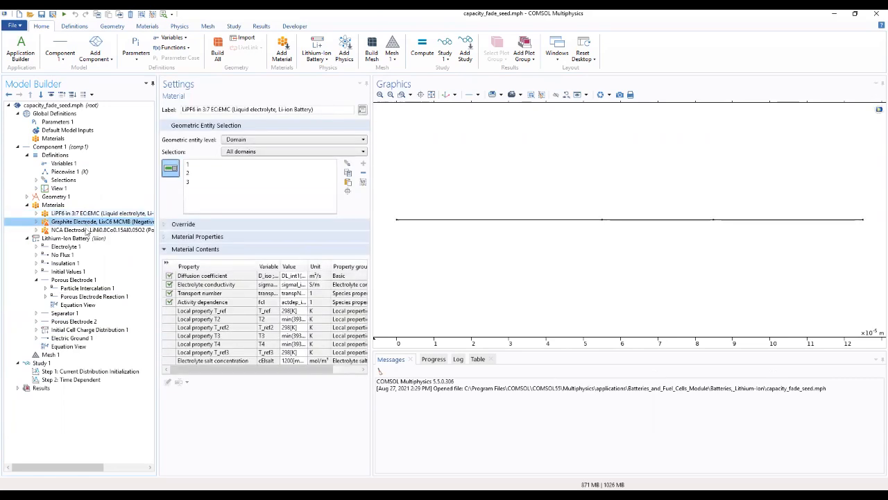
left_click(88, 231)
left_click(82, 214)
left_click(84, 222)
left_click(86, 229)
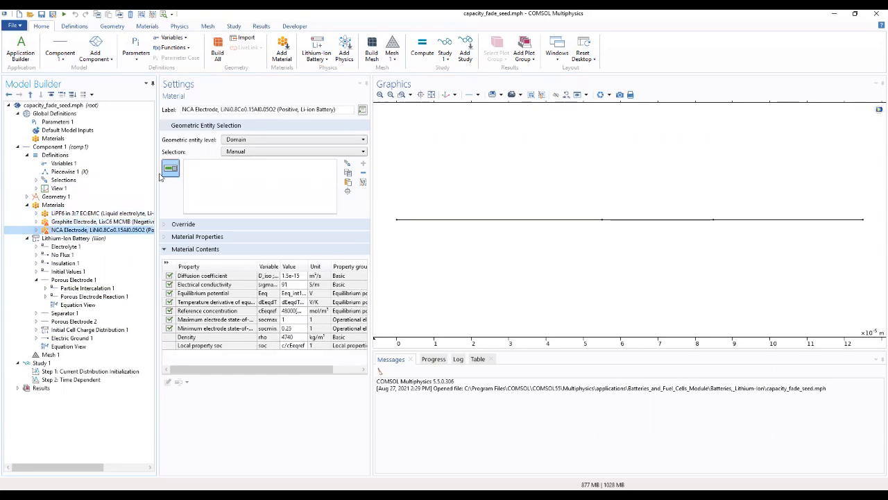
left_click_drag(156, 171, 179, 171)
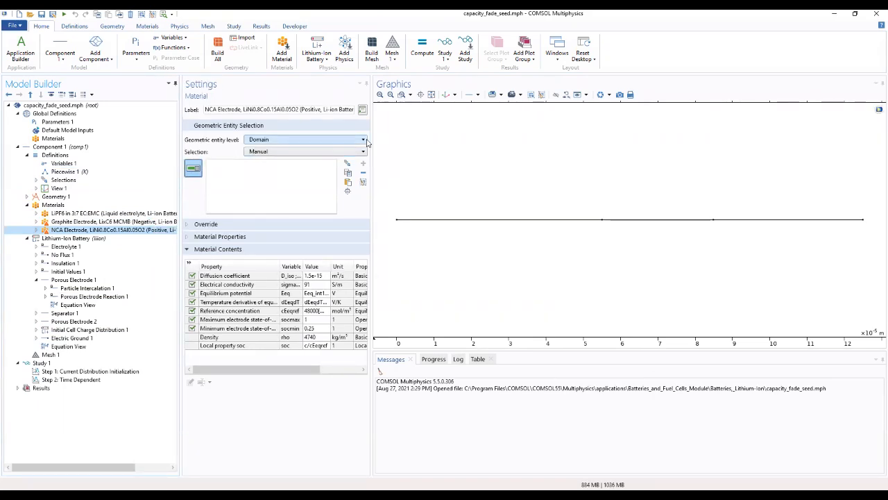
left_click_drag(486, 131, 486, 131)
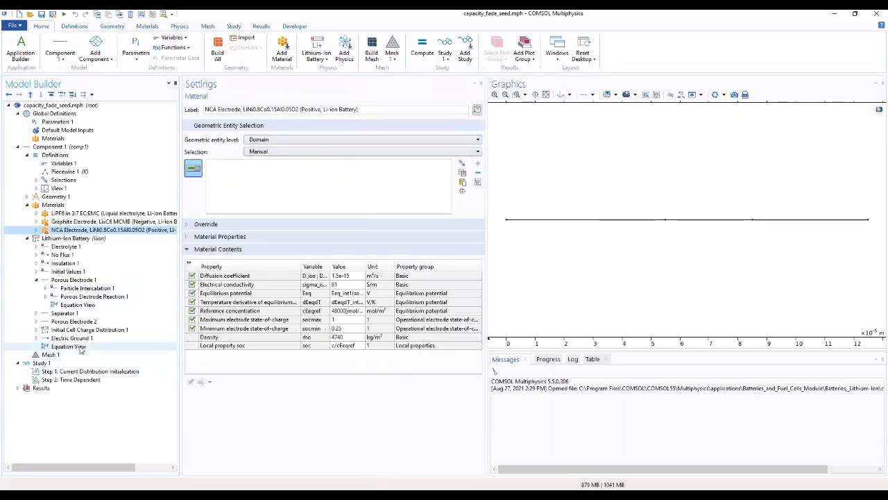
Step: Inspect the Initial Cell Charge Distribution 1 settings, including the available options for the initial battery cell setting
left_click(97, 330)
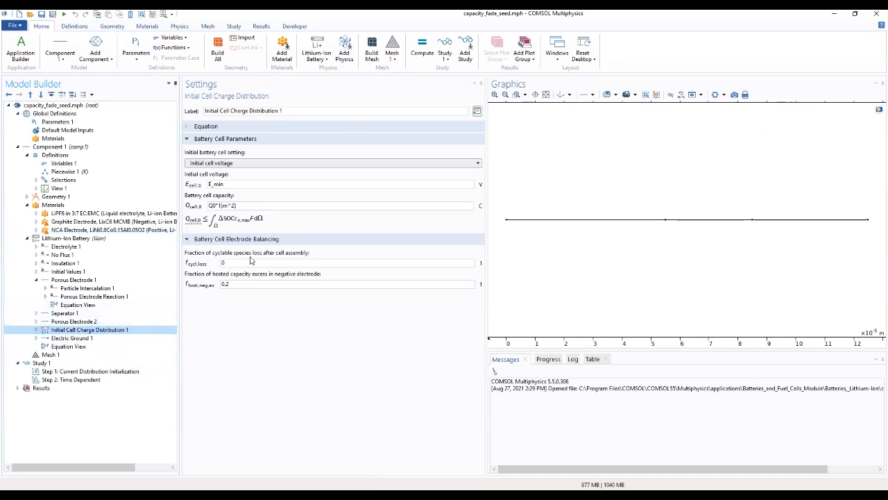
left_click(273, 164)
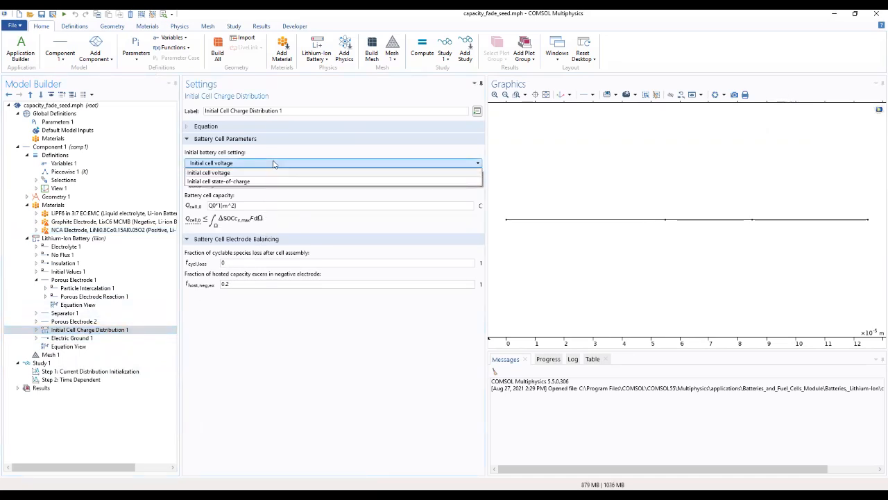
left_click(274, 164)
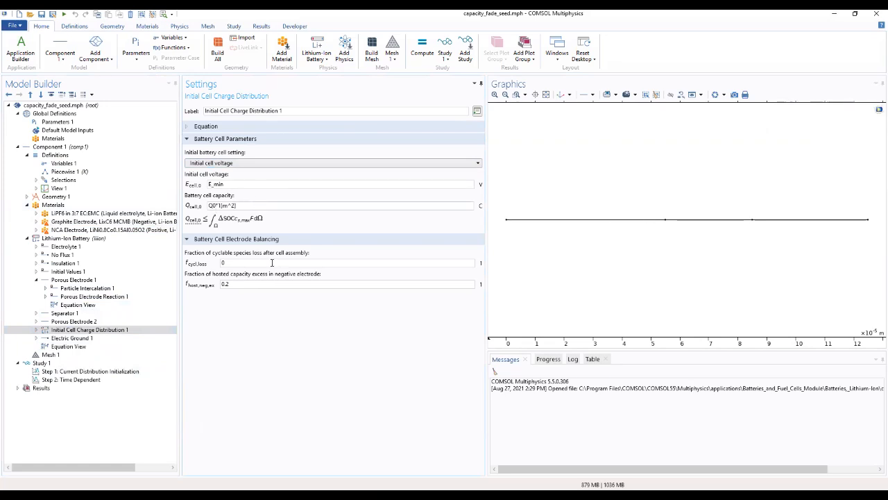
Step: Review the boundary selection, override and contribution, equation and constraint settings of Electric Ground 1
left_click(82, 338)
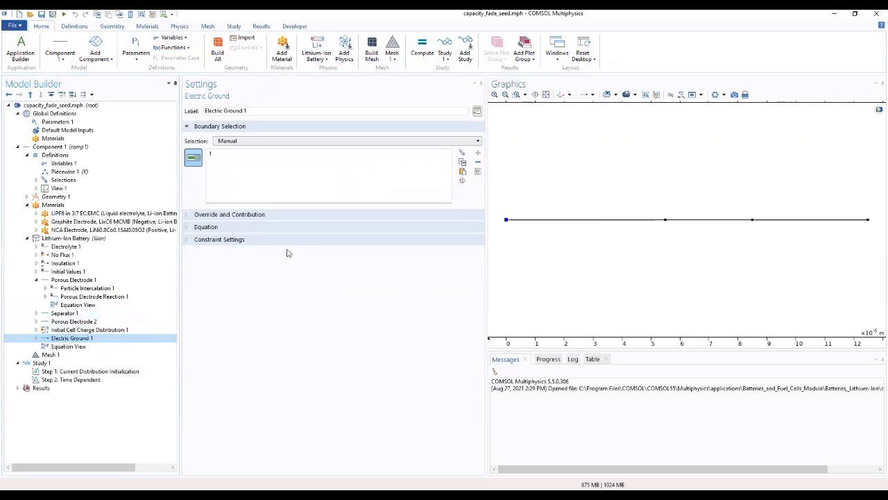
left_click(250, 241)
left_click(241, 228)
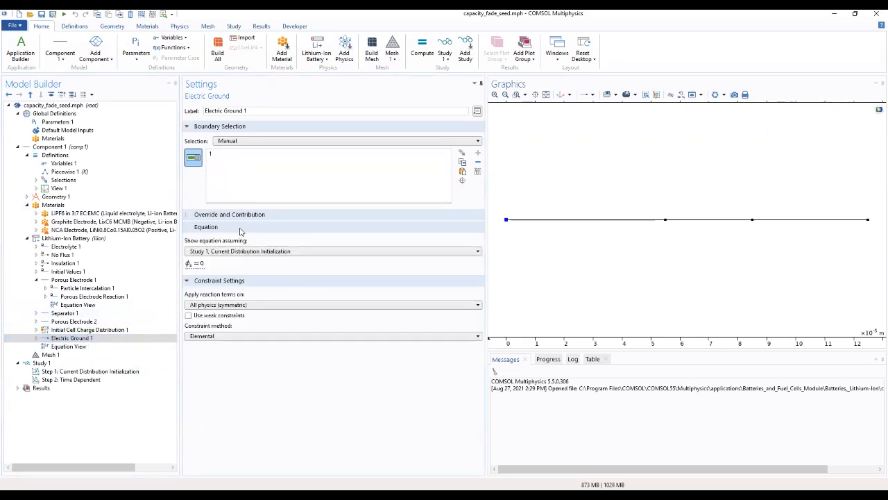
left_click(240, 215)
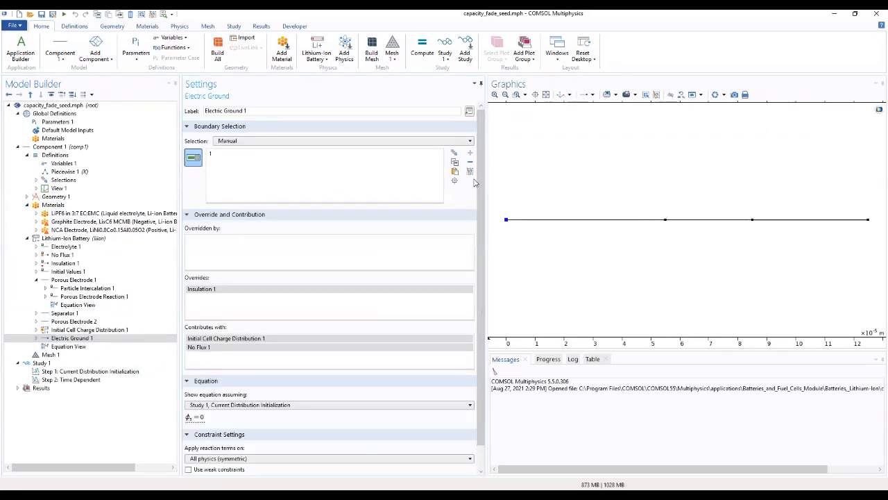
scroll(467, 319, "down", 2)
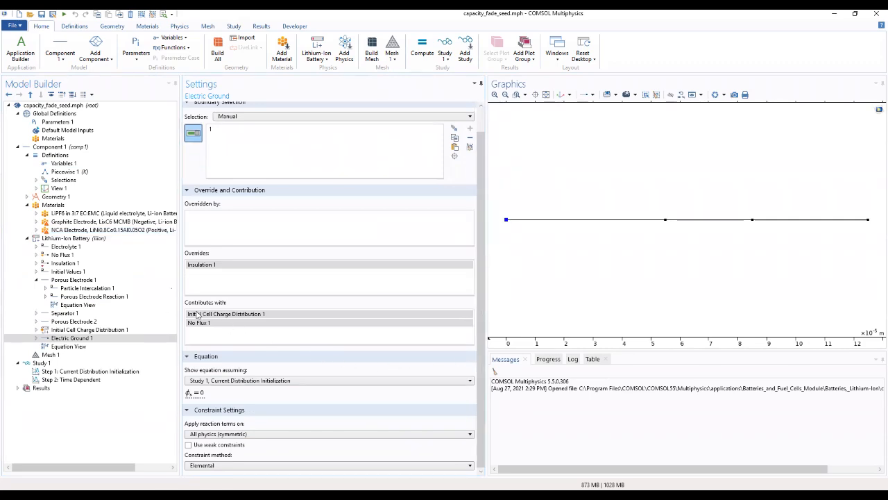
Step: Add a Charge-Discharge Cycling electrode condition to the Lithium-Ion Battery interface and assign it to boundary 4
left_click(104, 238)
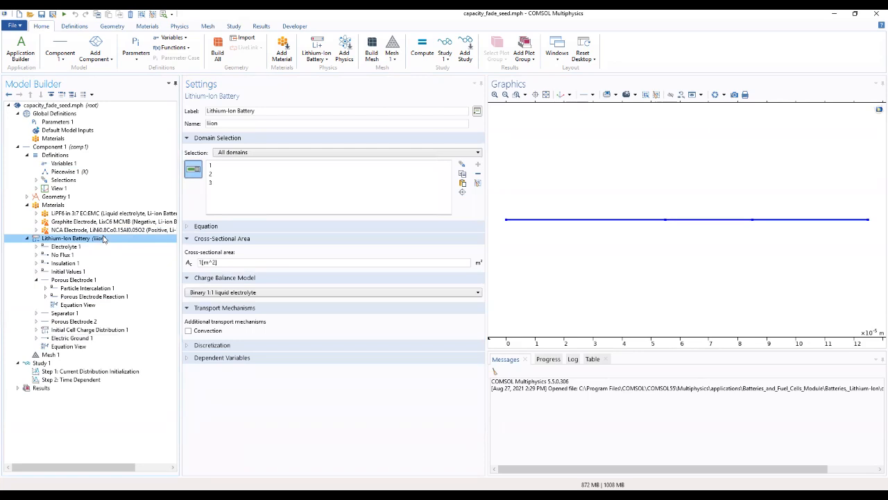
right_click(104, 239)
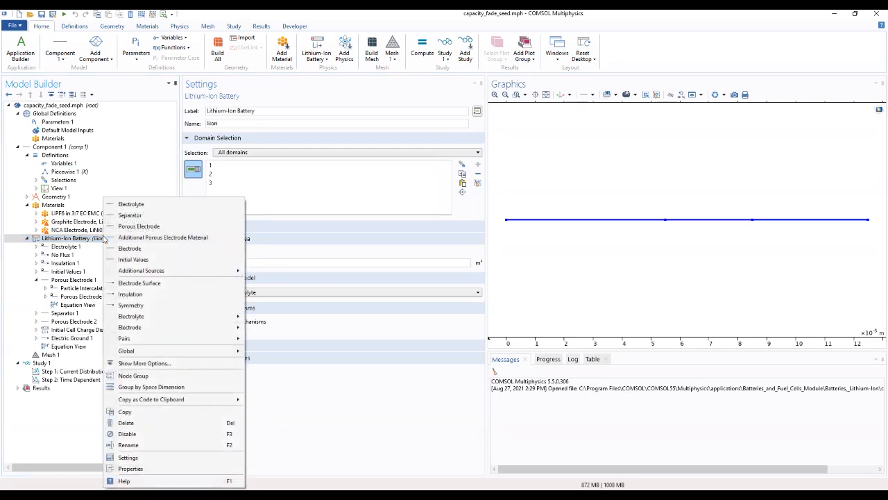
mouse_move(169, 333)
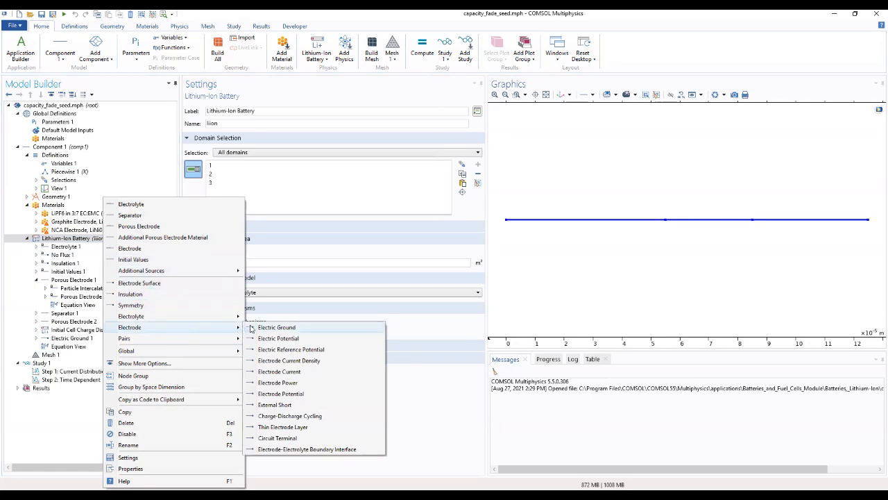
left_click(292, 416)
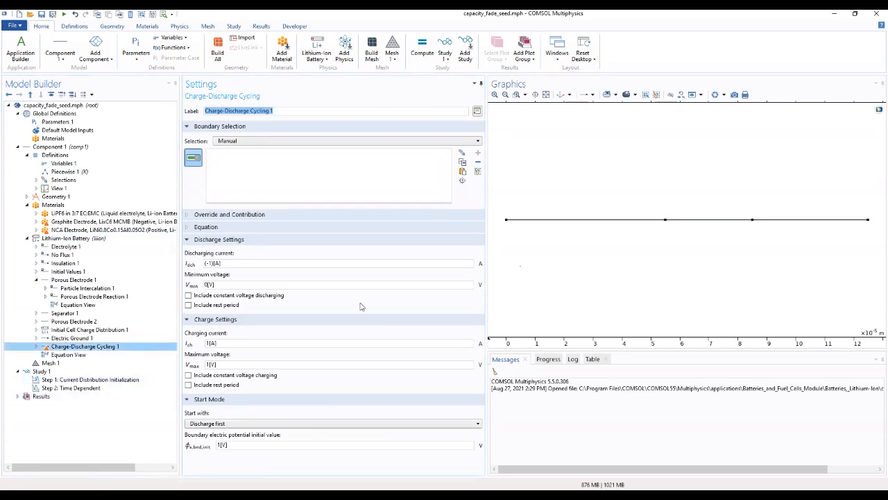
left_click(868, 223)
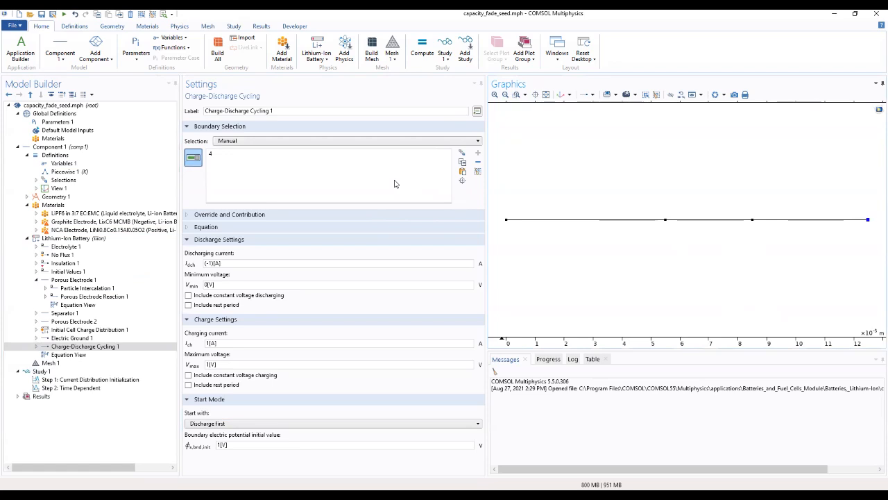
Step: Set the discharging current of Charge-Discharge Cycling 1 to -i_1C and its minimum voltage to E_min
left_click(67, 347)
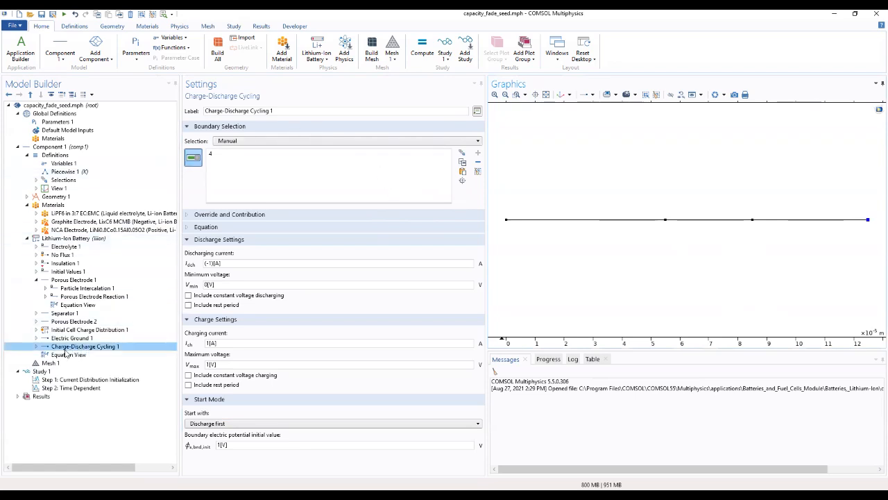
left_click(200, 227)
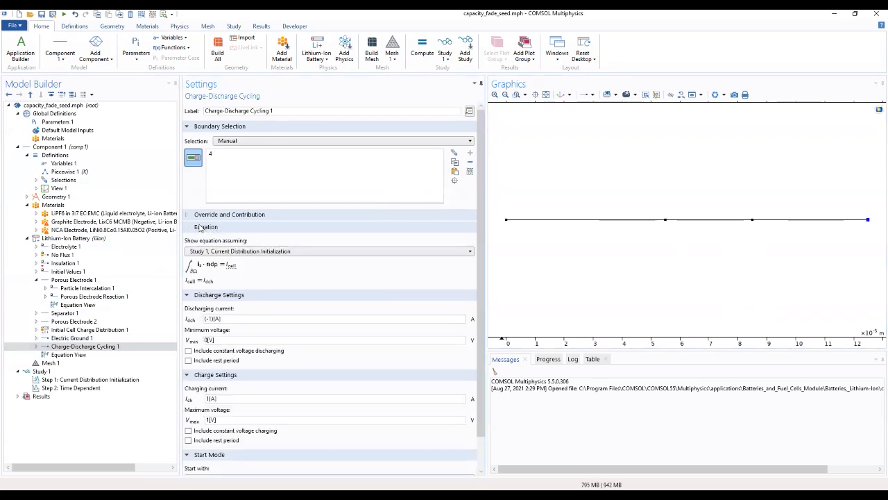
left_click(192, 216)
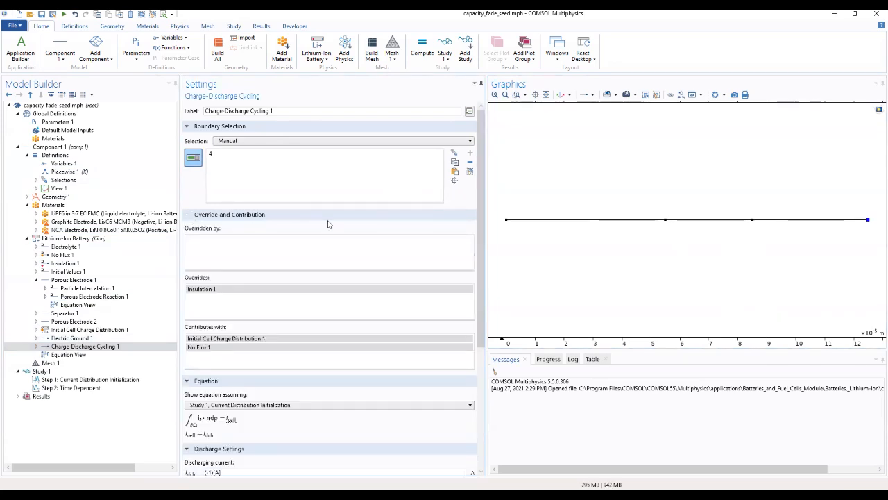
left_click_drag(483, 216, 479, 344)
left_click_drag(239, 283, 182, 281)
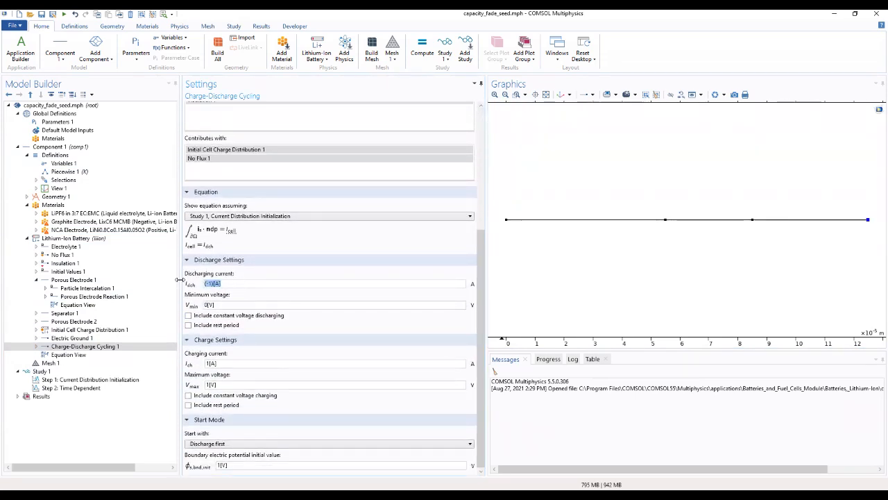
key("BackSpace")
type("-i_1C")
key("Tab")
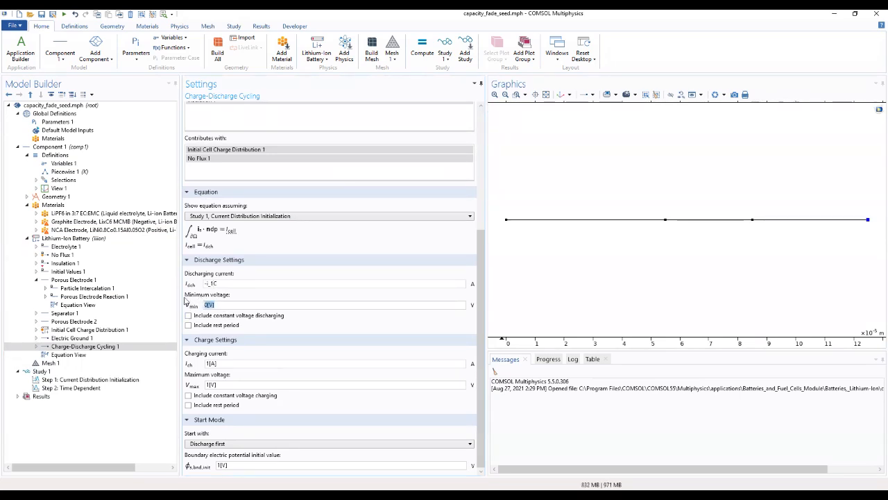
type("e")
Step: Set the maximum charge voltage to E_max and the charging current to i_1C, with constant voltage charging included
left_click_drag(224, 383, 175, 376)
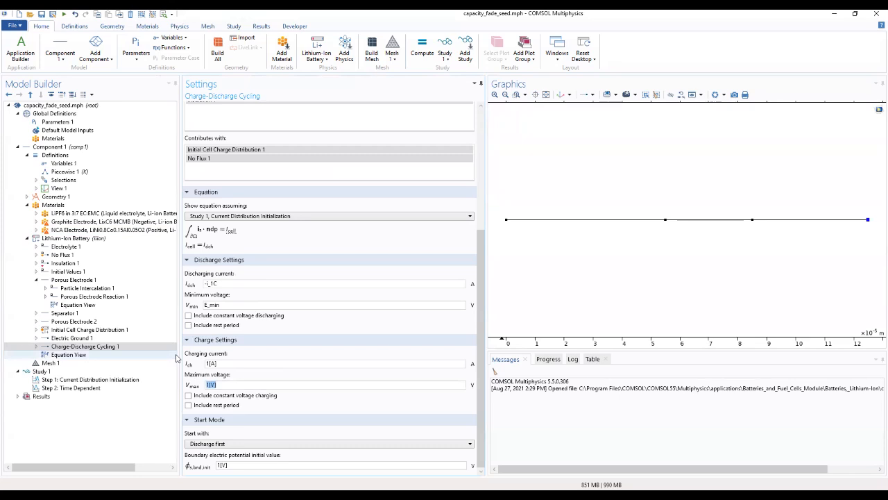
type("E_max")
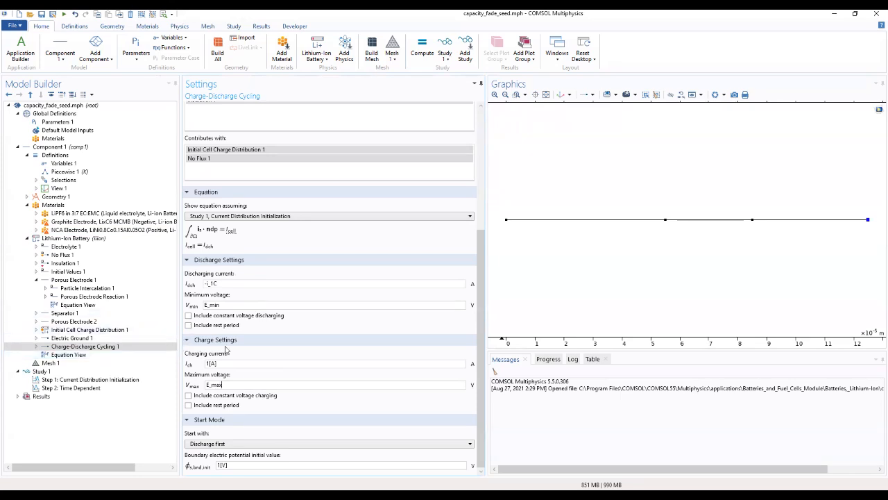
left_click_drag(234, 364, 186, 368)
type("i_1C")
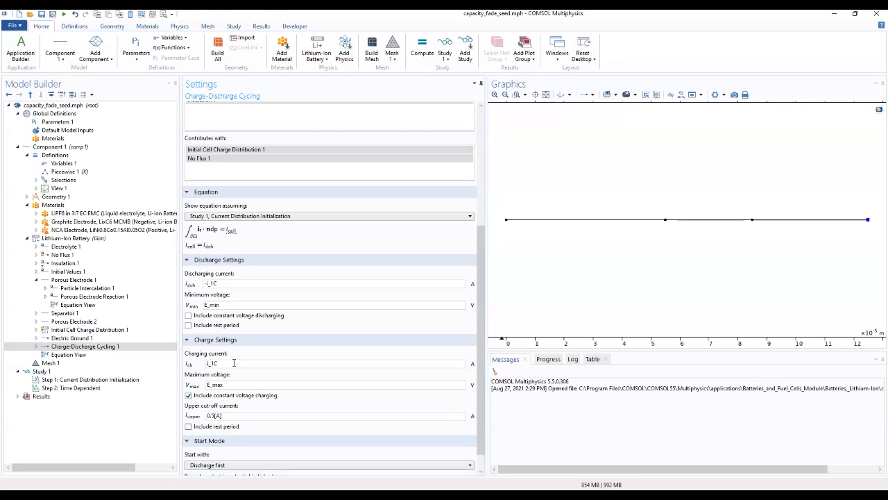
Step: Include constant voltage discharging with a lower cut-off current of I_min_ch, leaving the discharge rest period disabled
left_click(189, 317)
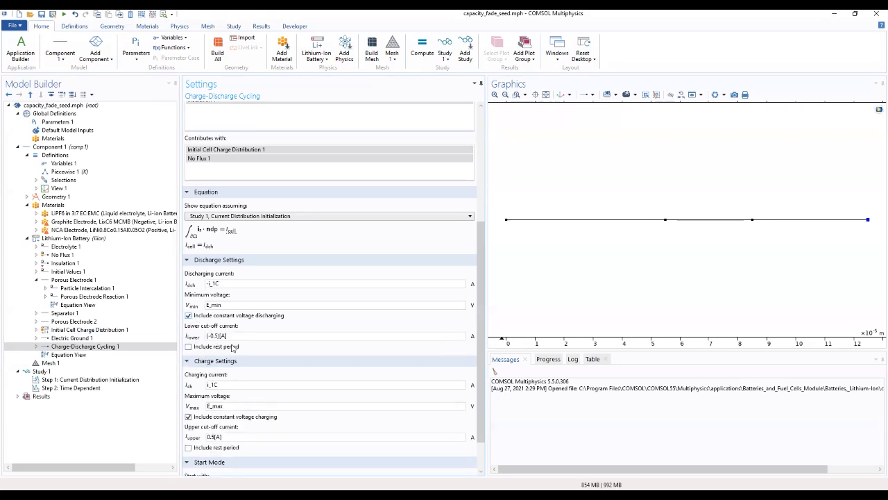
left_click_drag(241, 334, 161, 343)
type("(")
type("min_ch")
left_click(387, 348)
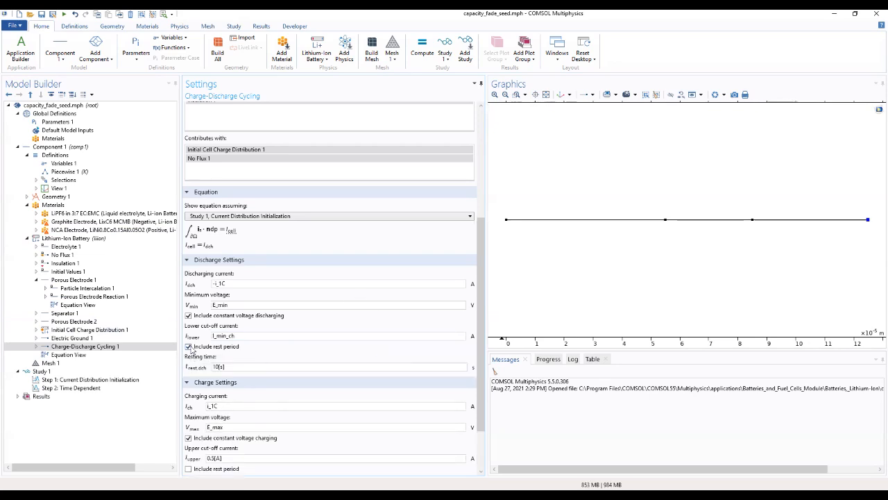
left_click(188, 346)
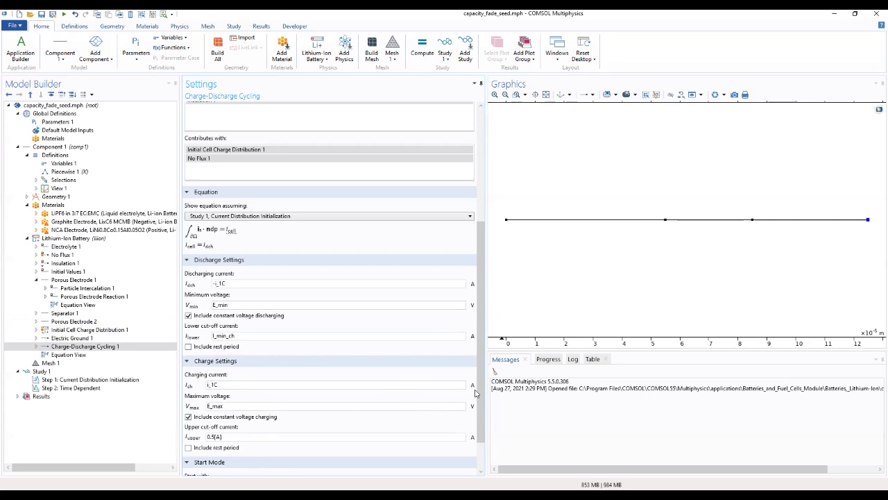
Step: Set the start mode of Charge-Discharge Cycling 1 to Charge first and look over its settings
scroll(482, 393, "down", 2)
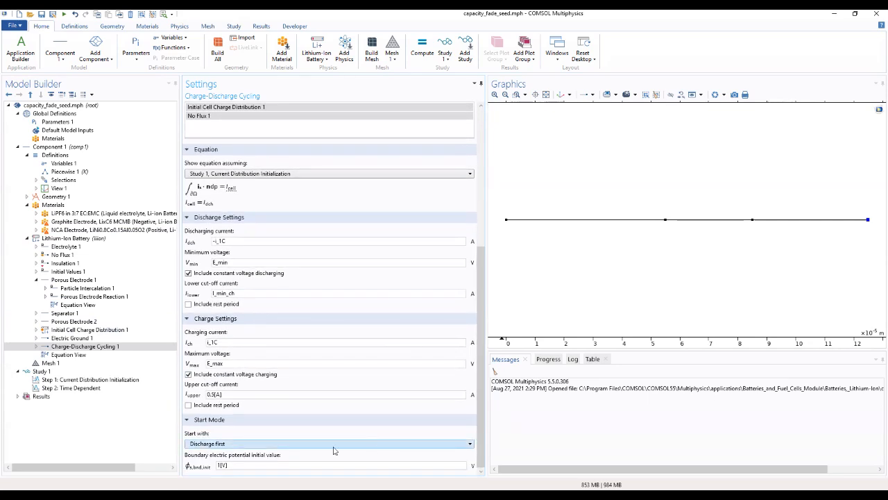
left_click(281, 445)
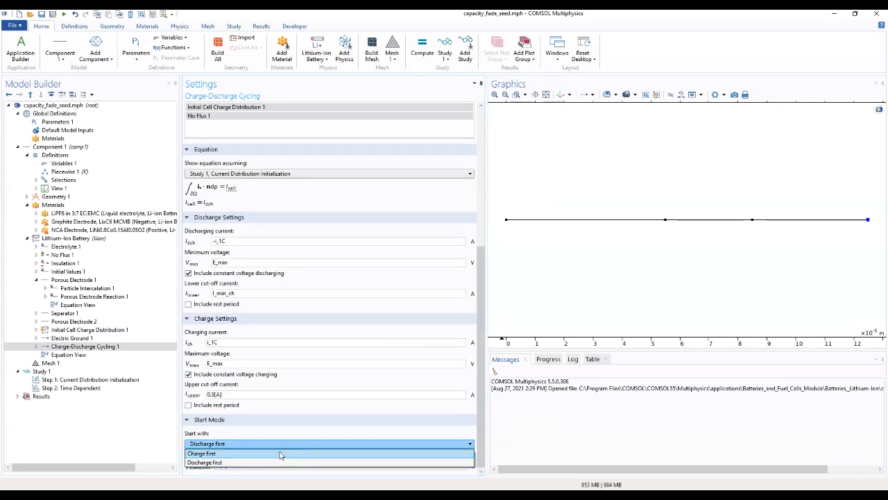
left_click(279, 454)
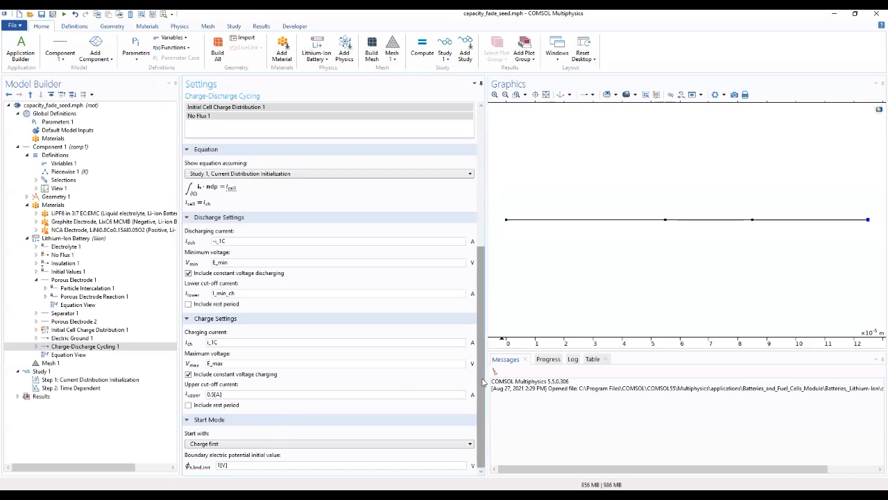
scroll(466, 287, "up", 5)
scroll(466, 287, "up", 4)
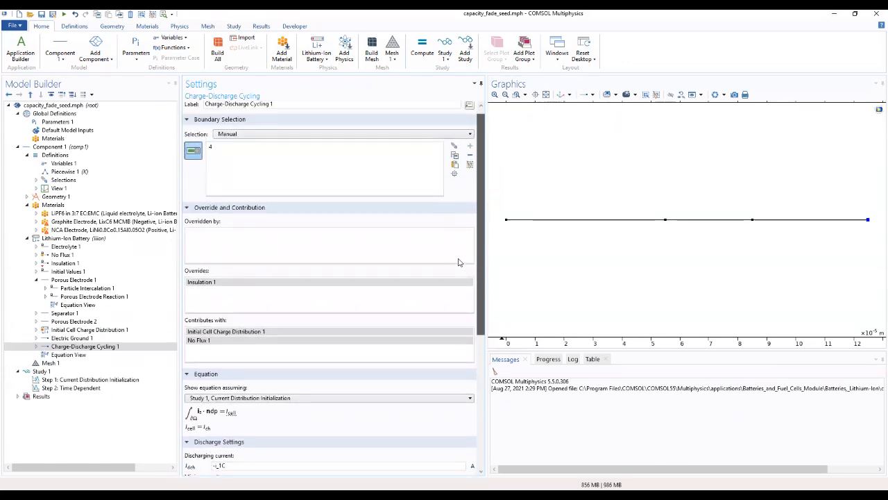
scroll(458, 260, "down", 5)
scroll(444, 340, "down", 1)
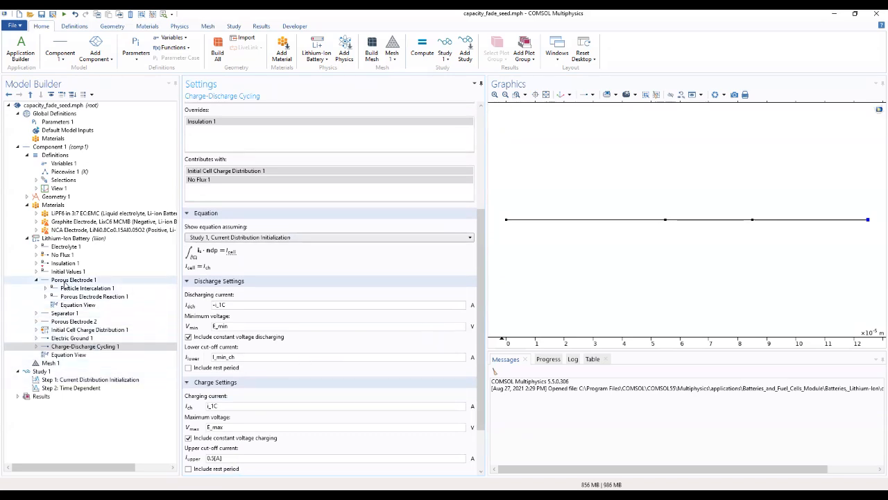
Step: Examine the Porous Electrode 1 settings, including dissolving-depositing species, film resistance, equilibrium potential handling and constraints
left_click(66, 281)
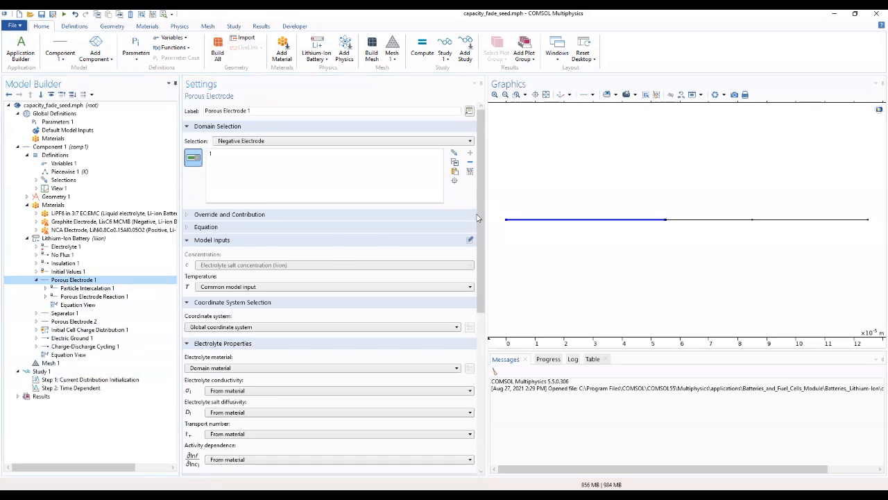
scroll(478, 230, "down", 1)
scroll(479, 231, "down", 12)
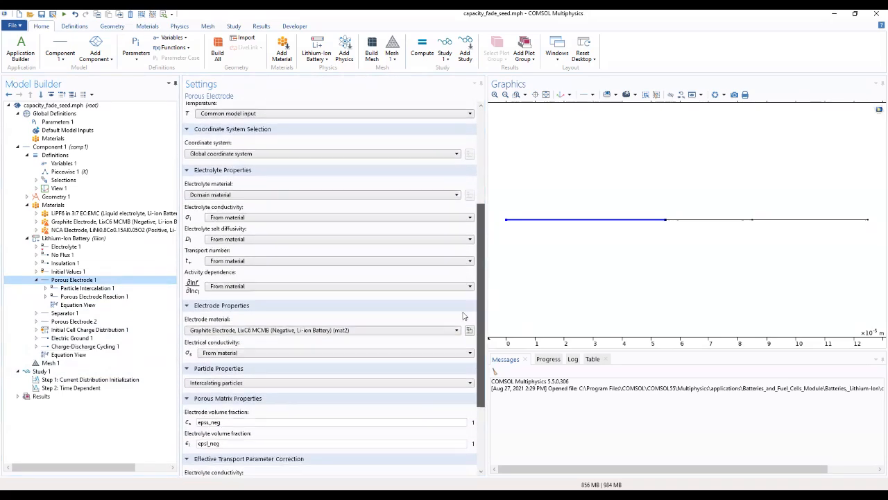
left_click(372, 433)
left_click(358, 444)
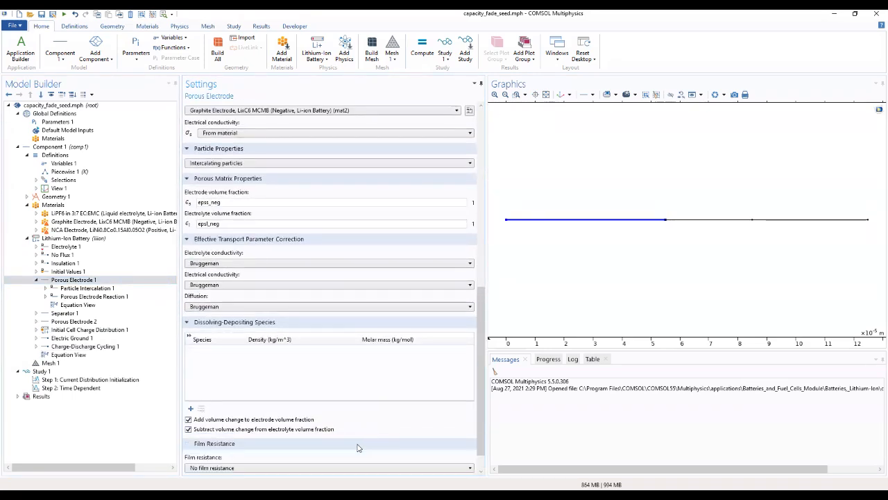
left_click(349, 458)
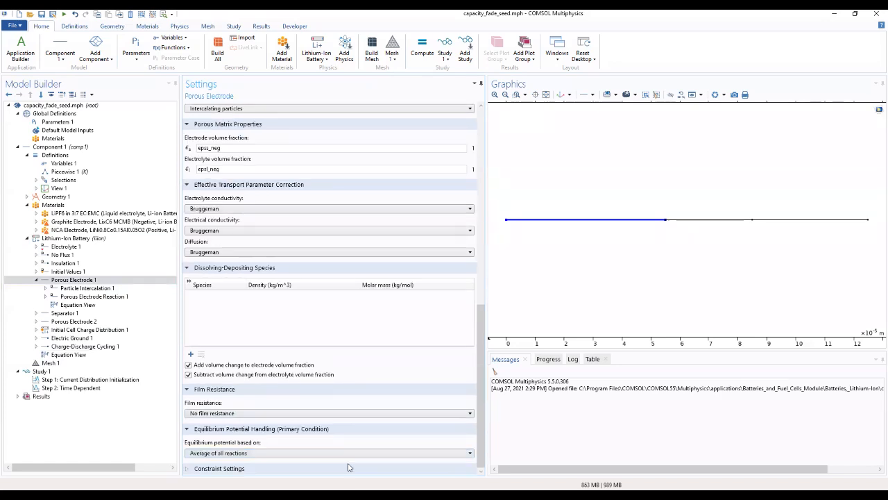
left_click(378, 469)
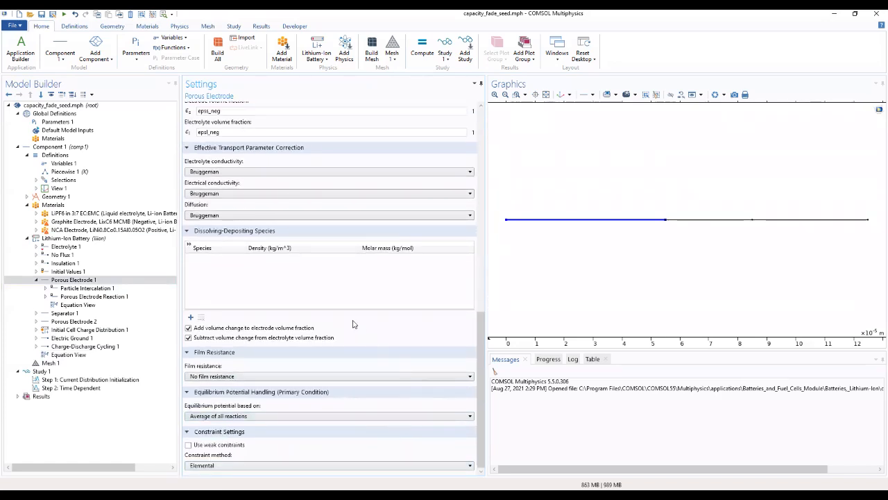
scroll(340, 311, "up", 5)
scroll(340, 311, "up", 1)
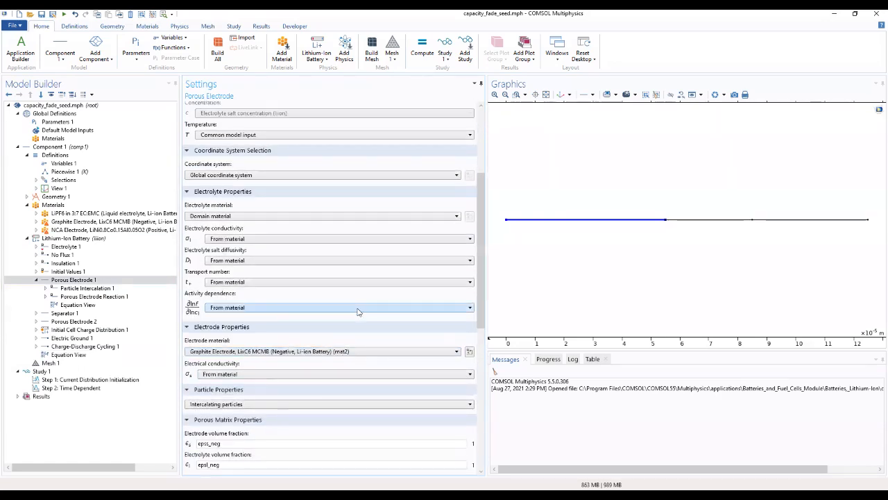
Step: Add a dissolving-depositing species named sei to Porous Electrode 1, with density rho_sei and molar mass M_sei
scroll(301, 361, "down", 8)
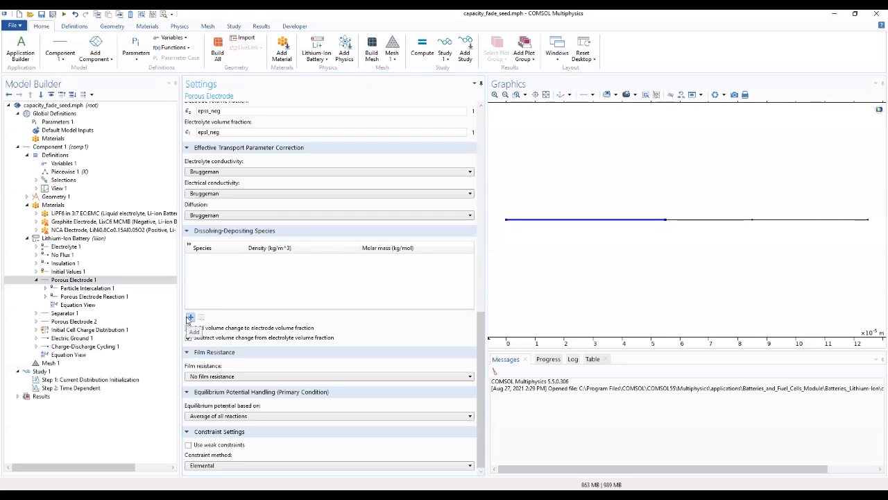
left_click(189, 318)
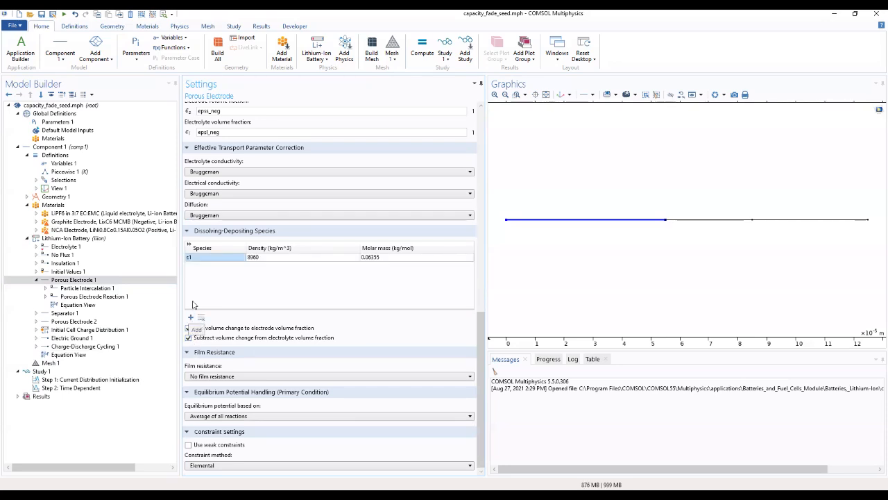
left_click(225, 258)
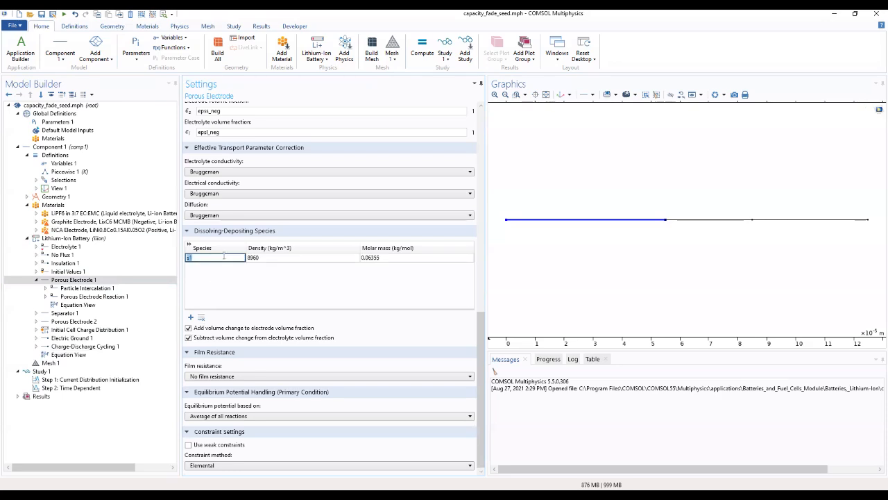
type("sei")
left_click(325, 257)
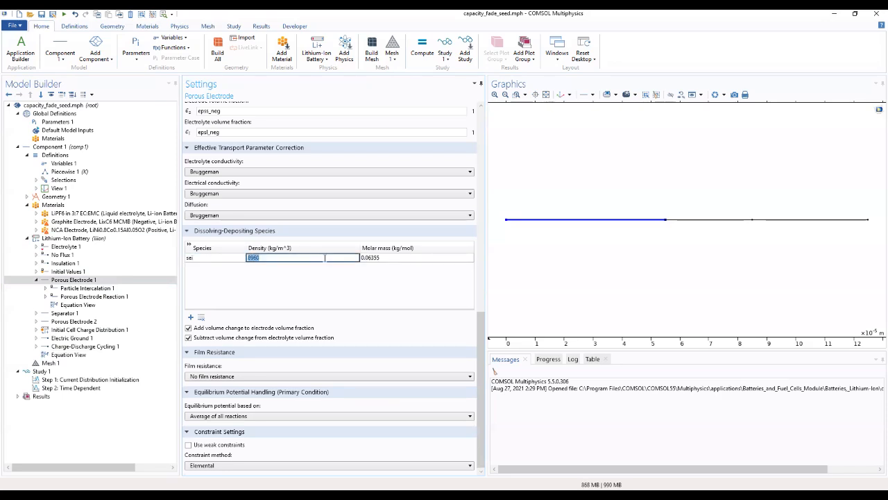
type("rho_sei")
left_click(393, 257)
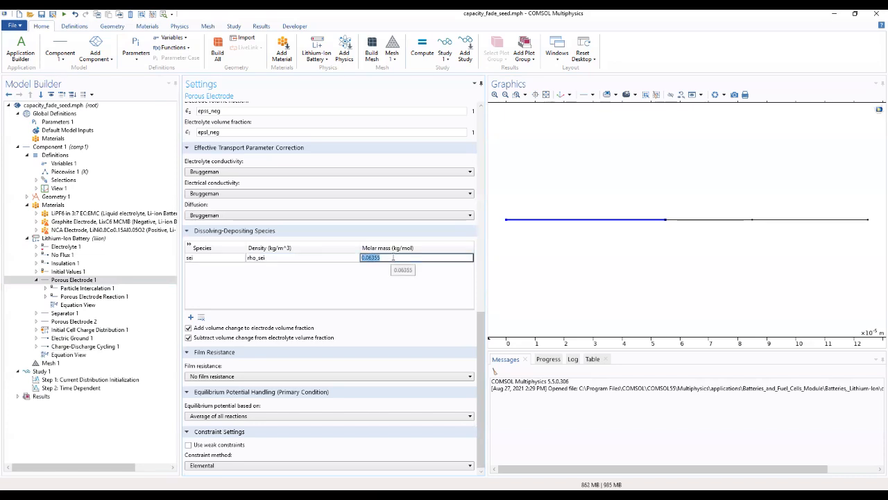
type("M_sei")
left_click(310, 277)
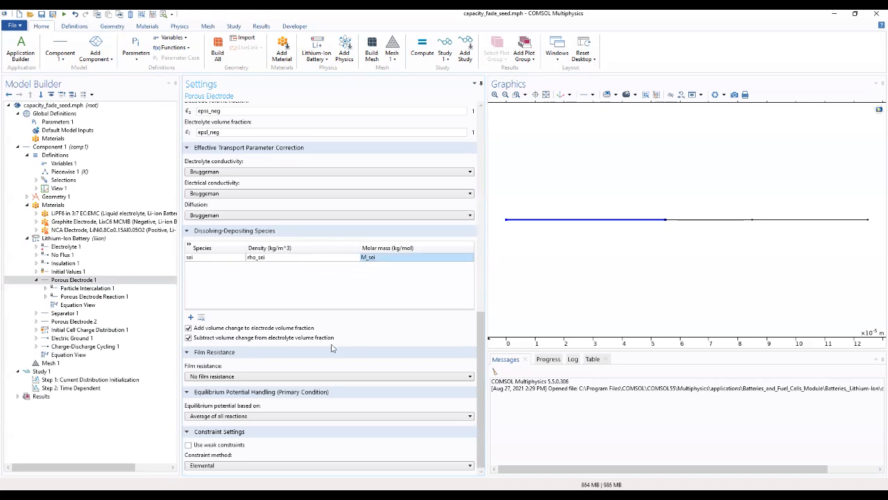
Step: Look over Porous Electrode 1's override, contribution and equation details, then stop adding the species' volume change to the electrode volume fraction
left_click_drag(477, 351, 477, 349)
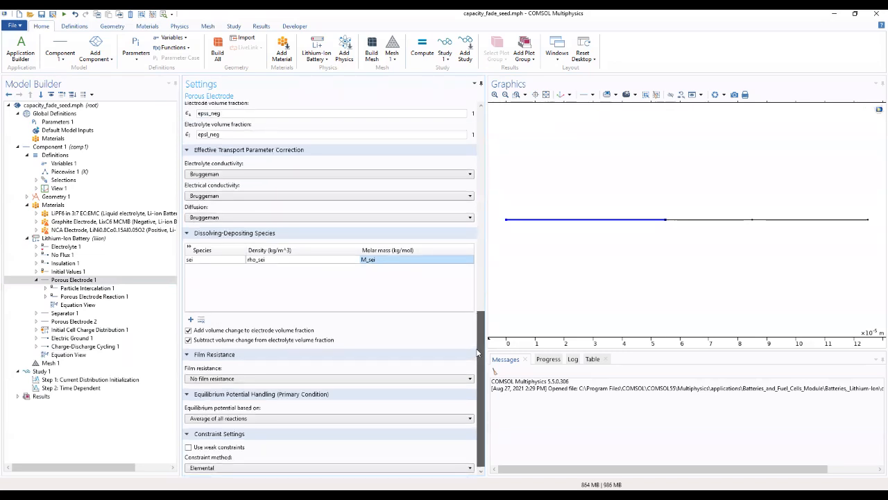
left_click_drag(478, 353, 450, 169)
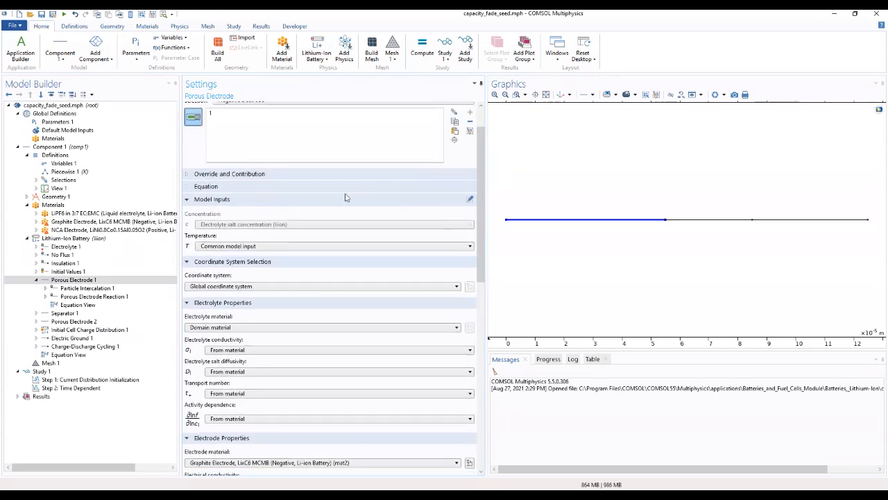
left_click(330, 187)
left_click(273, 174)
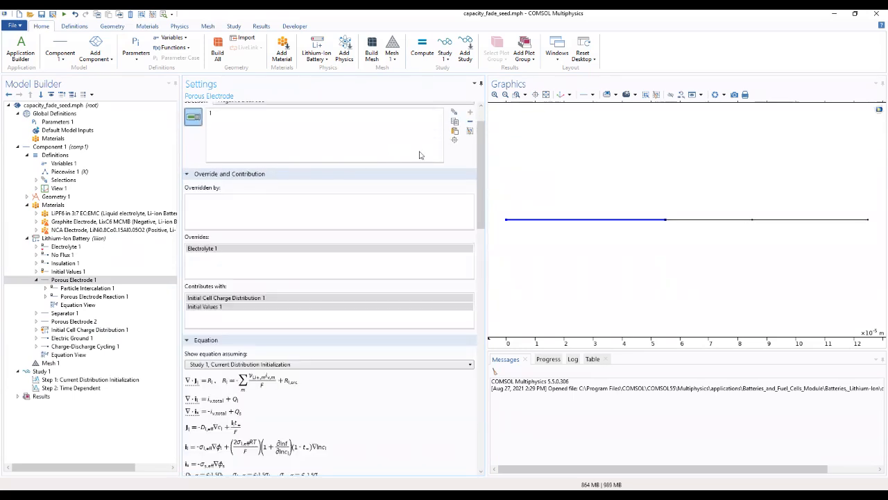
left_click_drag(480, 172, 478, 413)
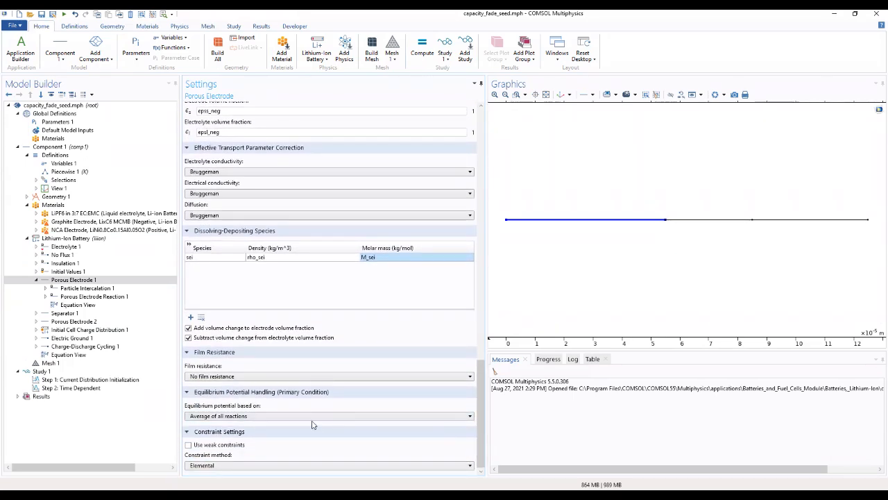
left_click(188, 328)
Step: Define Porous Electrode 1's film resistance by thickness and conductivity, with a reference film thickness of dfilm_0
left_click_drag(479, 381, 456, 380)
scroll(456, 380, "down", 5)
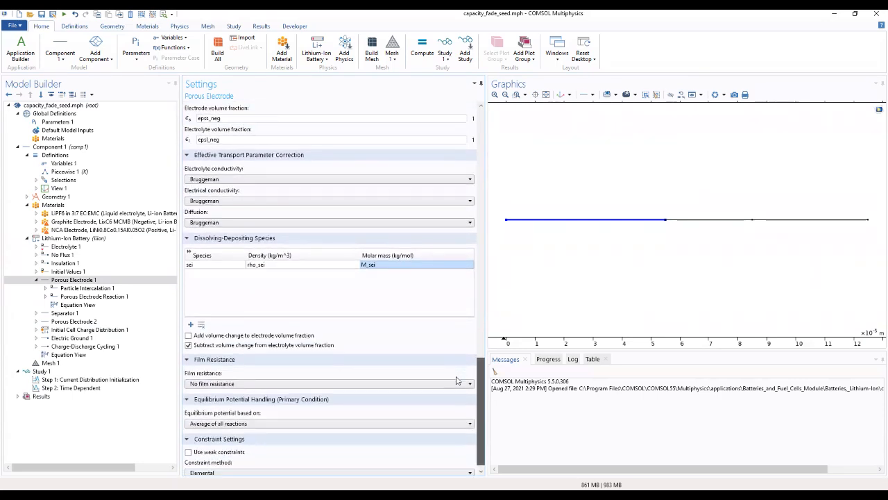
left_click(264, 386)
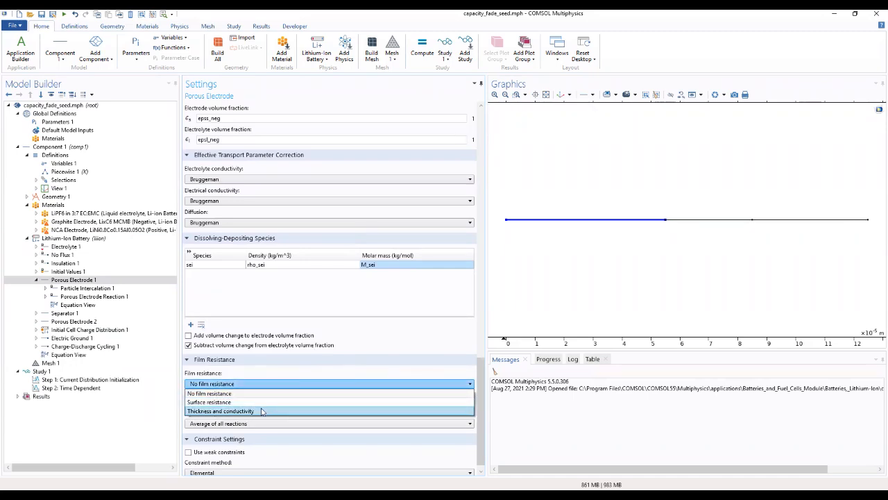
left_click(261, 411)
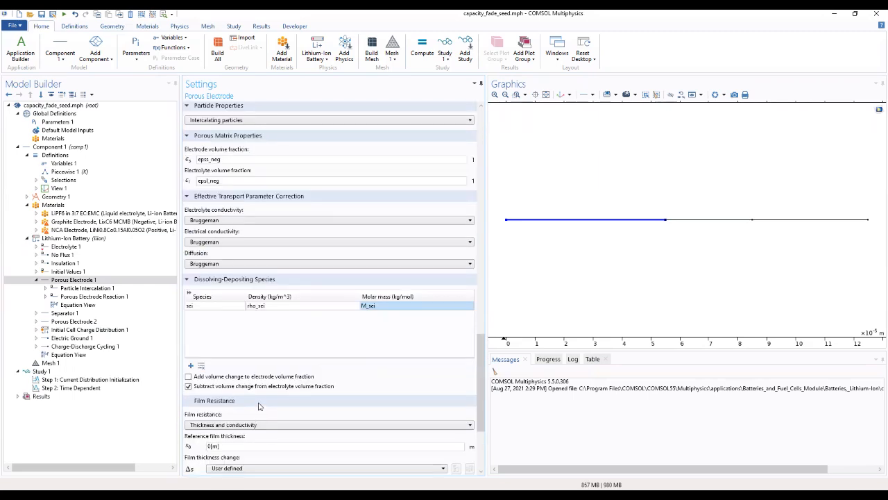
left_click_drag(246, 447, 194, 451)
scroll(265, 458, "down", 2)
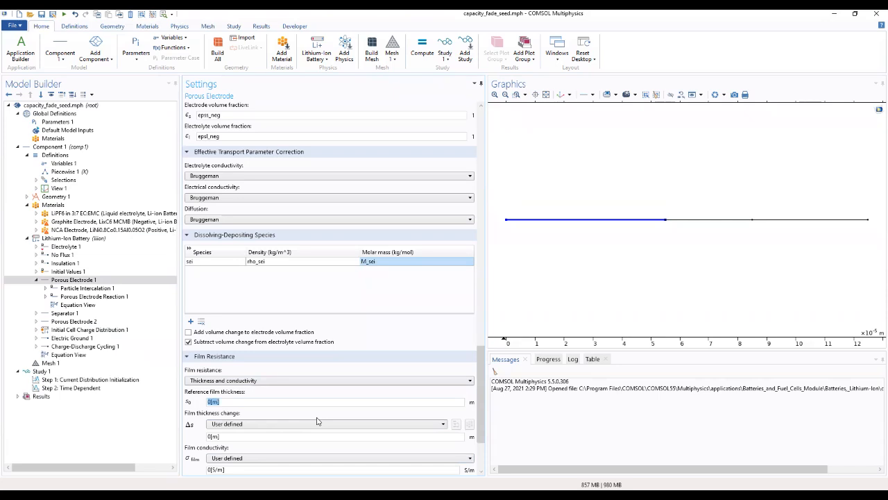
type("dfilm_0")
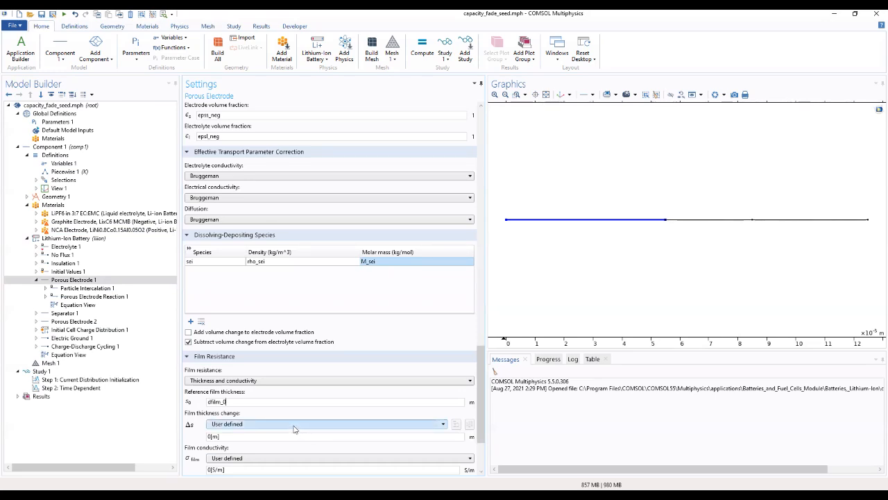
Step: Set the film thickness change to Total film thickness change (liion/pce1) and the user-defined film conductivity to kappa_film
left_click(294, 425)
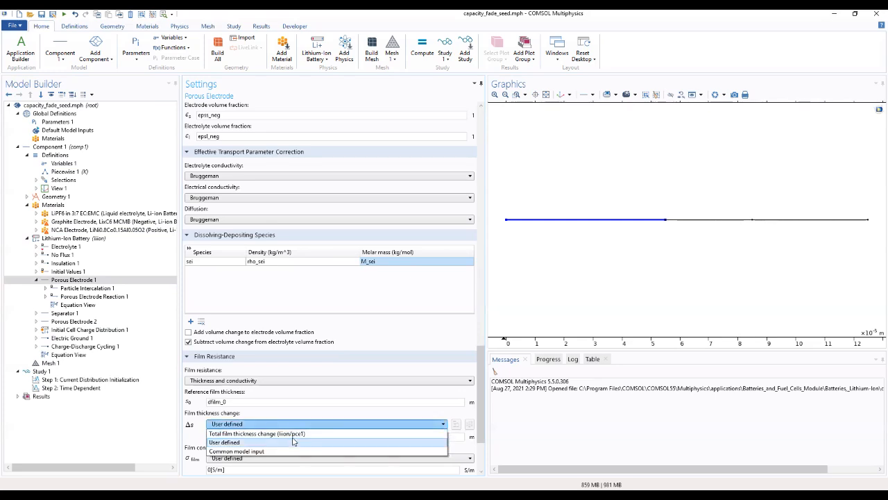
left_click(297, 434)
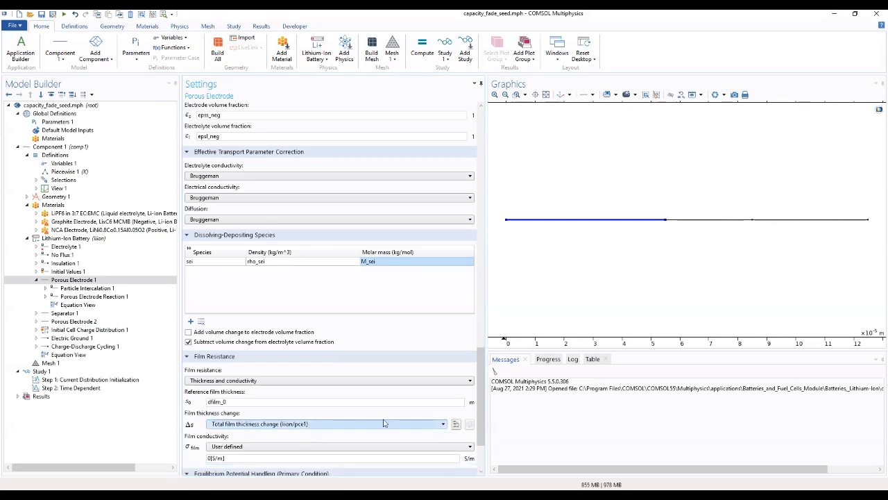
left_click_drag(481, 361, 478, 389)
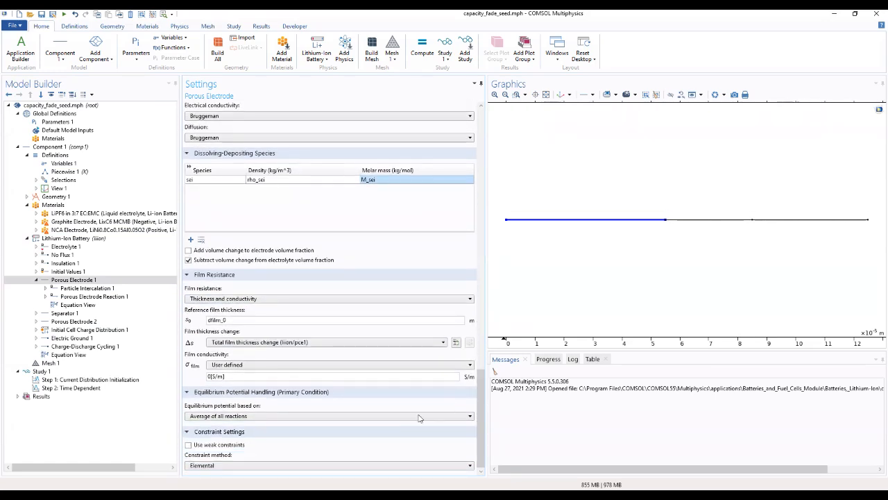
left_click_drag(235, 376, 179, 377)
type("kappa_film")
scroll(486, 393, "up", 1)
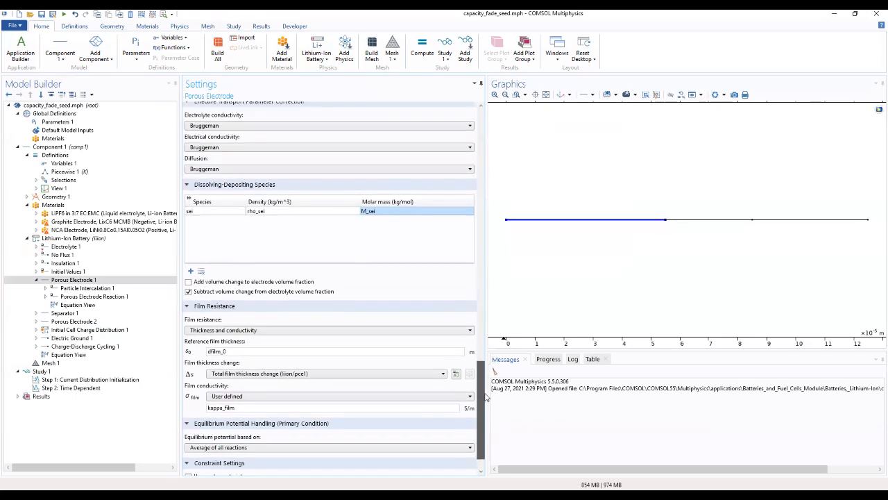
scroll(486, 394, "up", 1)
scroll(488, 394, "up", 1)
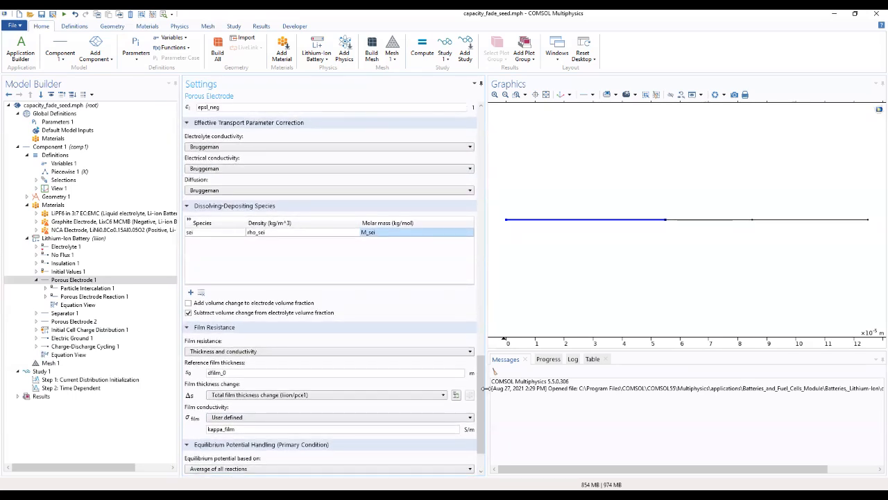
Step: Examine Porous Electrode Reaction 1, including its contributions, equations, lithium insertion kinetics, advanced insertion settings and stoichiometric coefficients
left_click(94, 297)
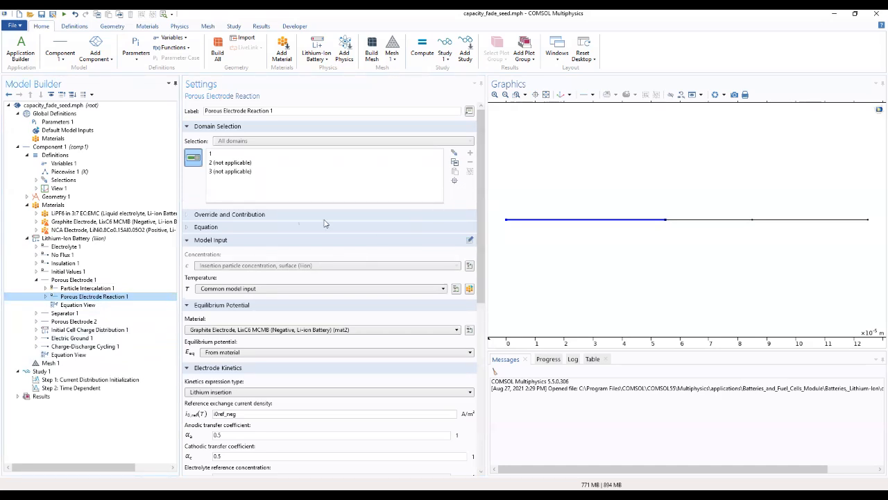
left_click(253, 226)
left_click(251, 215)
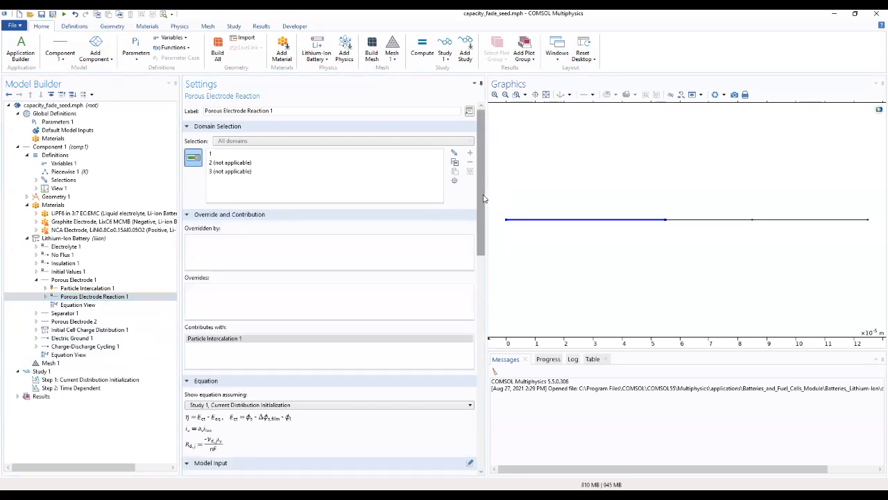
scroll(479, 208, "down", 5)
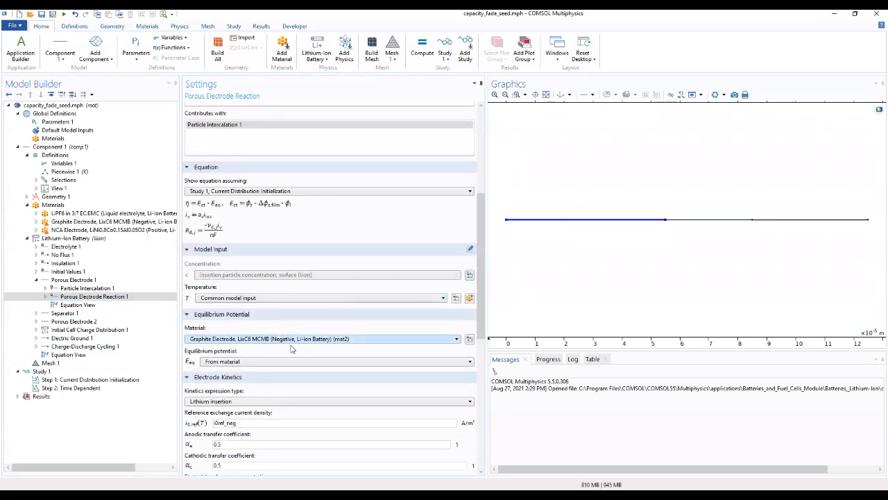
scroll(223, 309, "down", 6)
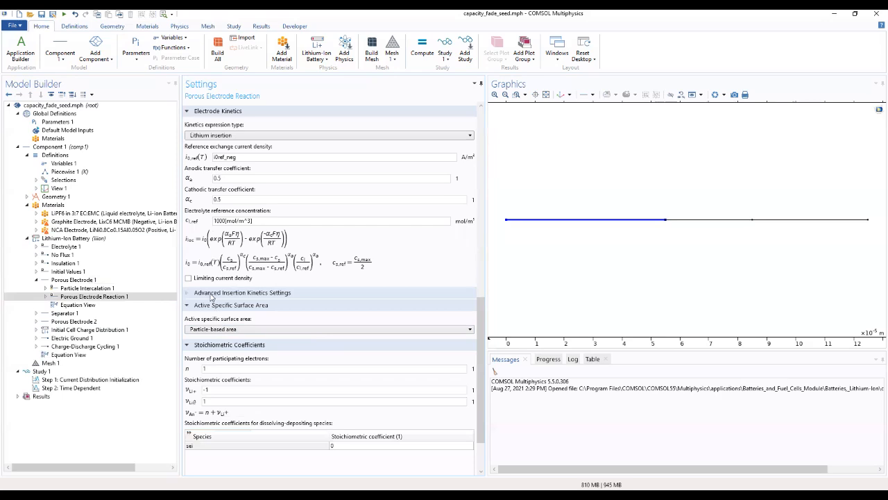
left_click(212, 293)
left_click_drag(476, 329, 468, 397)
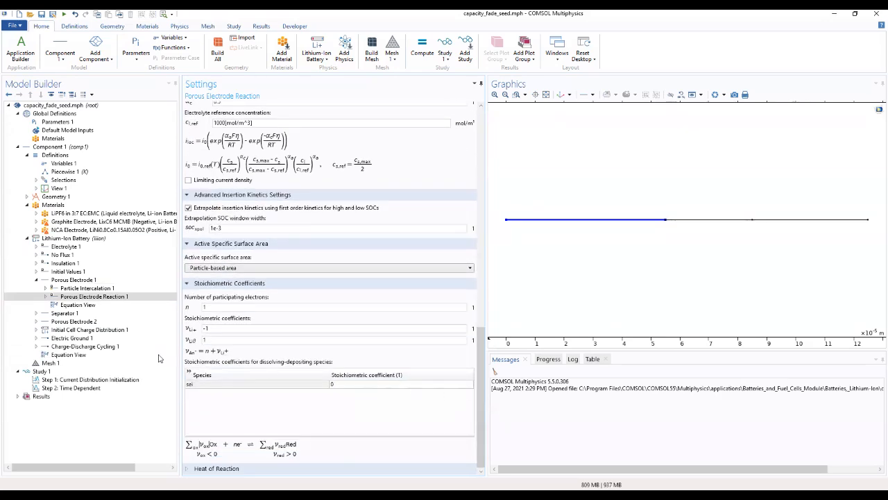
Step: Add a second Porous Electrode Reaction under Porous Electrode 1 for the parasitic SEI reaction
left_click(70, 281)
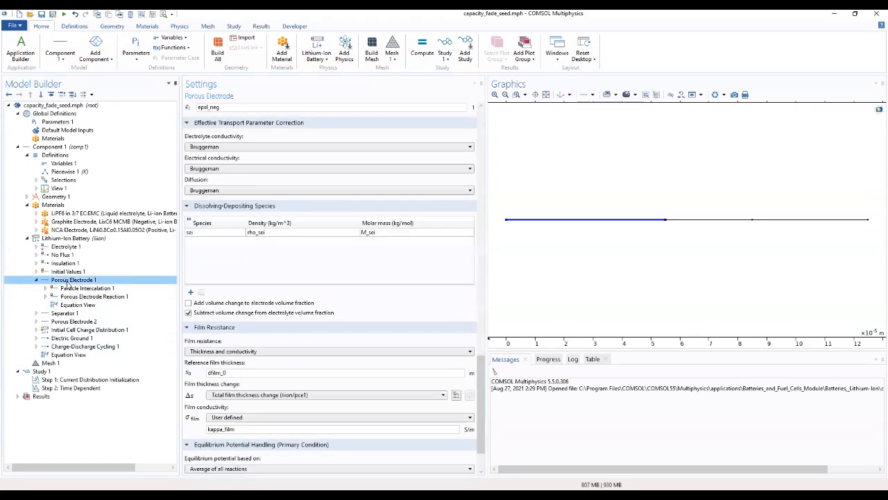
right_click(69, 281)
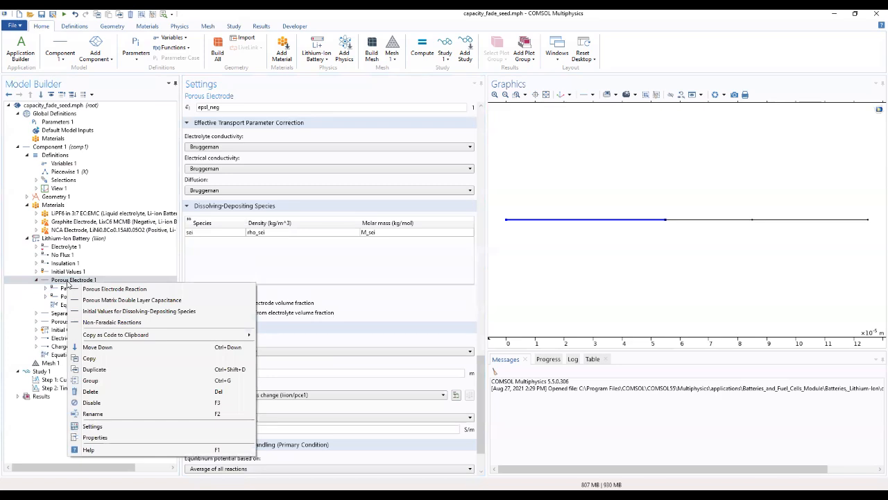
left_click(81, 289)
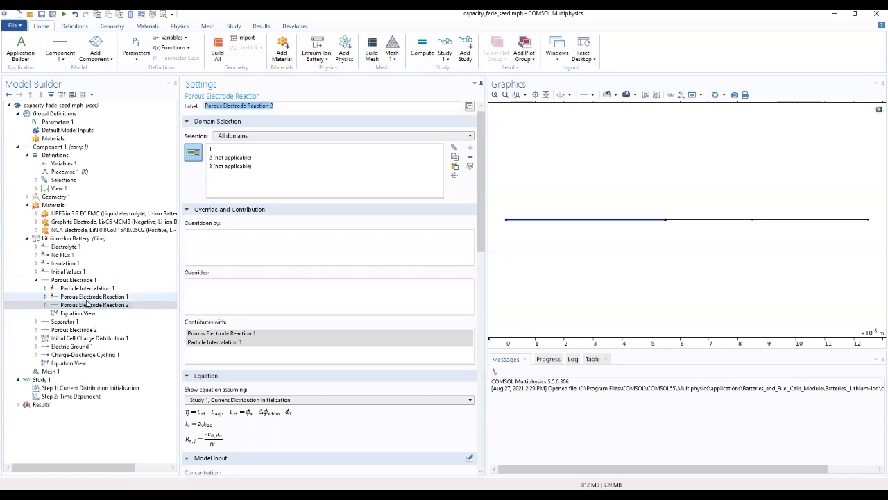
left_click(84, 305)
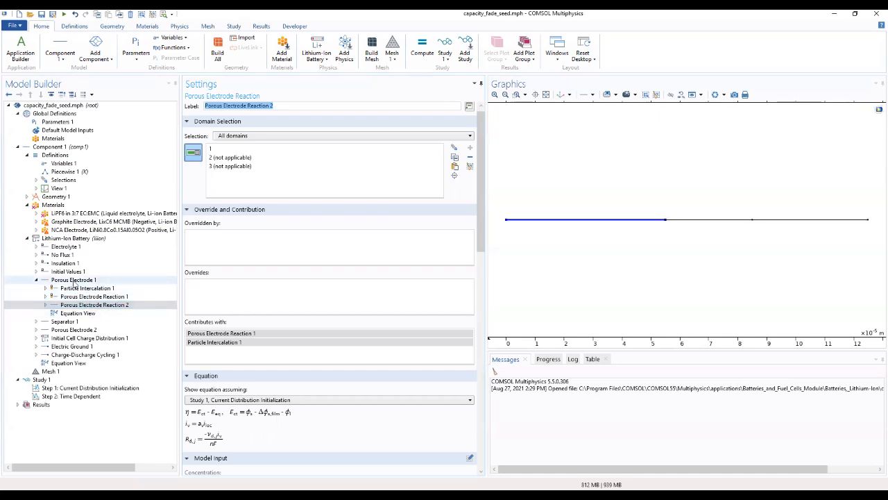
Step: Set Porous Electrode Reaction 2 to user-defined kinetics with a local current density of I_SEI*(cycle_no>0)
left_click_drag(483, 209, 451, 310)
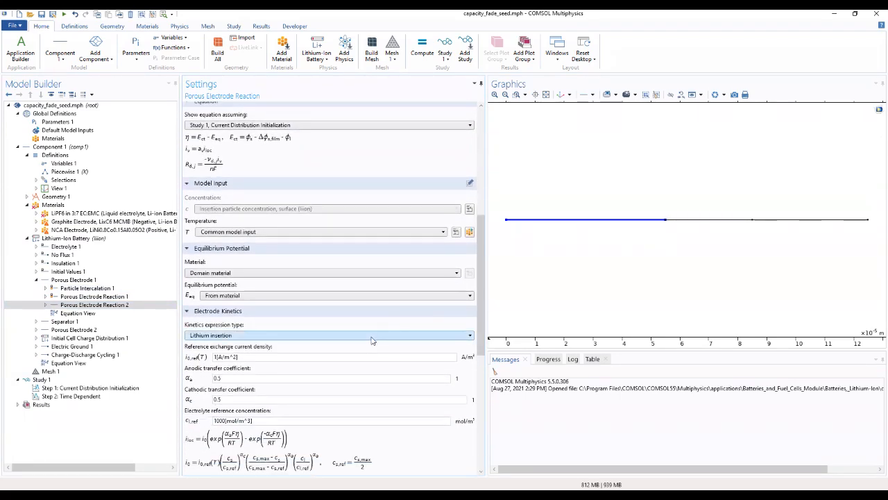
left_click(373, 341)
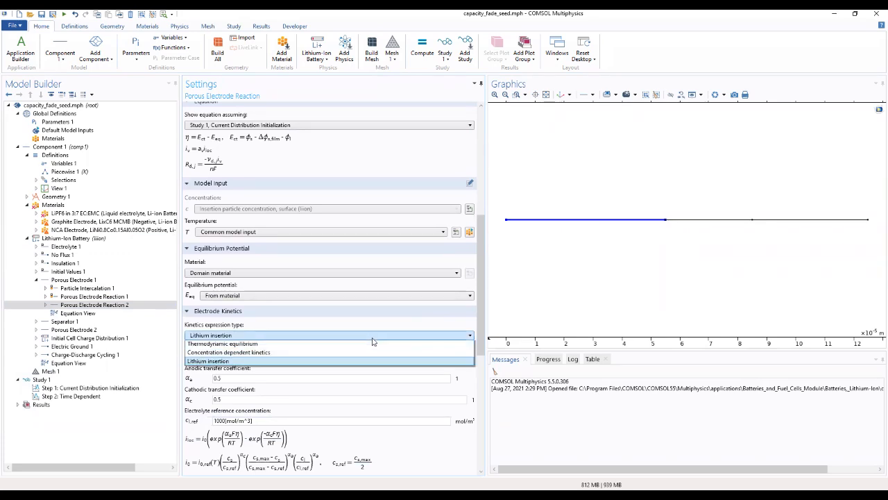
left_click(368, 350)
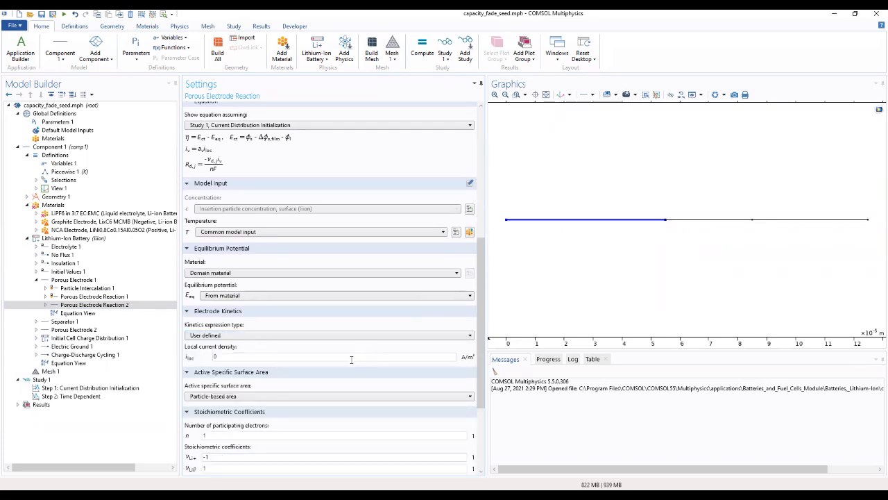
left_click_drag(288, 358, 190, 356)
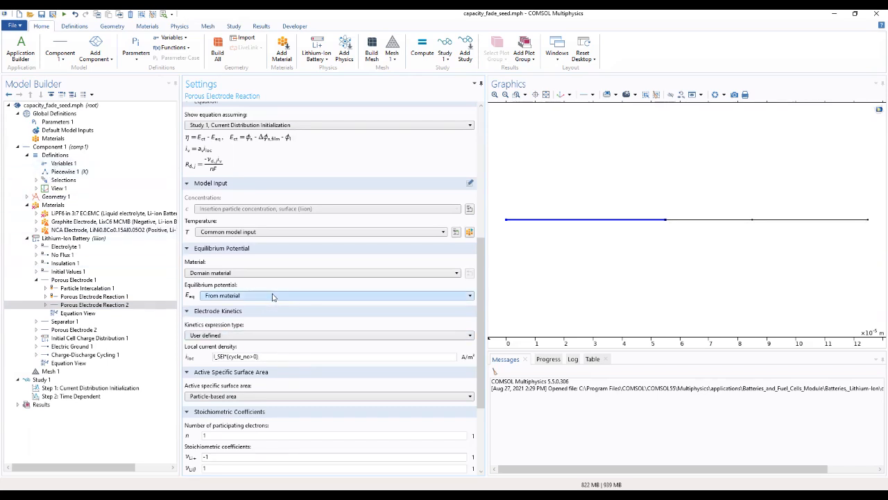
Step: Examine the parasitic reaction expressions in Variables 1, with the variables table expanded
left_click(64, 163)
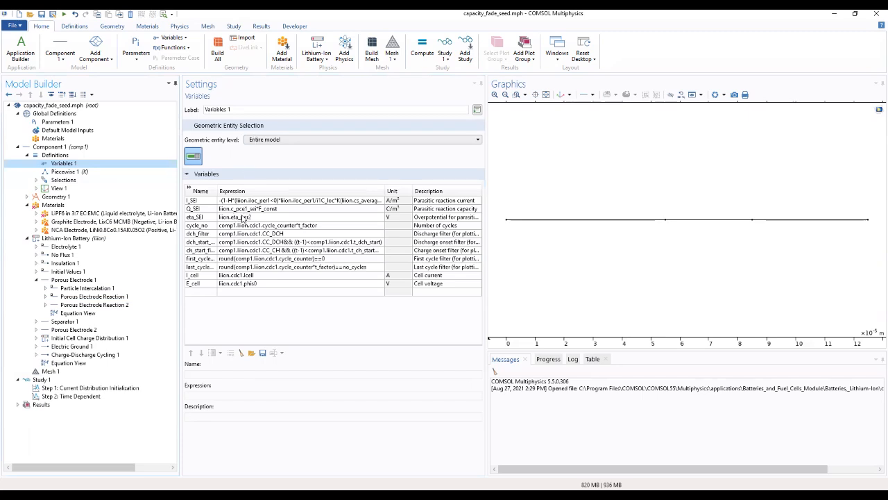
left_click(190, 189)
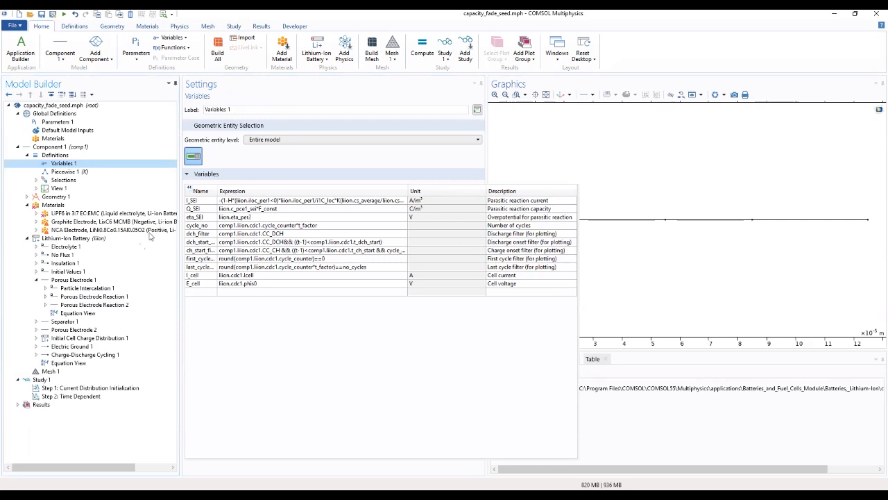
Step: Set the solid lithium (Liθ) stoichiometric coefficient of Porous Electrode Reaction 2 to -(t_factor-1) and expand its Heat of Reaction settings
left_click(99, 307)
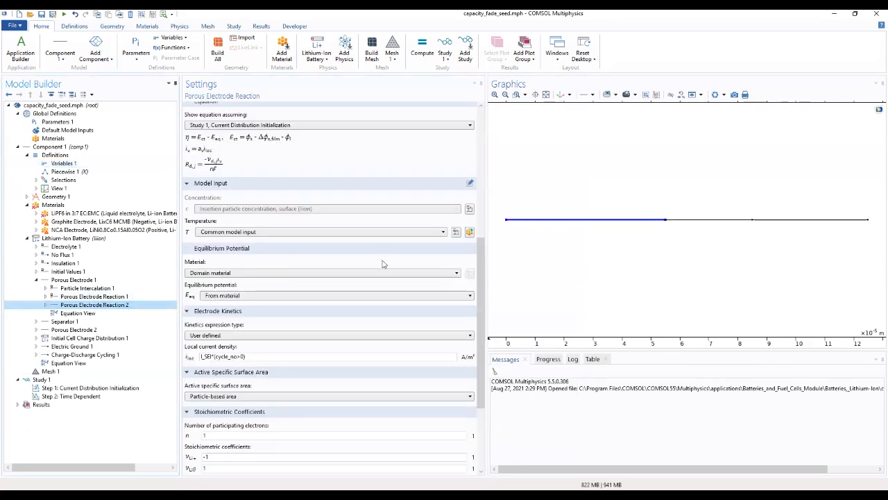
left_click_drag(483, 298, 448, 385)
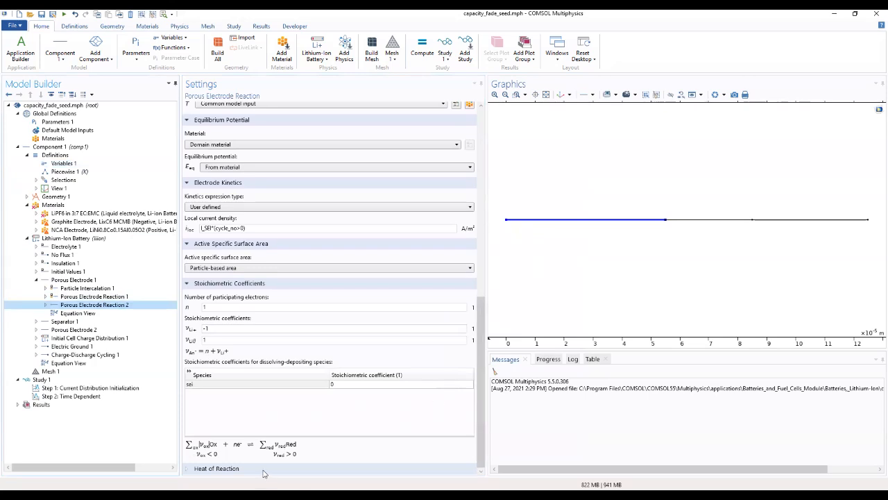
left_click(290, 467)
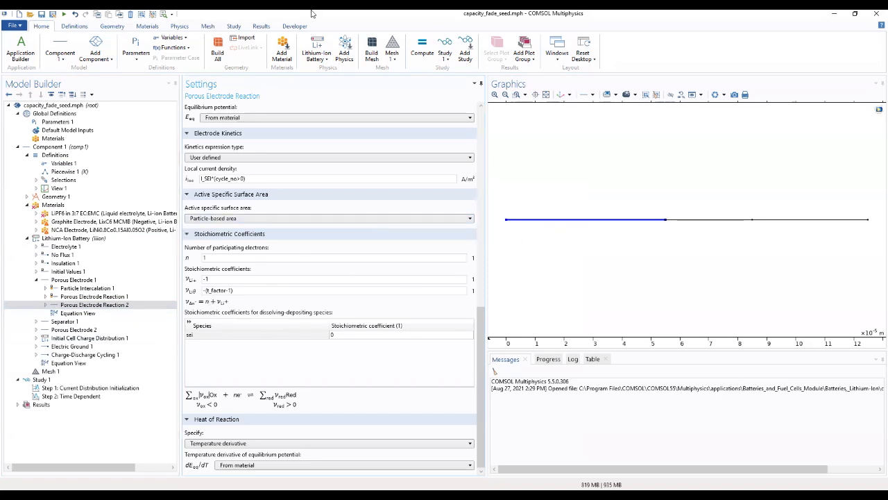
Step: Examine the global parameters in Parameters 1, including the time acceleration factor t_factor, with the table expanded
left_click_drag(479, 331, 500, 155)
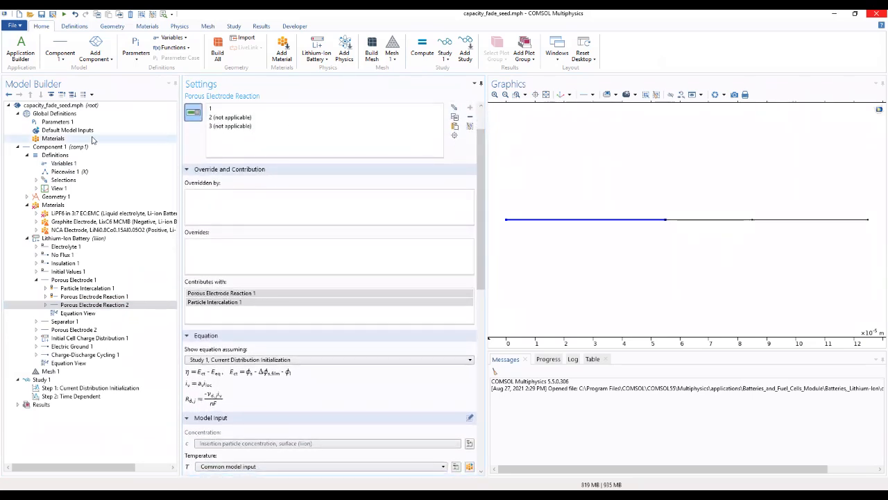
left_click(66, 122)
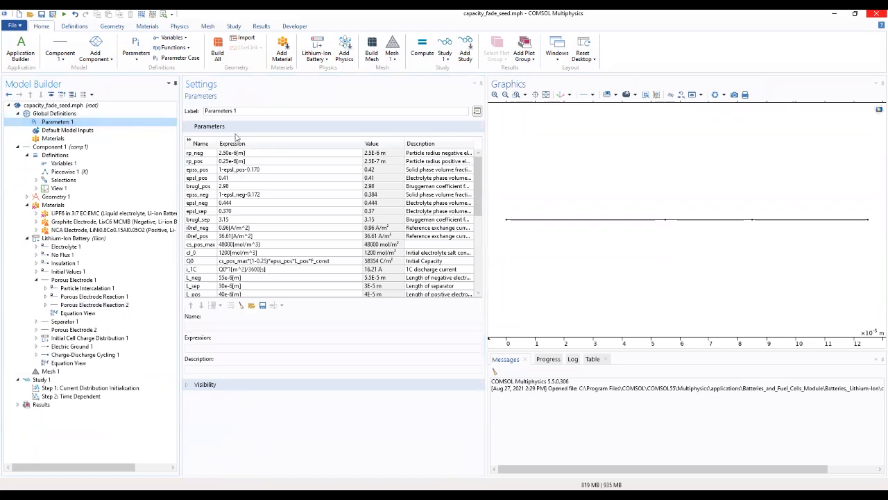
left_click_drag(479, 182, 452, 269)
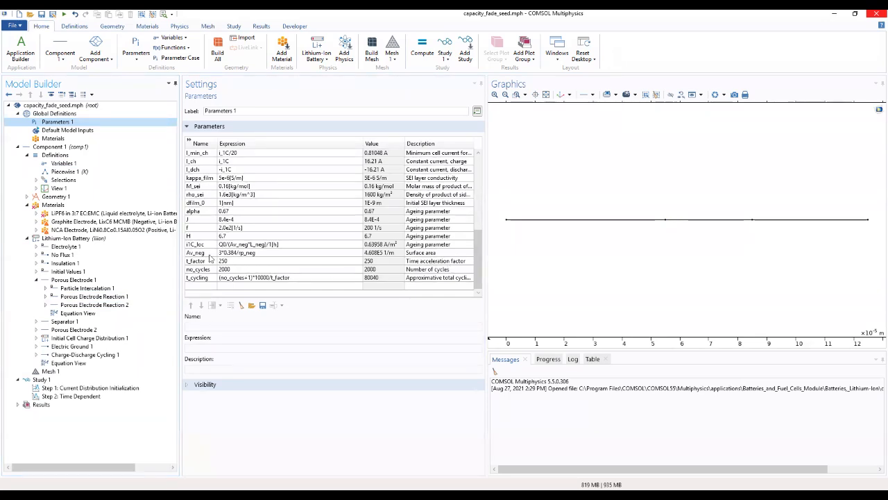
left_click(208, 262)
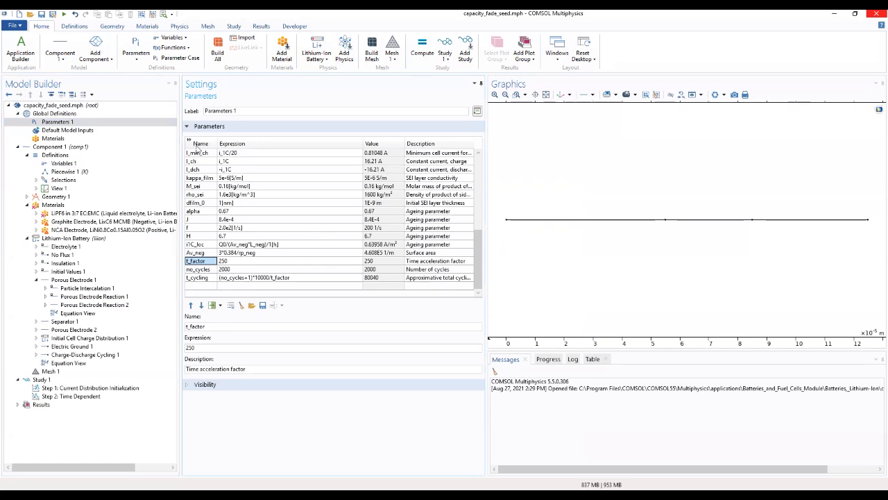
left_click(188, 142)
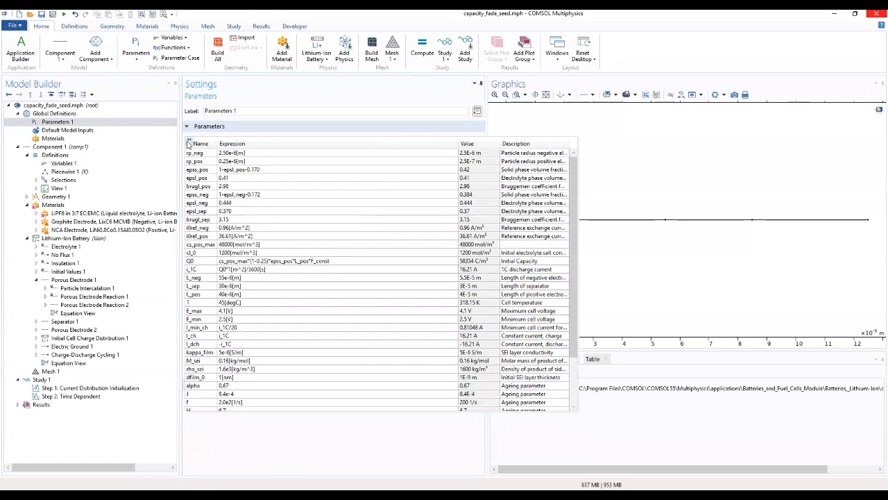
scroll(577, 181, "down", 3)
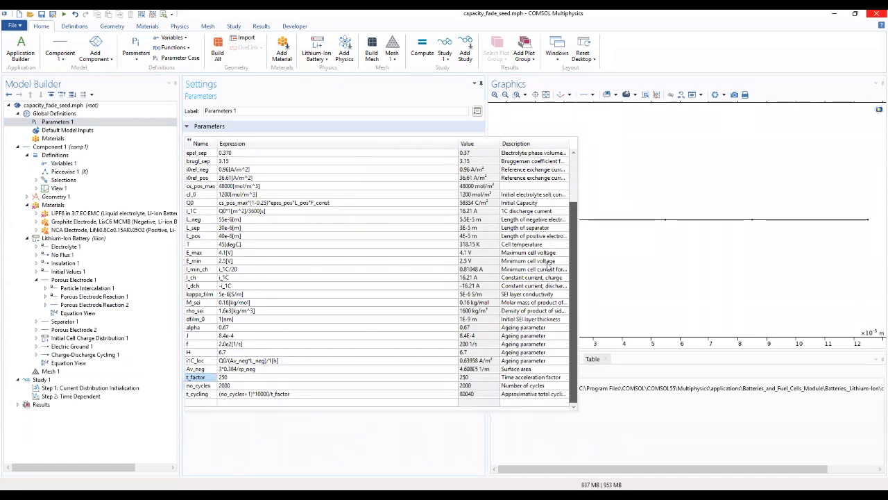
scroll(571, 211, "up", 2)
scroll(580, 195, "up", 1)
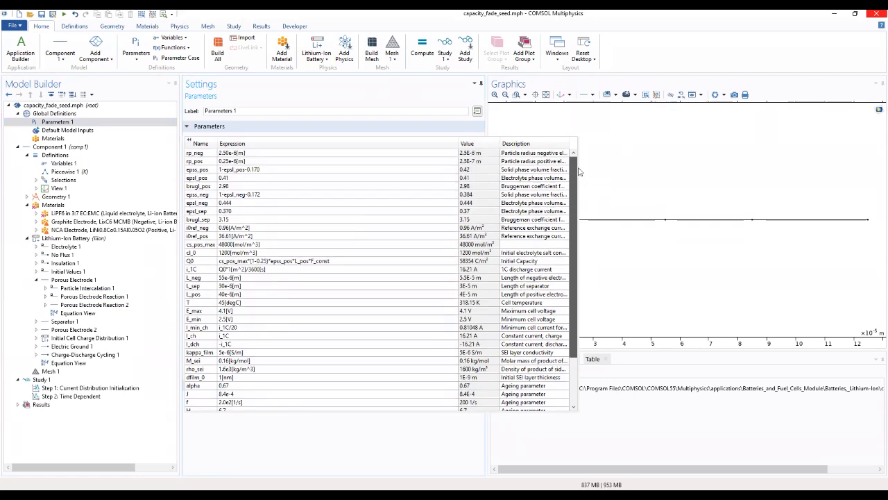
scroll(568, 197, "down", 3)
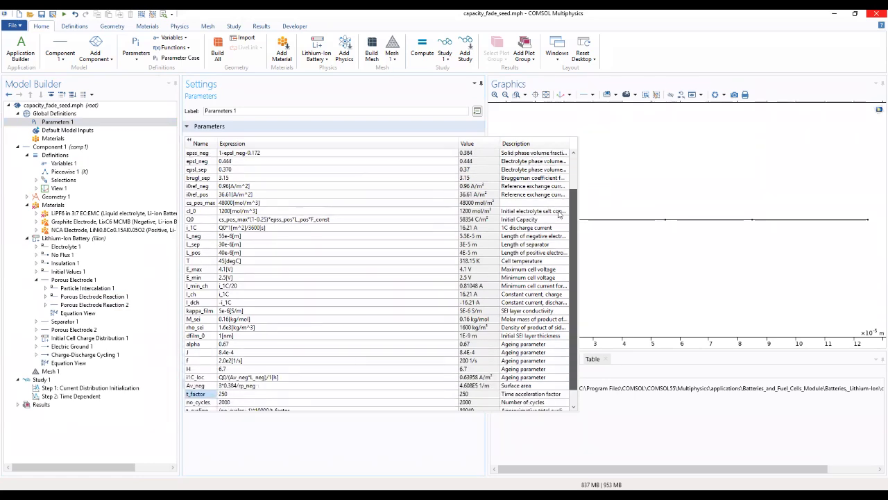
scroll(560, 216, "down", 2)
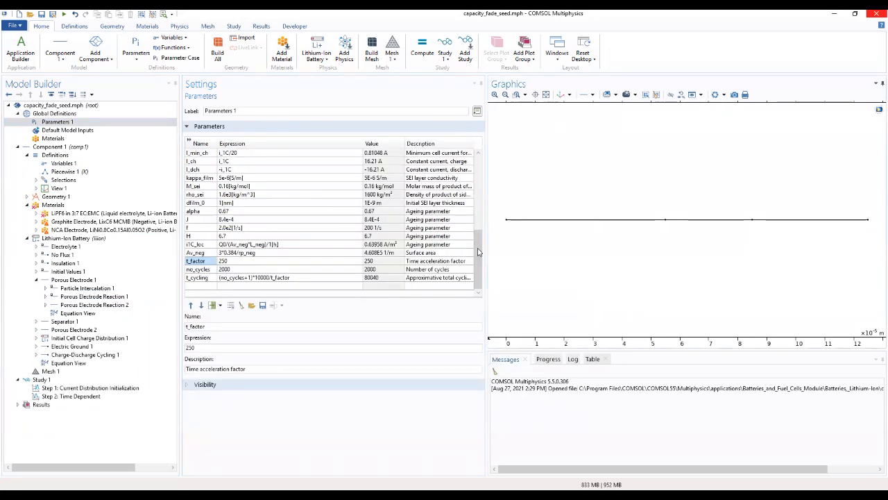
left_click_drag(480, 256, 507, 160)
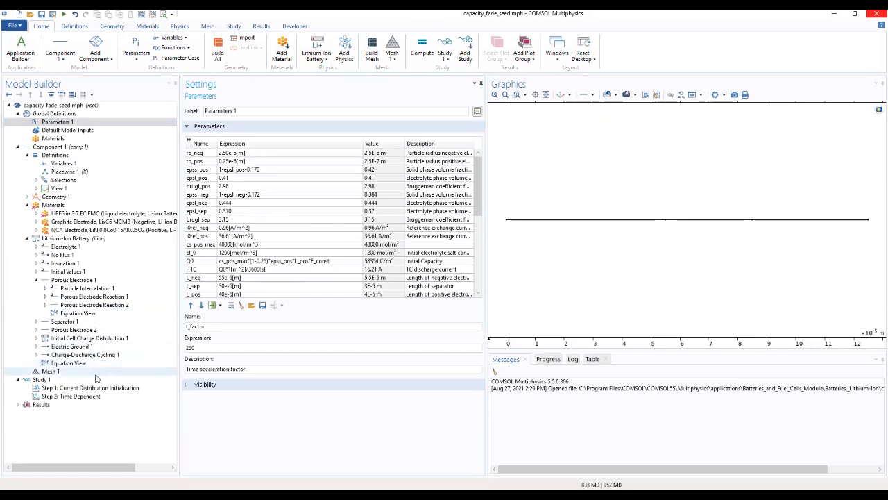
Step: Set the sei dissolving-depositing species' stoichiometric coefficient in Porous Electrode Reaction 2 to t_factor
left_click(95, 304)
left_click_drag(479, 269, 464, 472)
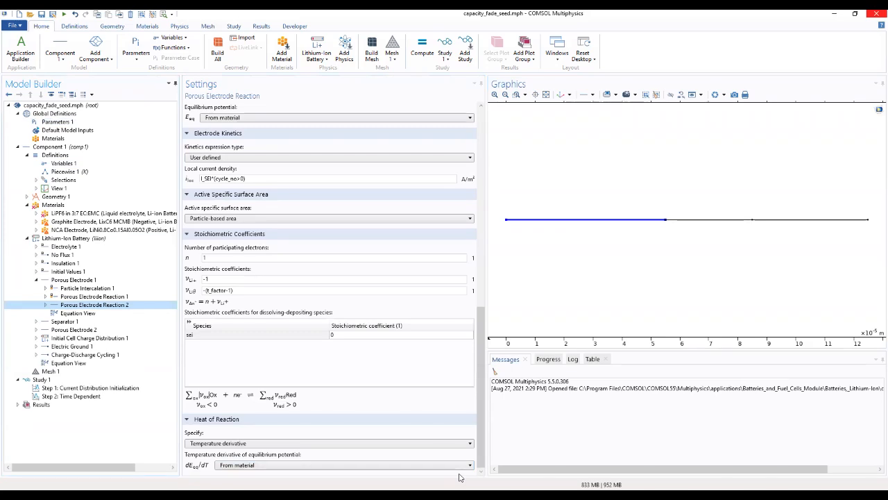
left_click(343, 336)
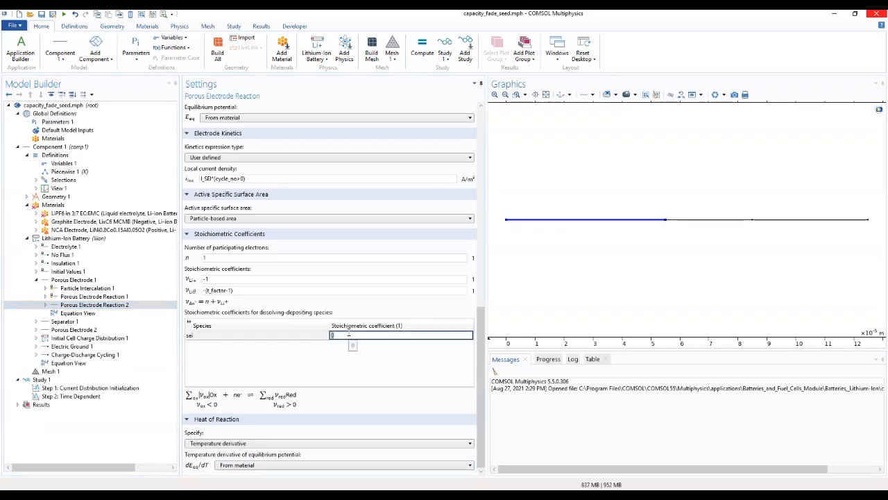
type("t_factor")
left_click(397, 360)
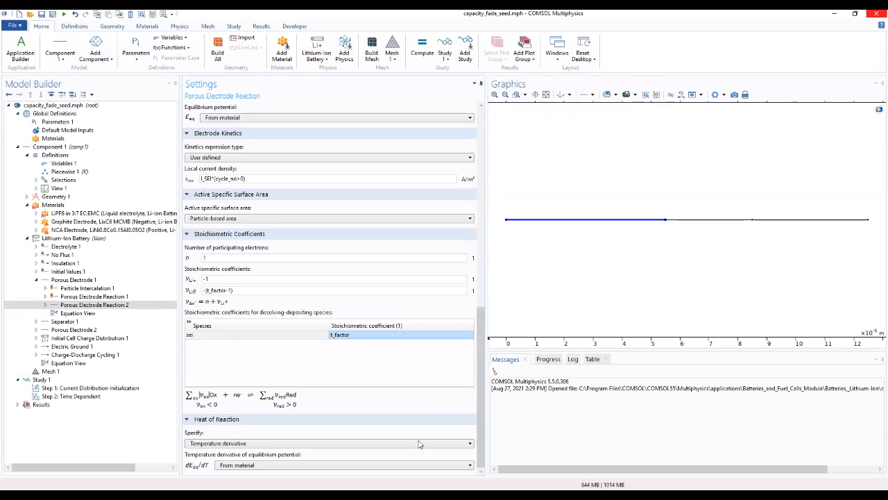
Step: Make the temperature derivative of the equilibrium potential user defined in Porous Electrode Reaction 2
left_click(368, 465)
left_click(350, 479)
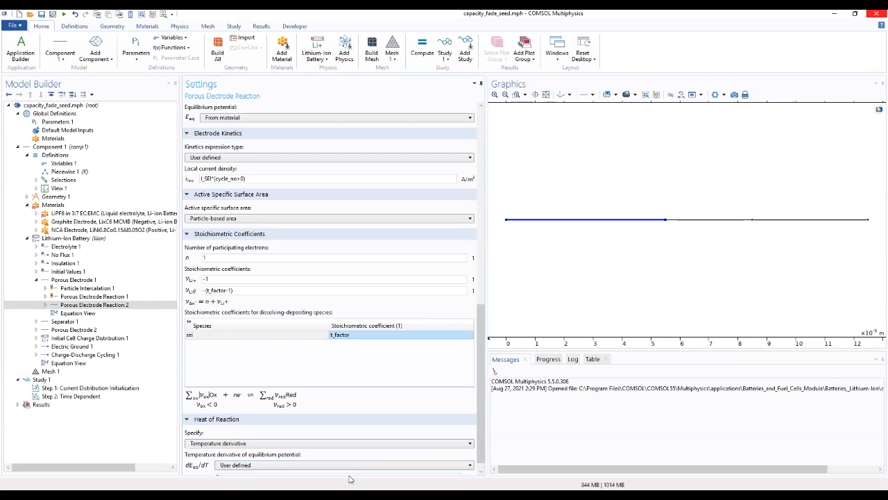
scroll(484, 414, "down", 1)
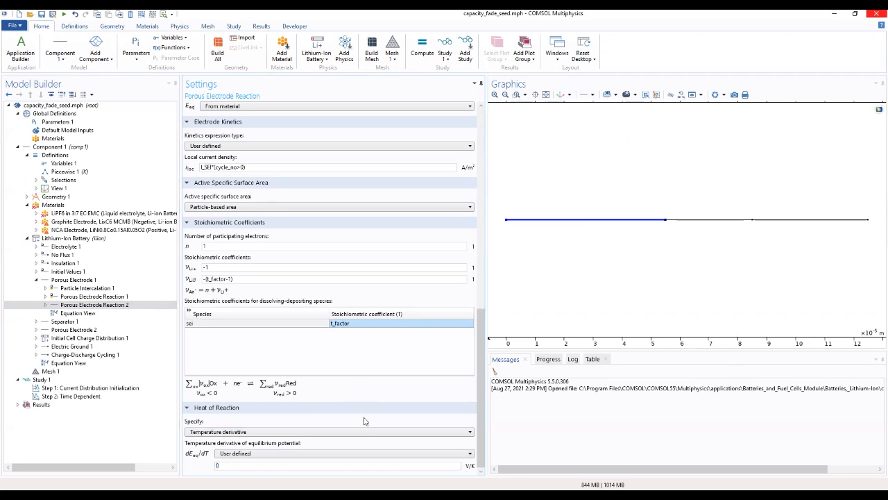
left_click_drag(480, 416, 496, 301)
Step: Add an Integration nonlocal coupling to the component definitions, with the Negative Electrode domain as its source selection
left_click(62, 155)
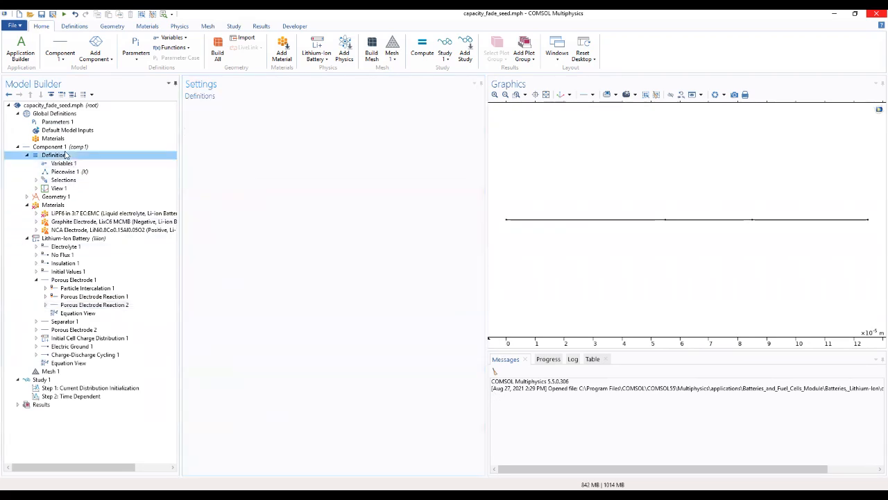
right_click(66, 157)
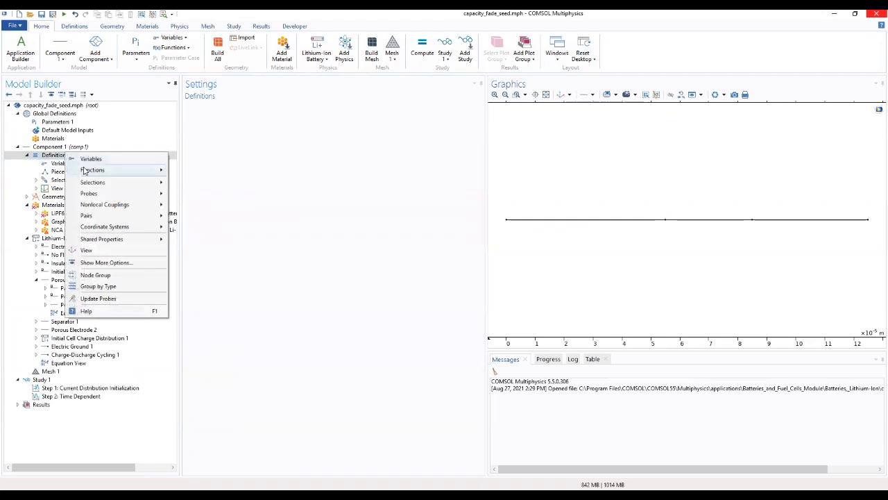
mouse_move(103, 209)
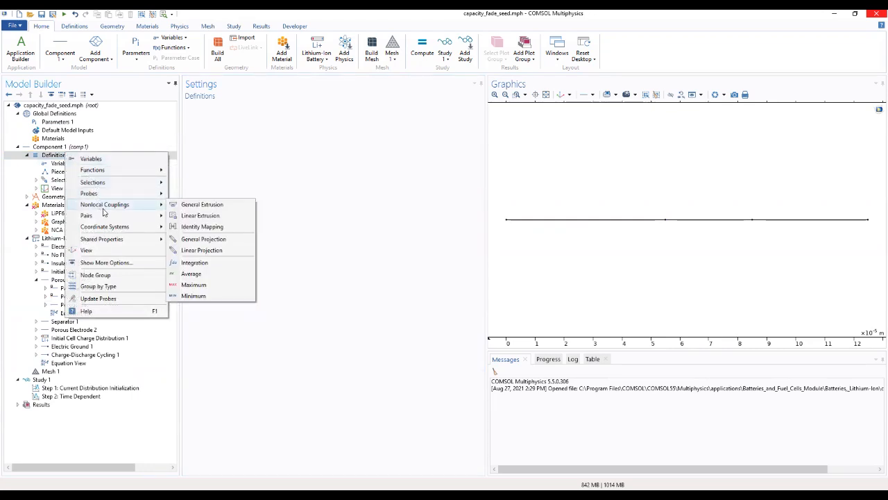
left_click(194, 266)
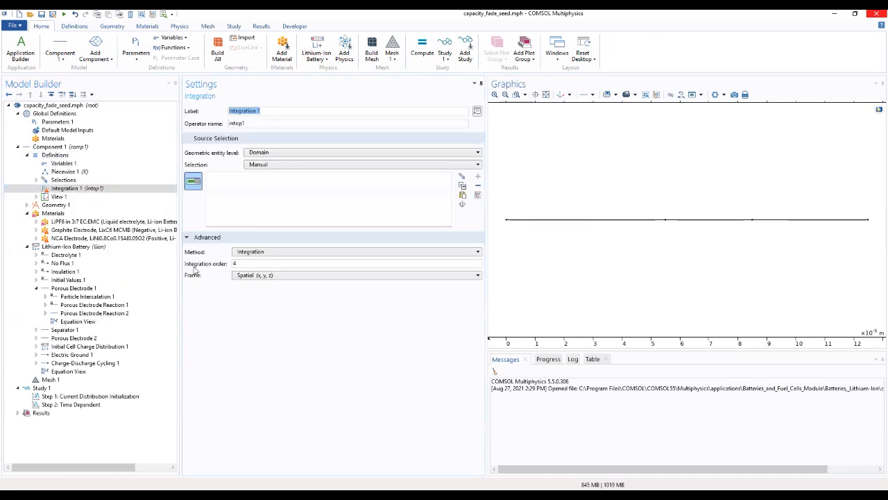
left_click(298, 169)
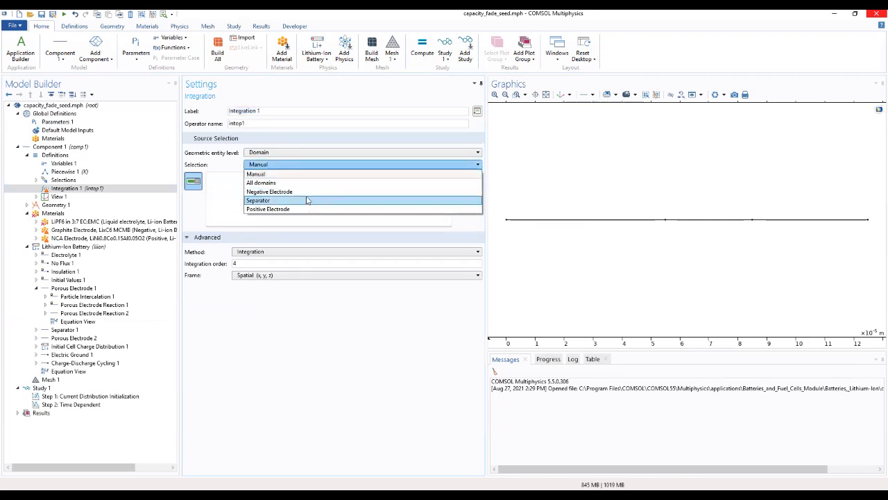
left_click(308, 193)
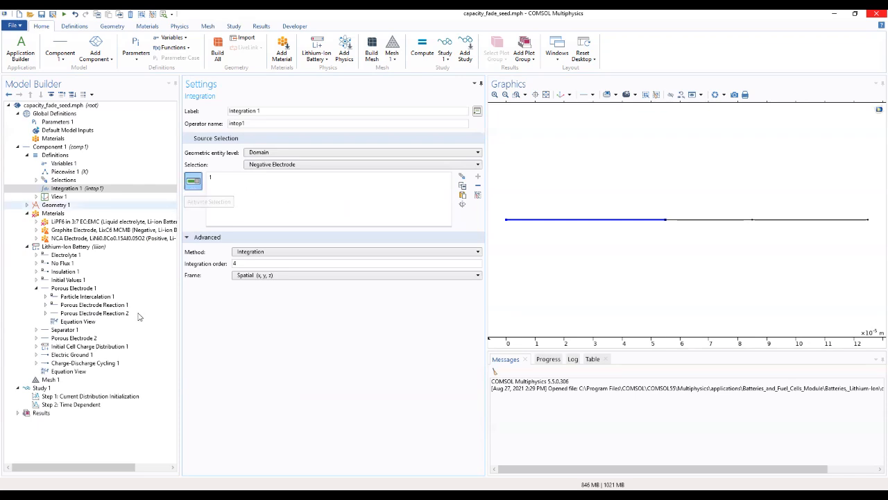
Step: Review Study 1's Current Distribution Initialization and Time Dependent steps, and generate the study's default solver configuration
left_click(53, 391)
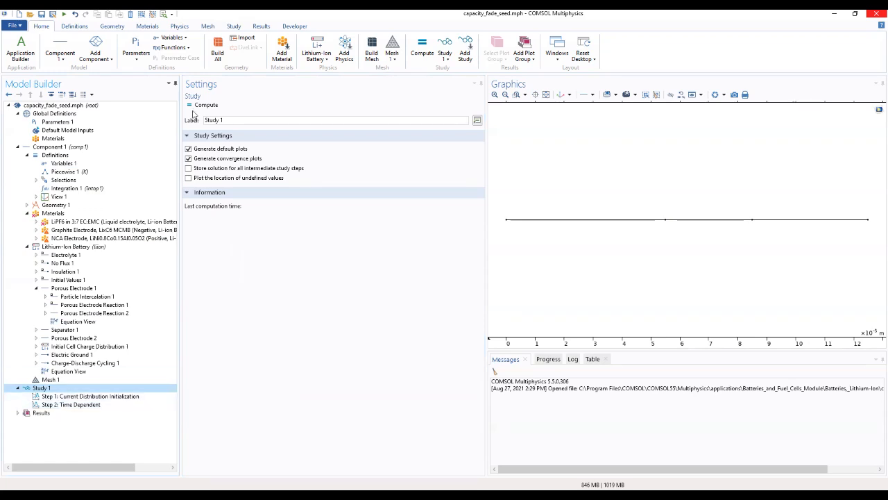
left_click(72, 396)
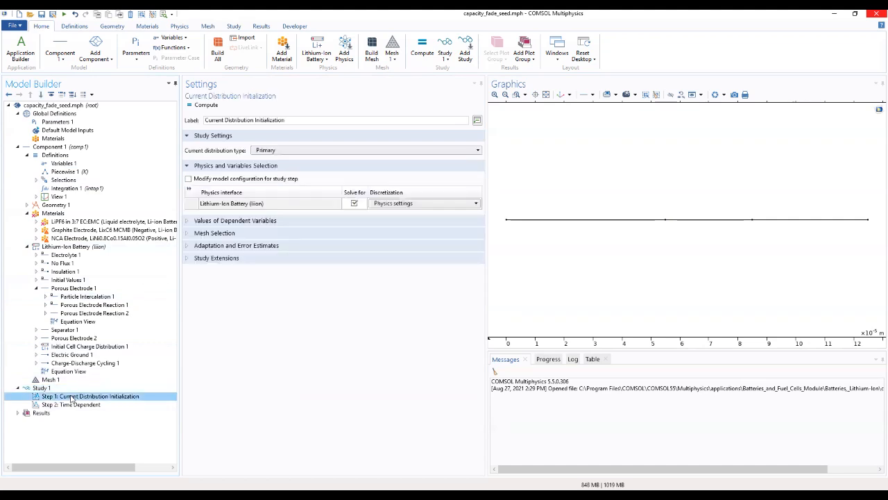
left_click(70, 405)
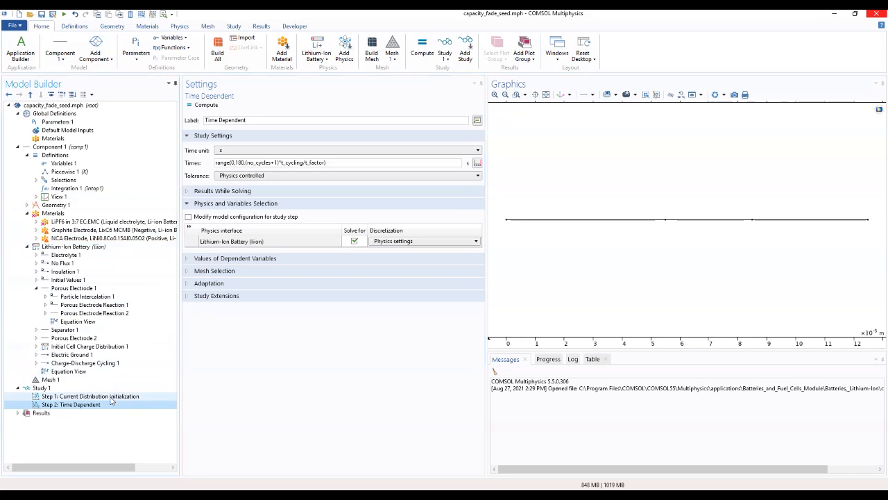
left_click(43, 388)
right_click(46, 390)
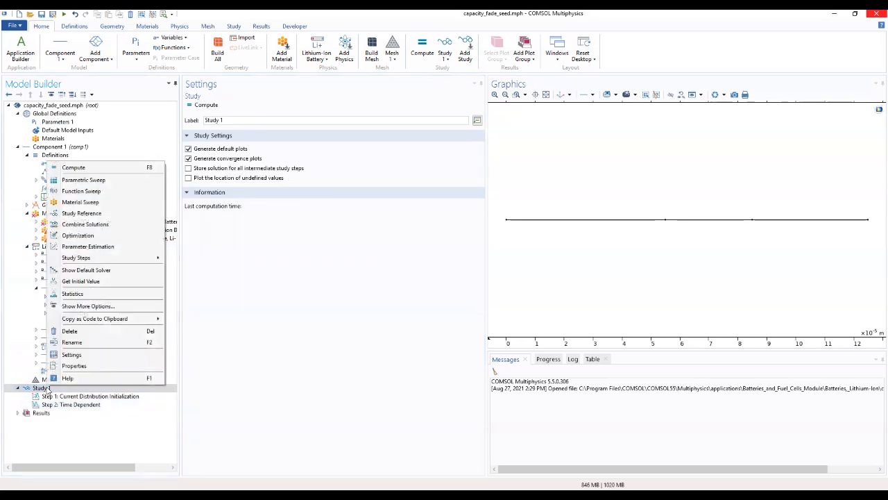
left_click(85, 270)
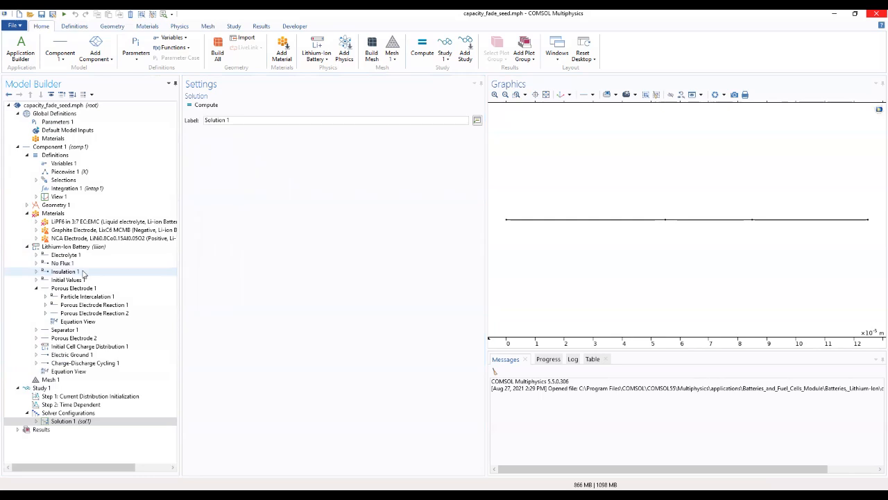
left_click(36, 421)
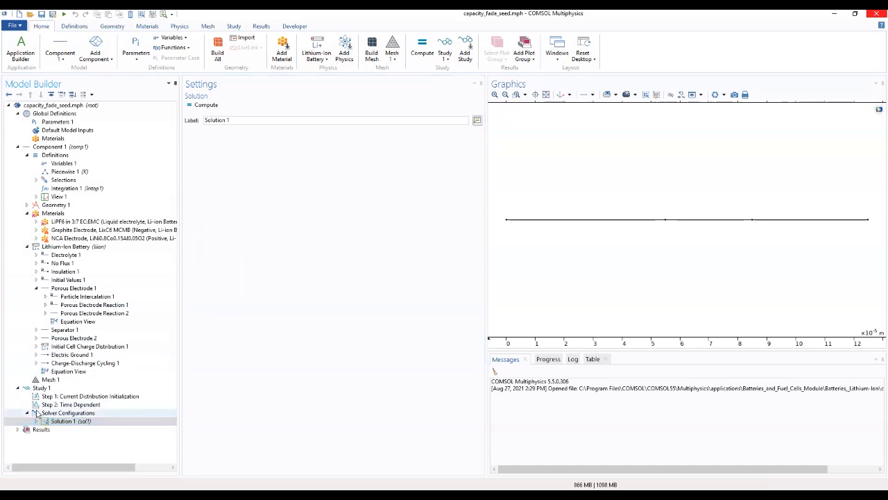
Step: Examine the Current Distribution Initialization step with its dependent variable, mesh selection, adaptation and study extension settings expanded
left_click(81, 399)
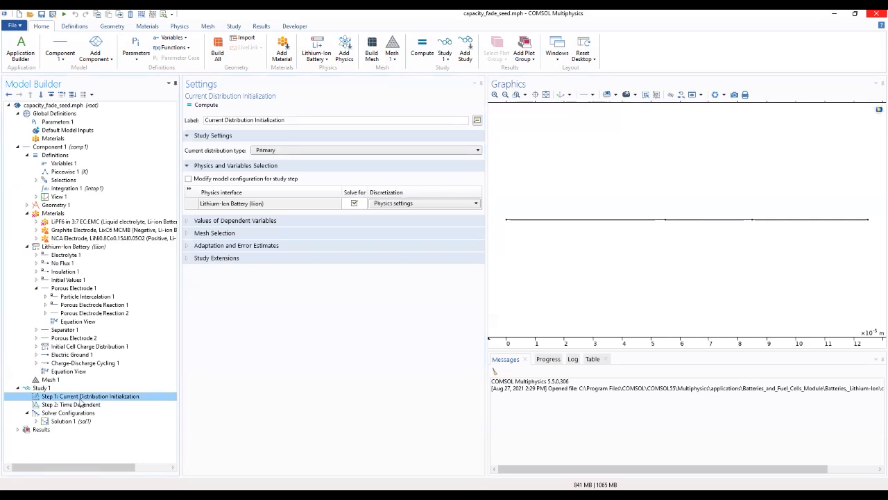
left_click(201, 259)
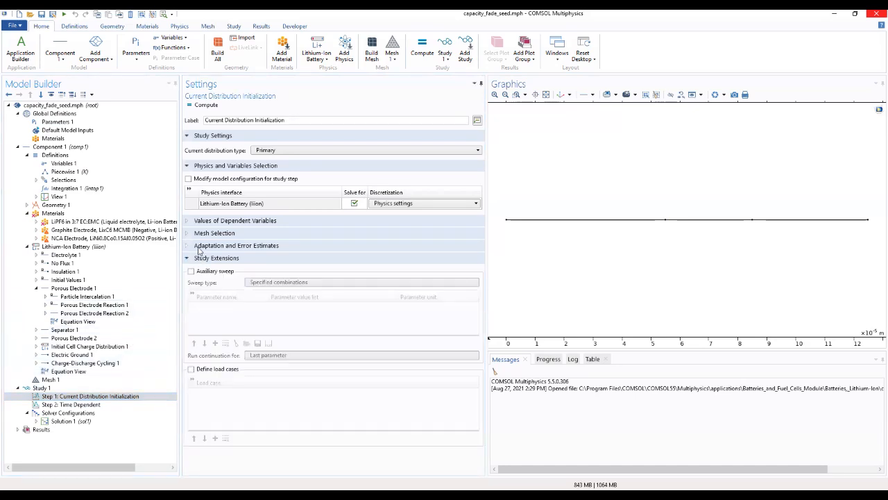
left_click(199, 248)
left_click(203, 234)
left_click(204, 222)
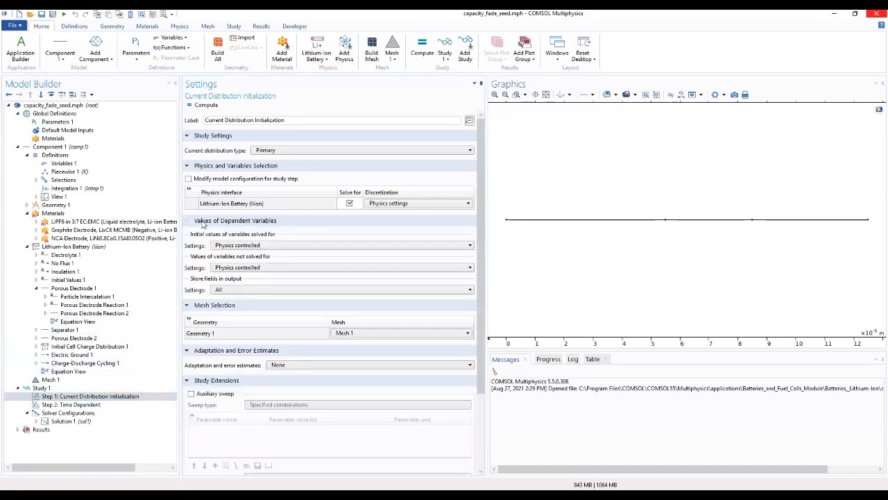
left_click_drag(483, 188, 467, 273)
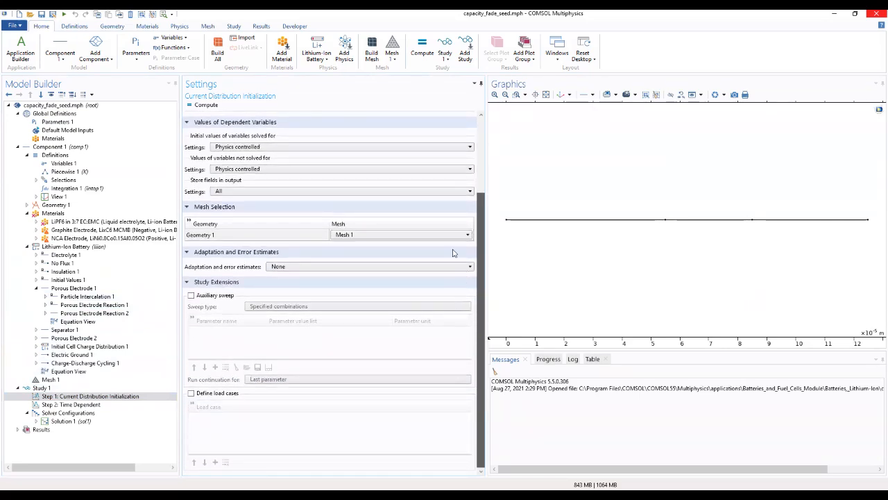
scroll(468, 190, "up", 3)
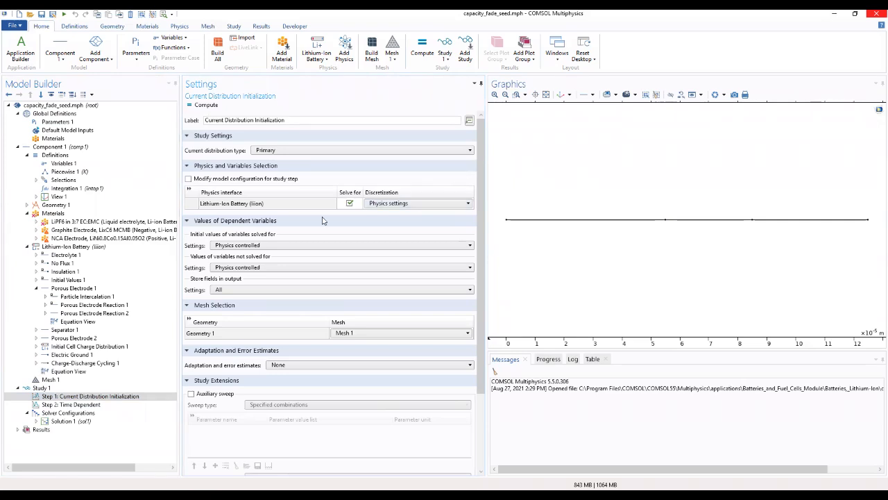
Step: Modify the model configuration for the Current Distribution Initialization step and disable Porous Electrode Reaction 2 under Porous Electrode 1
left_click(65, 405)
left_click(68, 396)
left_click(187, 179)
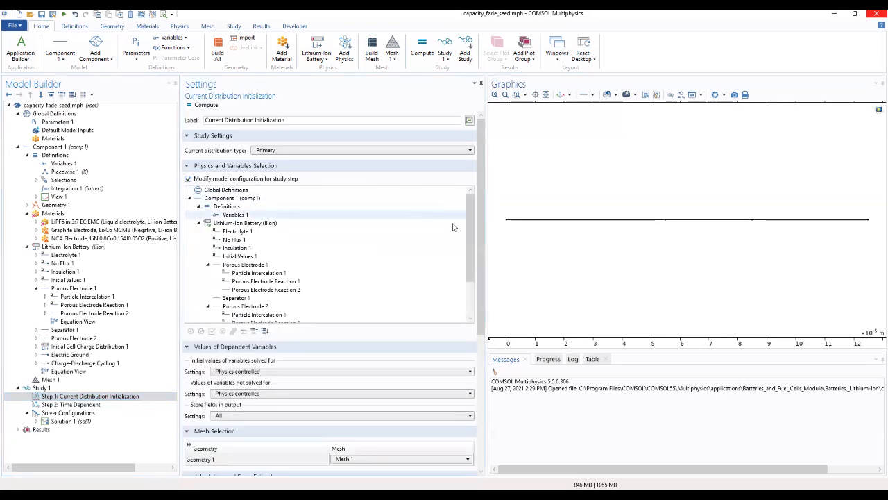
left_click_drag(473, 229, 467, 274)
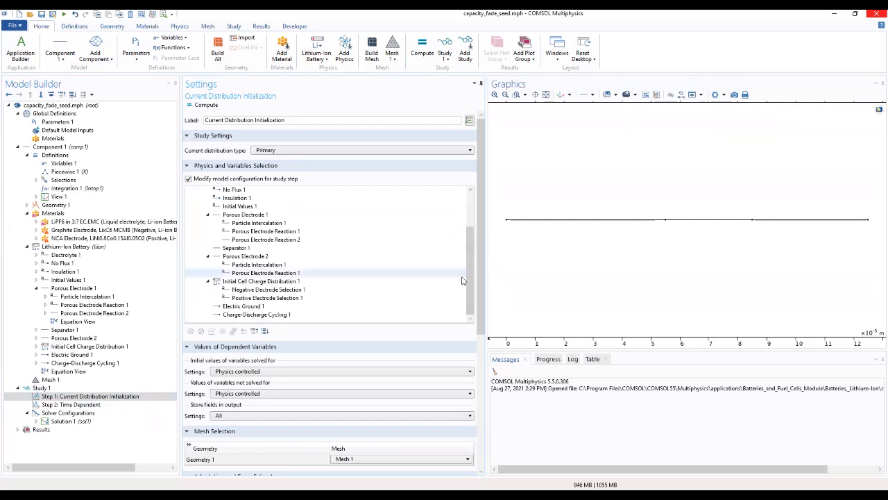
left_click(274, 242)
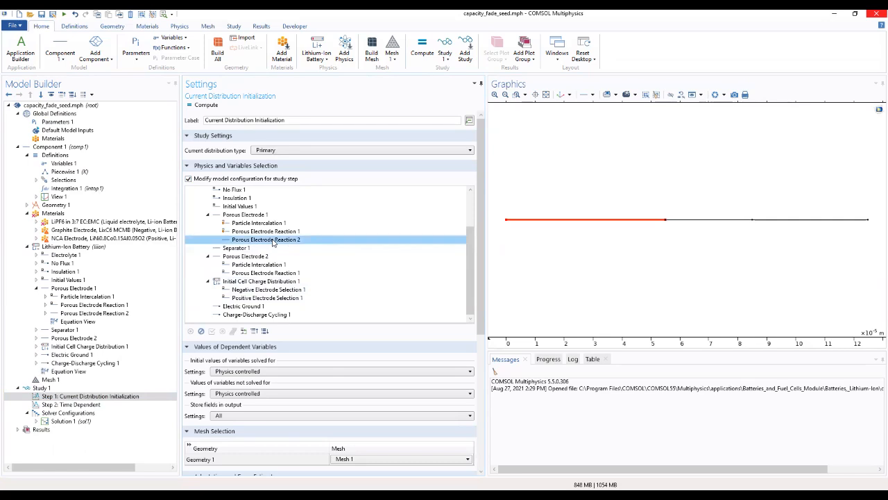
right_click(273, 241)
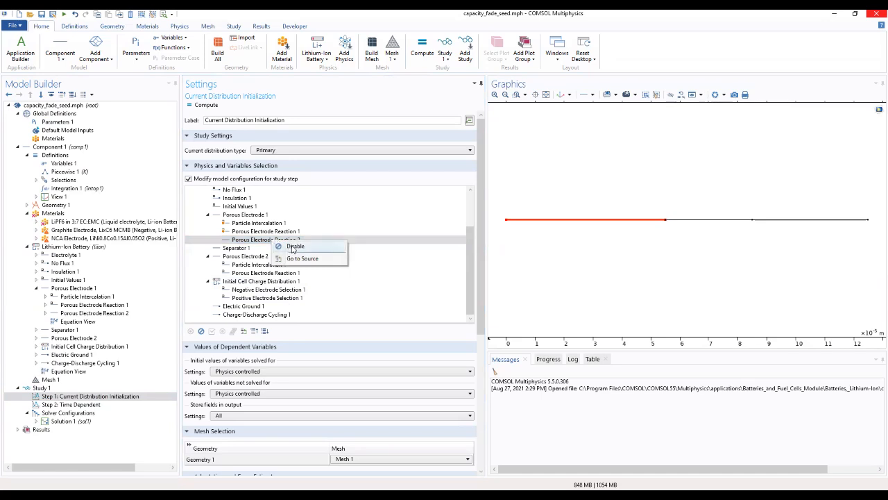
left_click(295, 246)
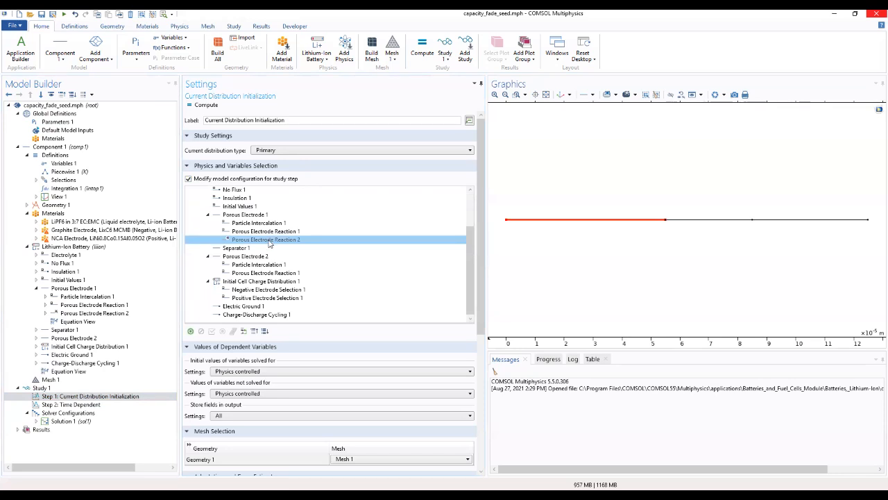
left_click_drag(478, 227, 478, 383)
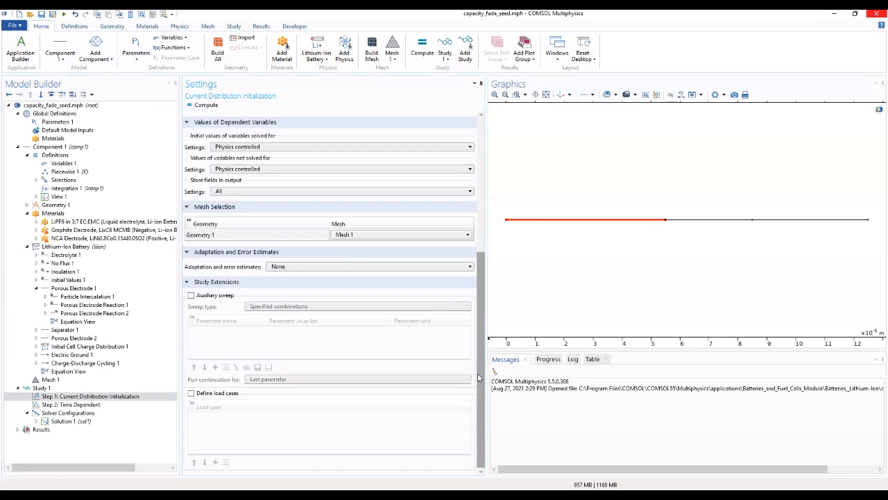
left_click(140, 397)
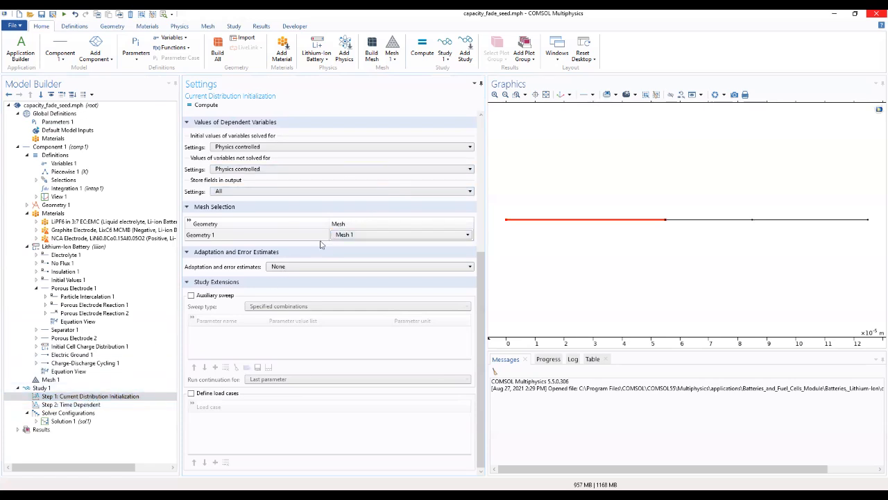
scroll(267, 296, "up", 4)
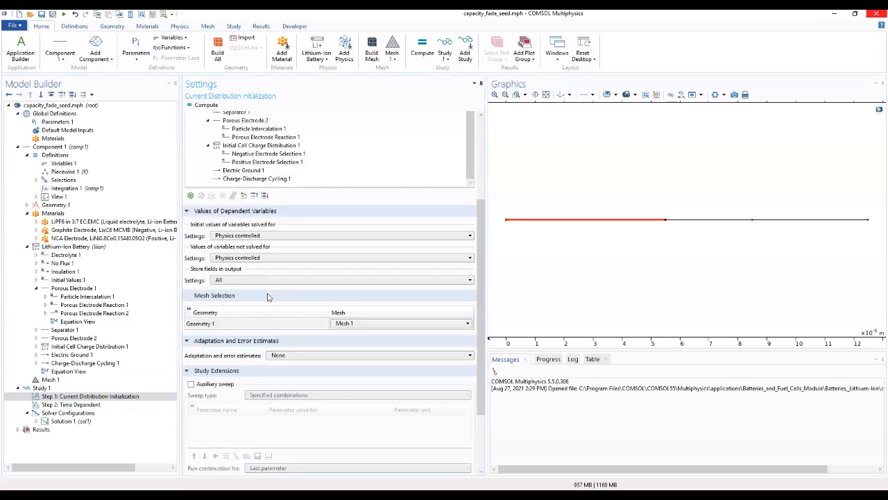
scroll(268, 296, "up", 2)
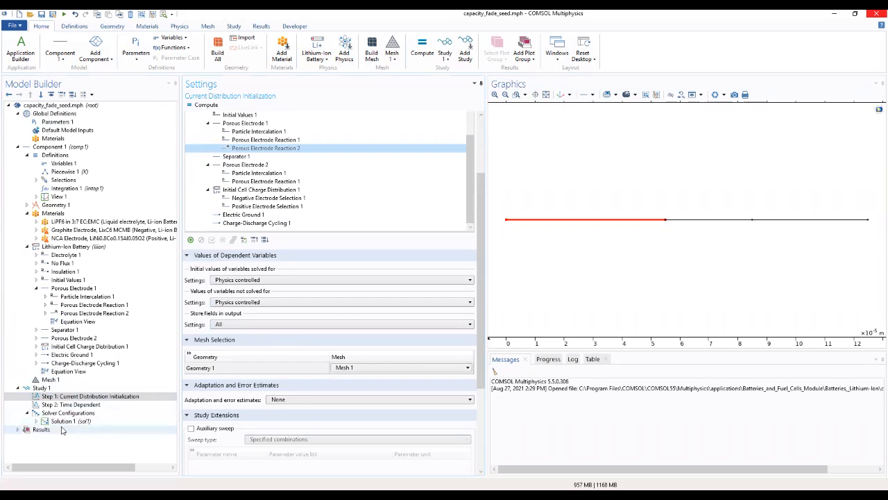
Step: Add a Stop Condition to Time-Dependent Solver 1 in Study 1's Solution 1 configuration
left_click(39, 422)
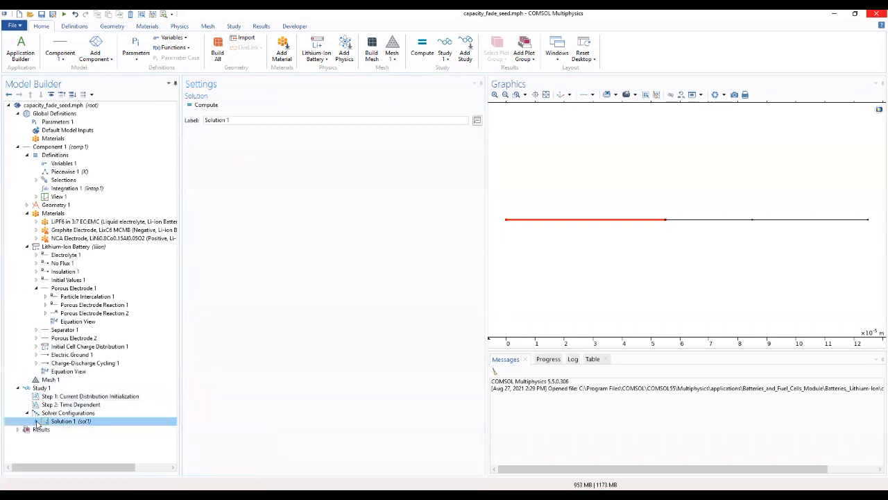
left_click(37, 422)
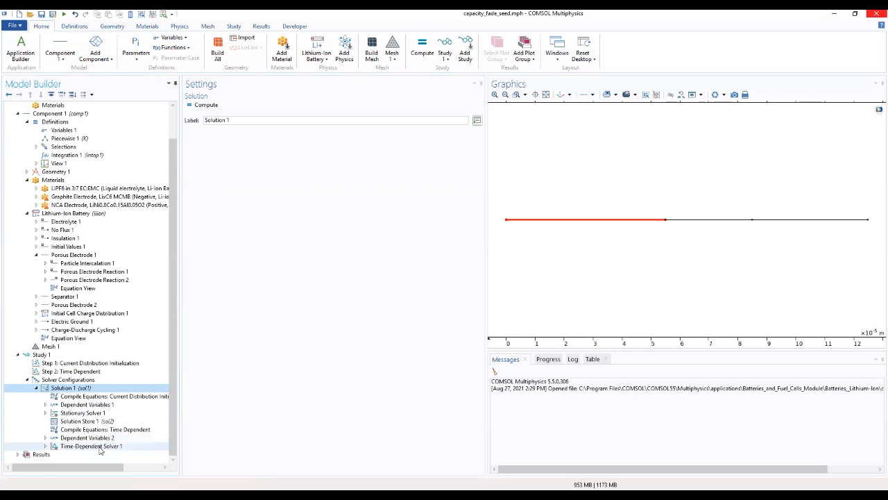
left_click(100, 447)
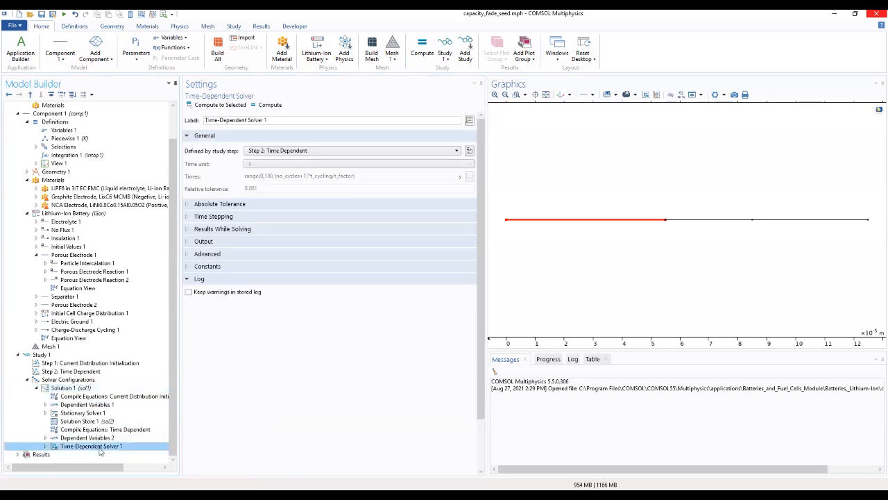
right_click(100, 451)
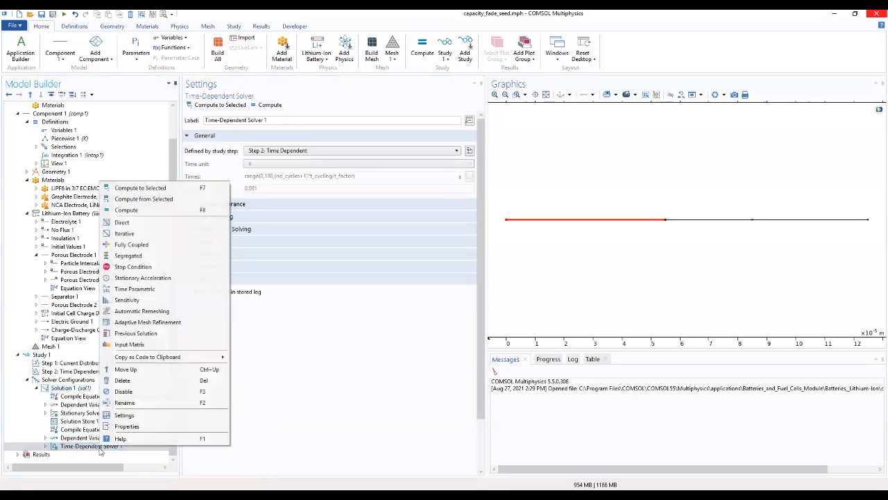
left_click(129, 268)
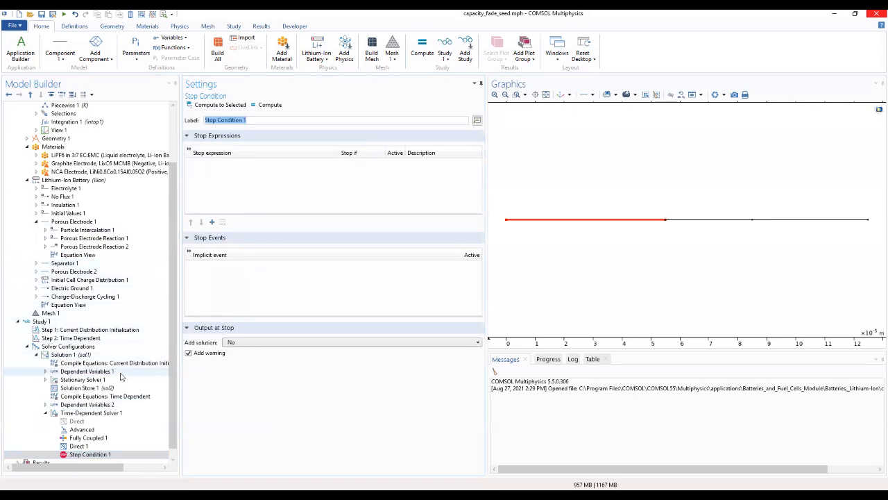
Step: Add the stop expression comp1.cycle_no>(no_cycles), and output the steps before and after stop without adding a warning
left_click(211, 222)
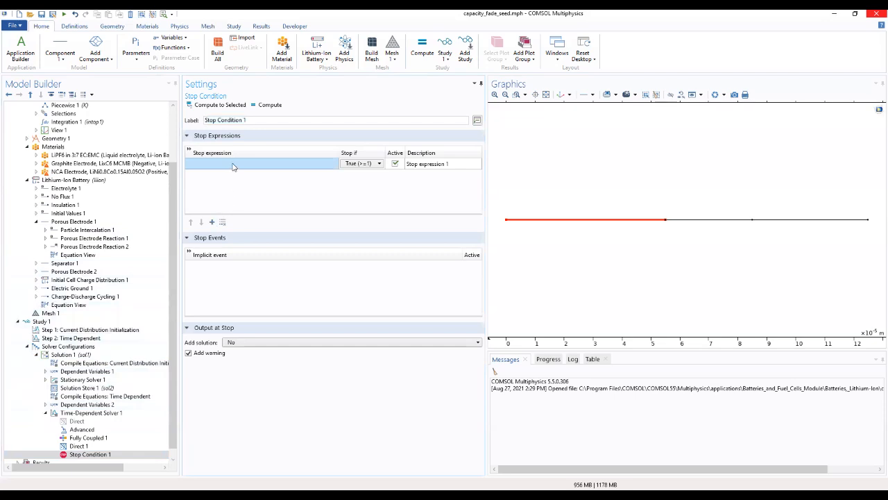
left_click(233, 164)
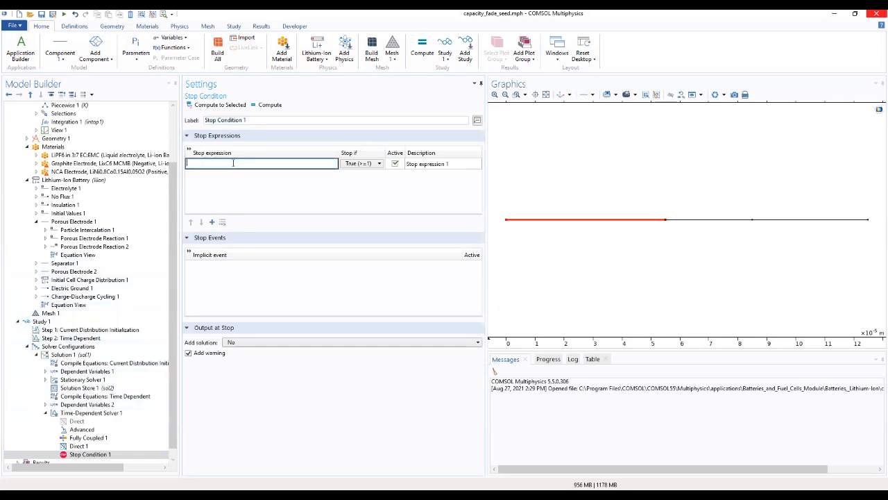
type("comp")
type("1.")
type("cyc")
type("le")
type(",")
type("yl")
type("(no_cycles")
left_click(214, 185)
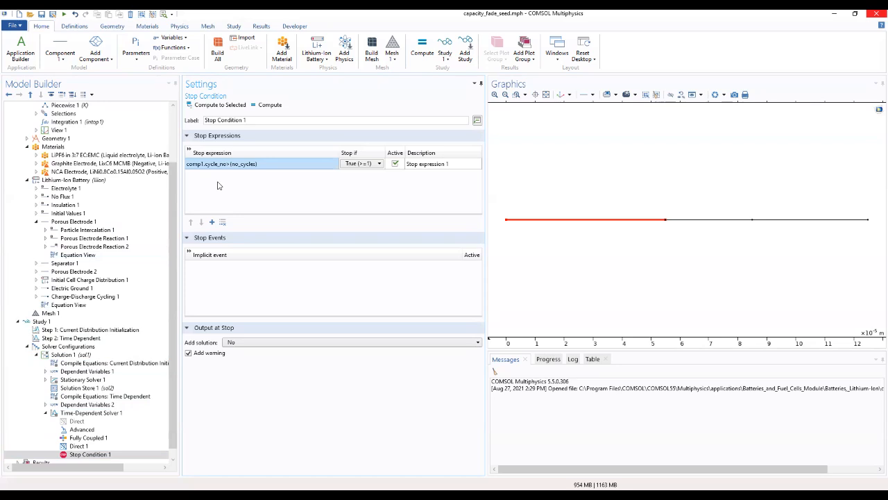
left_click(242, 346)
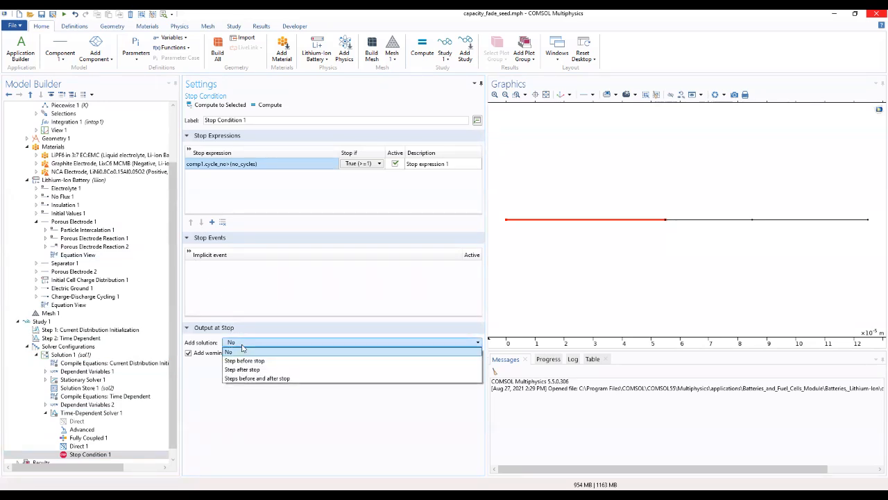
left_click(258, 377)
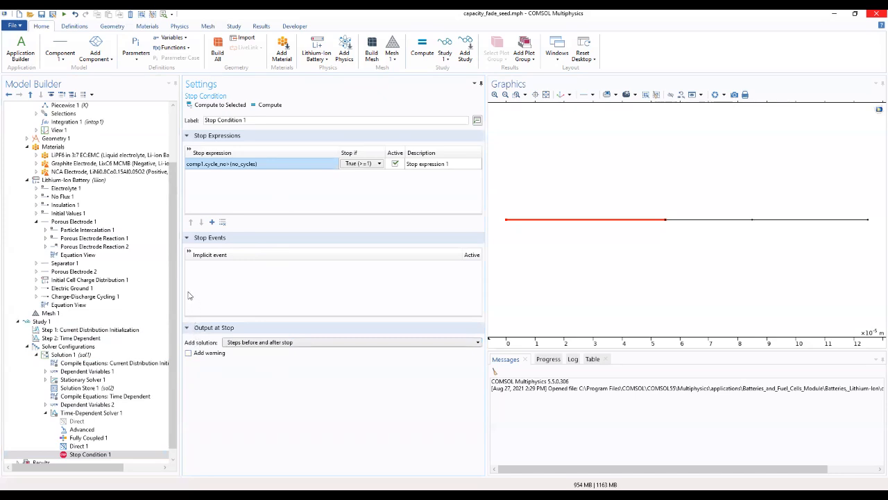
Step: Turn off default plot generation for Study 1 and compute the study
left_click(49, 324)
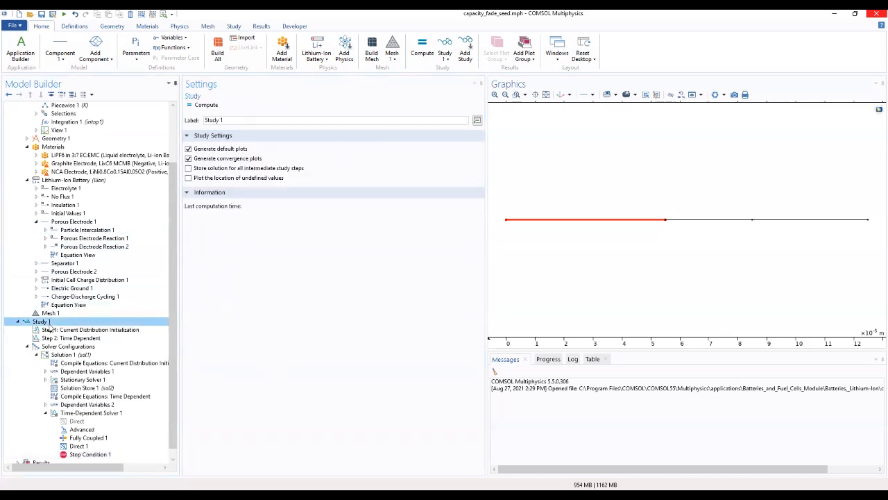
left_click(187, 151)
left_click(188, 151)
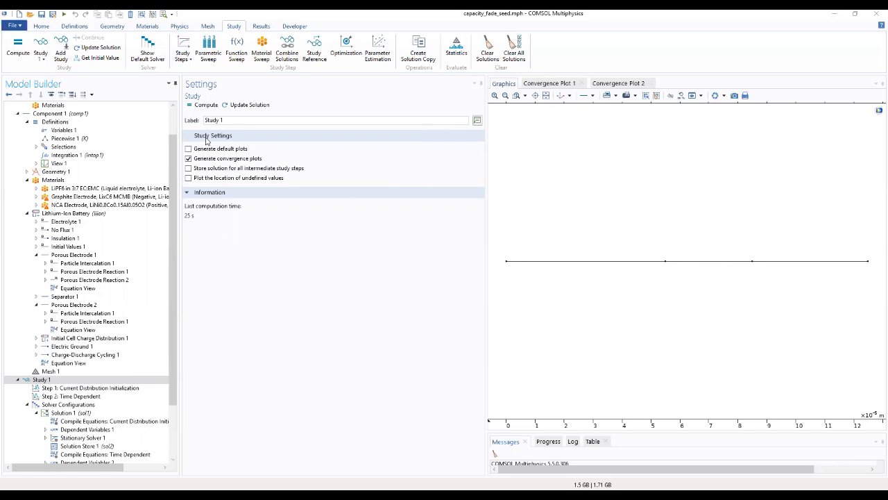
Step: Review Porous Electrode 1's Particle Intercalation and Porous Electrode Reaction 1 settings, including equilibrium potential, kinetics and stoichiometric coefficients
left_click(82, 266)
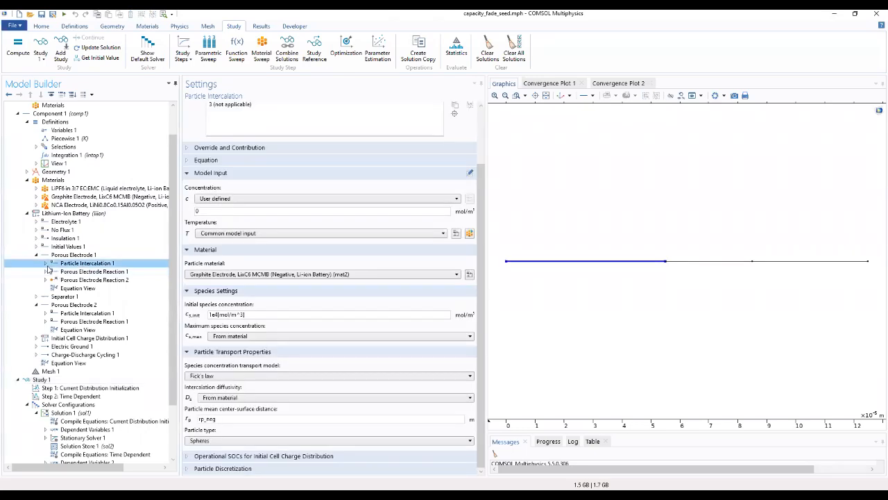
left_click(46, 263)
left_click(82, 271)
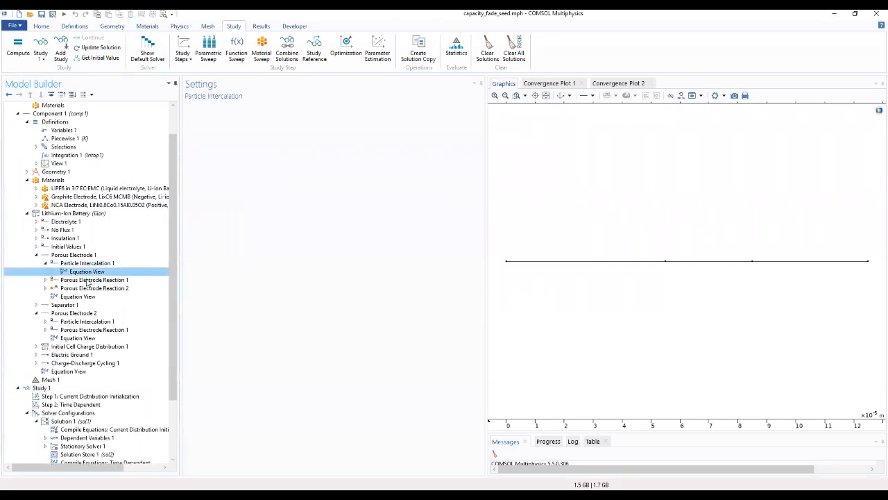
left_click(87, 279)
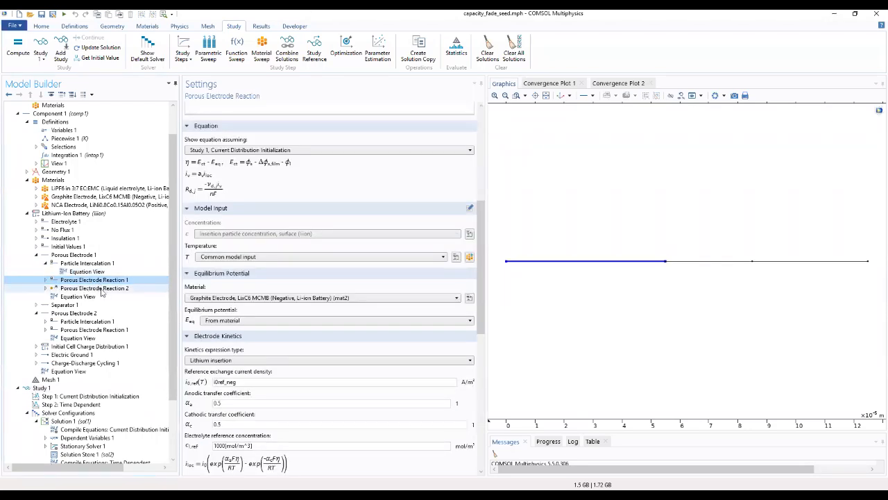
left_click(84, 288)
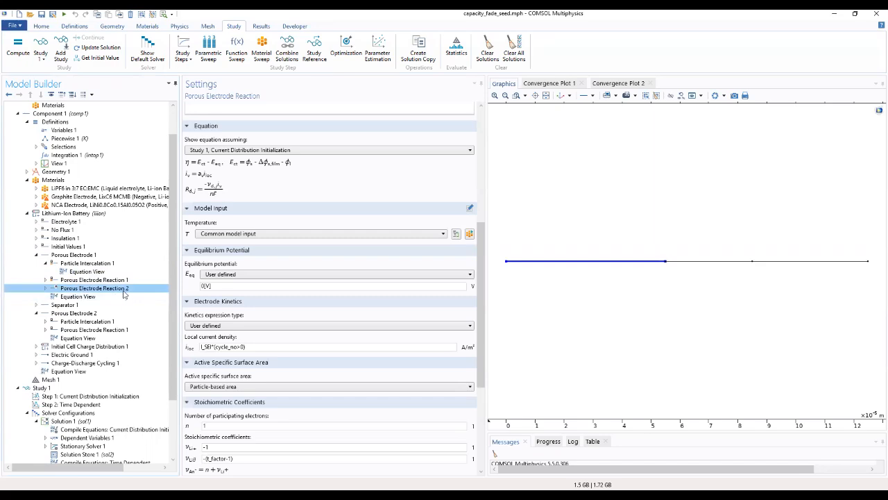
left_click(108, 280)
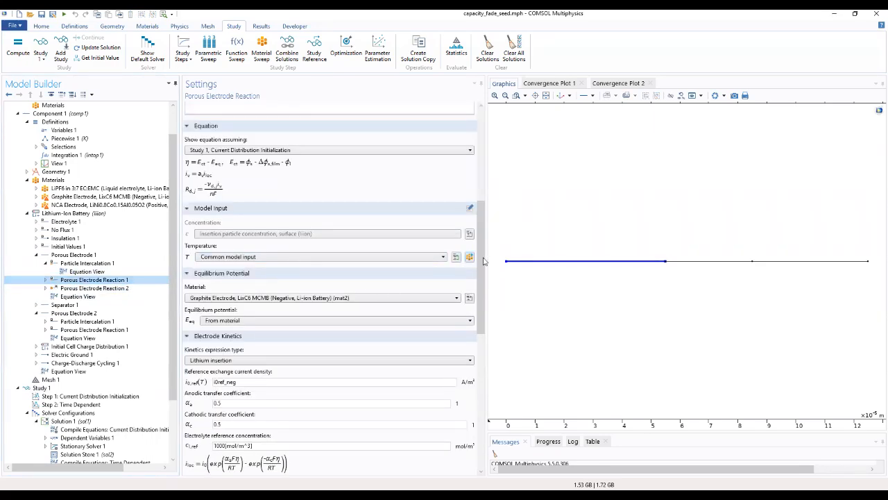
left_click_drag(484, 258, 481, 281)
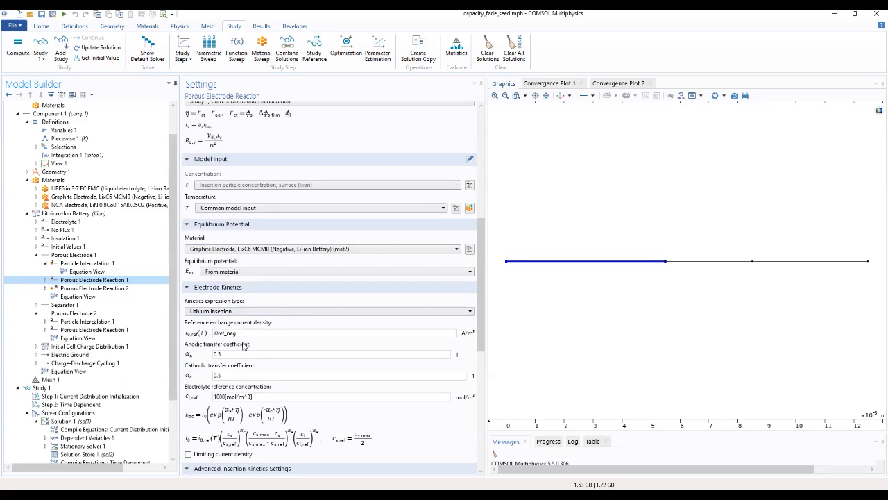
scroll(242, 326, "down", 3)
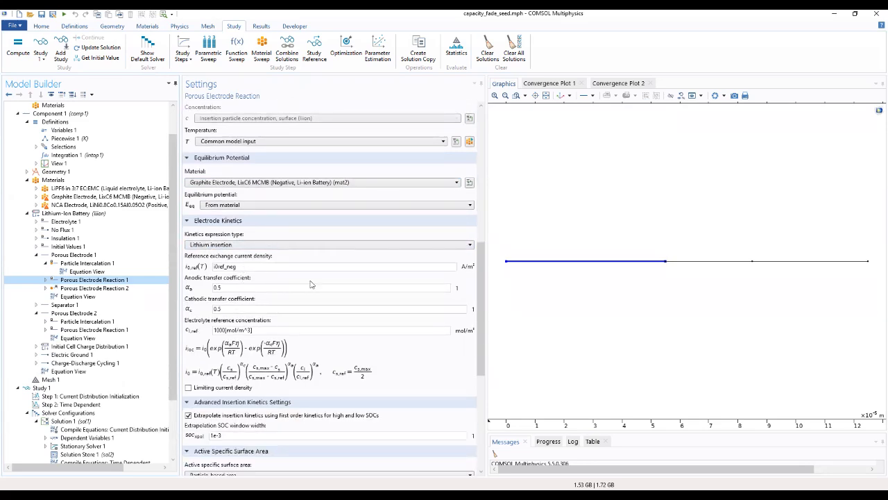
scroll(485, 284, "down", 10)
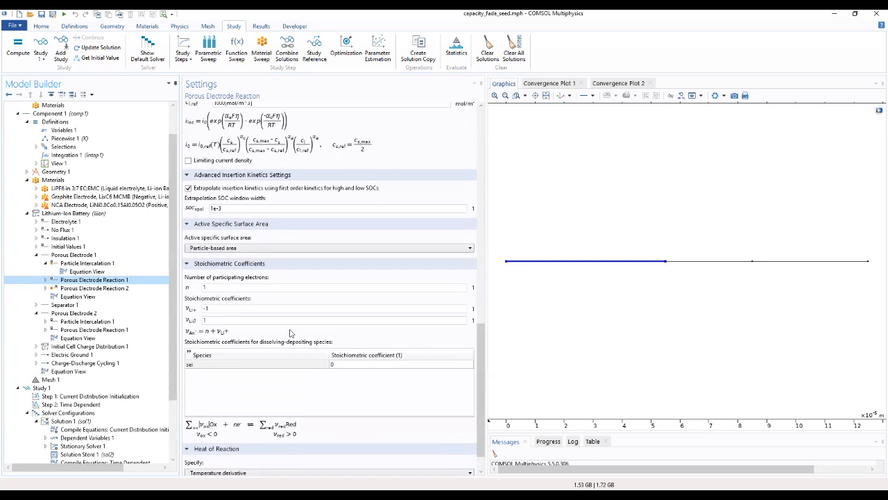
Step: Examine Porous Electrode Reaction 2's equation, contributing nodes, model input, equilibrium potential options and electrode kinetics
left_click(128, 288)
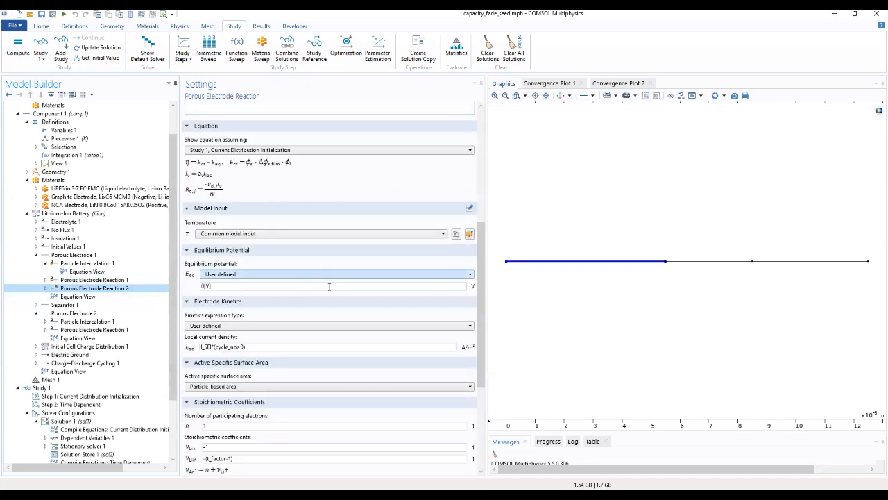
left_click_drag(484, 314, 472, 285)
scroll(472, 284, "down", 2)
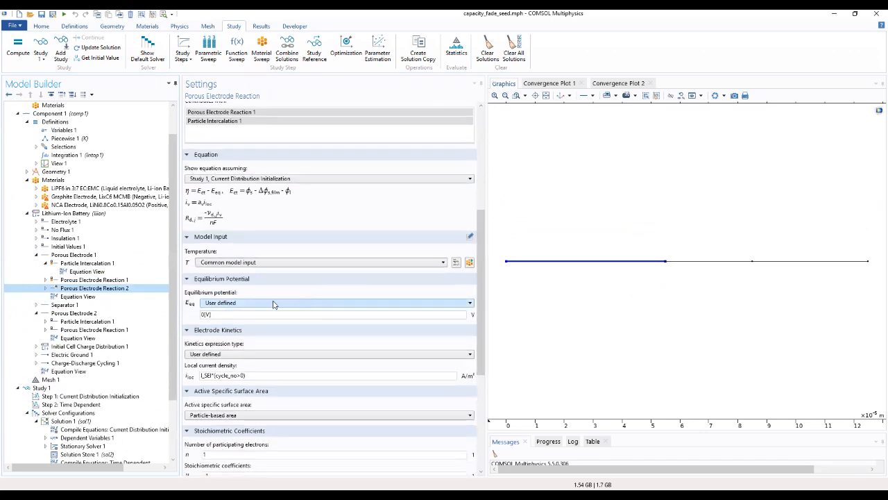
left_click(220, 305)
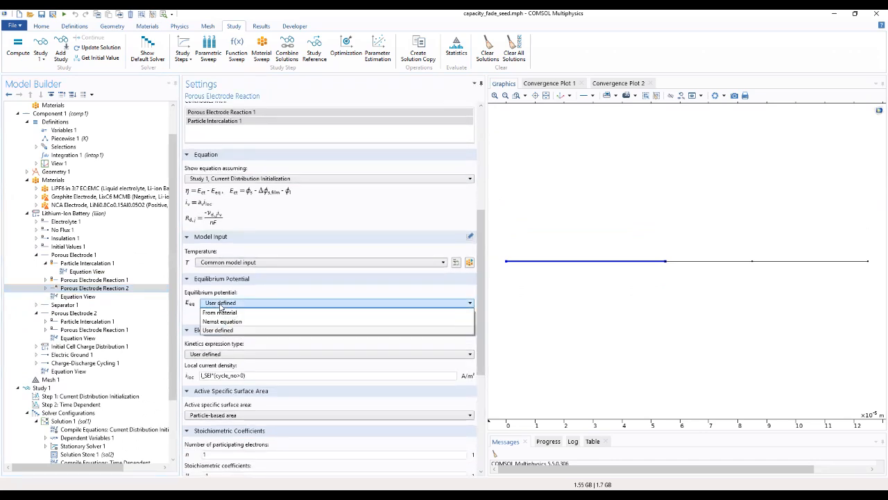
left_click(221, 306)
left_click(221, 307)
left_click(222, 308)
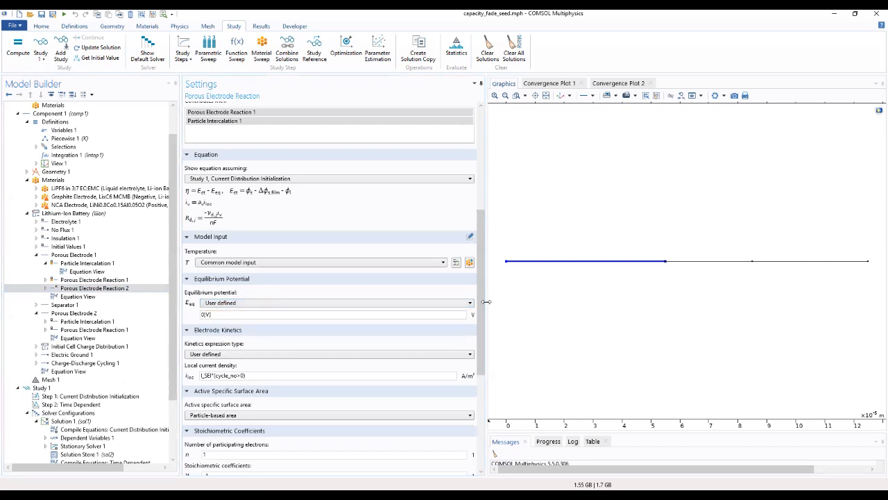
scroll(482, 308, "down", 2)
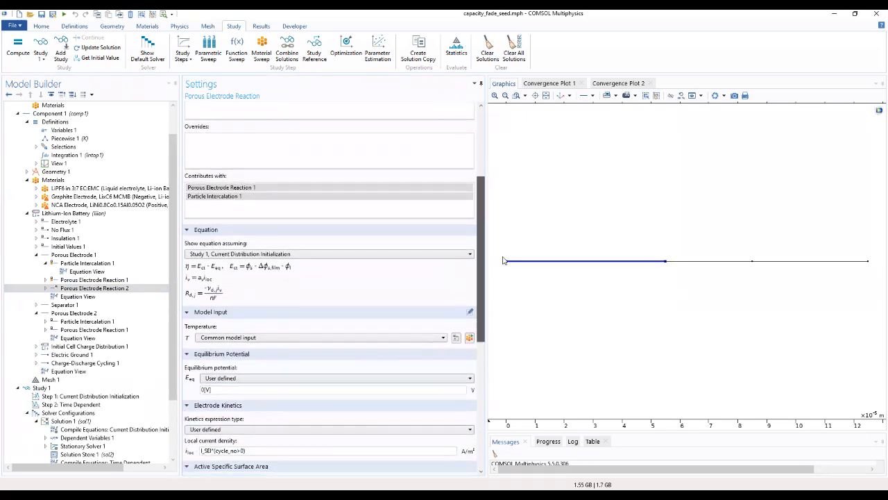
left_click_drag(499, 288, 510, 187)
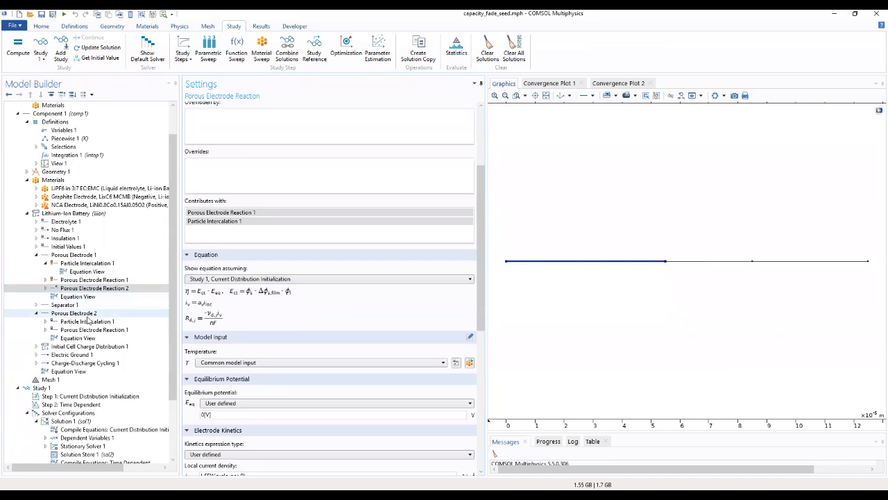
Step: Examine Porous Electrode Reaction 2's kinetics and stoichiometric coefficients, and Porous Electrode 2's film resistance, electrolyte and electrode properties
left_click(108, 289)
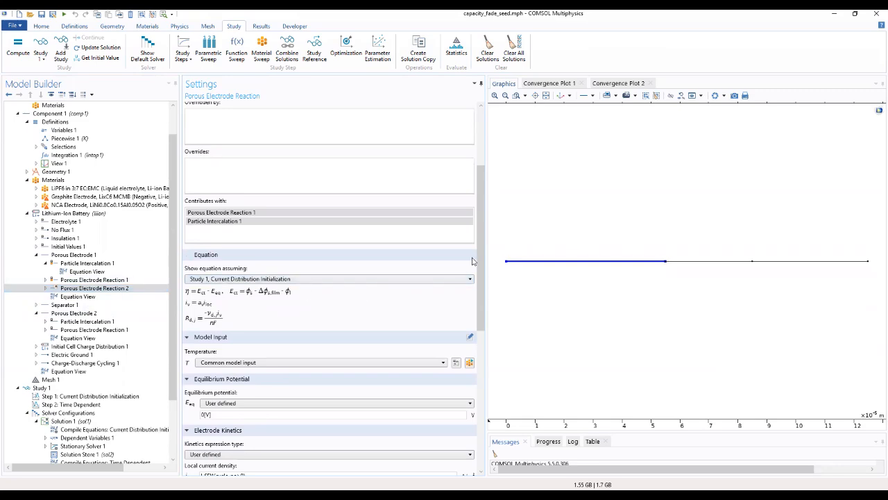
left_click_drag(481, 262, 479, 347)
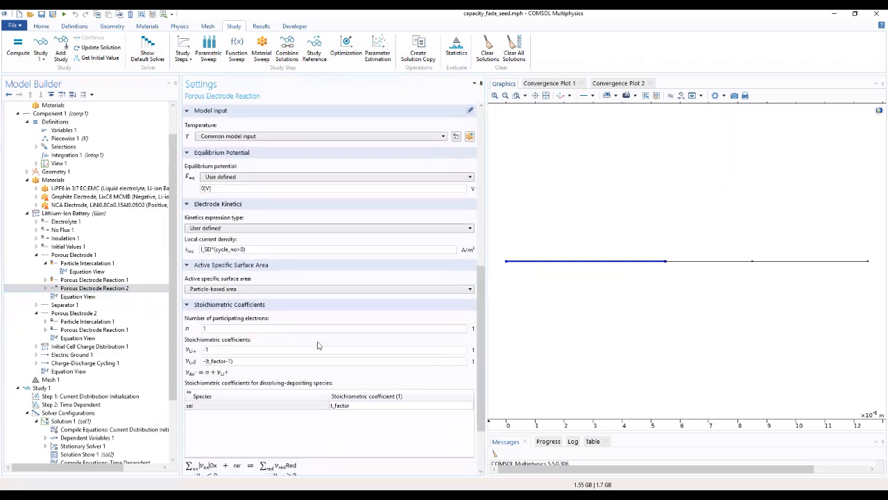
left_click(74, 313)
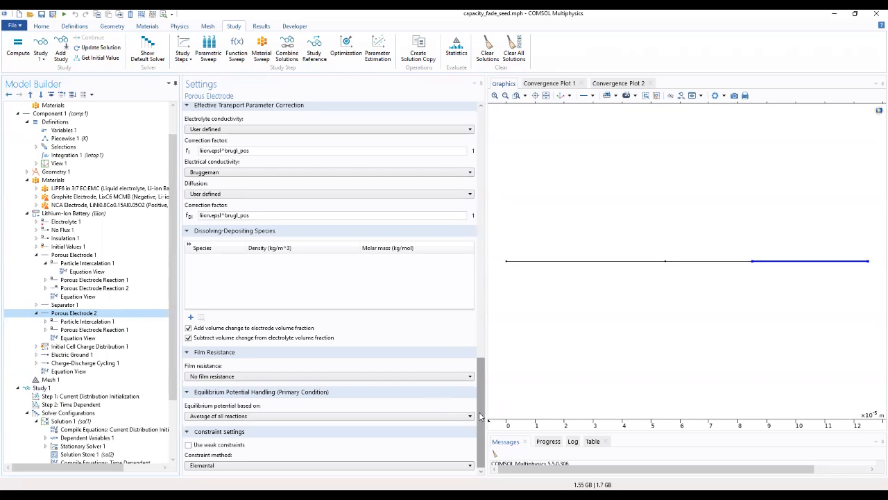
left_click_drag(482, 415, 347, 306)
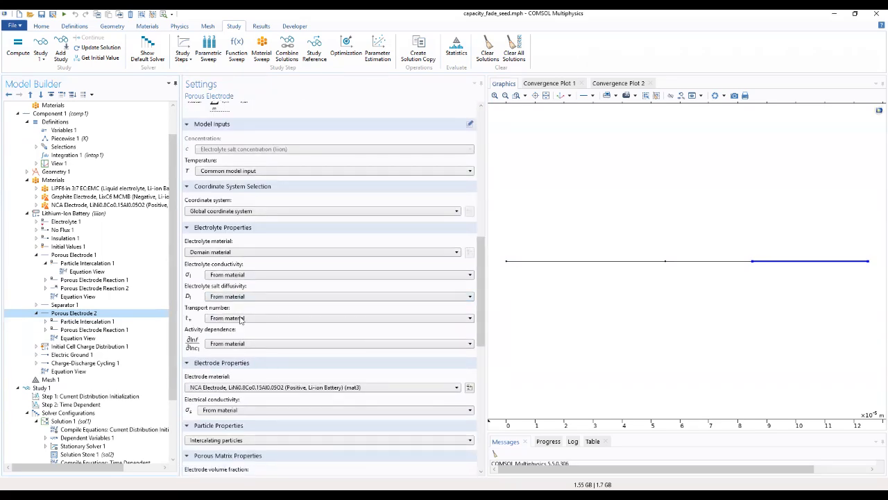
Step: Compute Study 1 again and check the solver messages, progress and log
left_click(18, 48)
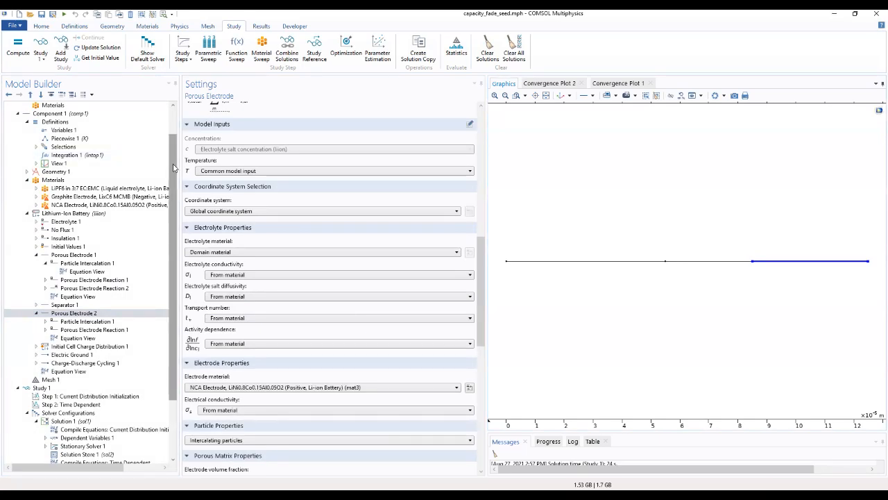
scroll(174, 167, "down", 3)
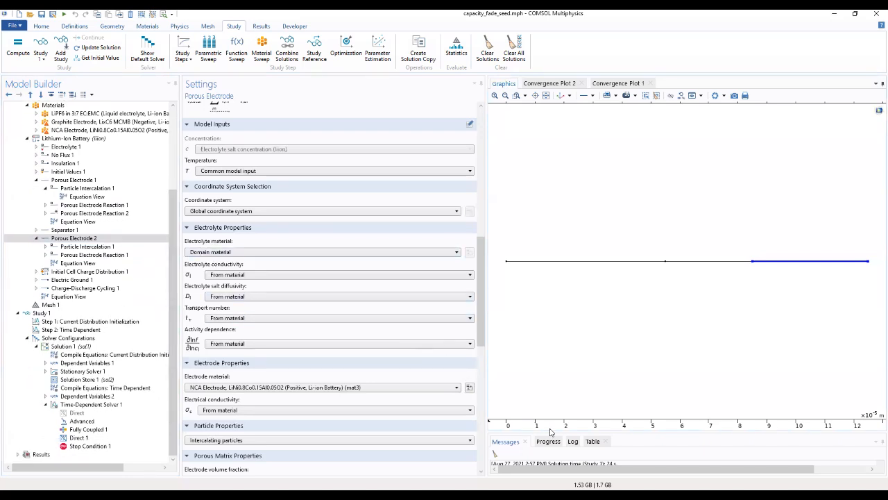
left_click_drag(550, 432, 584, 340)
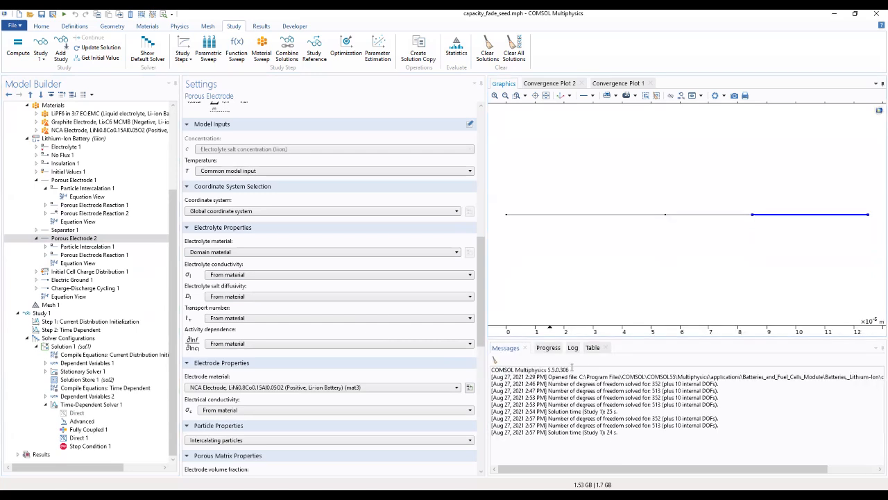
left_click(549, 348)
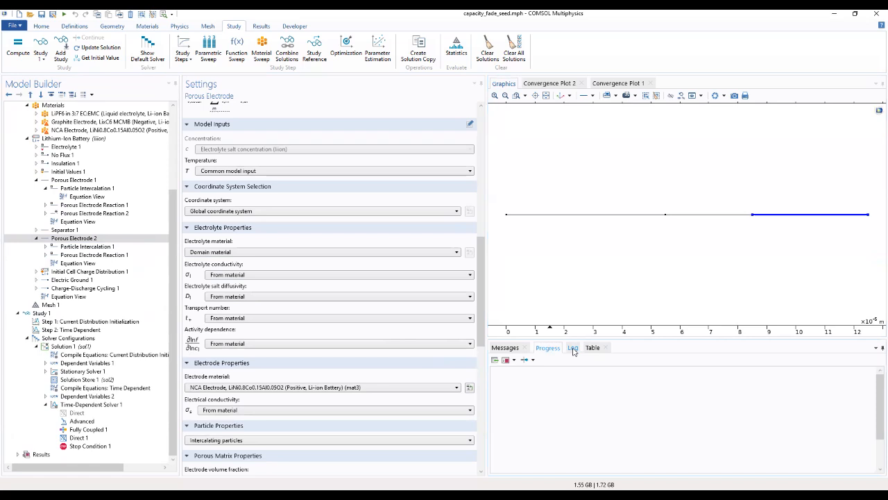
left_click(573, 348)
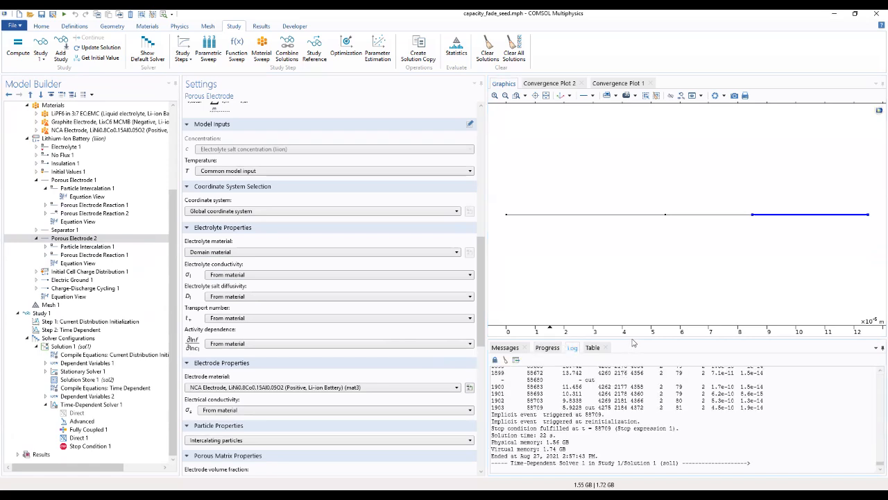
left_click_drag(633, 338, 633, 320)
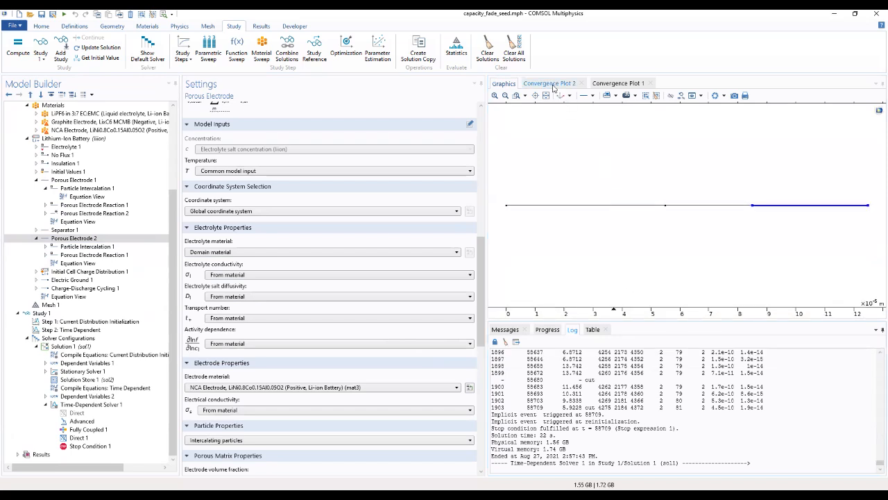
Step: Compare the convergence plots of the time-dependent and nonlinear solvers, and check Study 1's computation information
left_click(553, 85)
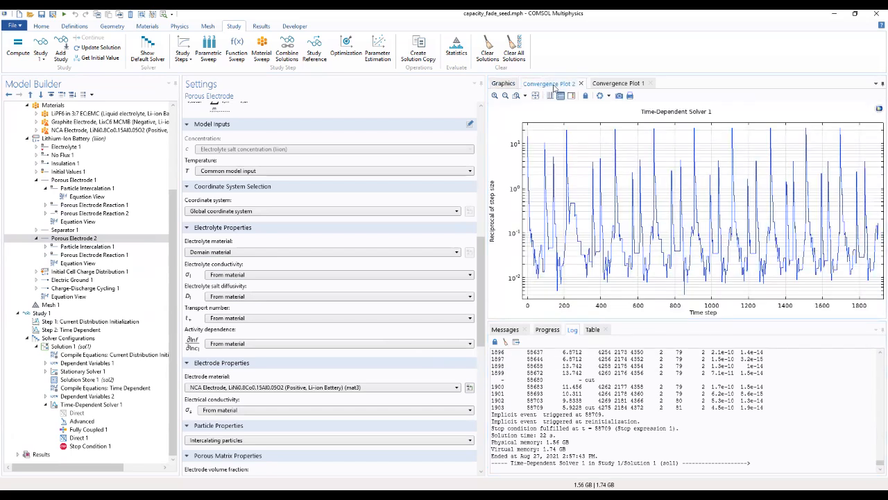
left_click(612, 84)
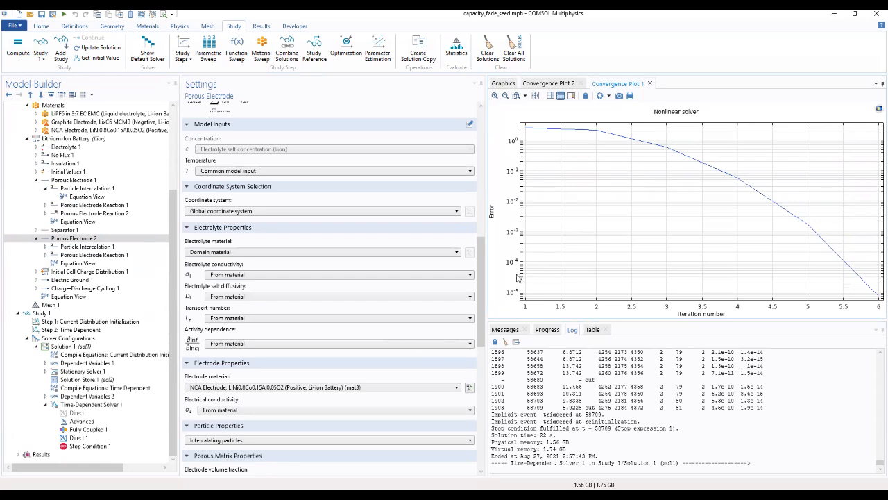
left_click(560, 83)
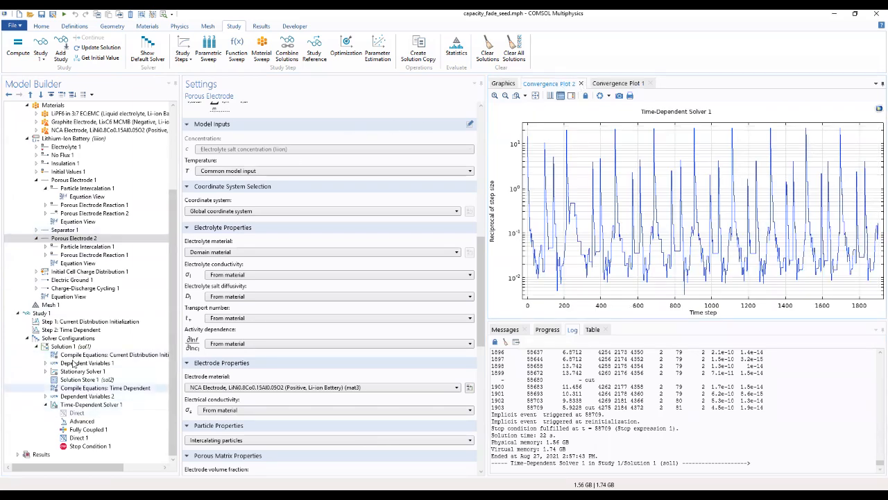
left_click(42, 313)
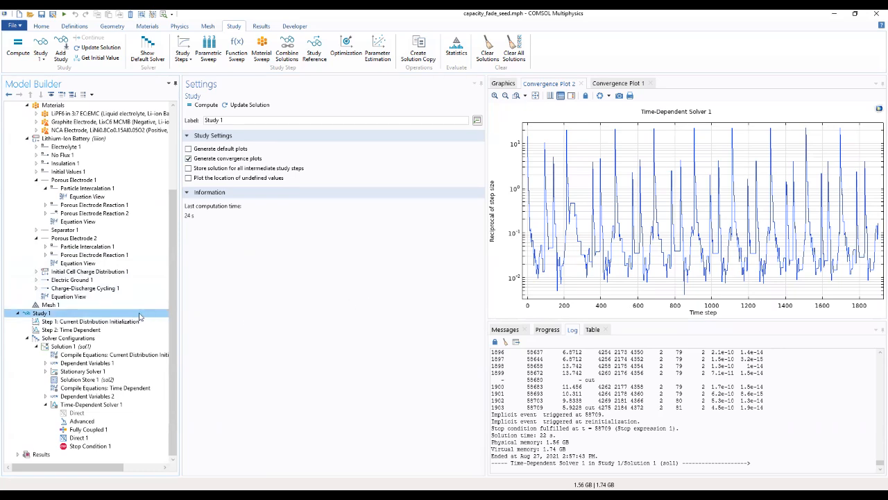
Step: Add a 1D plot group to the results and label it Load Cycle
left_click(27, 139)
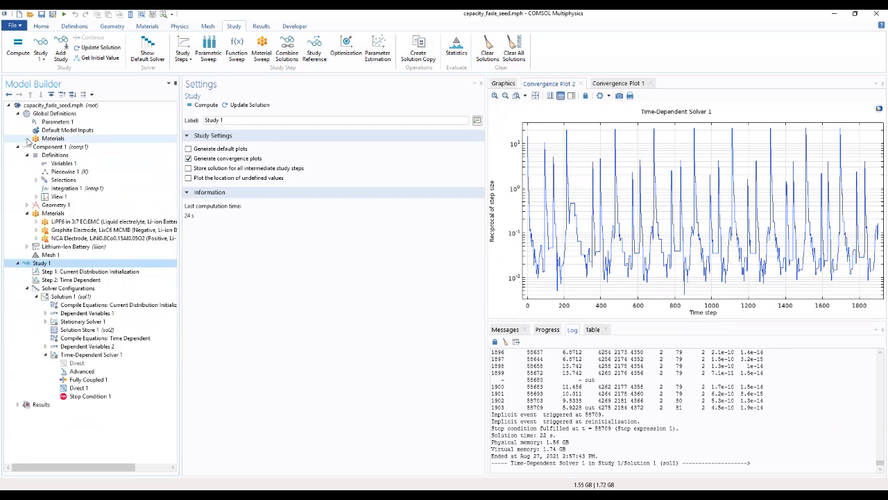
left_click(43, 406)
right_click(49, 406)
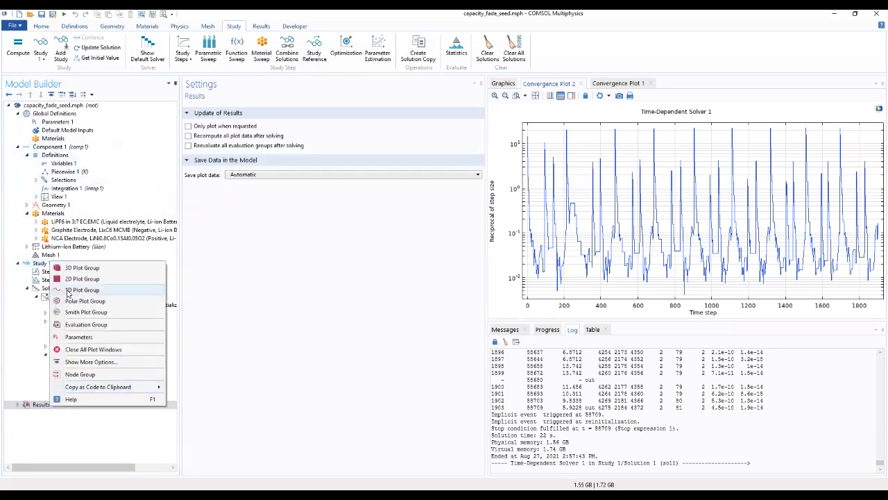
left_click(68, 291)
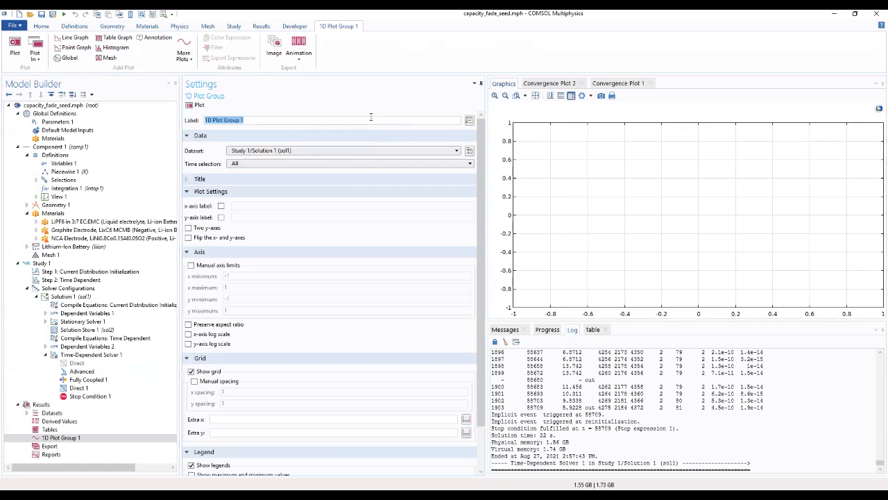
key("BackSpace")
type("Load Cycle")
Step: Set the Load Cycle plot group's title type to None and enable two y-axes
left_click(188, 179)
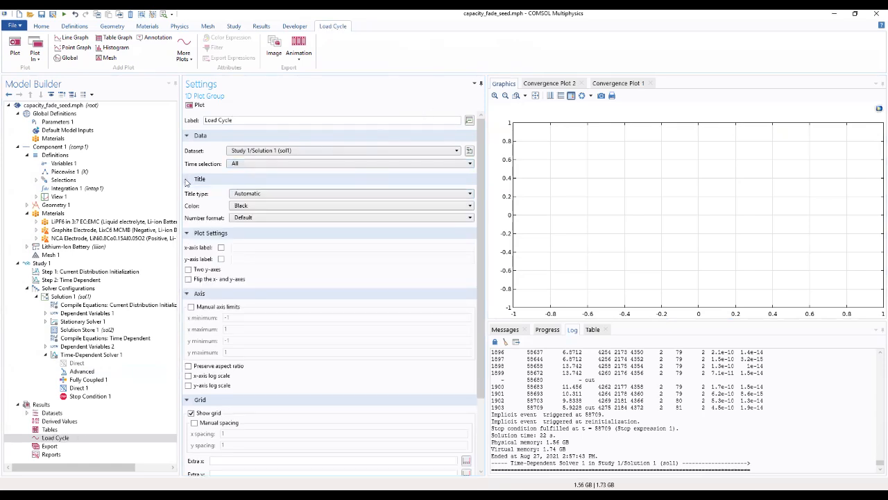
left_click(262, 198)
left_click(268, 230)
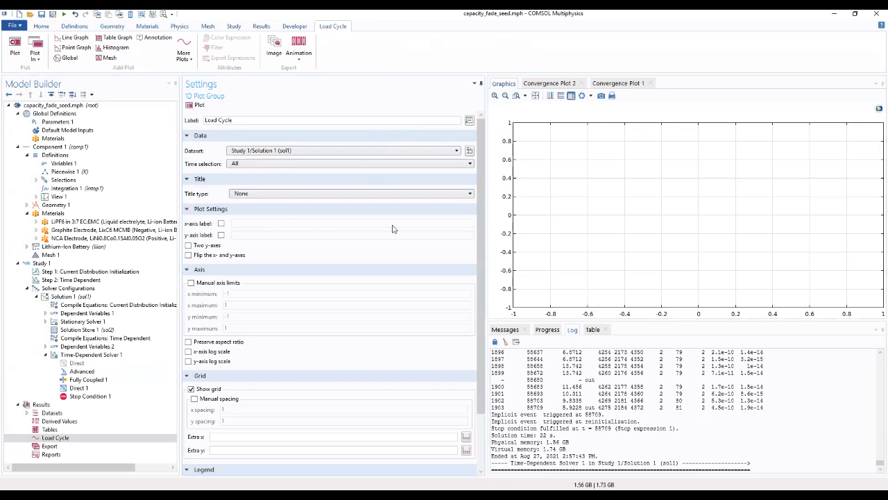
left_click_drag(484, 239, 484, 317)
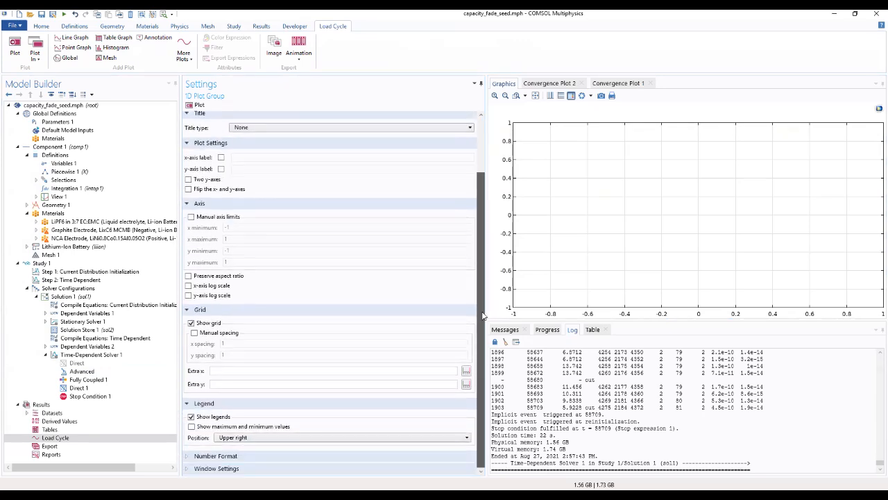
left_click(262, 459)
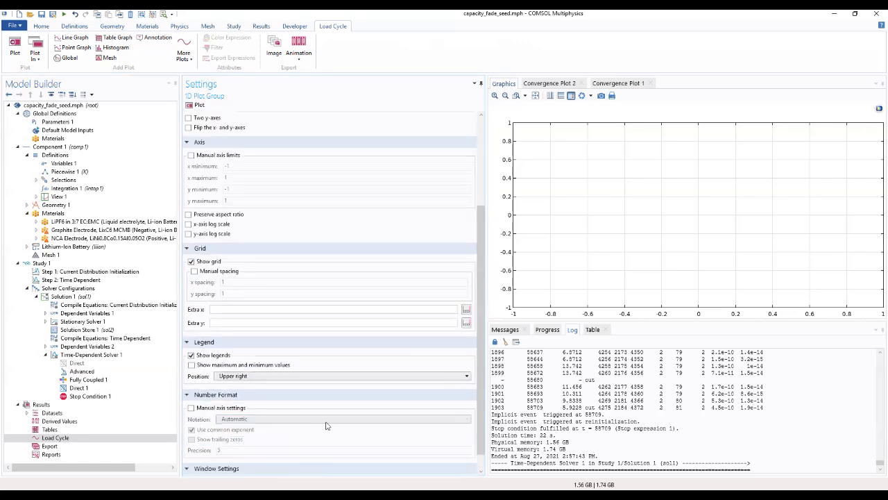
scroll(406, 320, "down", 1)
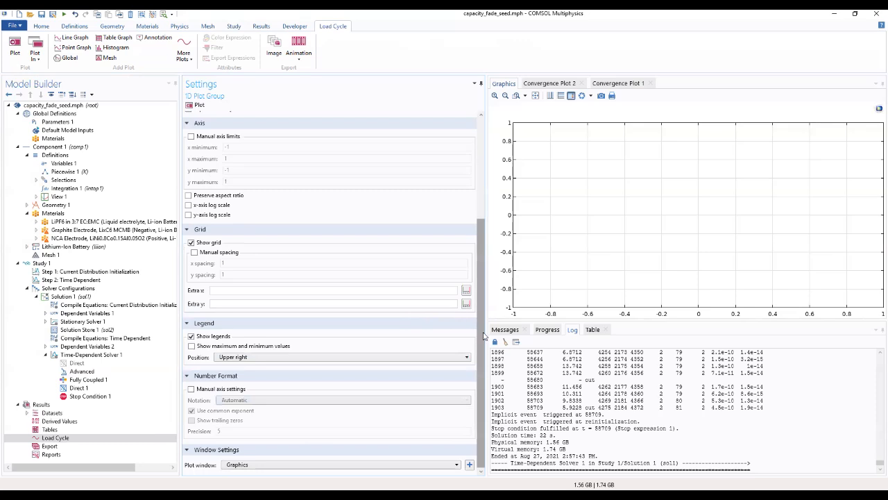
left_click_drag(485, 335, 478, 232)
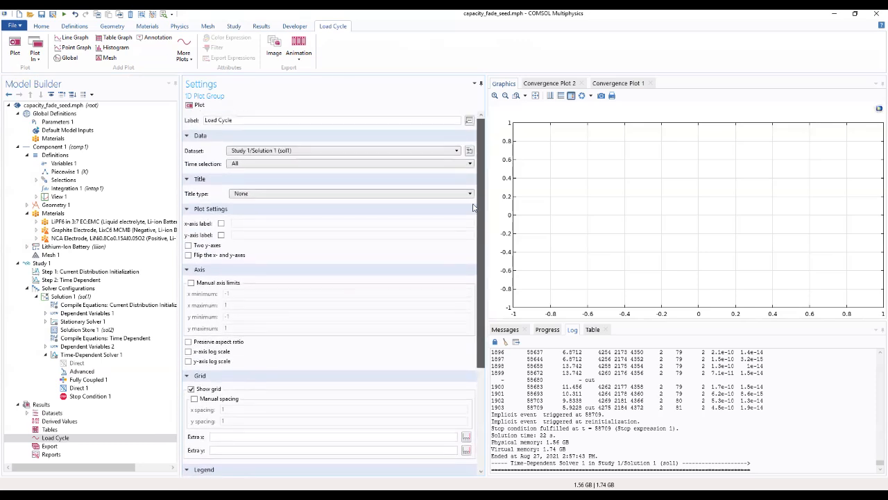
left_click(188, 245)
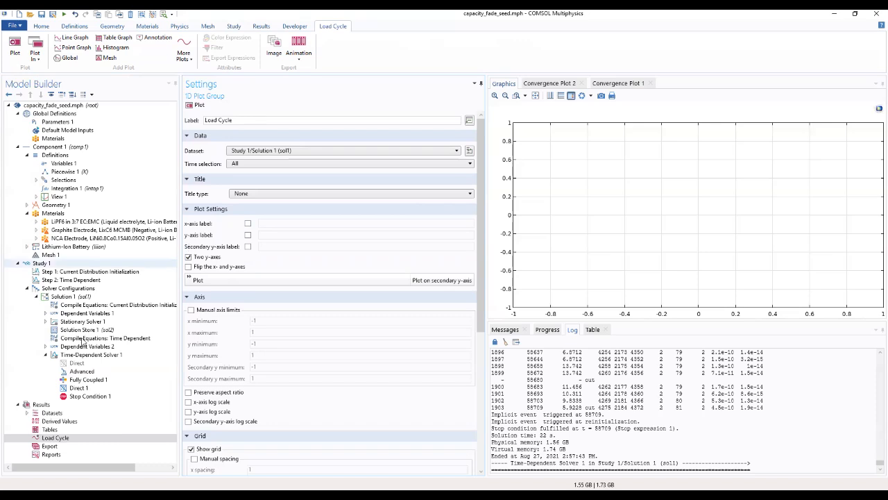
Step: Add a global plot to Load Cycle with the expression I_cell, checking the name in Variables 1, and display it
left_click(53, 438)
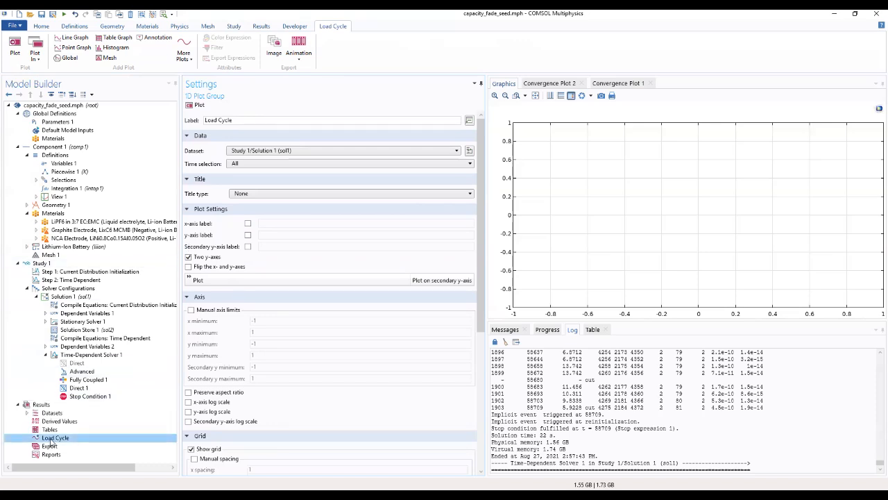
right_click(52, 442)
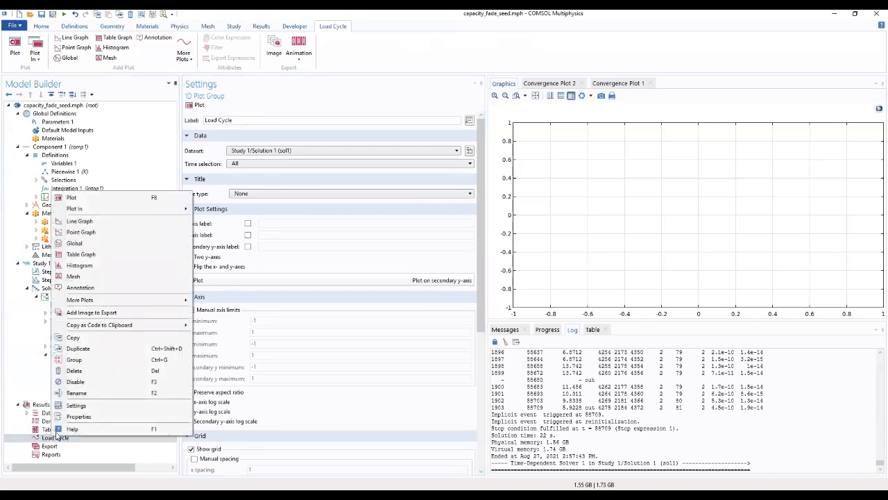
left_click(75, 243)
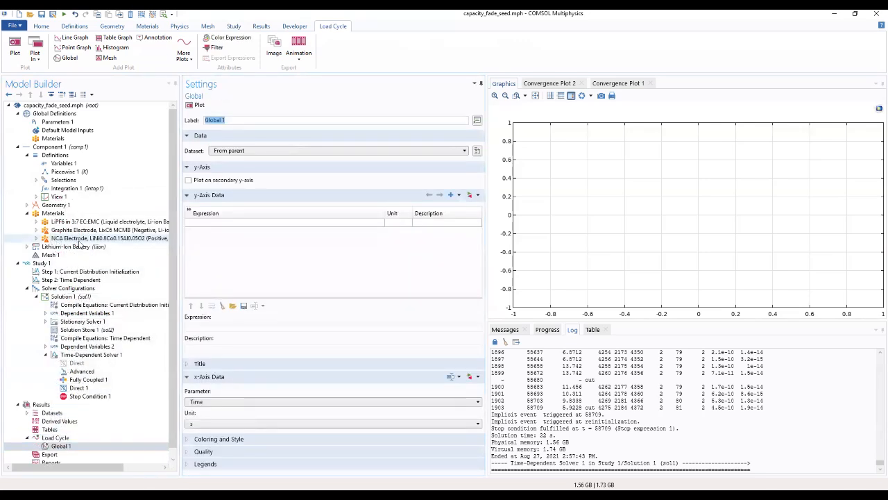
left_click(228, 222)
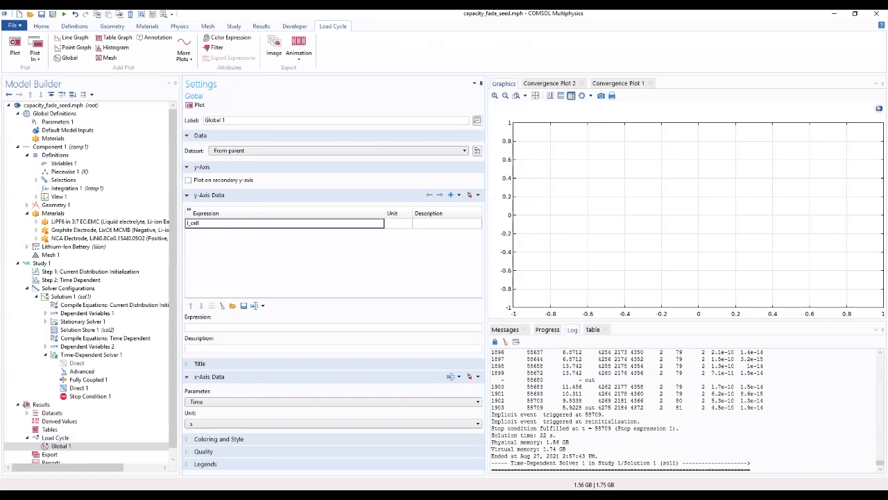
left_click(236, 245)
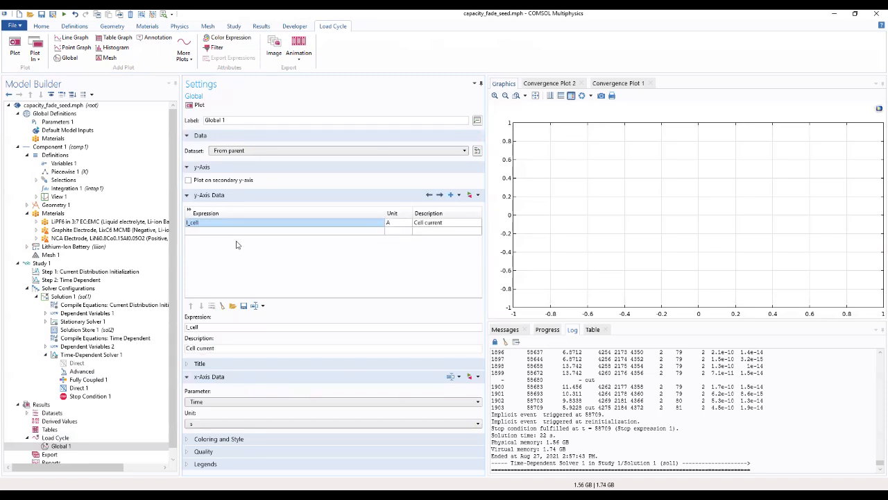
left_click(86, 166)
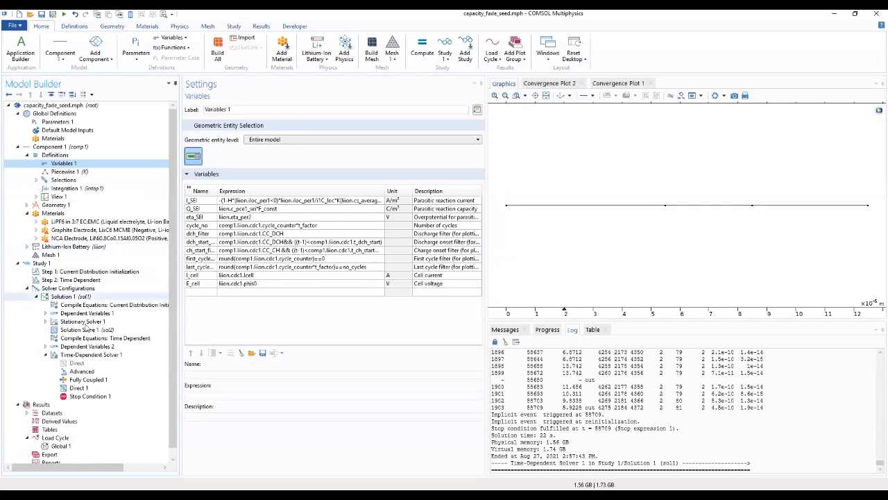
left_click(58, 446)
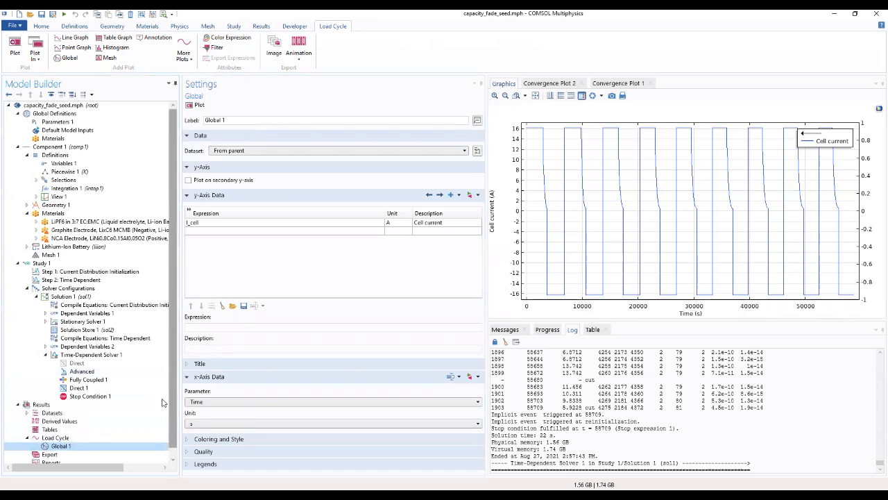
Step: Duplicate the cell current global plot in Load Cycle
right_click(101, 446)
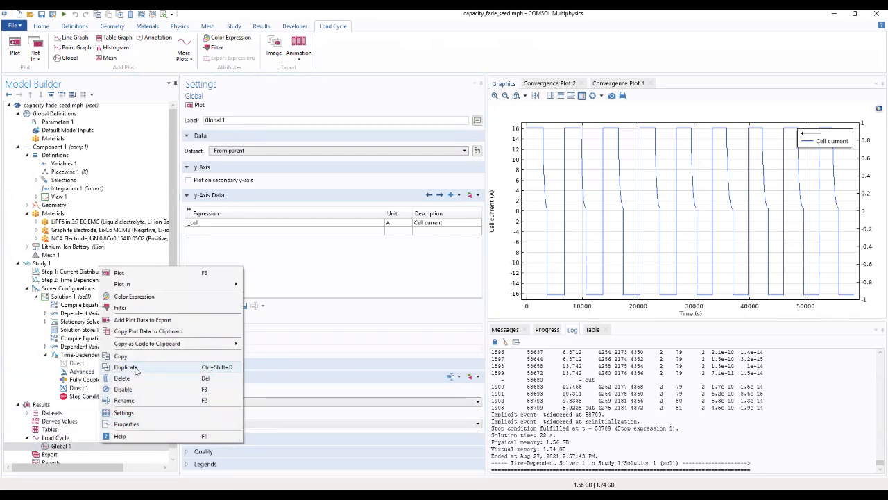
left_click(136, 370)
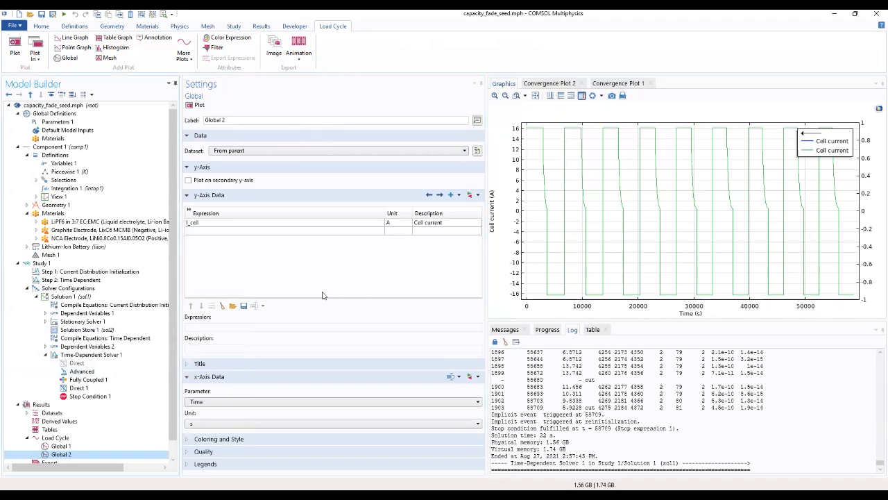
Step: Add a filter to Load Cycle's original global plot with the inclusion expression first_cycle_filter, checking the name in Variables 1
left_click(60, 447)
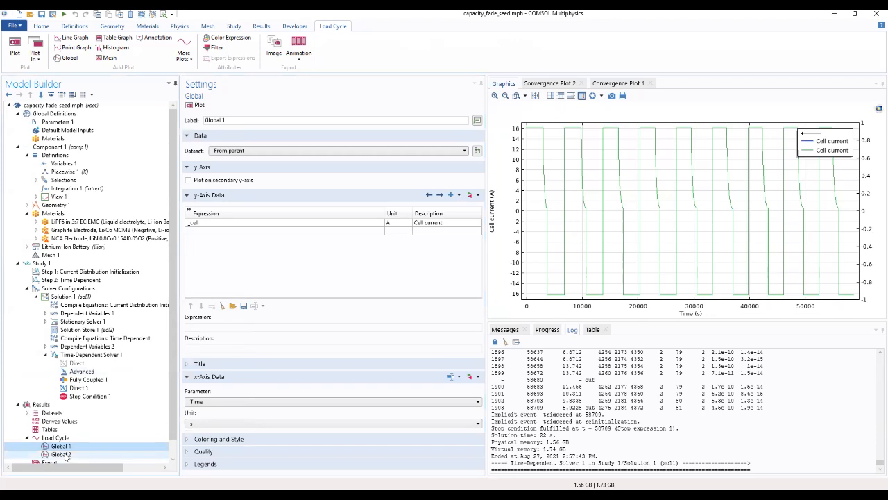
right_click(67, 447)
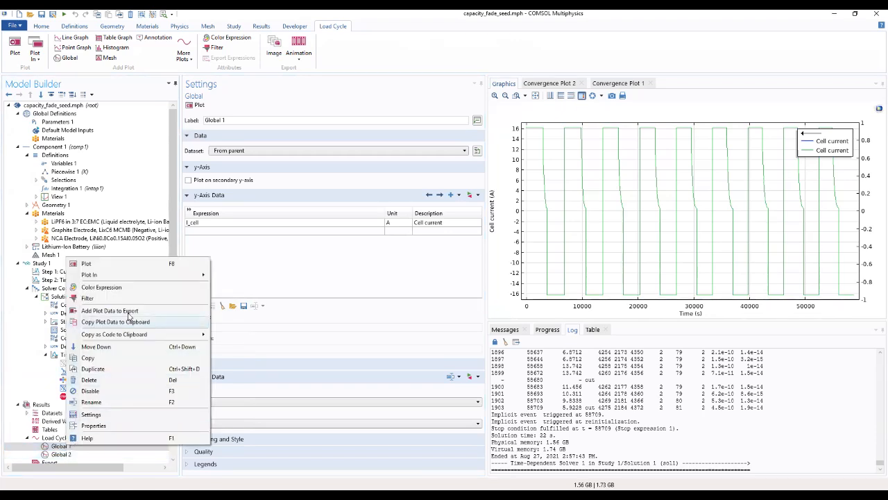
left_click(104, 299)
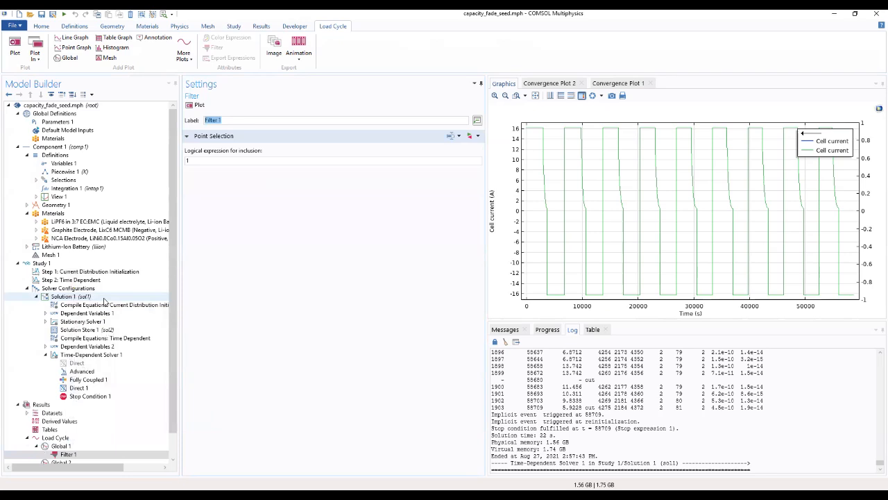
left_click(229, 159)
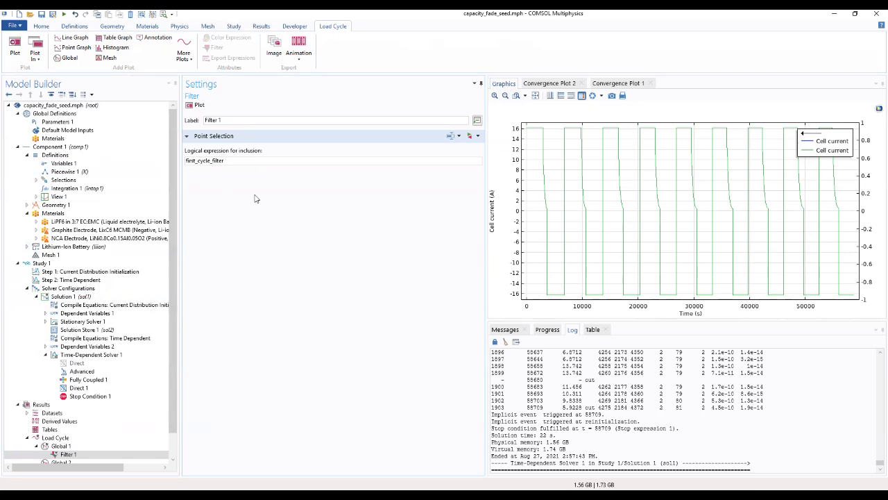
left_click(64, 162)
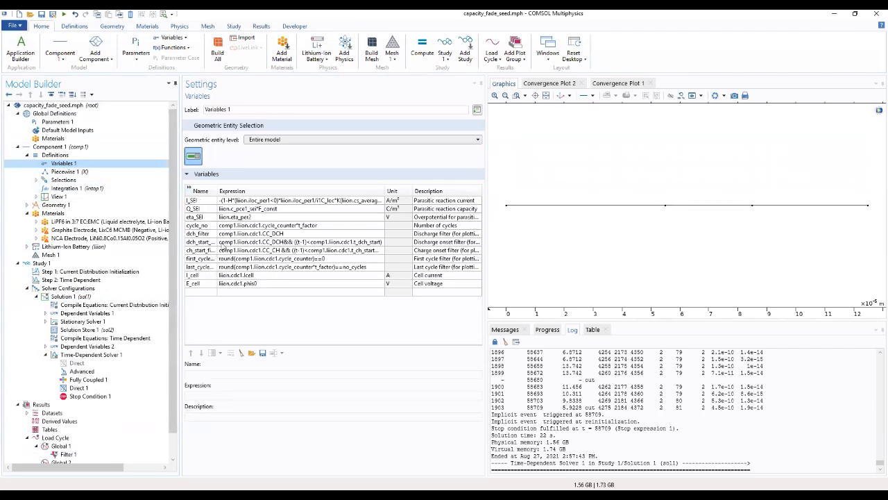
left_click(188, 188)
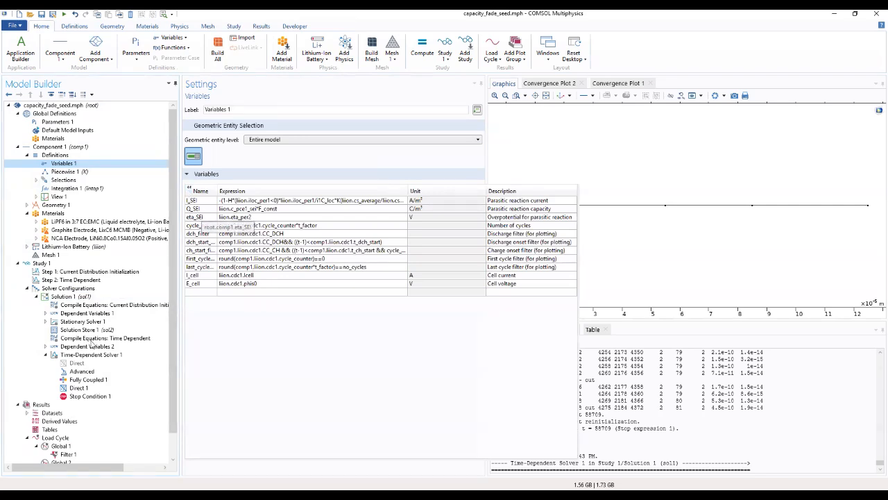
Step: Delete the unfiltered duplicate global plot, Global 2, from Load Cycle
left_click(76, 463)
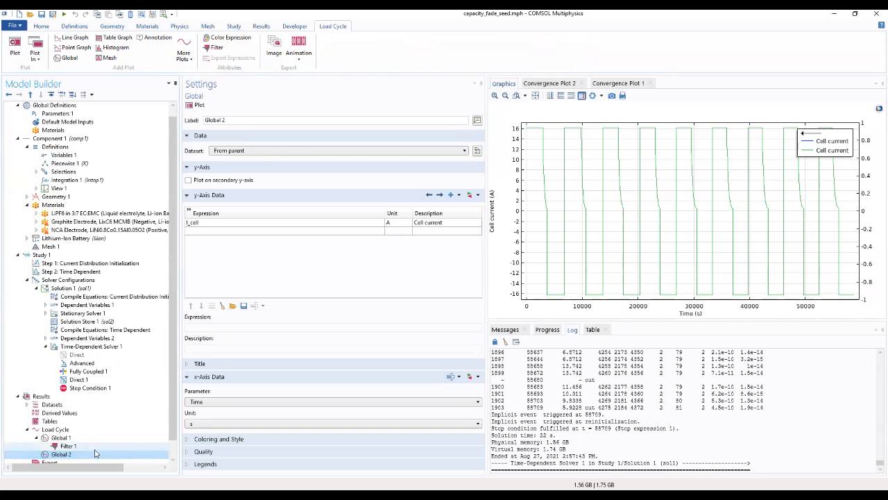
right_click(93, 455)
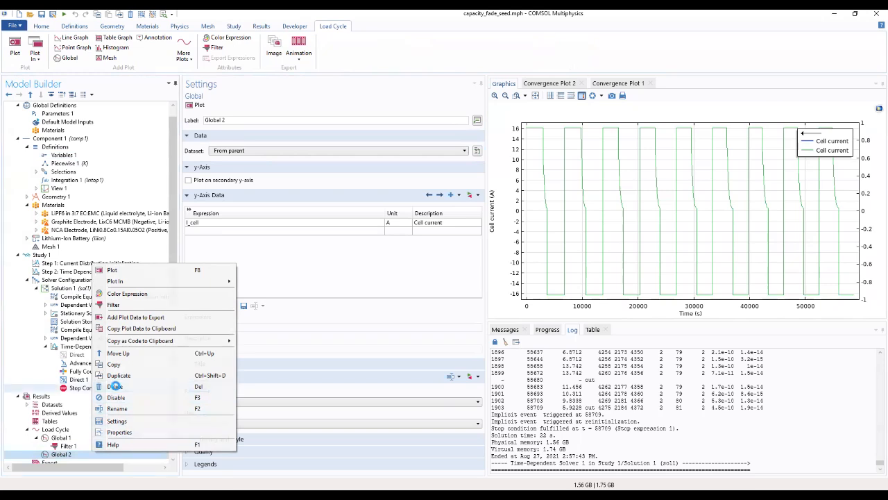
left_click(115, 385)
left_click(458, 287)
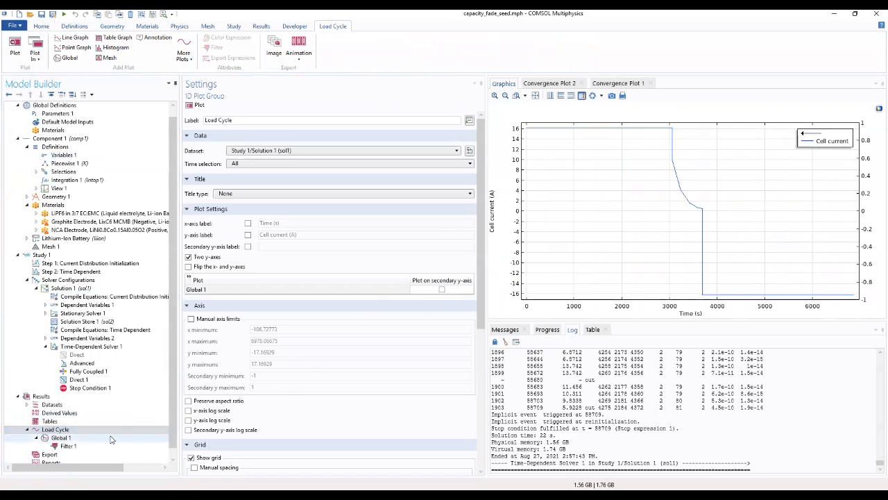
Step: Duplicate the filtered cell current plot and make the copy plot E_cell on the secondary y-axis
left_click(73, 439)
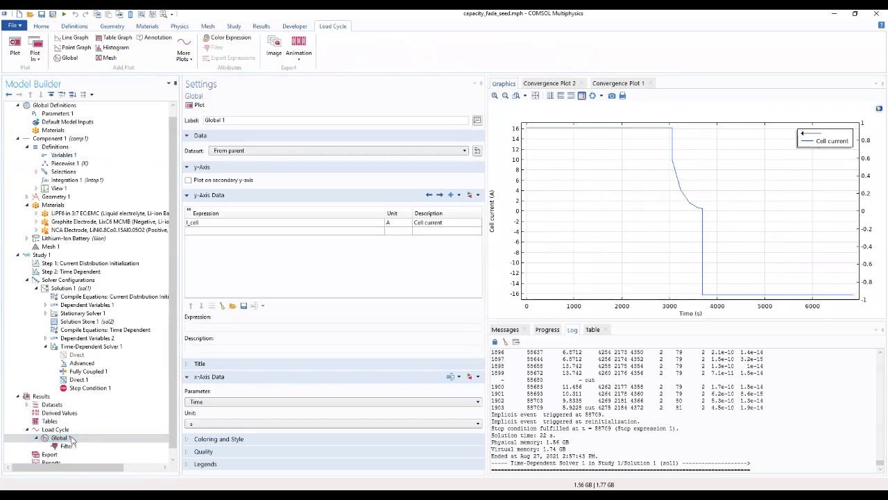
right_click(72, 439)
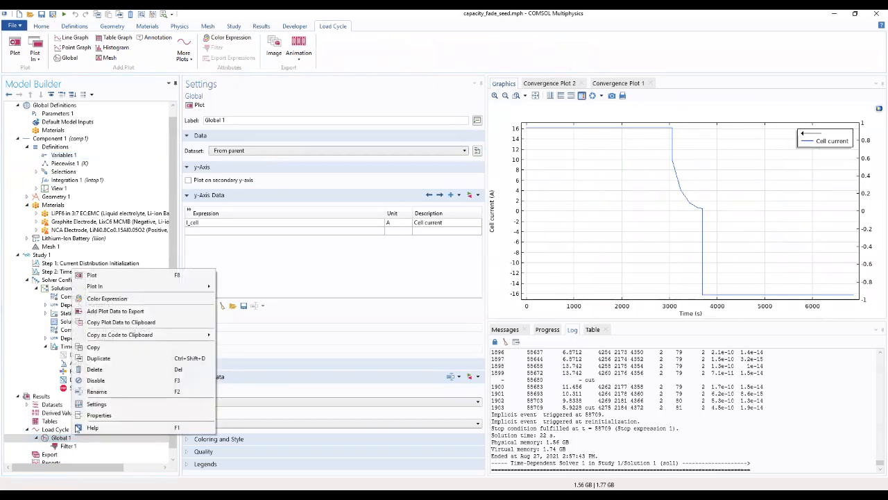
left_click(98, 358)
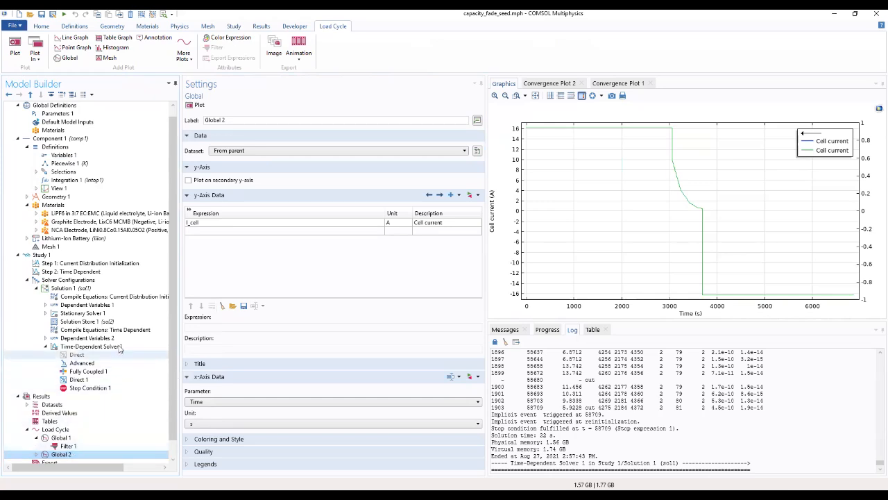
left_click(189, 181)
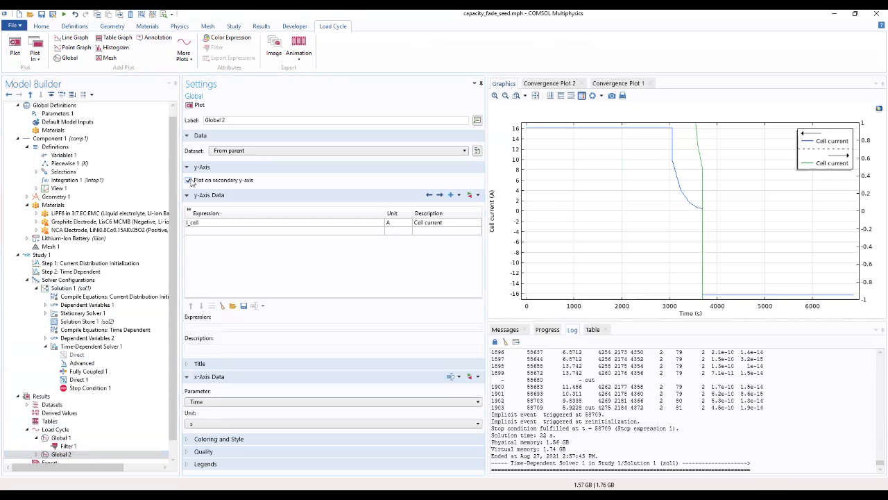
left_click(191, 224)
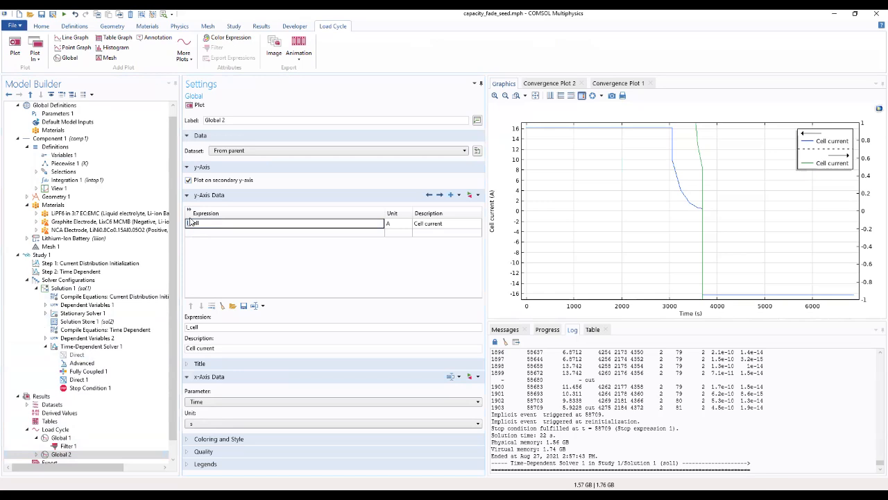
left_click(239, 255)
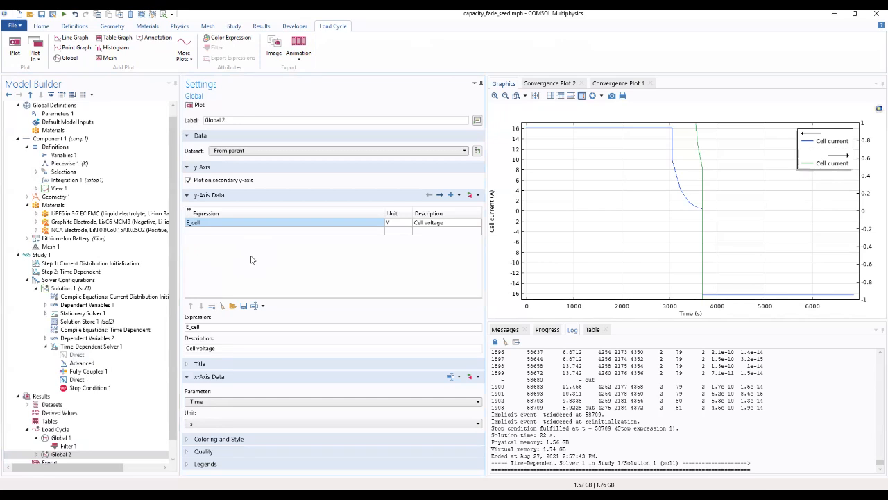
left_click(191, 104)
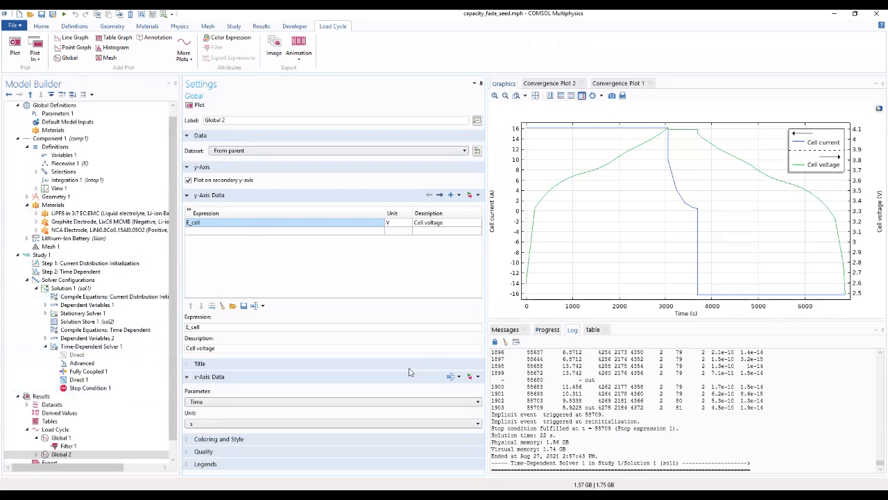
Step: Add another 1D plot group to the results and label it Discharge curve comparison
left_click(35, 398)
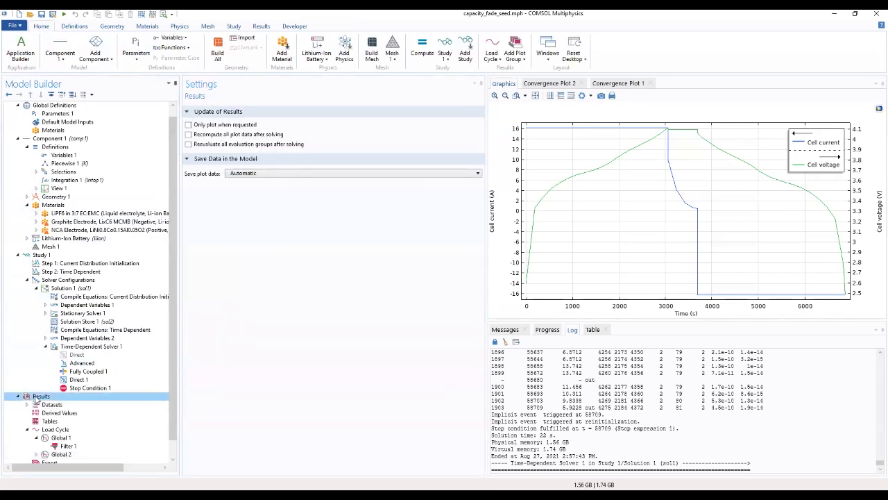
right_click(35, 398)
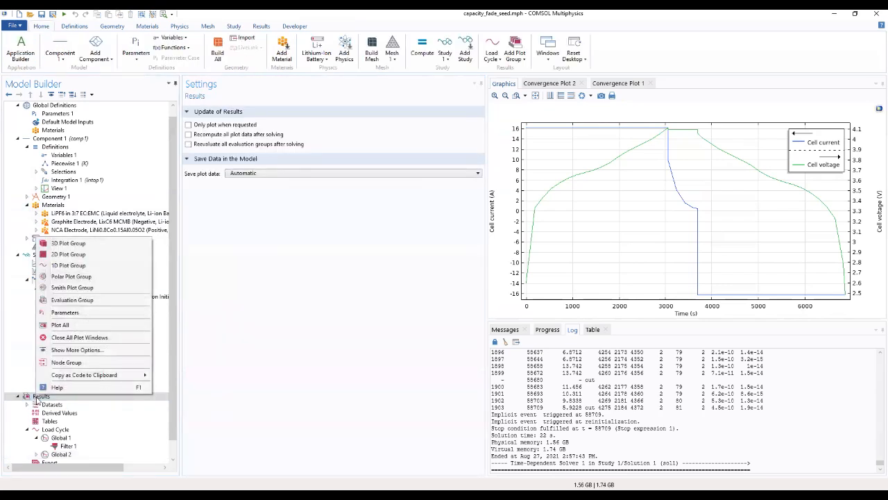
left_click(95, 268)
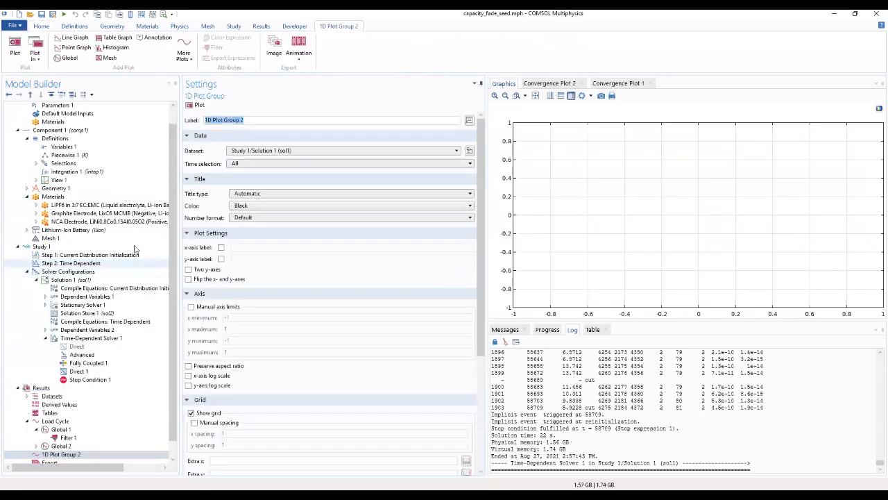
left_click(289, 119)
left_click_drag(290, 120, 158, 117)
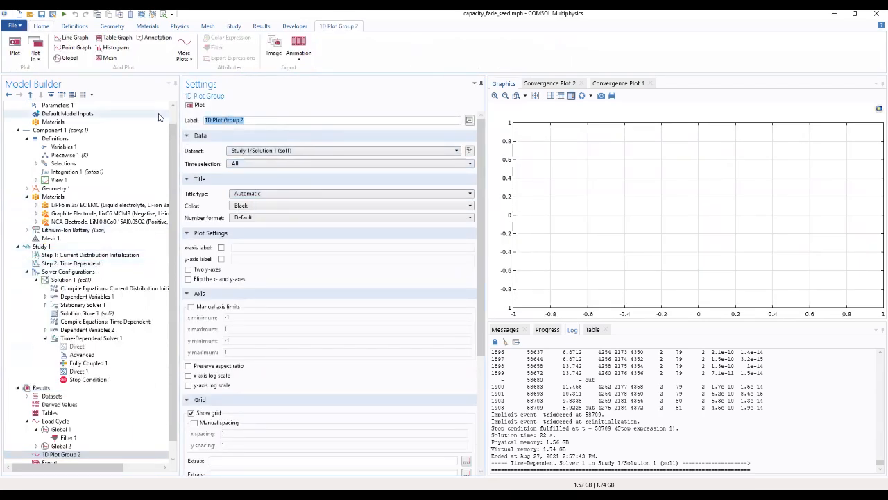
type("dISC")
key("BackSpace")
key("BackSpace")
key("BackSpace")
key("BackSpace")
type("Discharge curve comparison")
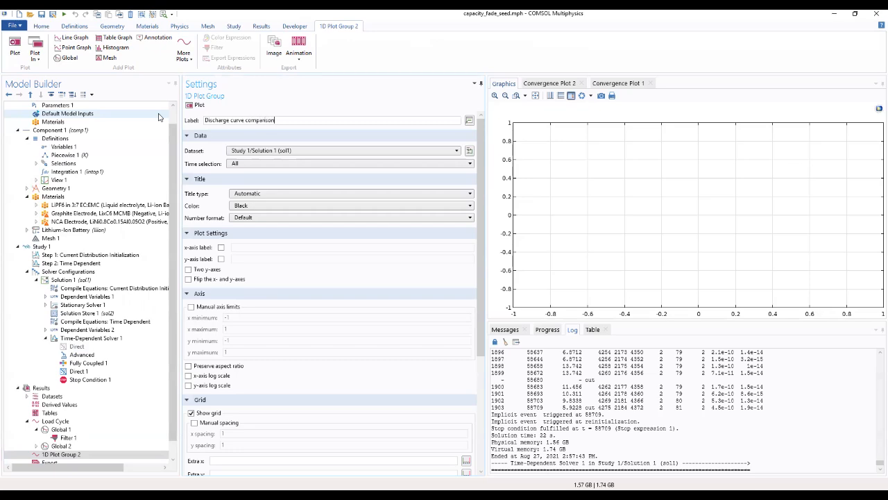
Step: Set the Discharge curve comparison title type to None and its y-axis label to Cell potential (V)
left_click(268, 194)
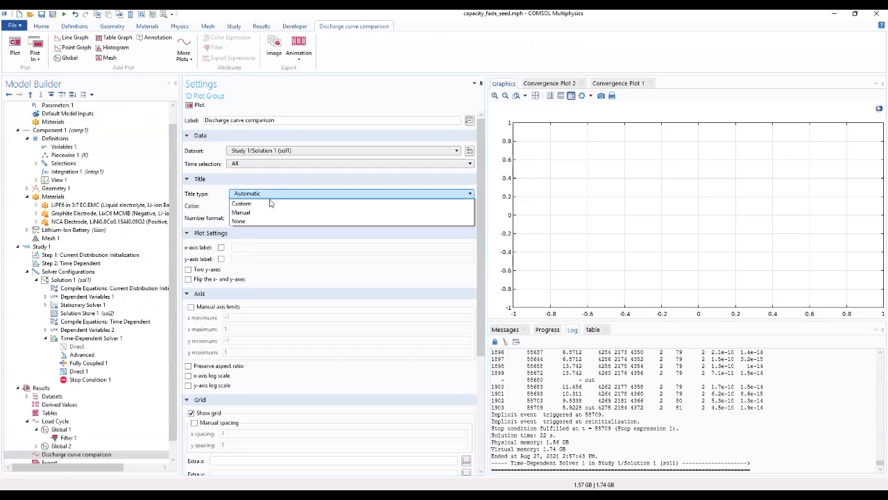
left_click(268, 230)
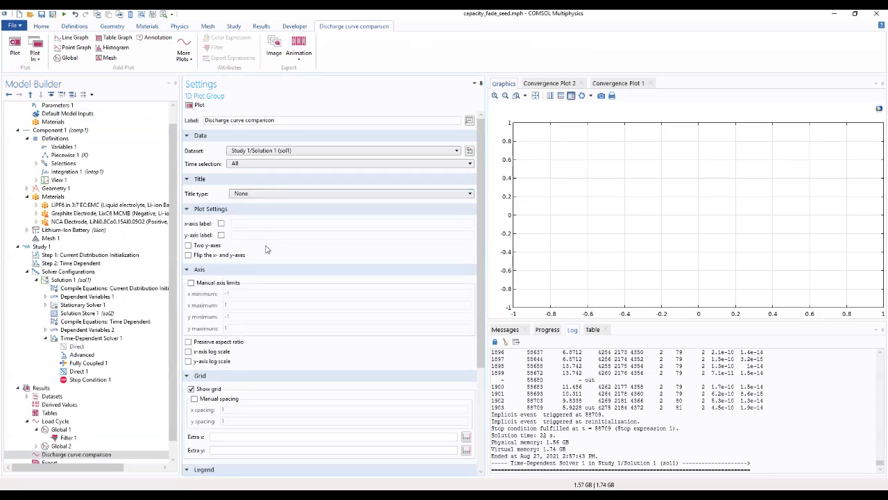
left_click(221, 235)
type("Cell potential ")
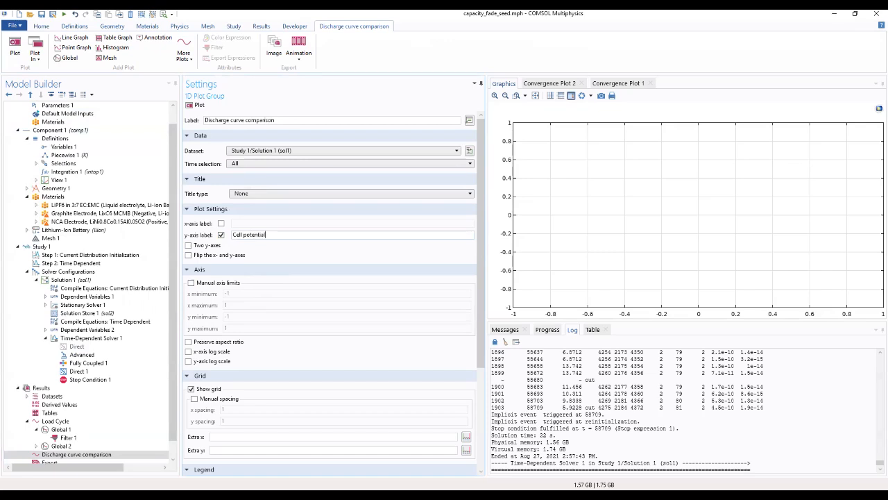
type("(V)")
Step: Add a global plot labelled First cycle to Discharge curve comparison with the expression E_cell
right_click(79, 457)
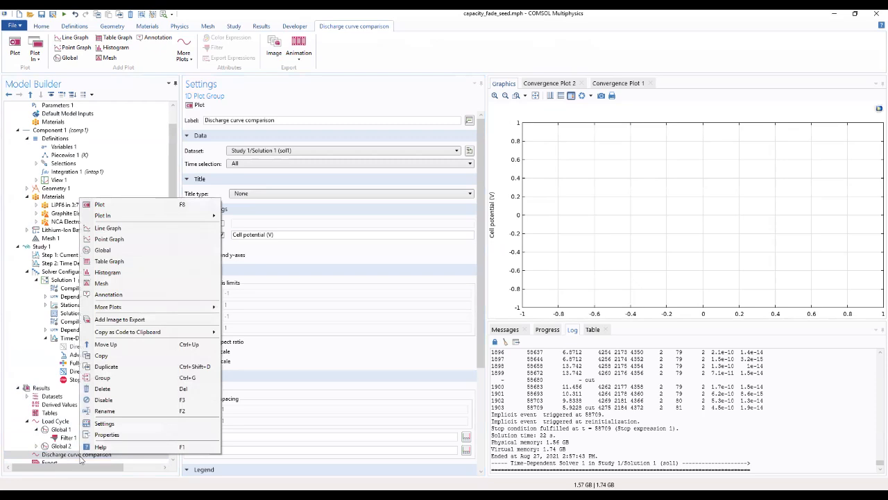
left_click(117, 251)
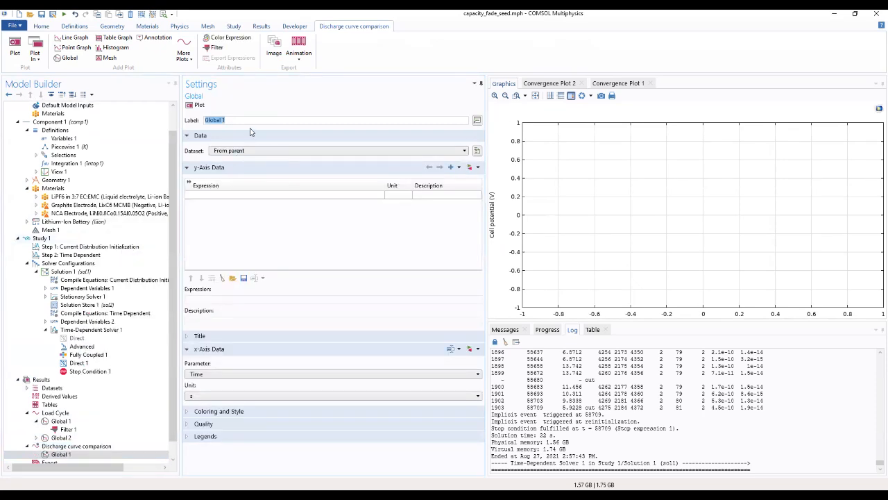
key("BackSpace")
type("First")
type(" cuy")
type("ycle")
left_click(208, 196)
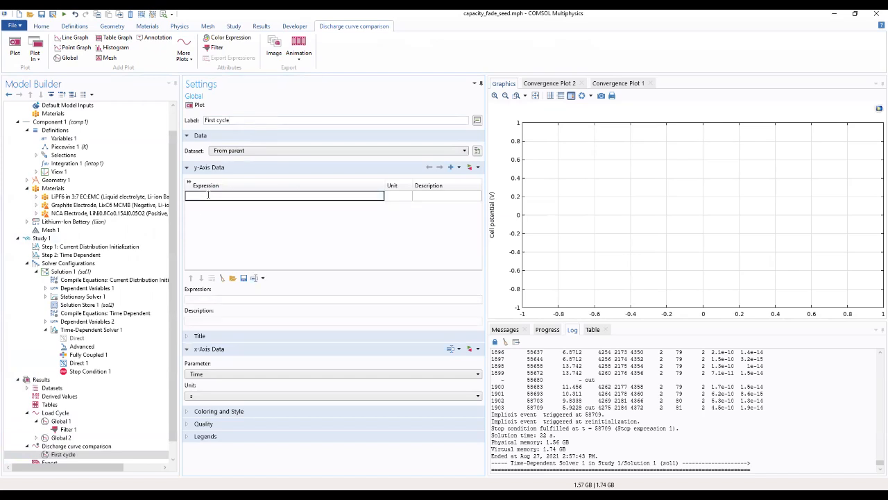
type("E_cell")
left_click(266, 220)
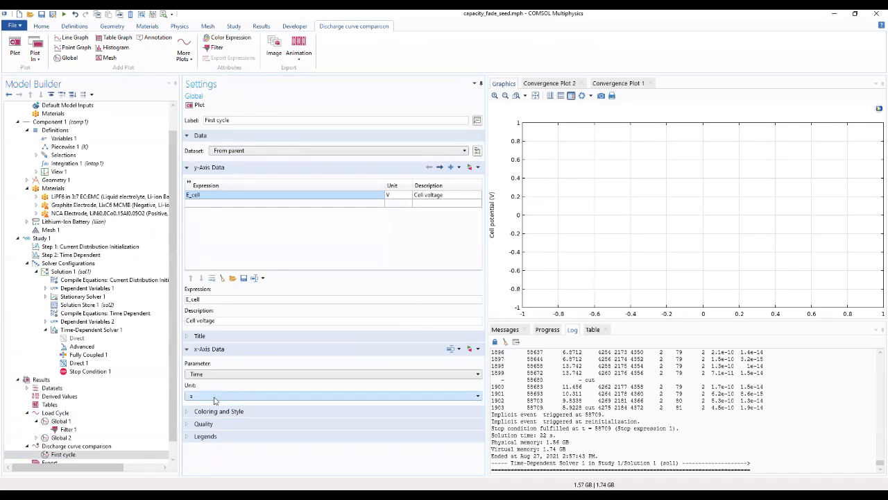
Step: Set the First cycle plot's x-axis parameter to Expression and enter (t-liion.cdc1.t_dch_start) as the x-axis expression
left_click(188, 411)
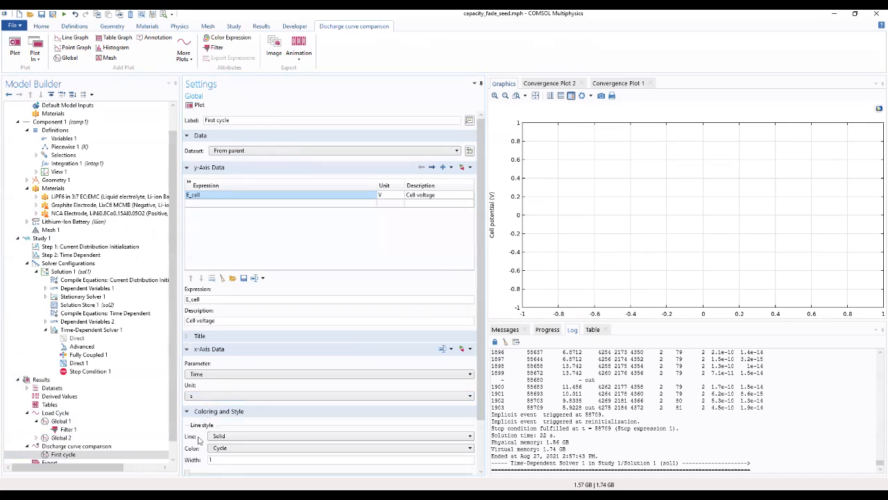
scroll(197, 437, "down", 1)
left_click(190, 454)
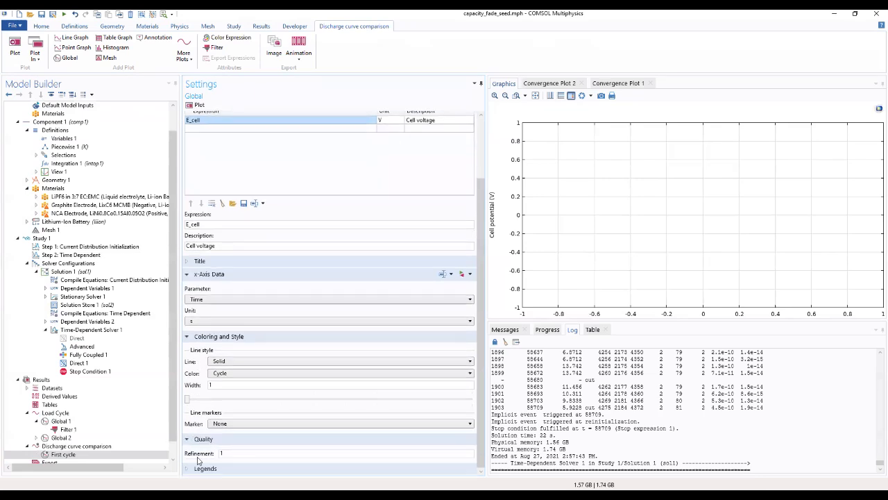
left_click(194, 469)
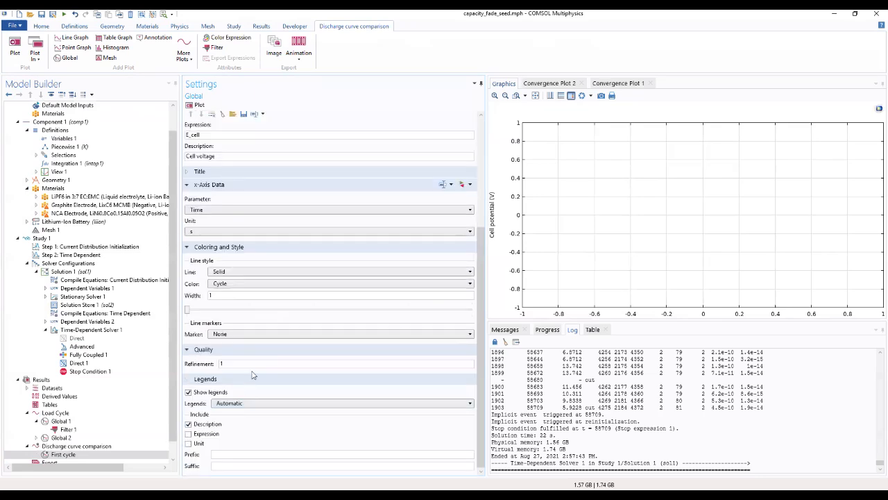
left_click(189, 173)
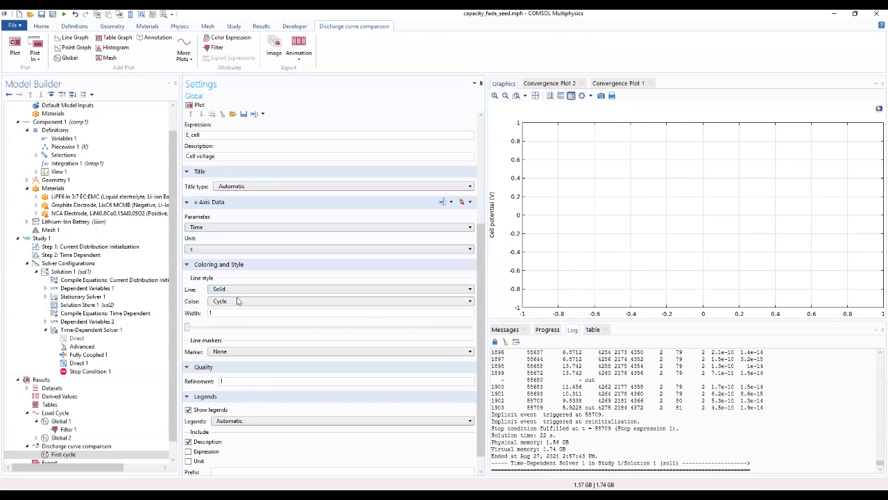
left_click(209, 227)
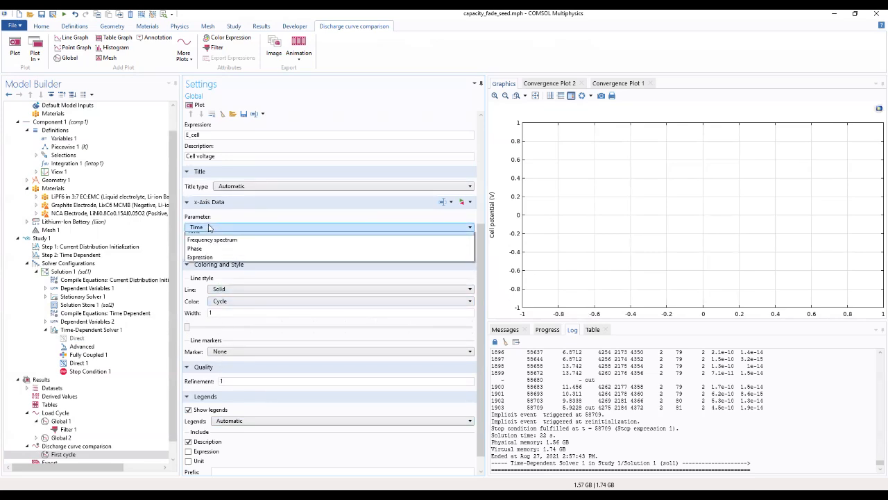
left_click(201, 264)
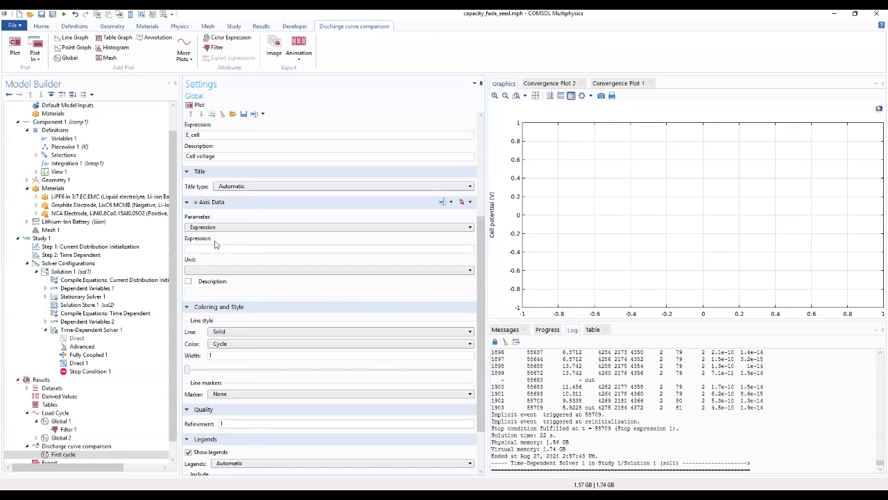
type("(t-liion.cdc1.t_d")
type("ch_start")
left_click(231, 260)
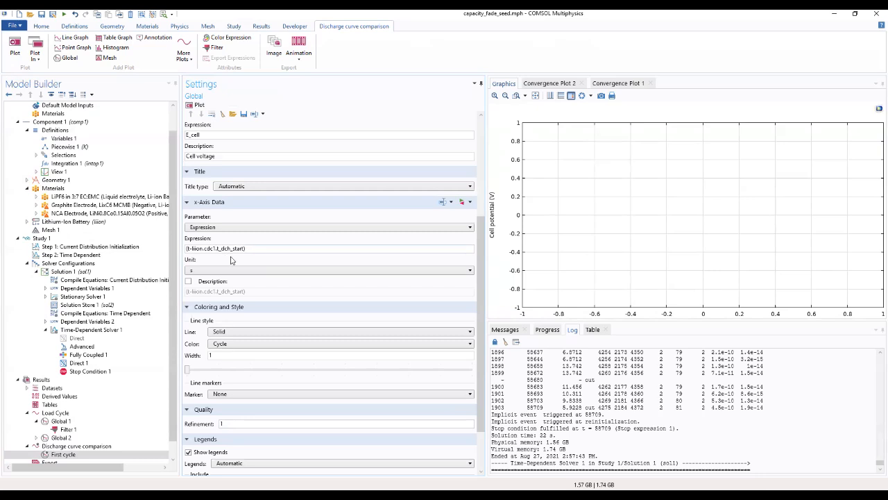
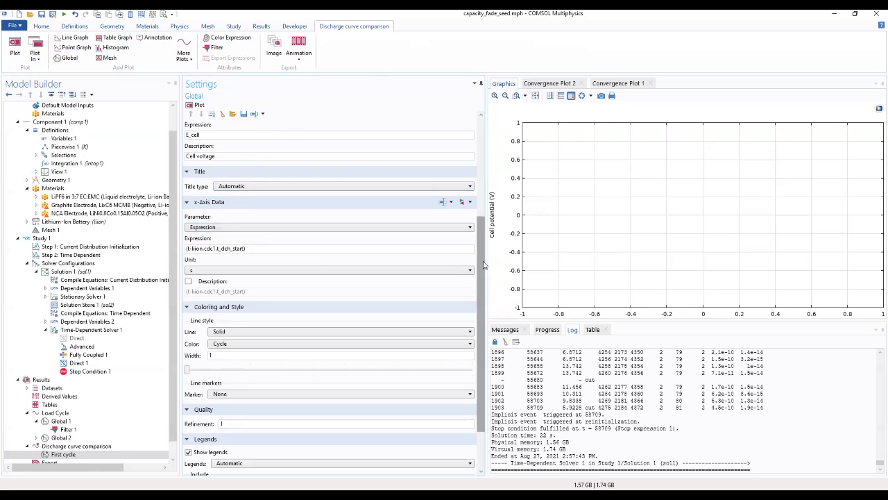
left_click_drag(479, 225, 478, 262)
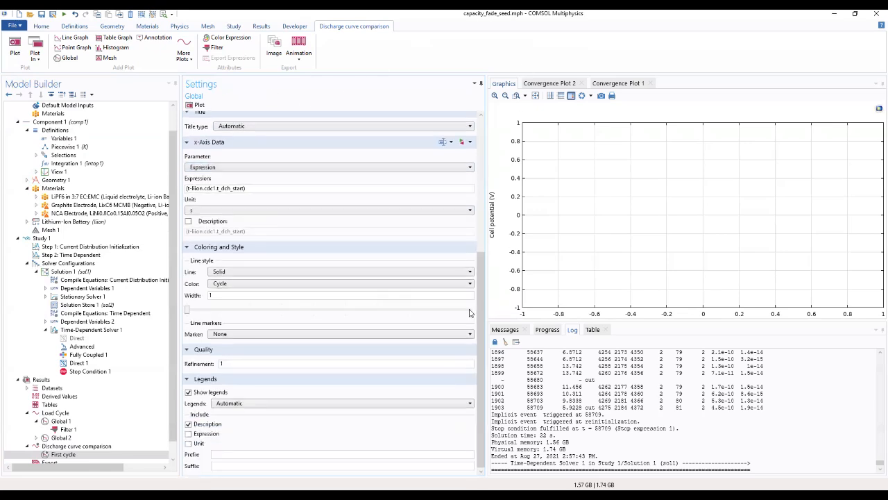
Step: Add a Filter to the First cycle plot in Discharge curve comparison
left_click(64, 455)
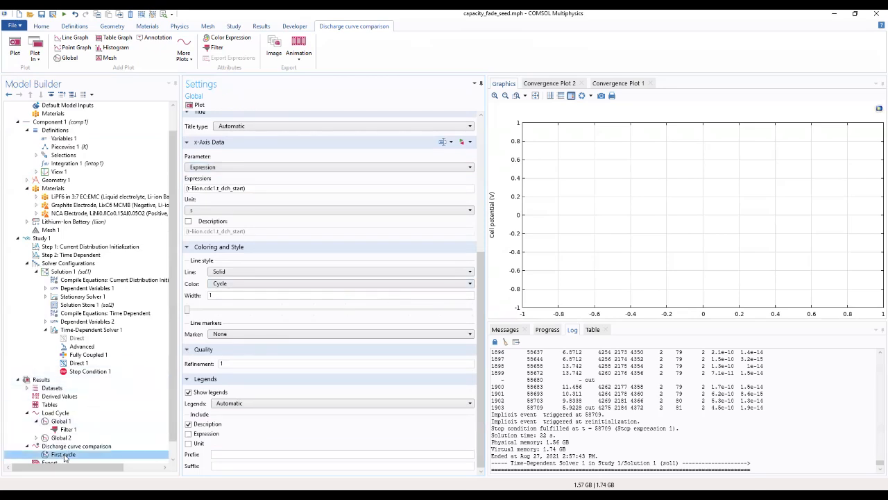
right_click(65, 456)
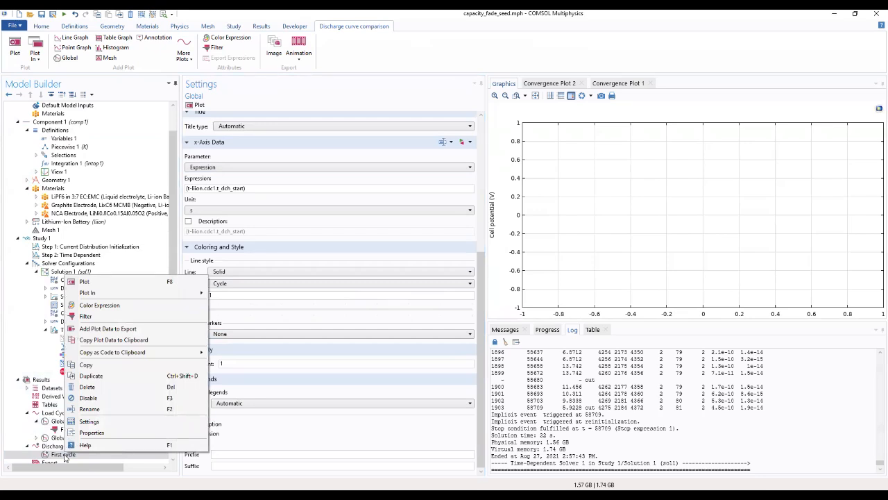
left_click(64, 457)
right_click(65, 457)
left_click(87, 318)
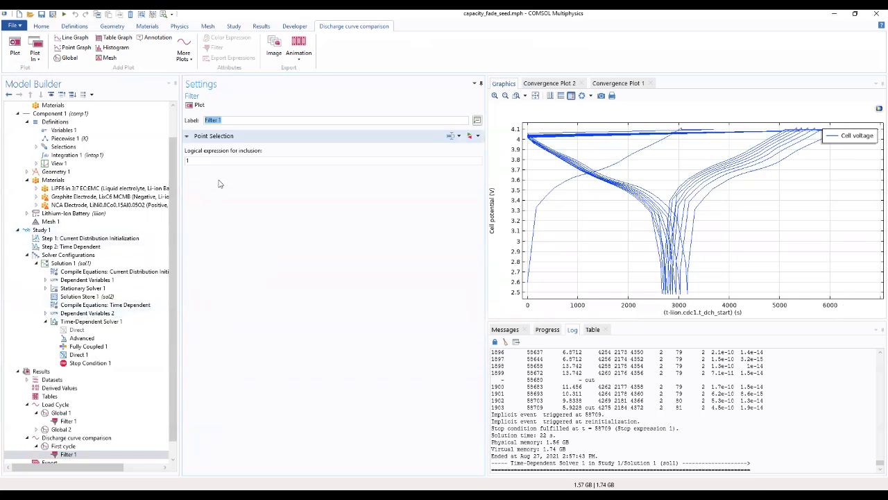
Step: Set the First cycle filter's logical expression for inclusion to first_cycle_filter*dch*filter and try to plot it
left_click(182, 161)
left_click_drag(178, 163, 162, 166)
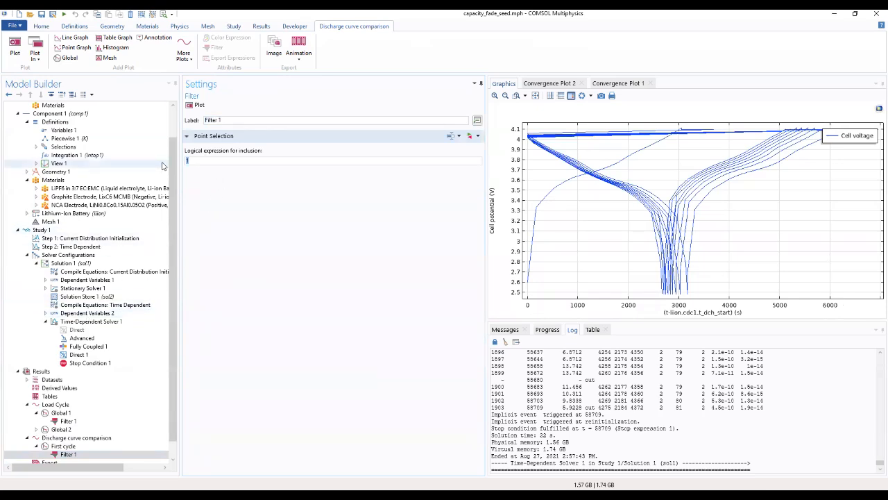
type("first_cycle")
type("_fo")
key("BackSpace")
type("ilter*dch")
type("*filter")
left_click(189, 105)
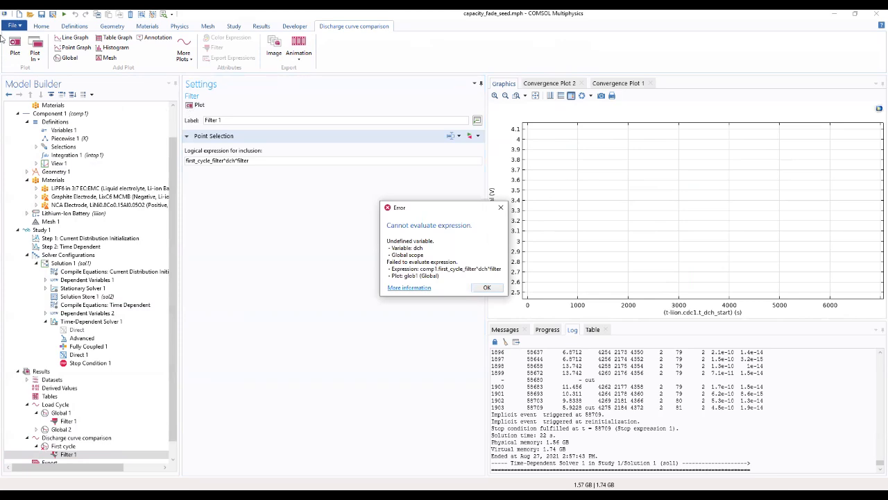
left_click(487, 289)
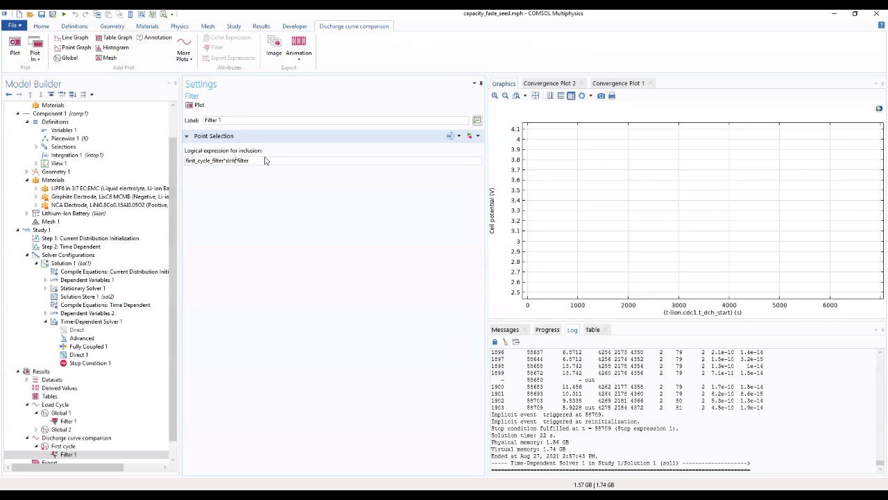
Step: Correct the First cycle filter's inclusion expression to first_cycle_filter*dch_filter, retrying the plot
key("BackSpace")
type("_")
left_click(194, 104)
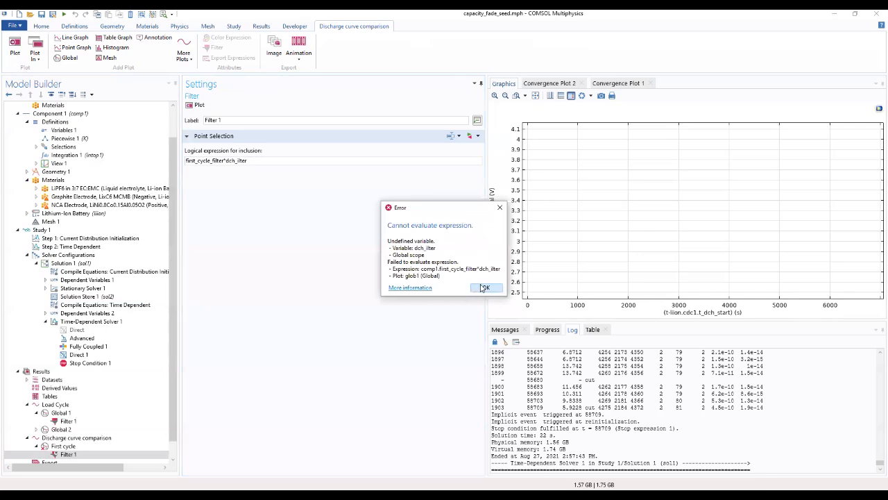
left_click(483, 287)
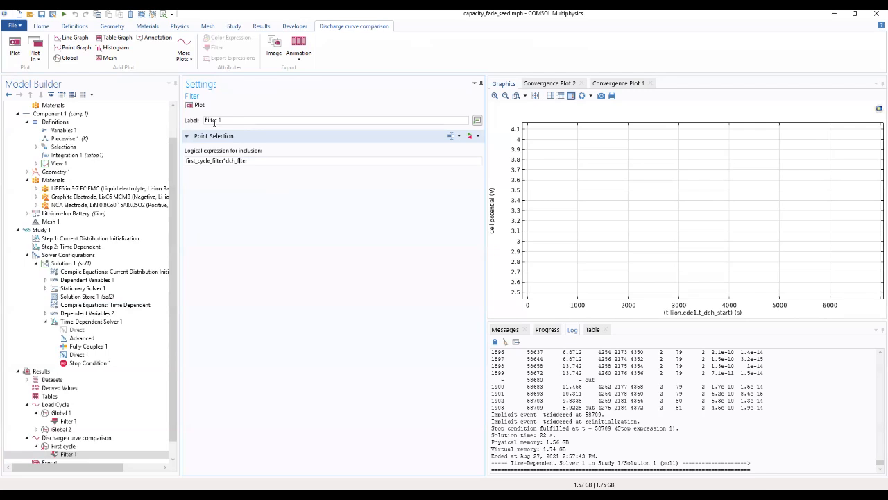
Step: Complete the First cycle filter's inclusion expression as first_cycle_filter*dch_filter and plot the discharge curve
key("BackSpace")
key("BackSpace")
key("BackSpace")
key("BackSpace")
type("ilter")
left_click(190, 106)
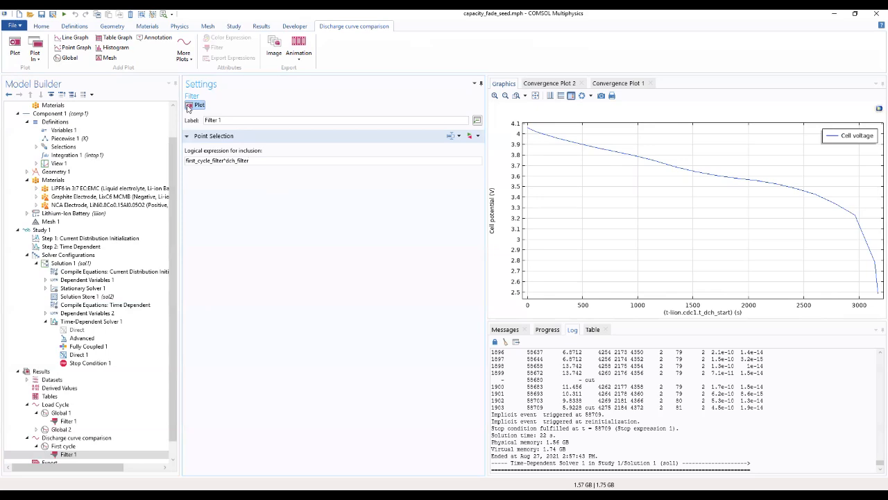
Step: Check the component's variable definitions, and enlarge the graphics area for the First cycle plot
left_click(57, 131)
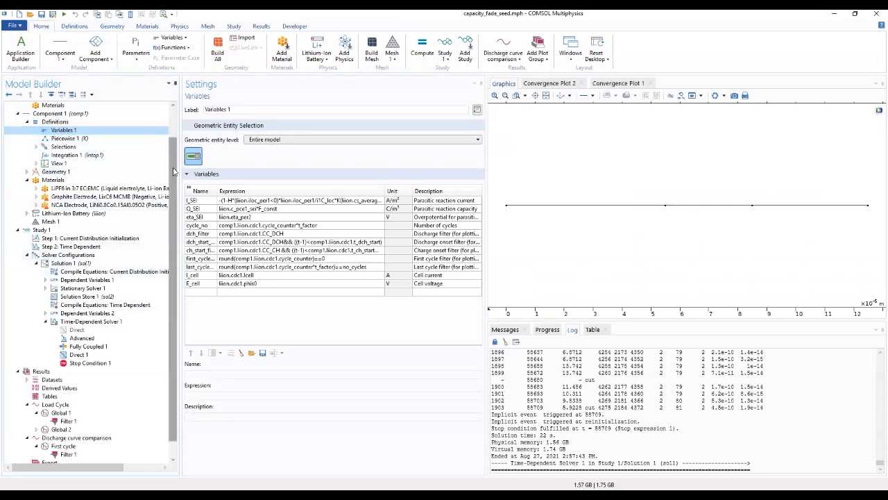
scroll(172, 229, "down", 1)
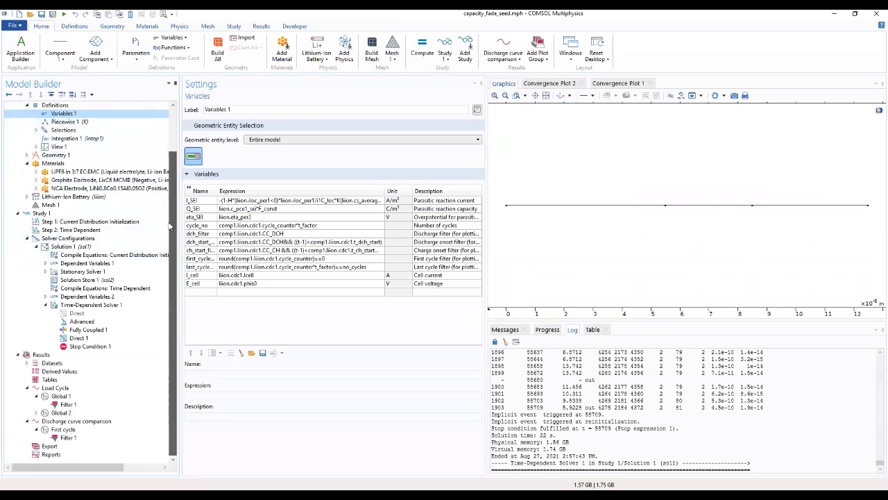
left_click(55, 429)
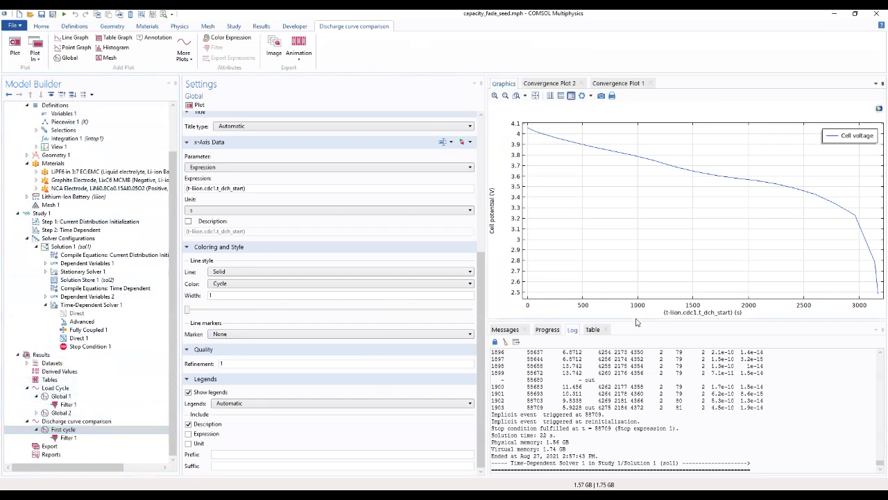
left_click_drag(621, 321, 589, 444)
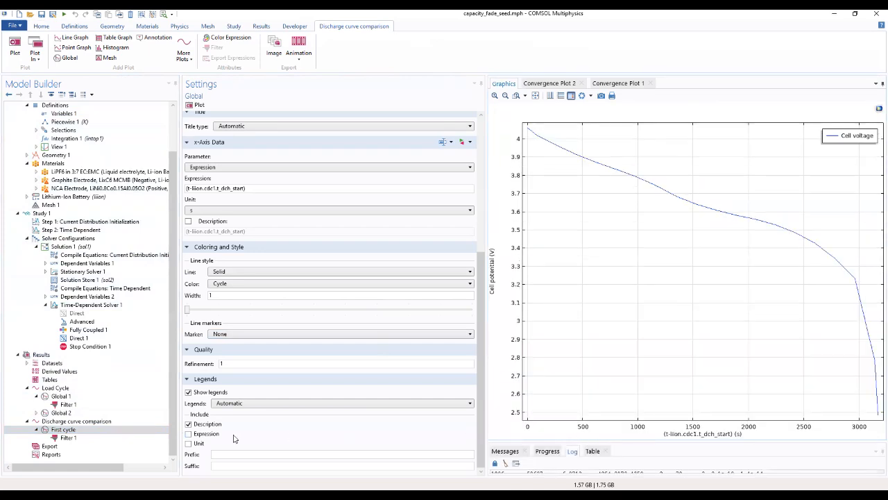
Step: Duplicate the First cycle graph in the Discharge curve comparison group and label the copy Last cycle
left_click(62, 432)
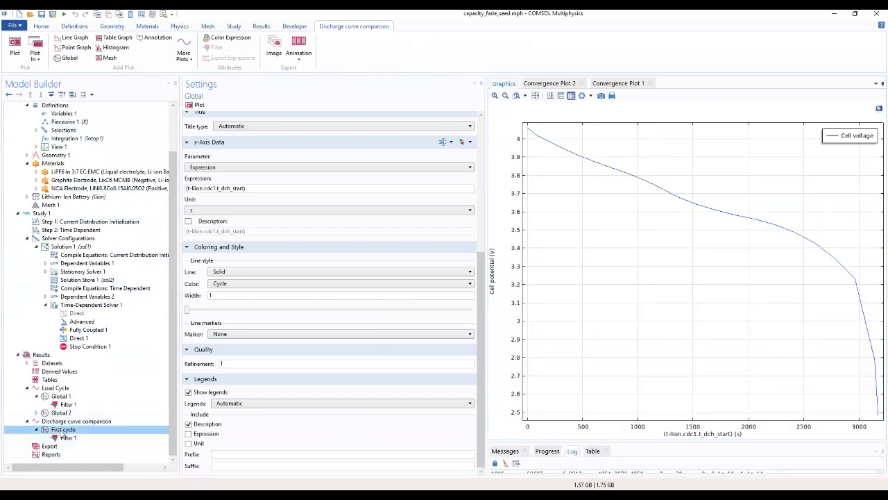
right_click(61, 431)
left_click(88, 351)
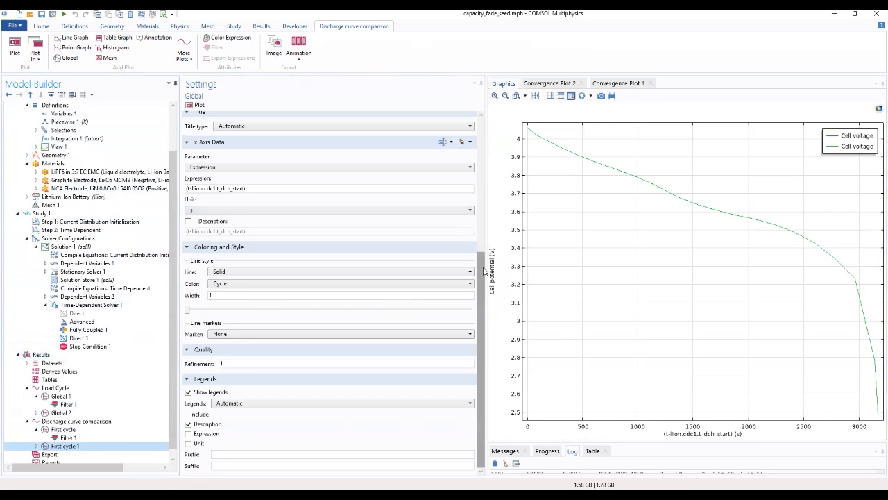
scroll(464, 233, "up", 5)
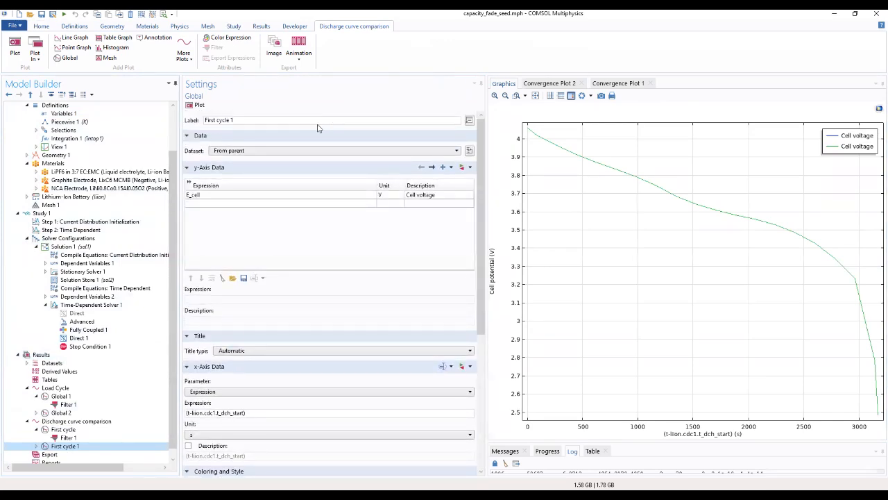
left_click_drag(318, 123, 177, 125)
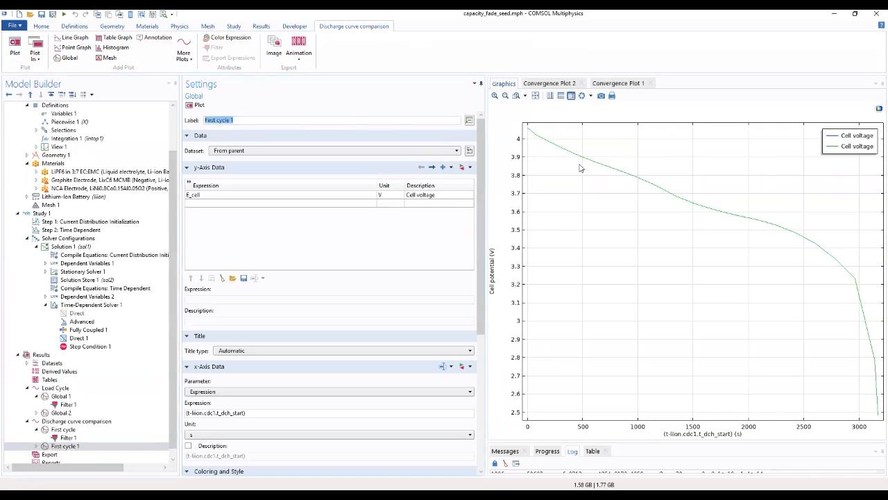
key("Left")
key("Delete")
key("Delete")
key("Delete")
key("Delete")
key("Delete")
key("Delete")
type("Last")
Step: Set the description of the Last cycle graph's E_cell expression to "Cycle = 2000"
left_click(434, 195)
left_click(439, 195)
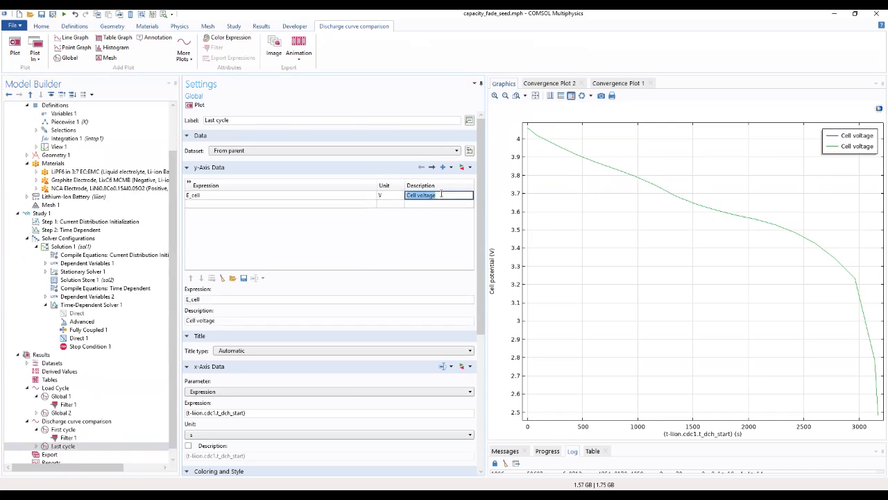
type("Cycle = 2000")
left_click(426, 253)
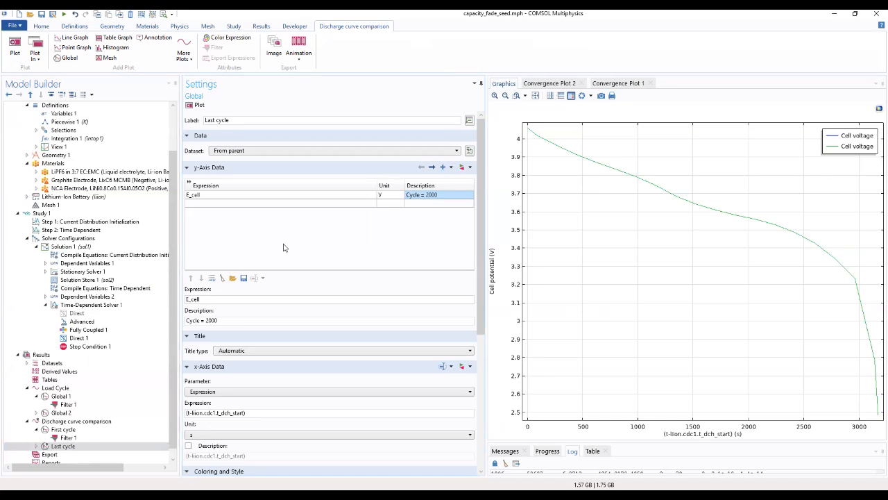
Step: Change the Last cycle filter's inclusion expression to last_cycle_filter*dch_filter and plot the result
left_click(36, 445)
left_click(77, 455)
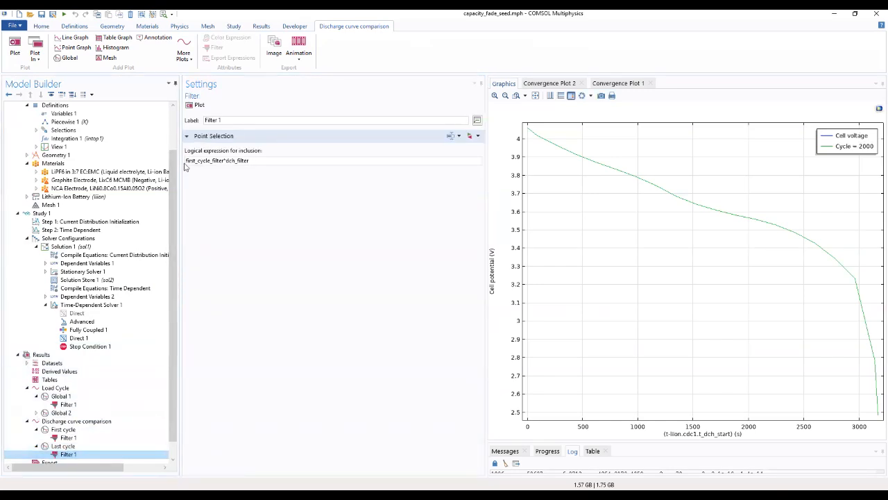
left_click_drag(197, 161, 179, 162)
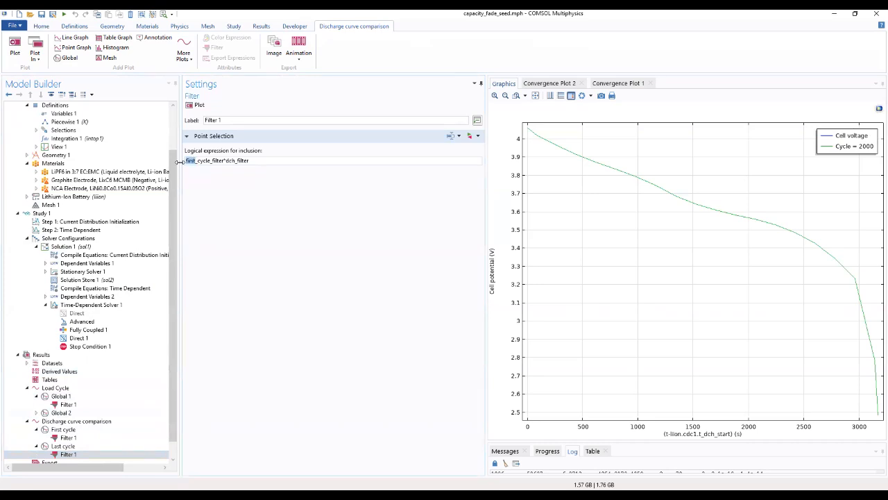
type("last")
left_click(195, 107)
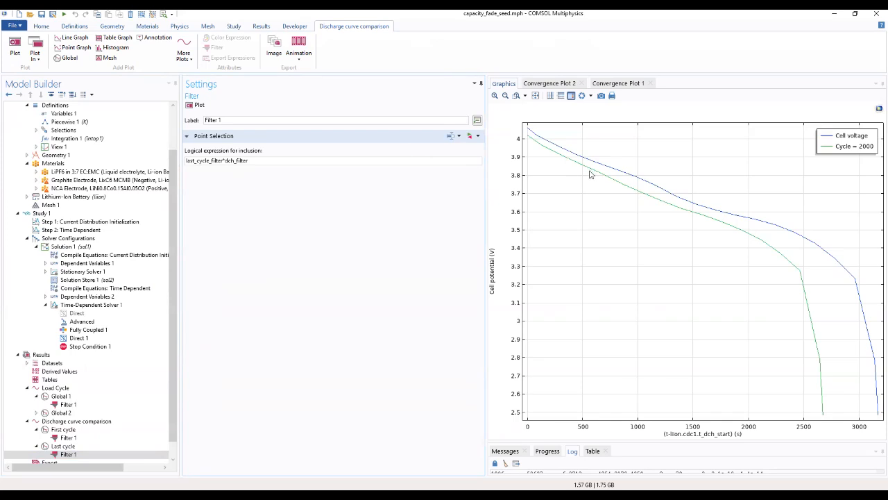
Step: Set the description of the First cycle graph's E_cell expression to "Cycle = 1" and replot
left_click(63, 430)
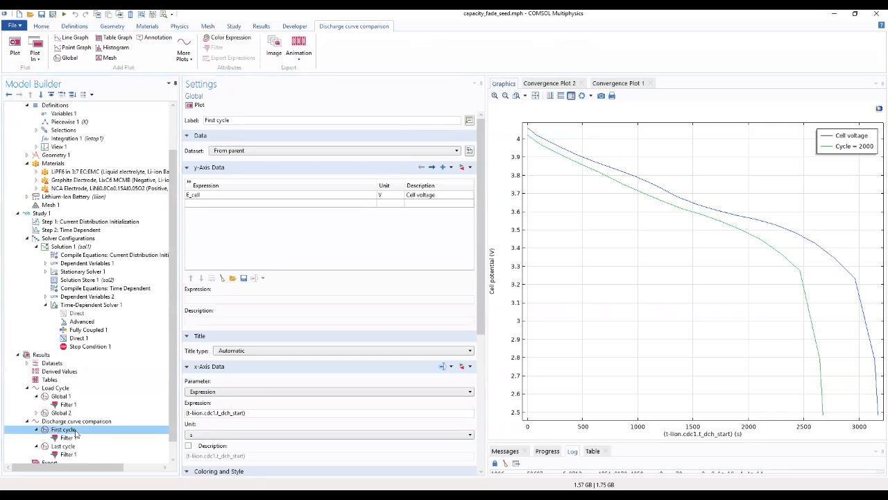
left_click(445, 196)
left_click(445, 196)
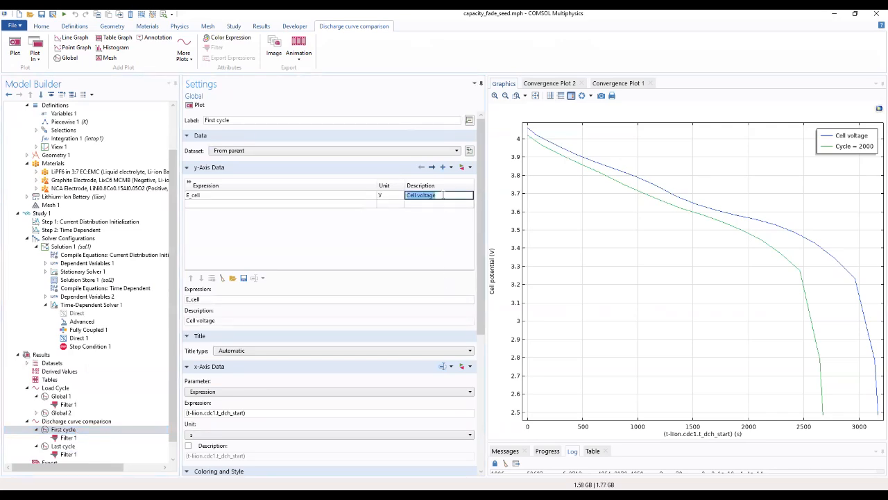
type("Cycle = 1")
left_click(426, 232)
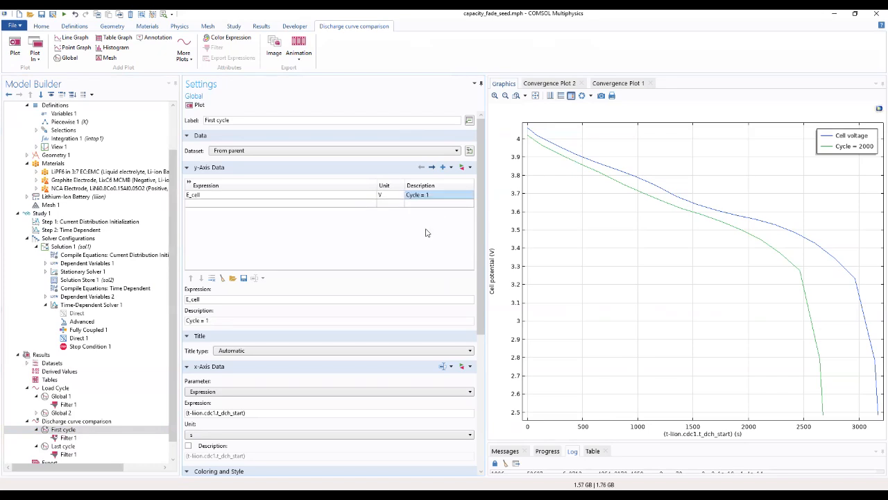
left_click(198, 105)
Step: Add a 1D plot group to the results and label it "SEI layer potential drop at 1C"
left_click(61, 448)
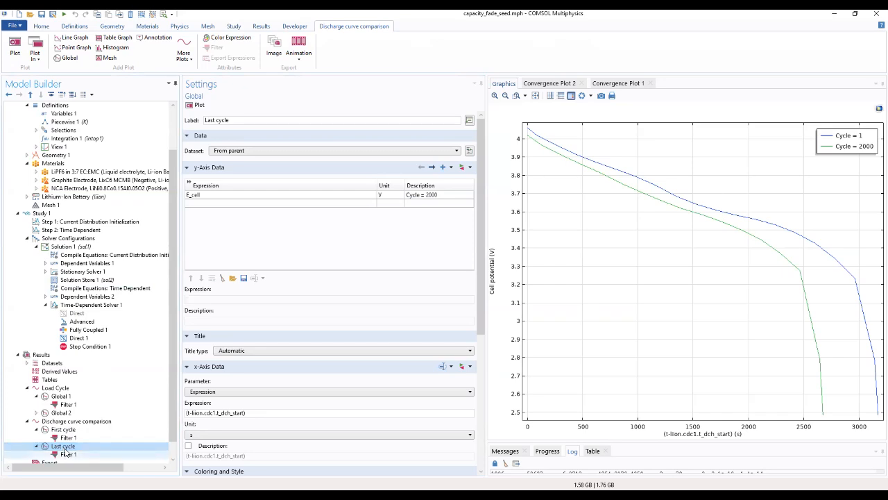
left_click(50, 355)
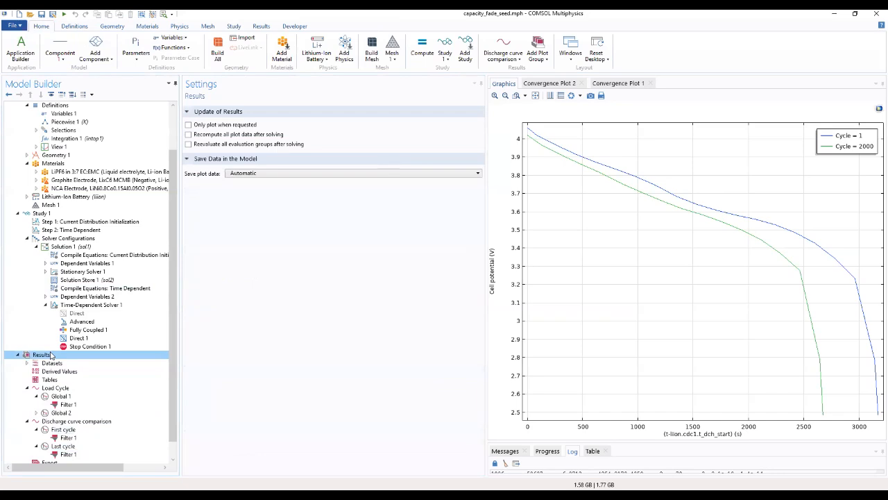
right_click(50, 355)
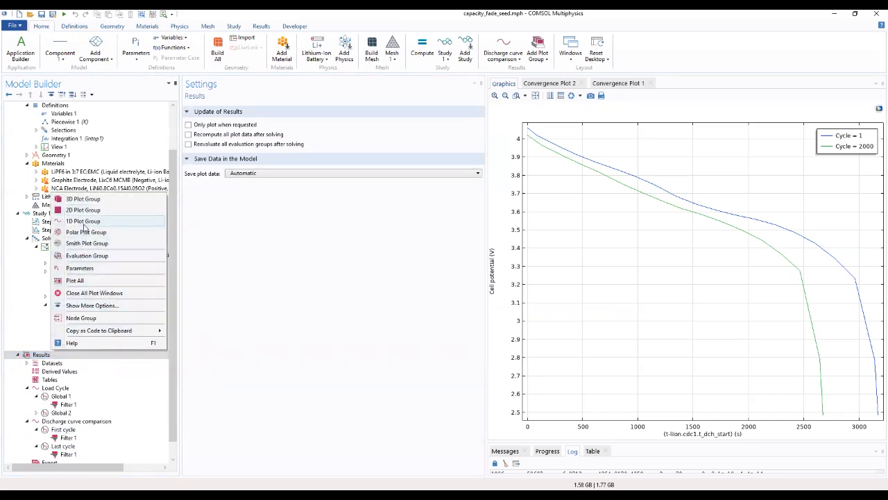
left_click(84, 223)
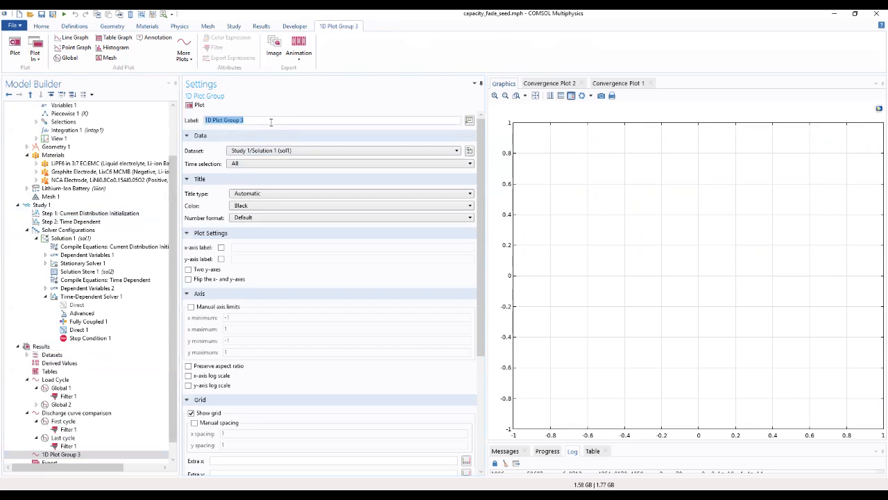
type("SEI layer potential drop at 1C")
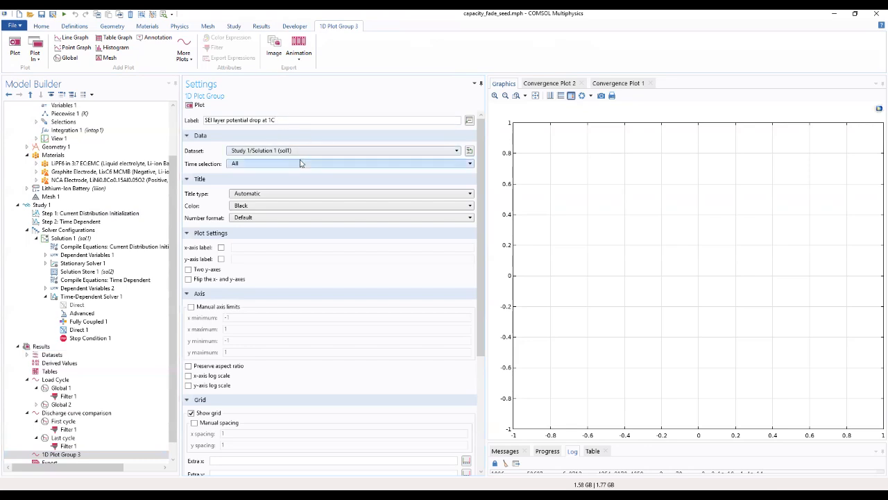
Step: Give the new plot group the manual title "SEI layer potential drop at 1C" and enable its y-axis label
left_click(301, 195)
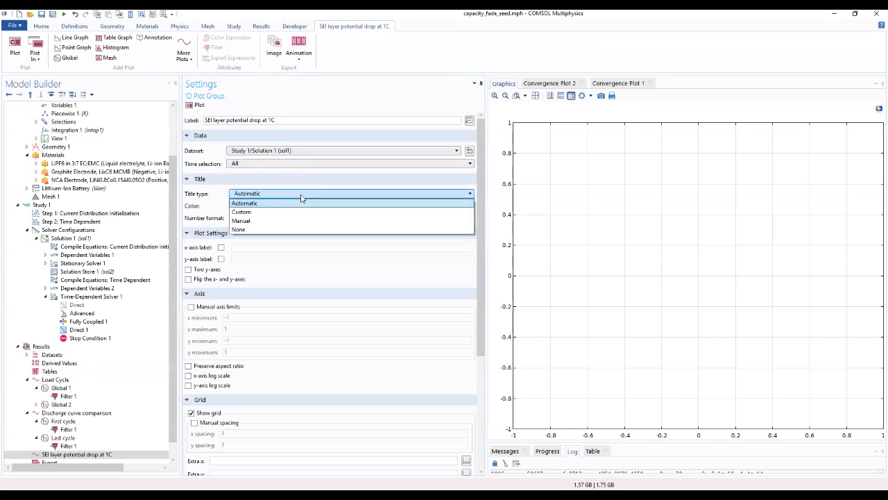
left_click(283, 230)
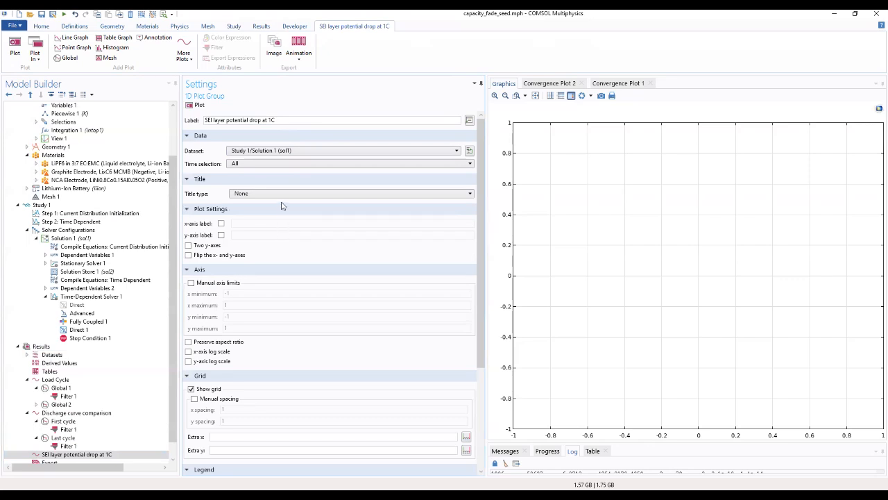
left_click(220, 234)
left_click(311, 195)
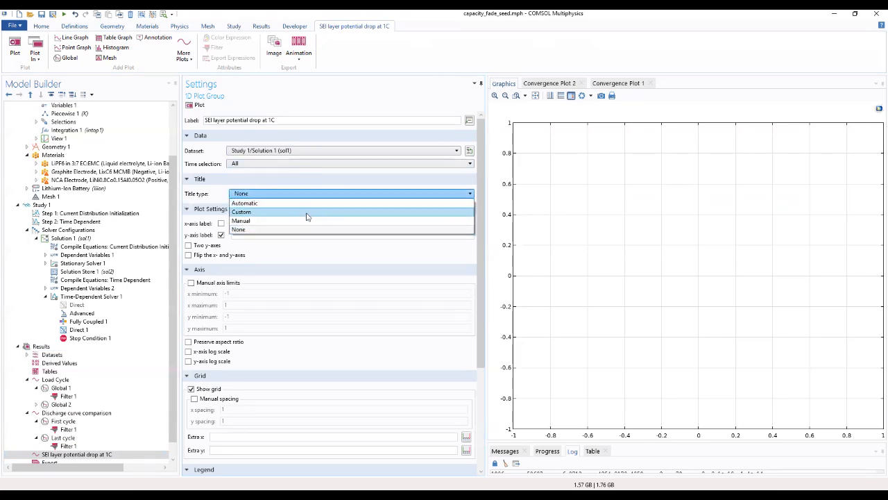
left_click(309, 203)
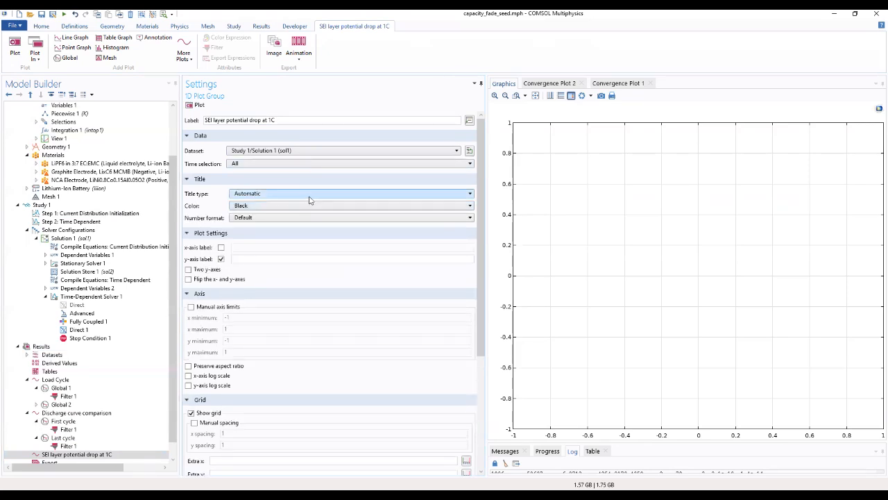
left_click(309, 198)
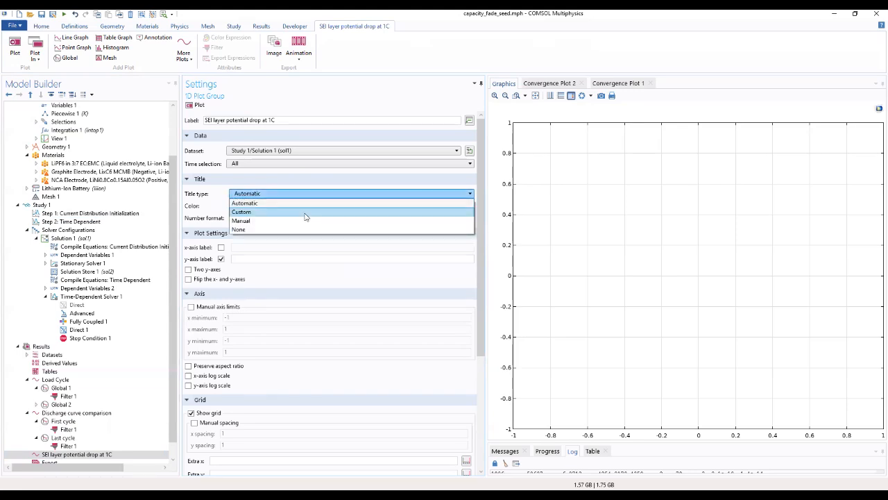
left_click(305, 221)
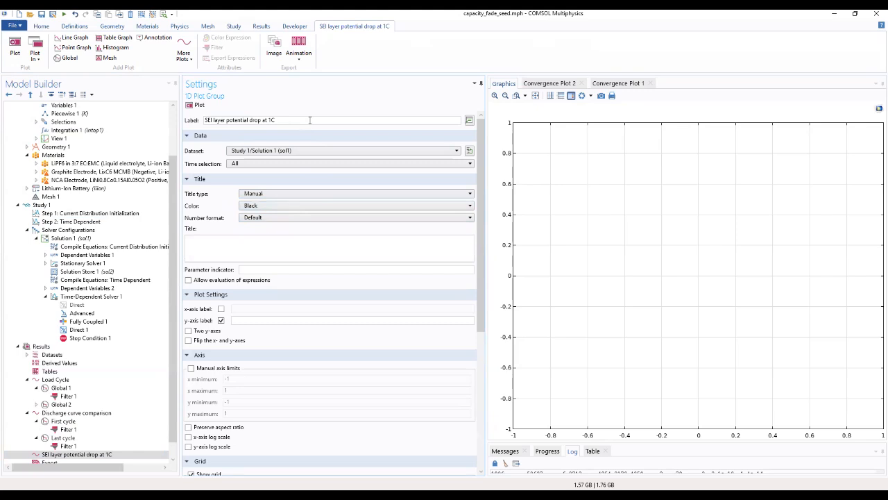
left_click_drag(310, 120, 162, 117)
key("ctrl+c")
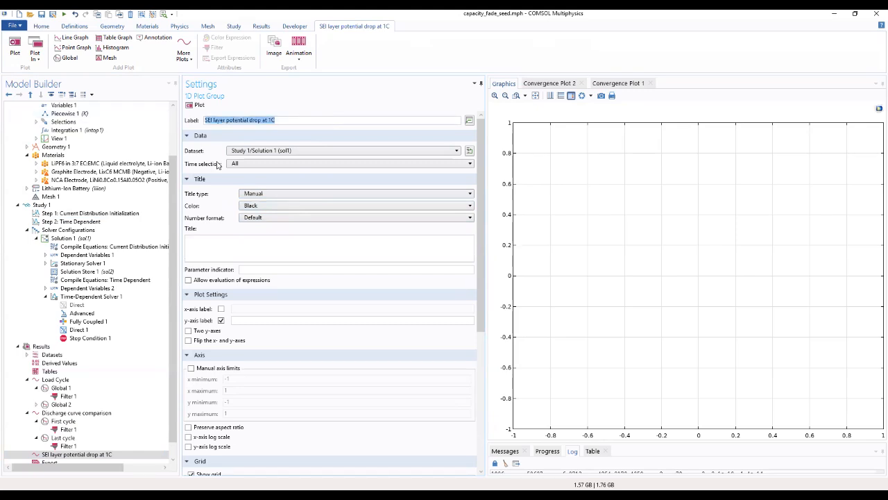
left_click(207, 243)
key("ctrl+v")
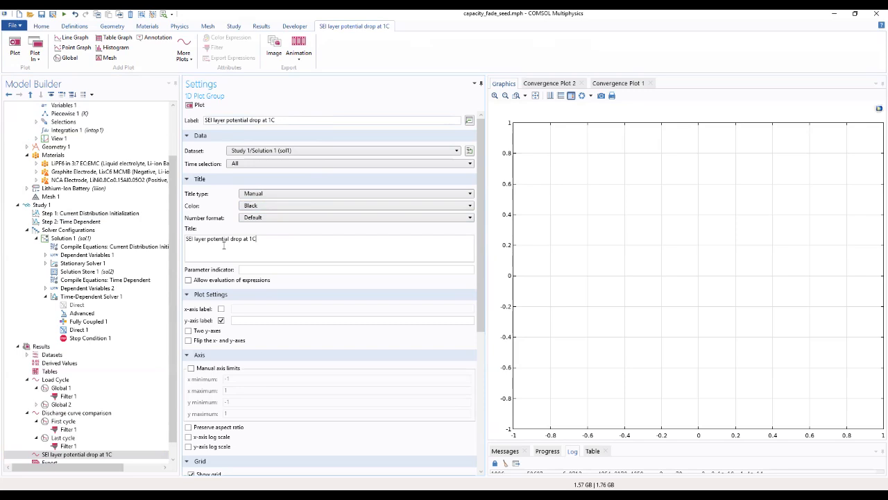
Step: Set the y-axis label to "Potential drop over SEI layer (V)", keeping the plot group on a single y-axis
left_click(243, 323)
type("pOTE")
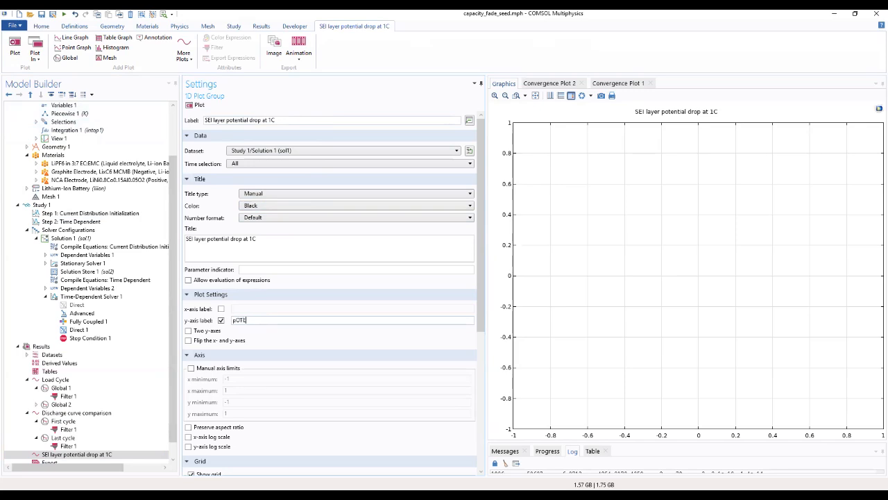
type("NTIAL DROP OVER s")
key("BackSpace")
key("BackSpace")
key("BackSpace")
key("BackSpace")
key("BackSpace")
key("BackSpace")
key("BackSpace")
key("BackSpace")
key("BackSpace")
key("BackSpace")
key("BackSpace")
key("BackSpace")
key("BackSpace")
key("BackSpace")
key("BackSpace")
key("BackSpace")
key("BackSpace")
key("BackSpace")
type("Potential d")
type("over SEI layer (V")
left_click(346, 331)
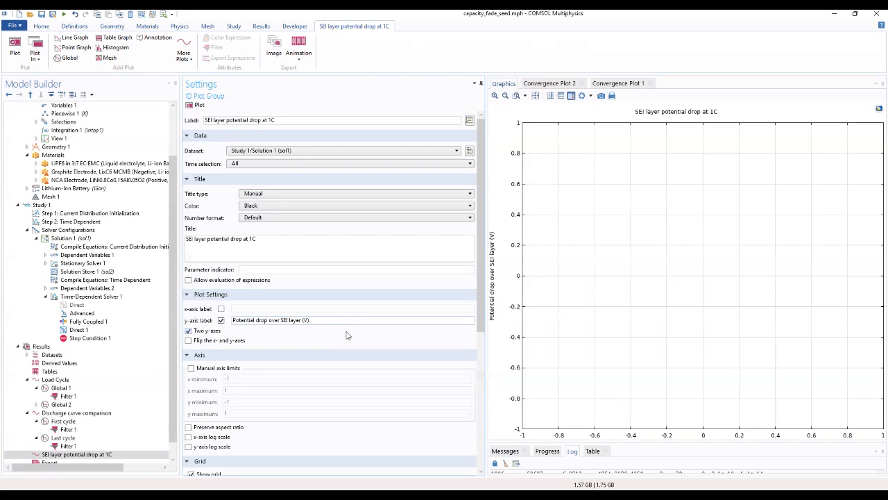
left_click(188, 343)
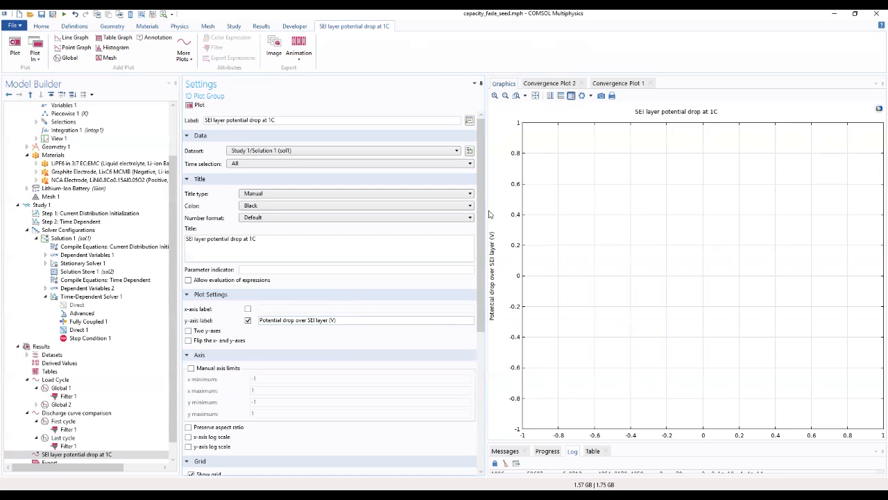
Step: Add a point graph to the SEI layer potential drop at 1C plot group
right_click(67, 454)
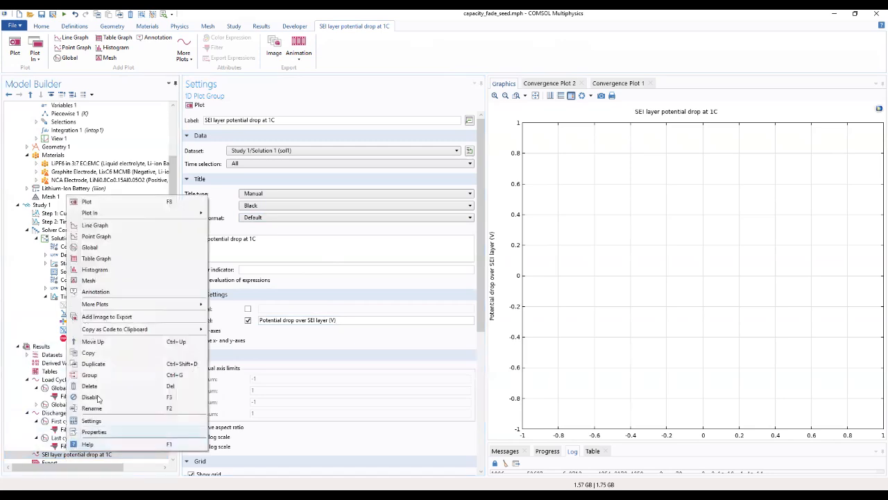
left_click(113, 236)
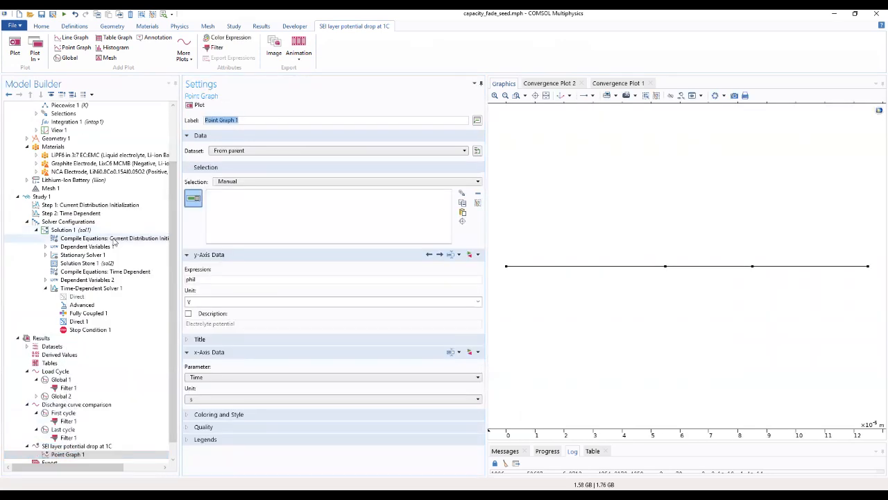
Step: Select geometry point 1, at the 0 m end of the cell, as the selection of the point graph
left_click(89, 454)
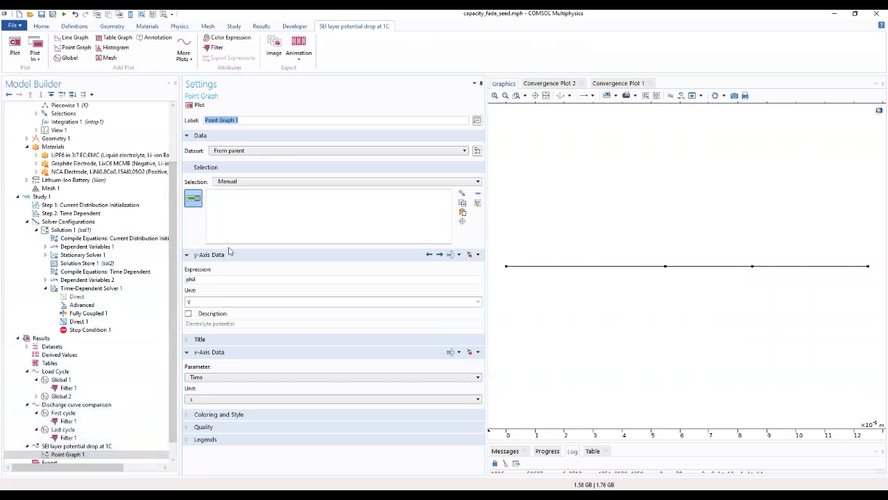
left_click(108, 447)
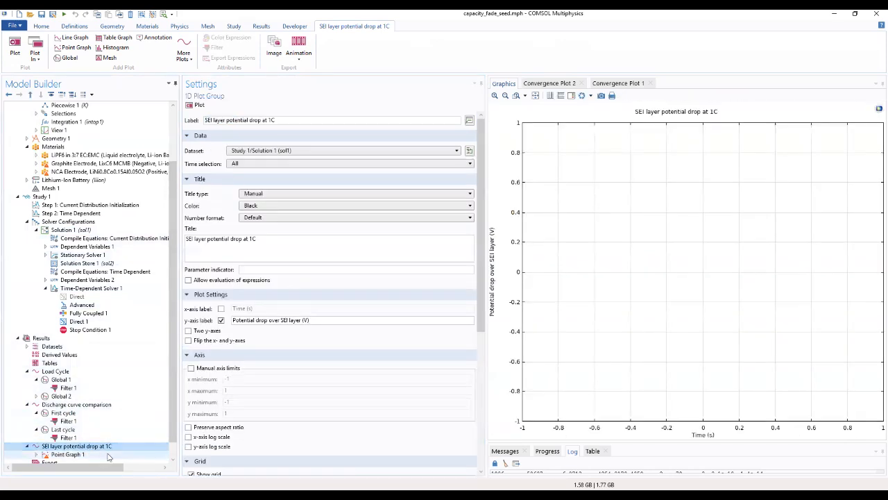
left_click(100, 456)
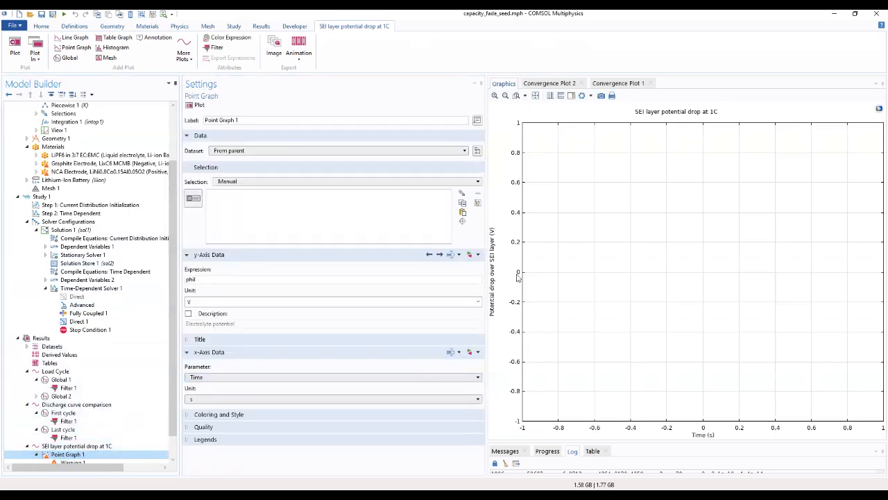
left_click(195, 201)
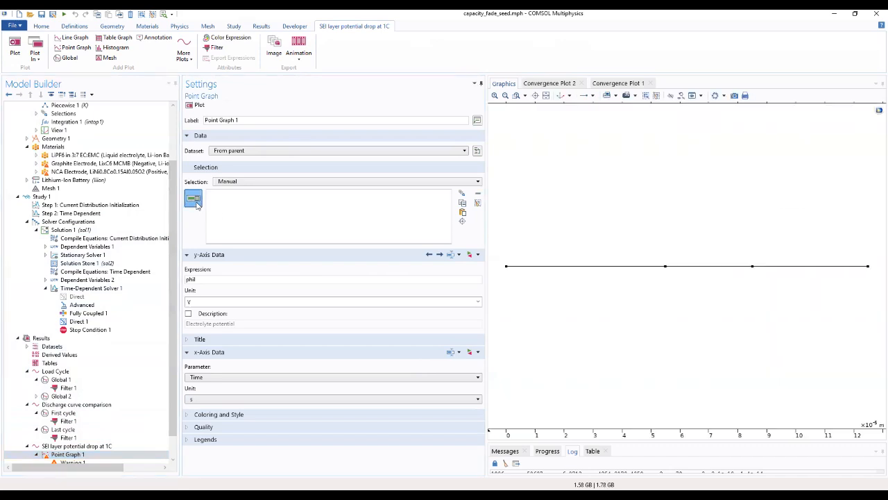
left_click(506, 268)
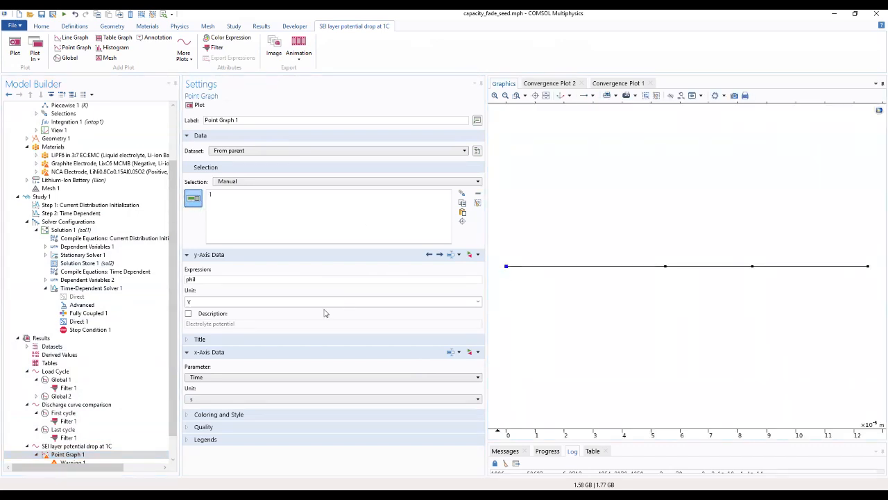
Step: Set the point graph's y-axis expression to -liion.deltaphi
double_click(207, 279)
key("BackSpace")
type("-Li")
key("BackSpace")
key("BackSpace")
type("liion.deltaphi")
Step: Switch the point graph's x-axis parameter to Expression and enter cycle_no as the expression
left_click(261, 379)
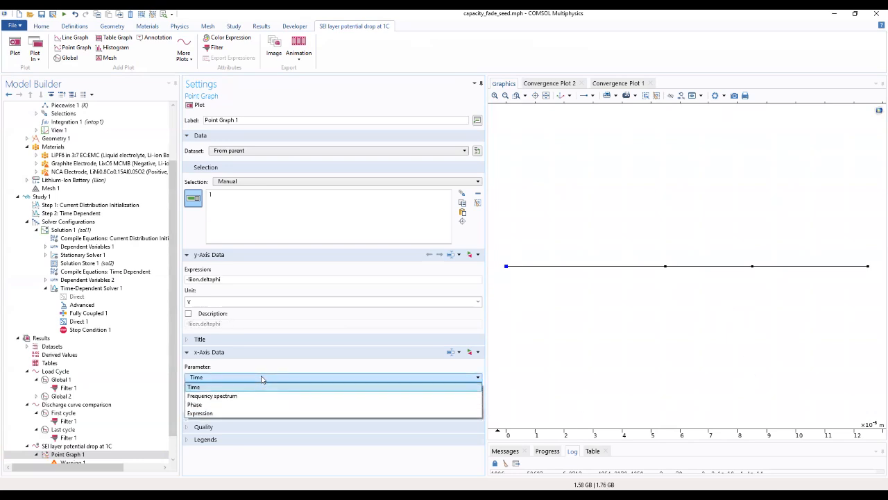
left_click(241, 413)
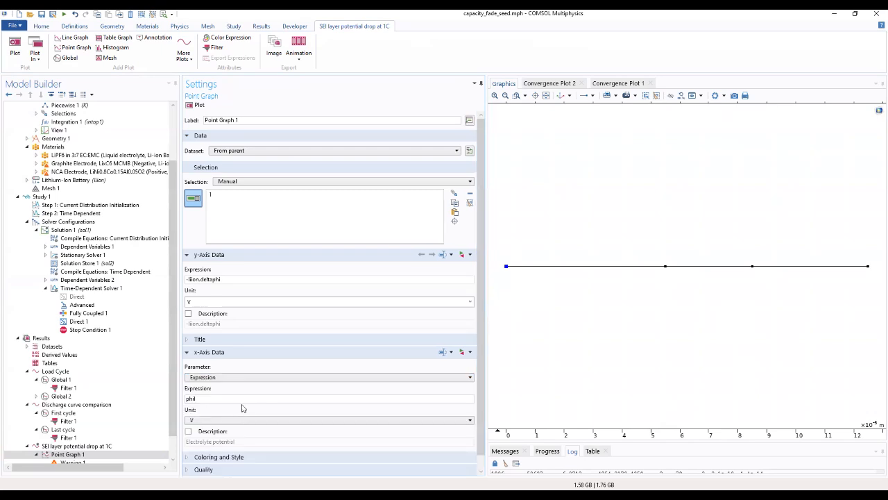
double_click(239, 399)
type("sycle_no")
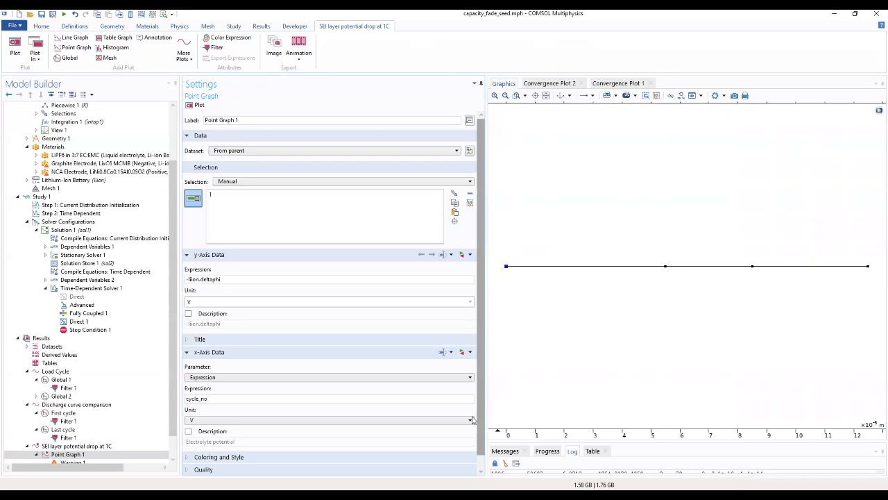
Step: Enable the x-axis data description of the point graph and set it to "Cycle number"
left_click_drag(488, 393, 476, 427)
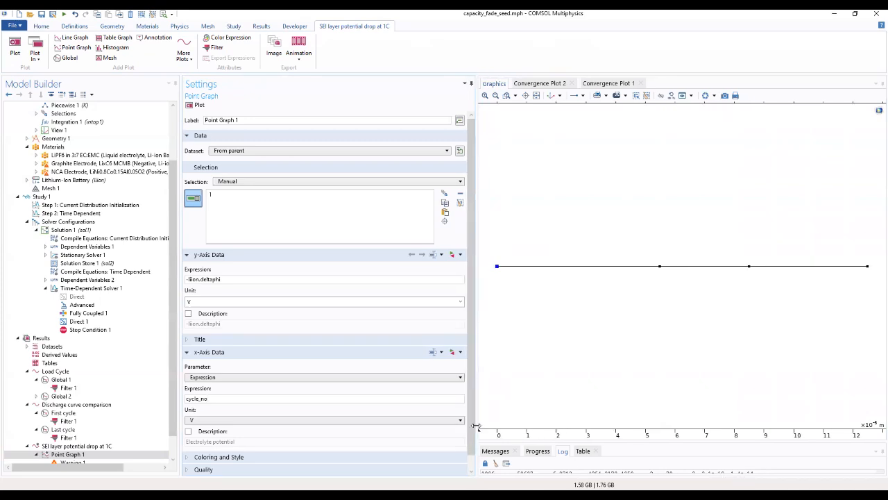
scroll(437, 416, "down", 1)
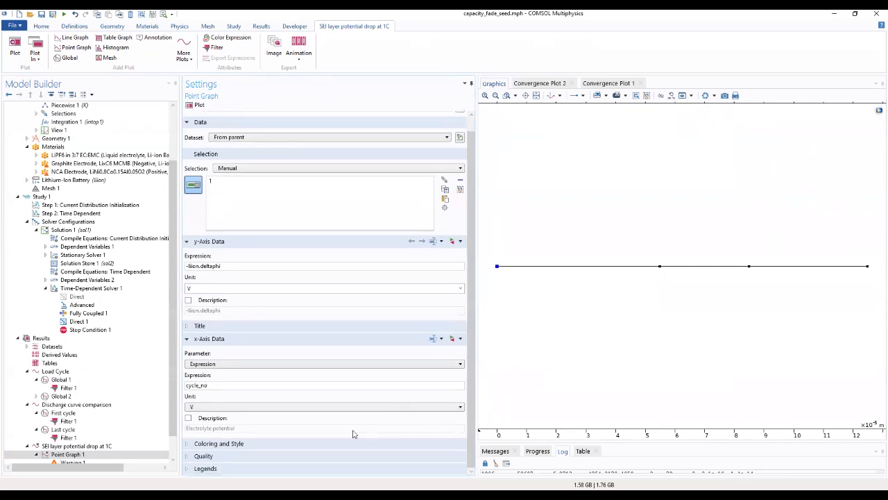
left_click(187, 418)
left_click_drag(252, 426, 122, 415)
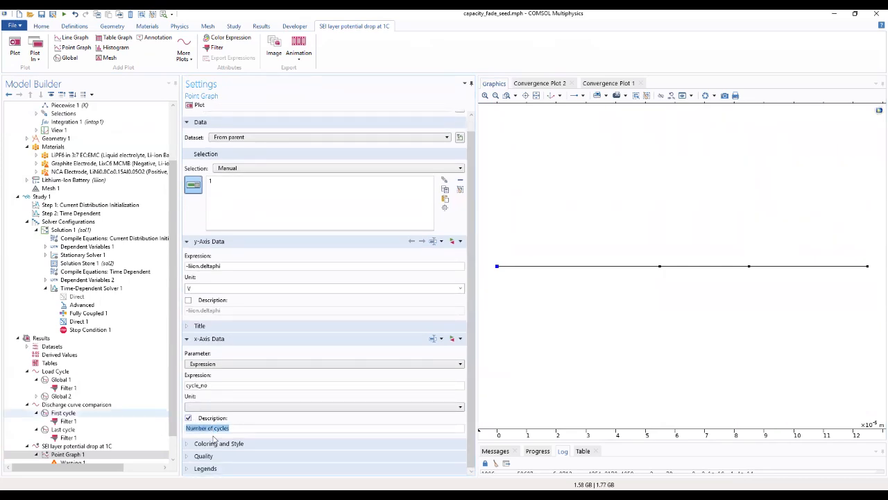
type("Cycle number")
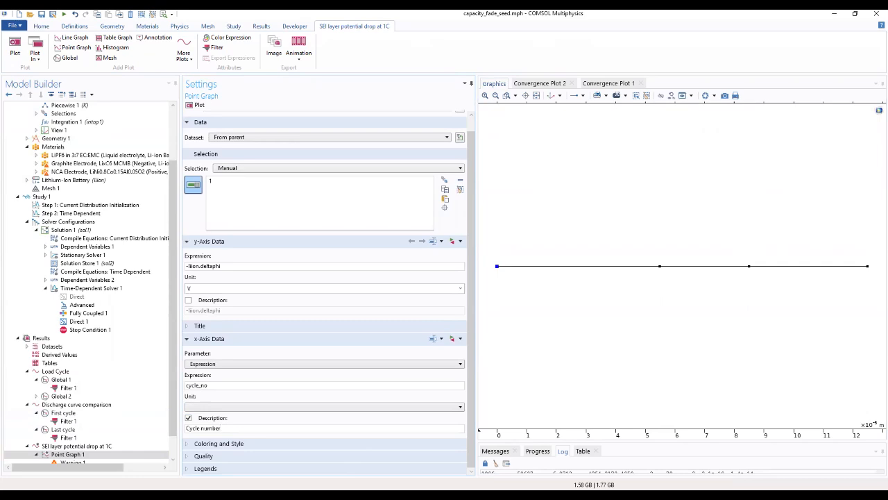
Step: Switch the point graph's legends to Manual and enter "At negative elctrode-current collector" as the legend text
left_click(233, 467)
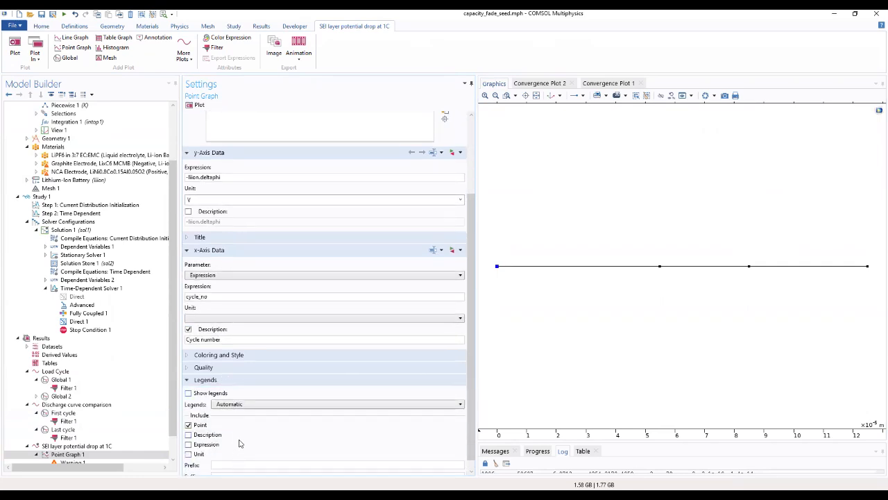
left_click(257, 405)
left_click(229, 421)
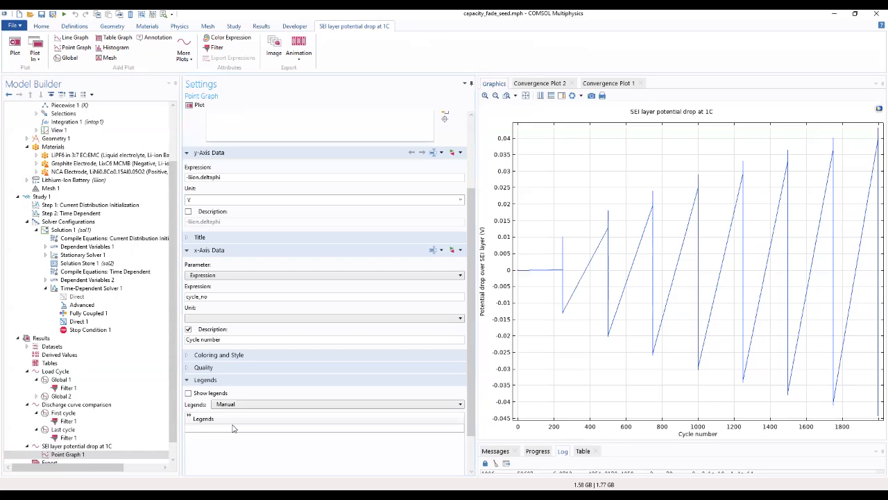
left_click(234, 427)
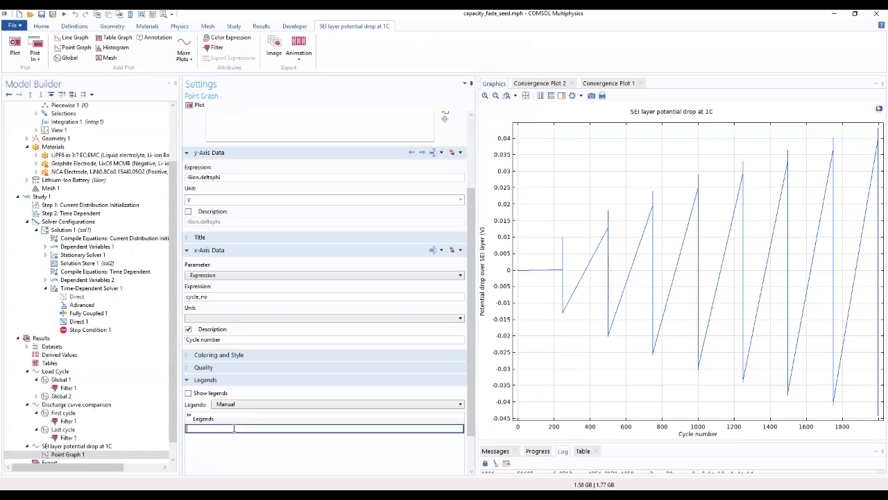
type("At negative elctrode-cu")
Step: Review the point graph's selection, axis data, coloring and style, quality and legend settings
scroll(470, 335, "up", 1)
scroll(470, 335, "up", 3)
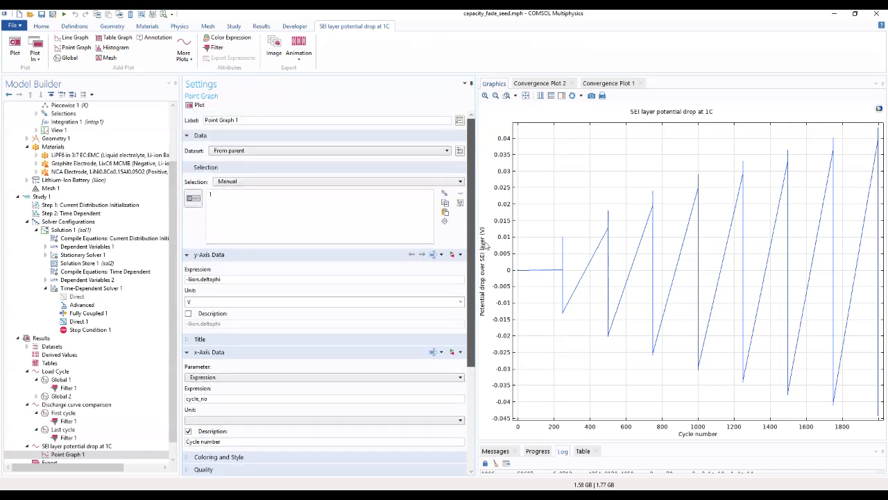
left_click(194, 198)
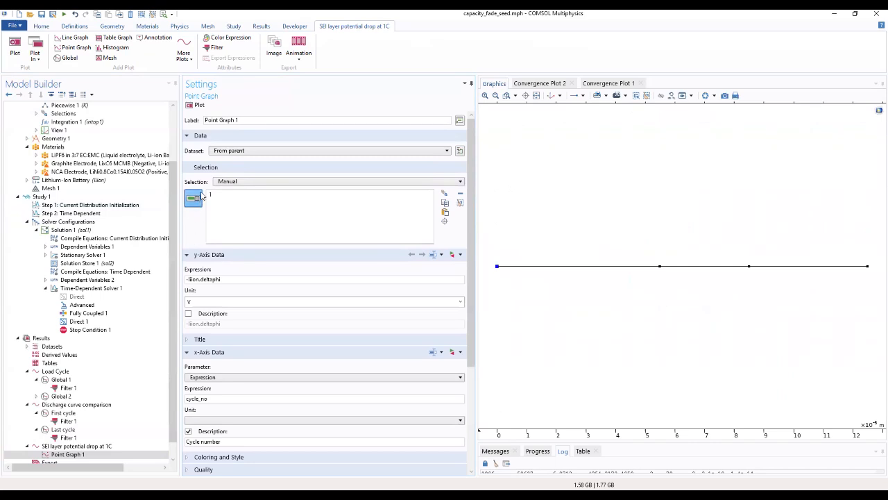
left_click(193, 200)
left_click(193, 201)
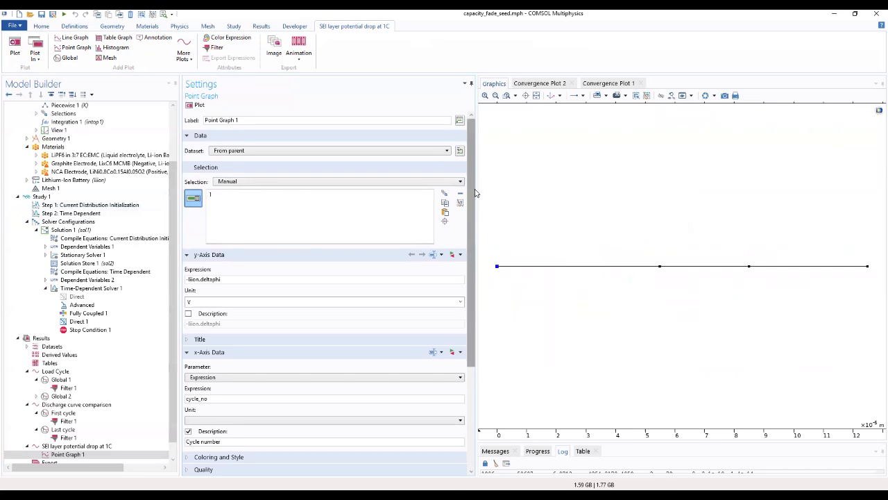
mouse_move(471, 208)
left_mouse_down()
mouse_move(463, 355)
mouse_move(469, 201)
left_mouse_up()
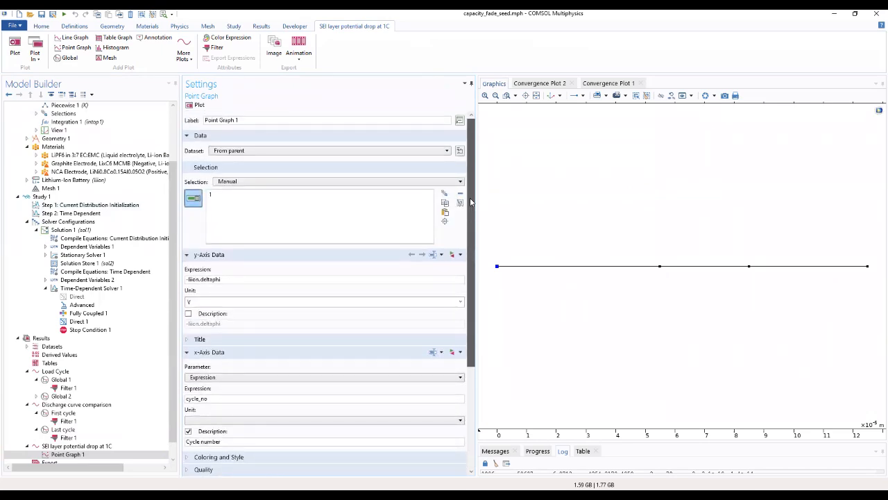
left_click_drag(471, 200, 469, 218)
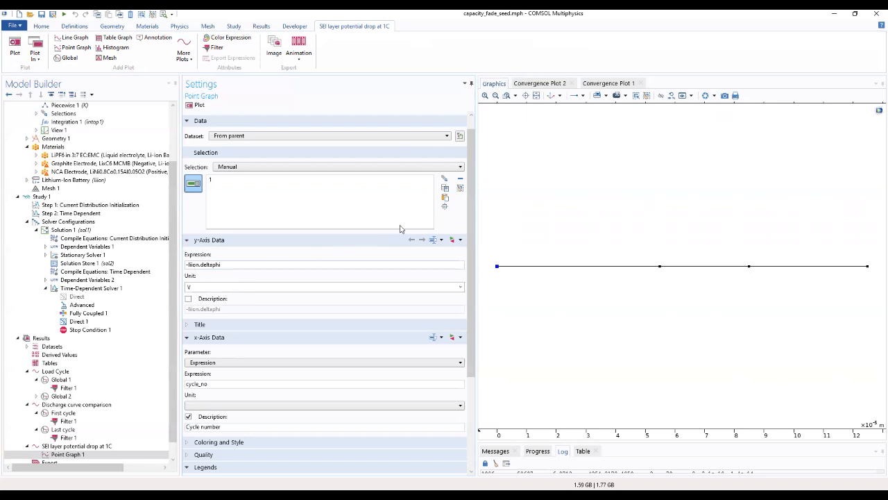
left_click_drag(474, 220, 452, 306)
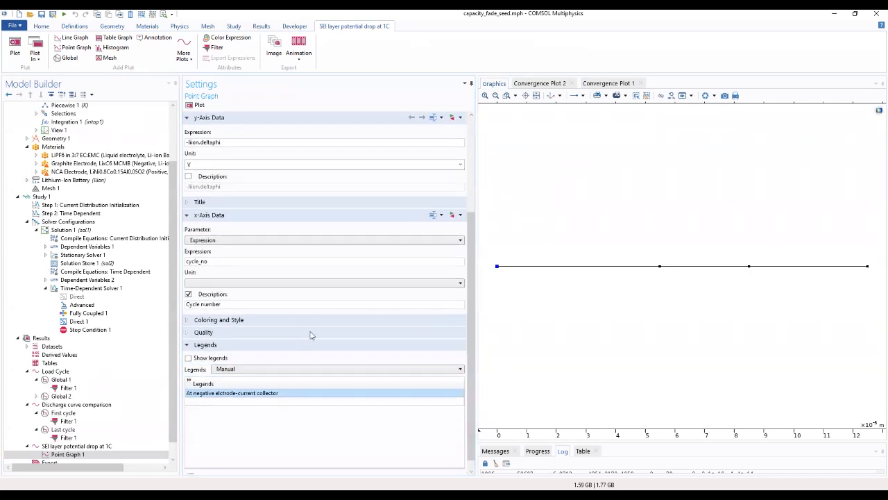
scroll(243, 340, "up", 3)
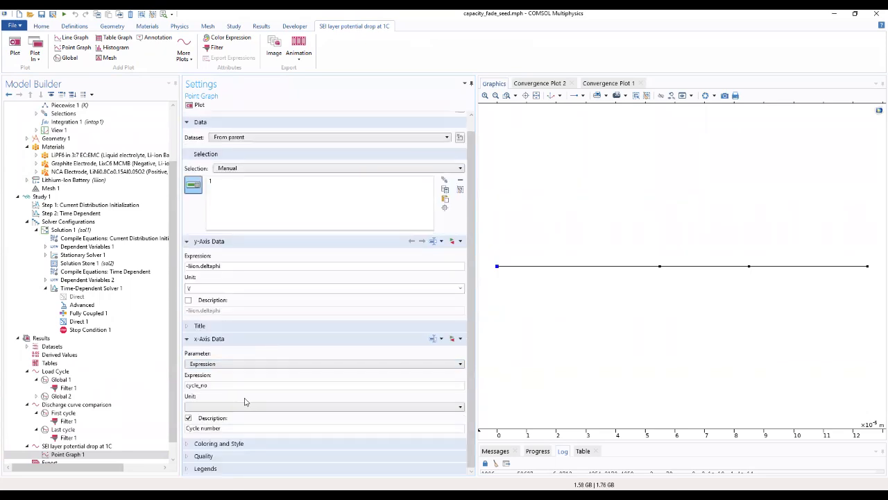
left_click(252, 444)
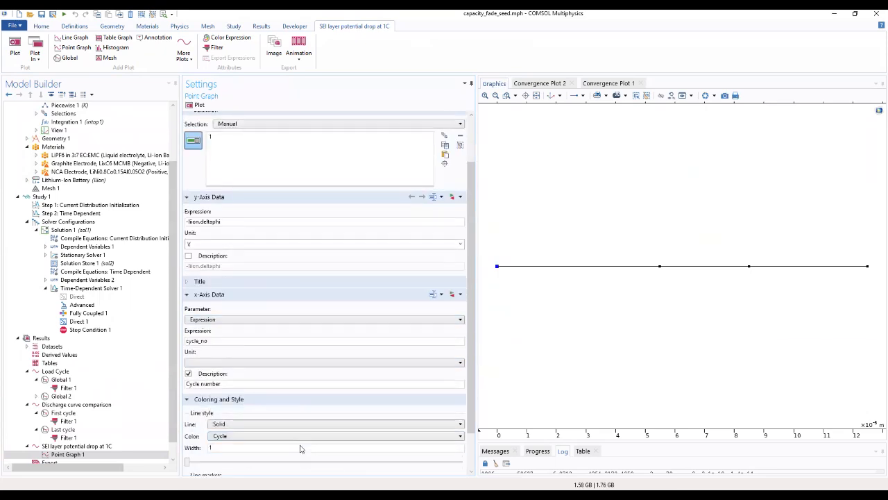
left_click(231, 461)
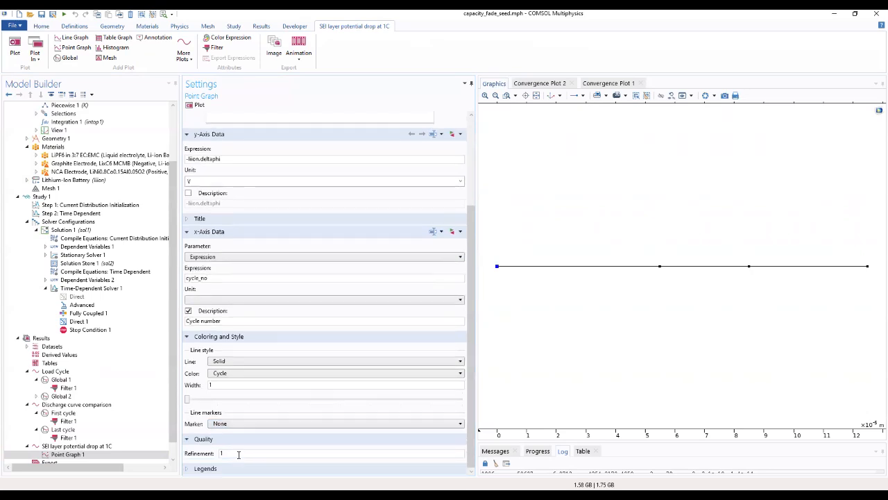
left_click(229, 470)
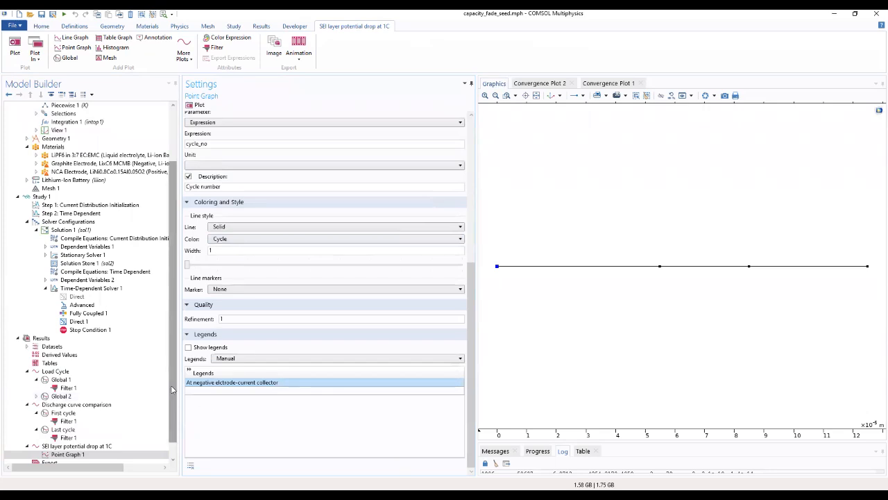
scroll(171, 397, "down", 2)
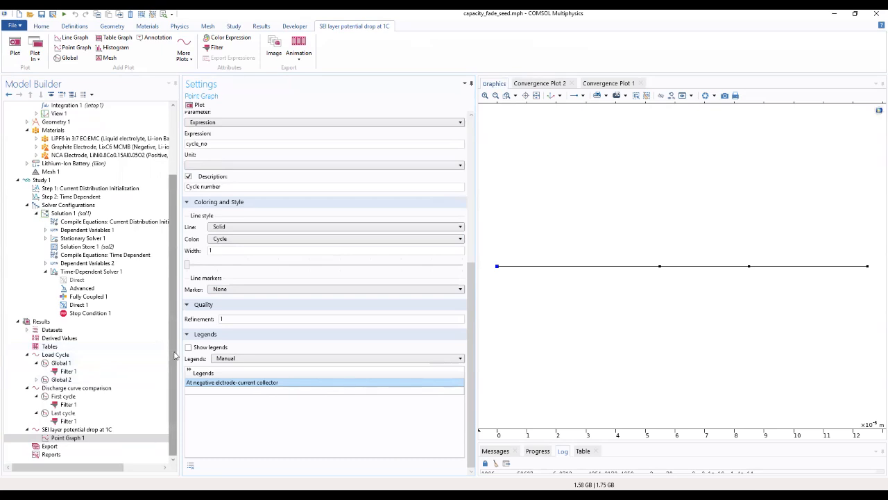
left_click_drag(475, 368, 479, 191)
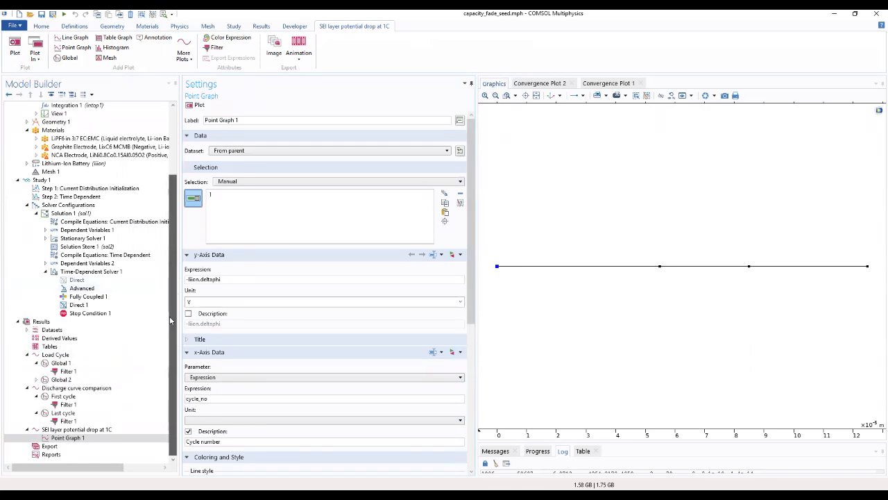
Step: Add a filter to the point graph with the logical inclusion expression dch_start_filter
right_click(61, 438)
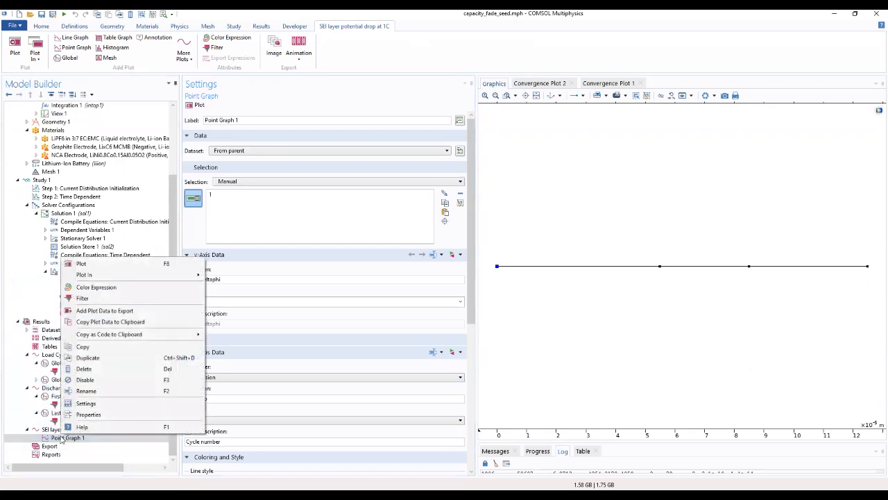
left_click(88, 299)
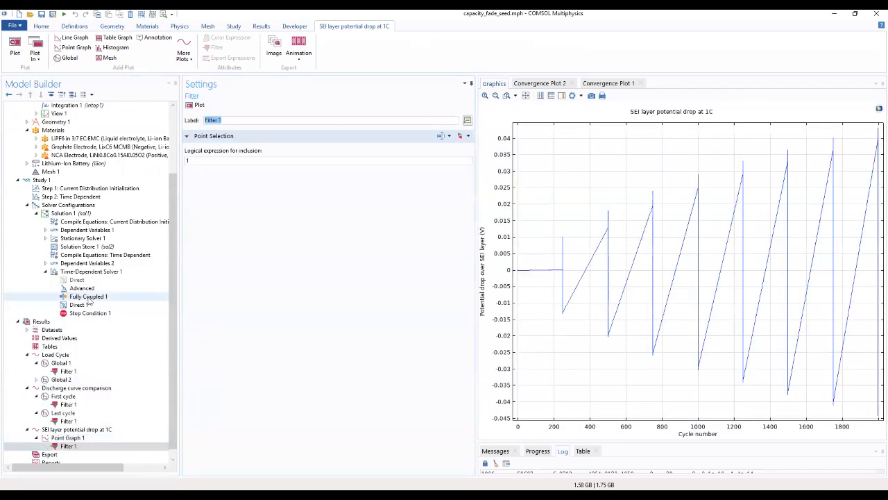
left_click_drag(199, 161, 155, 170)
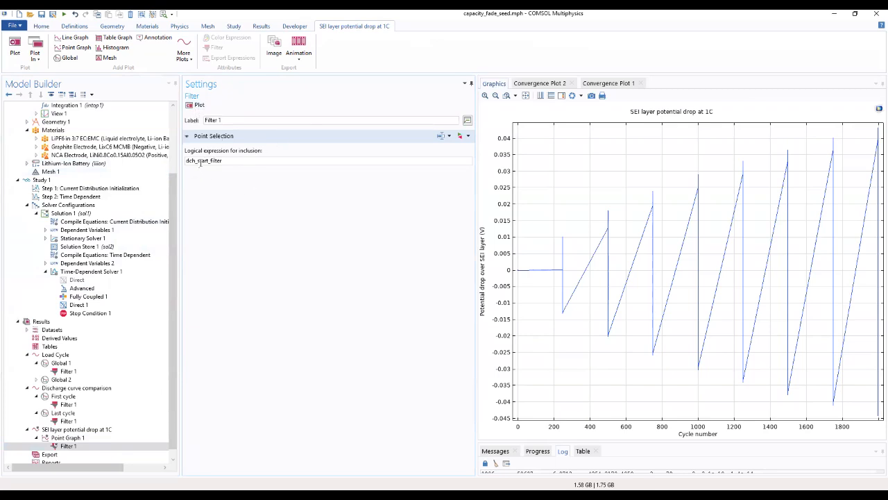
Step: Duplicate the filtered point graph within the SEI layer potential drop at 1C plot group
left_click(67, 438)
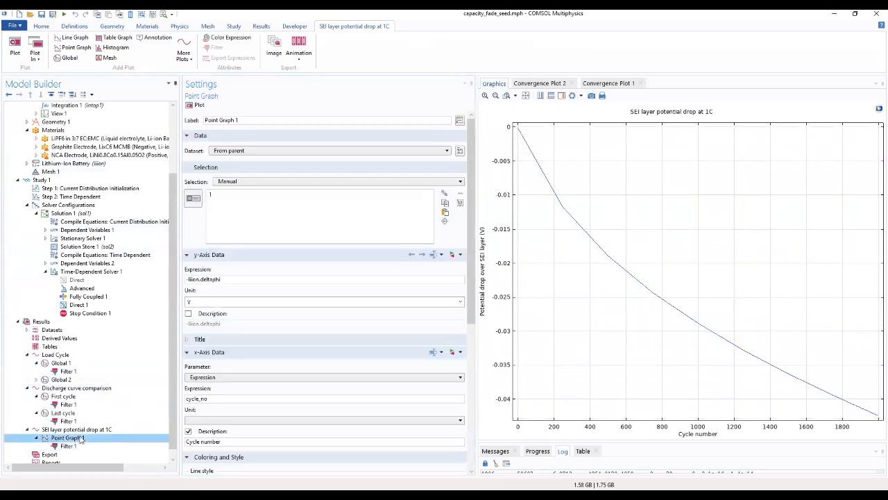
right_click(81, 437)
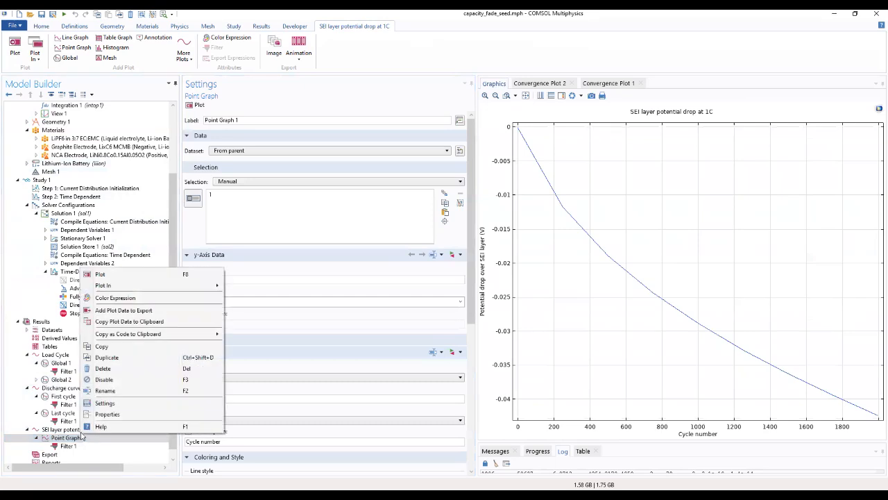
left_click(101, 359)
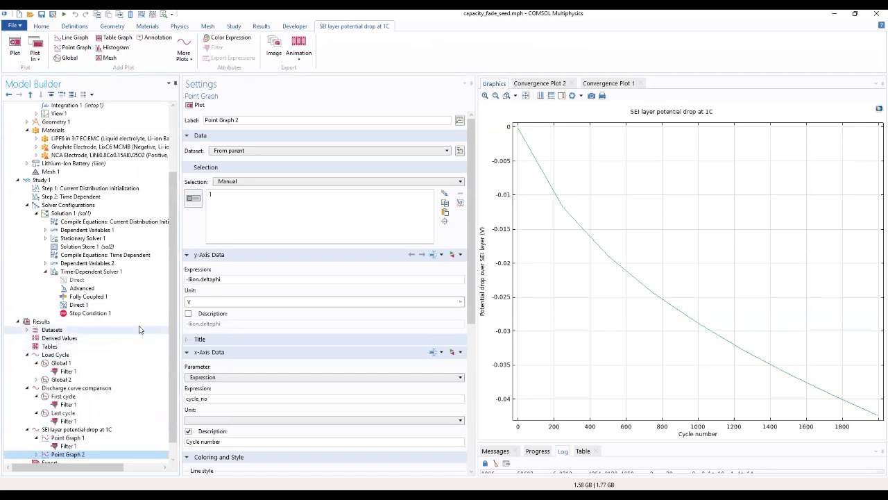
Step: Change the duplicated point graph's selection from point 1 to point 2, the boundary between the negative electrode and separator
left_click(195, 199)
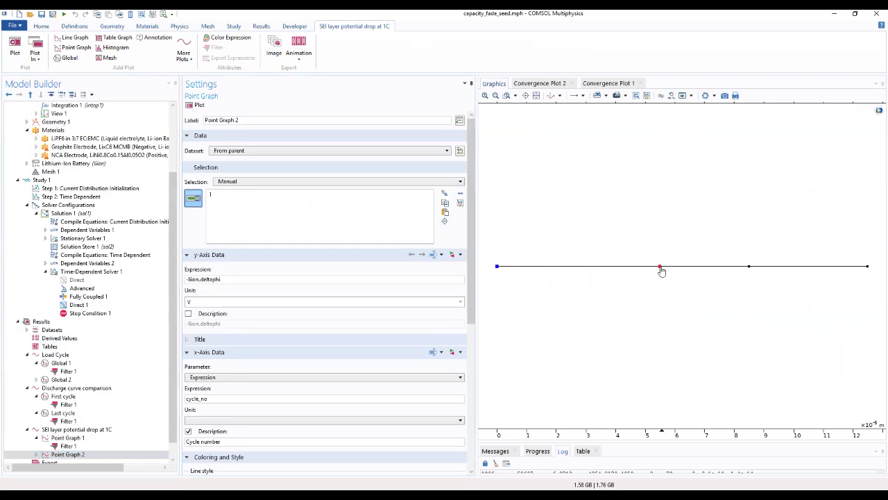
left_click(660, 267)
left_click(225, 195)
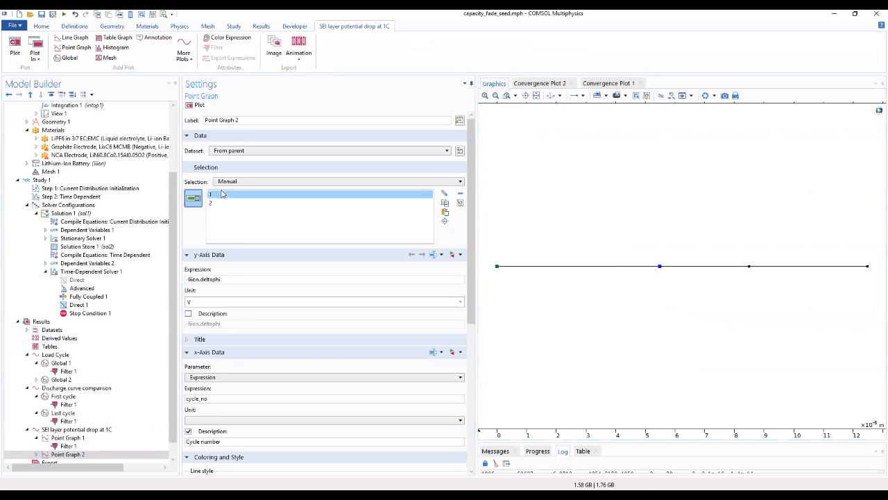
left_click(460, 193)
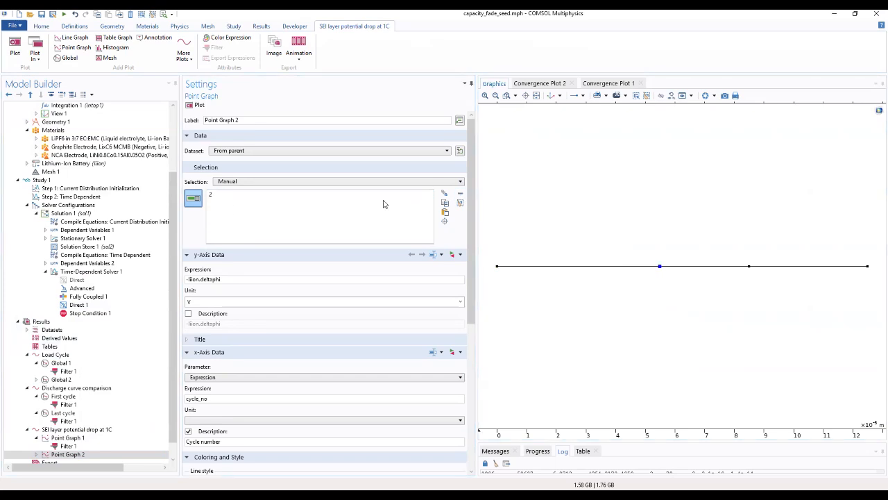
Step: Change the duplicated point graph's manual legend text to "At negative elctrode-separator"
scroll(445, 347, "down", 8)
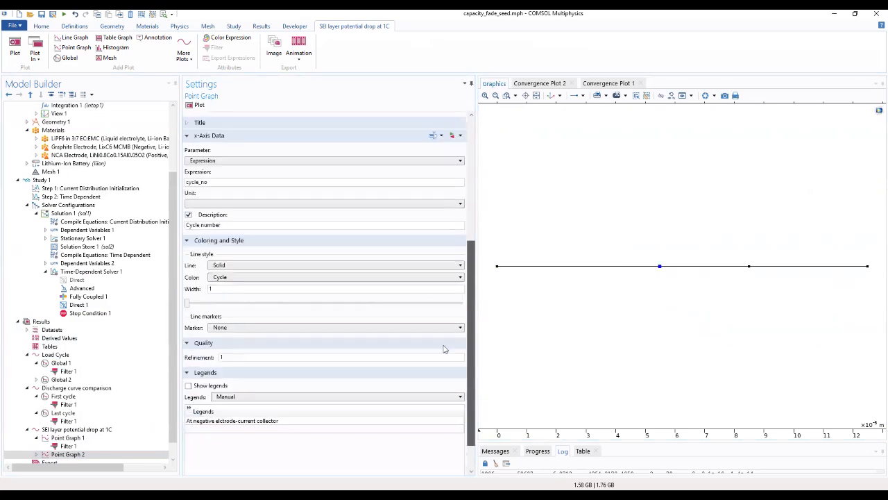
left_click(281, 390)
left_click(281, 392)
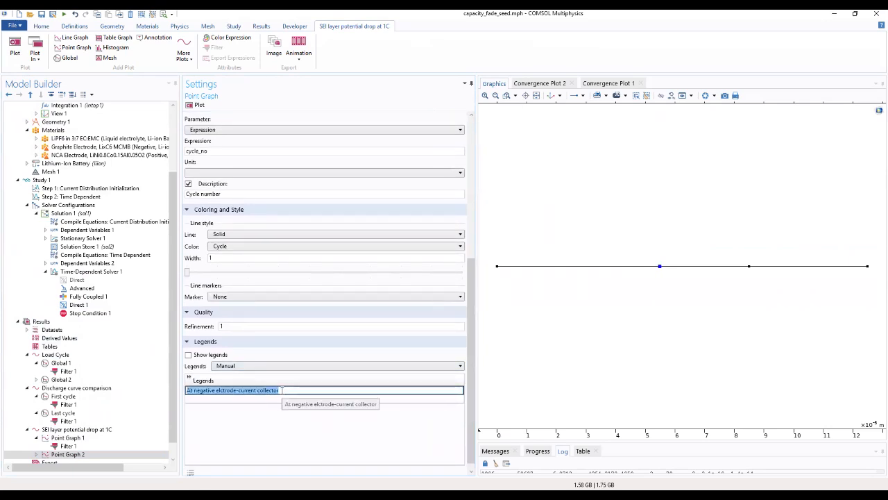
left_click(282, 390)
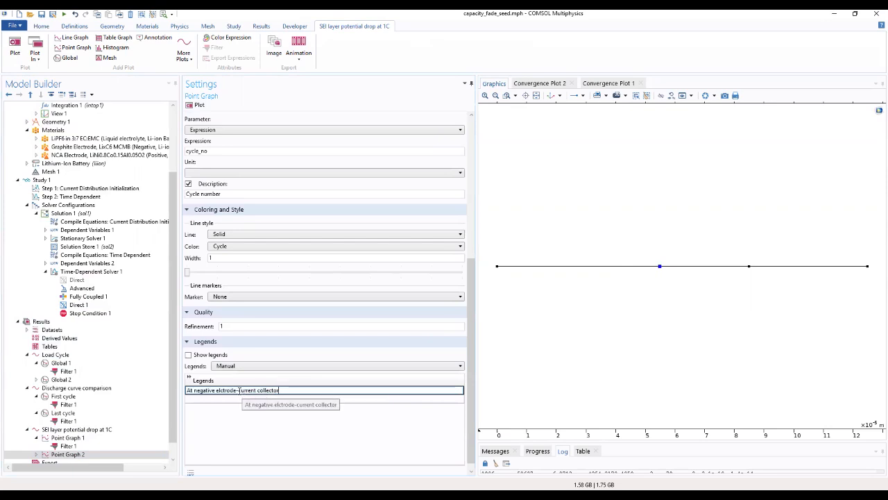
left_click_drag(239, 390, 286, 390)
type("separator")
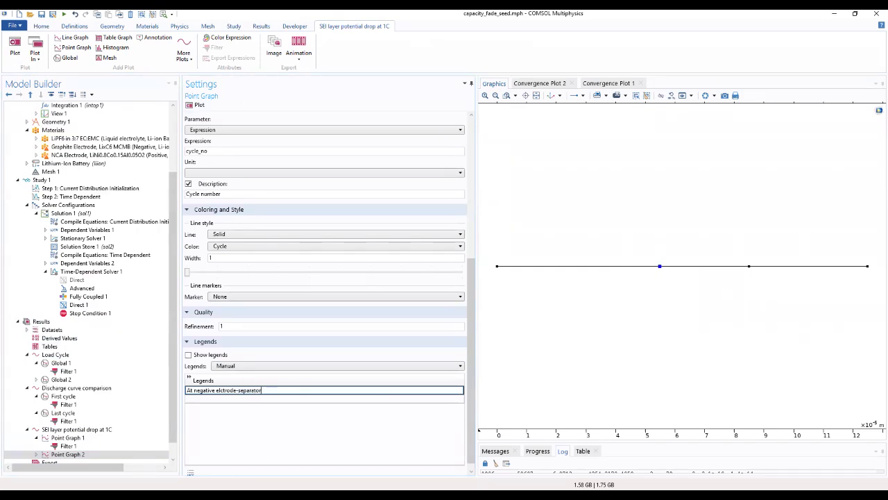
left_click(282, 445)
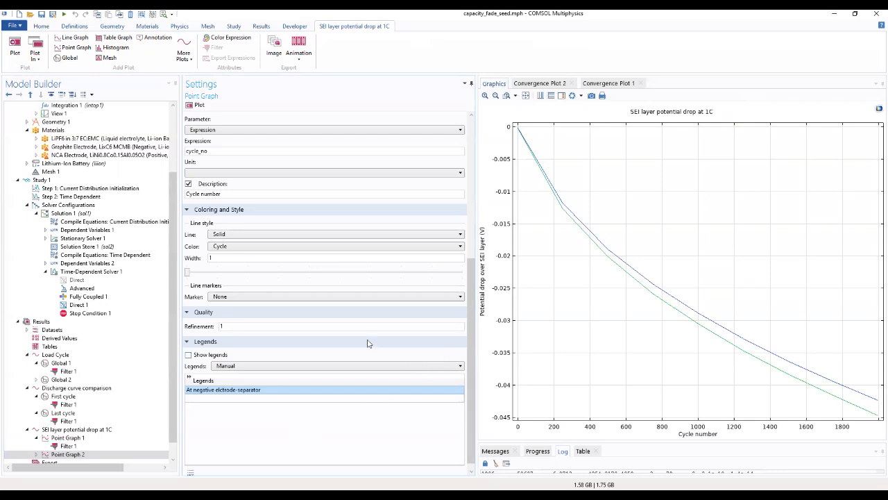
Step: Show the legends for both point graphs in the SEI layer potential drop at 1C plot group
left_click(190, 355)
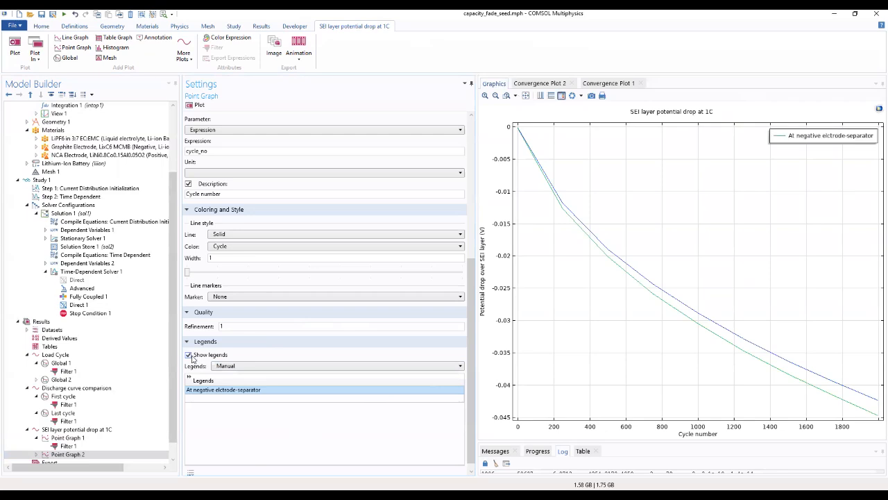
left_click(78, 439)
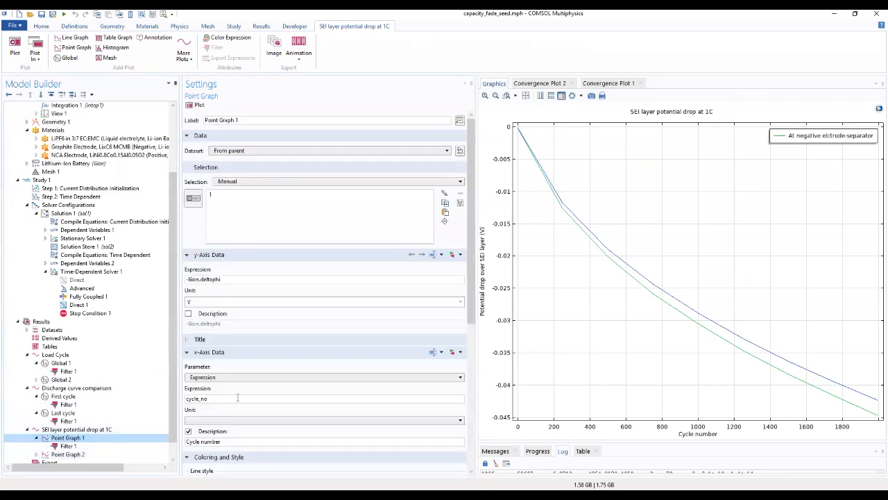
scroll(332, 372, "down", 10)
left_click(189, 347)
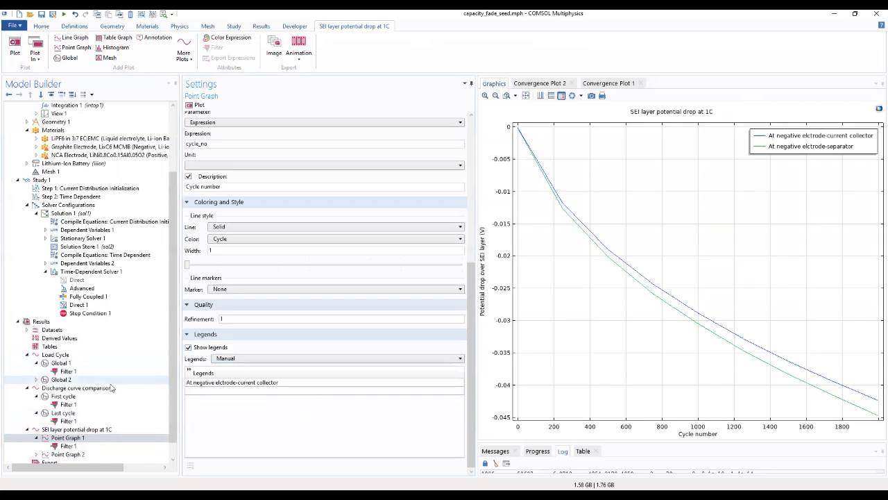
left_click(80, 455)
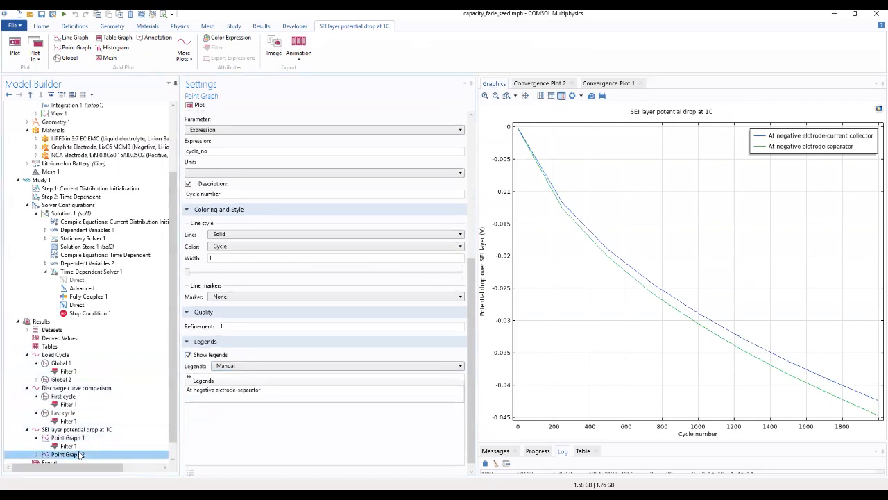
Step: Duplicate the SEI layer potential drop at 1C plot group and label the copy "Electrolyte volume fraction"
left_click(120, 430)
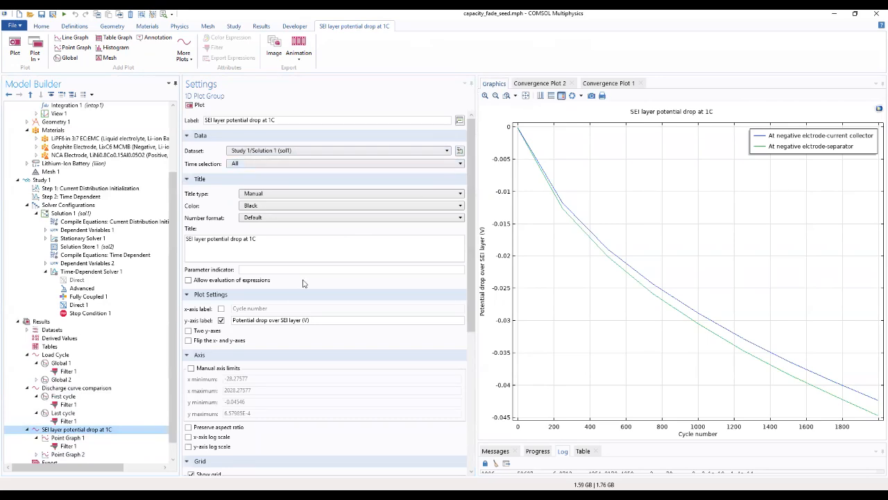
right_click(112, 432)
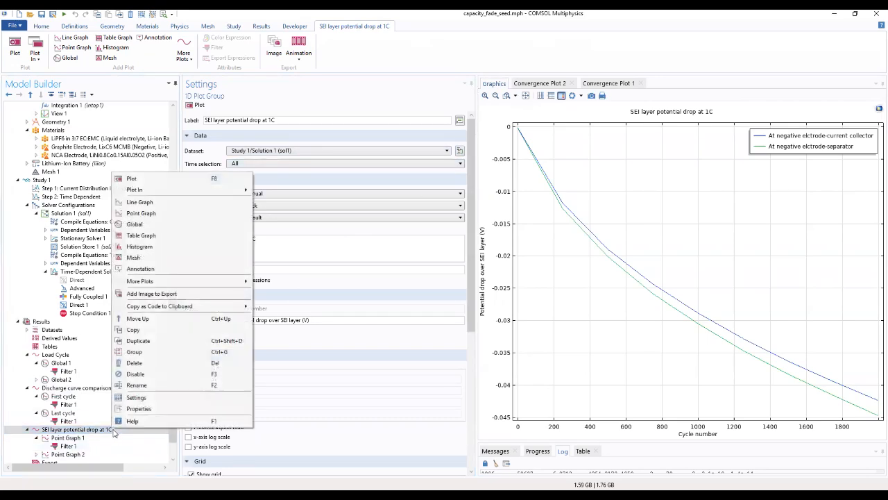
left_click(148, 341)
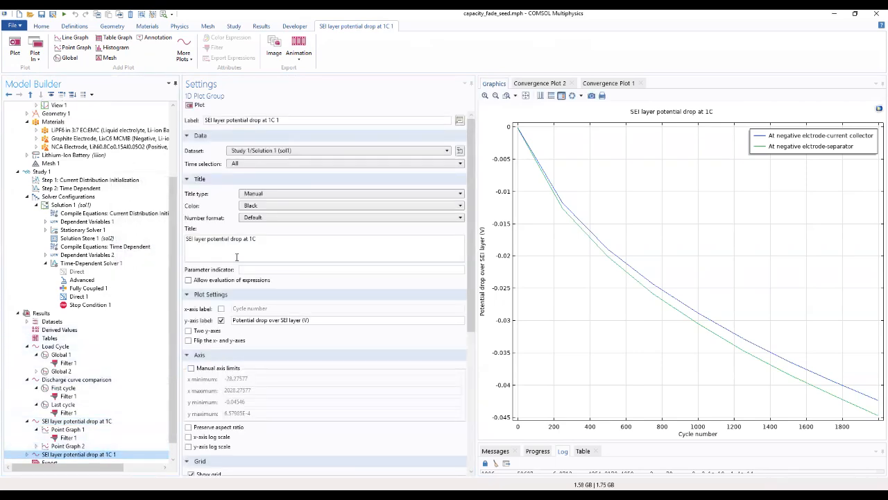
left_click_drag(290, 118, 189, 123)
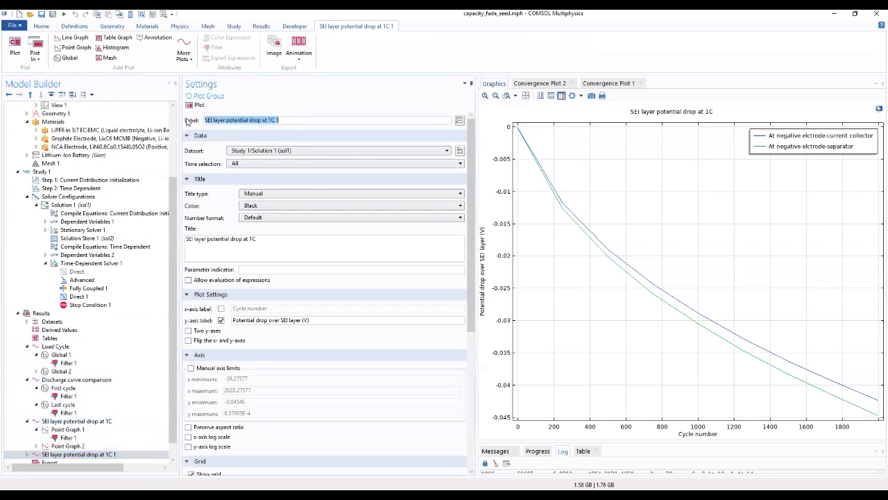
type("Electrolyte")
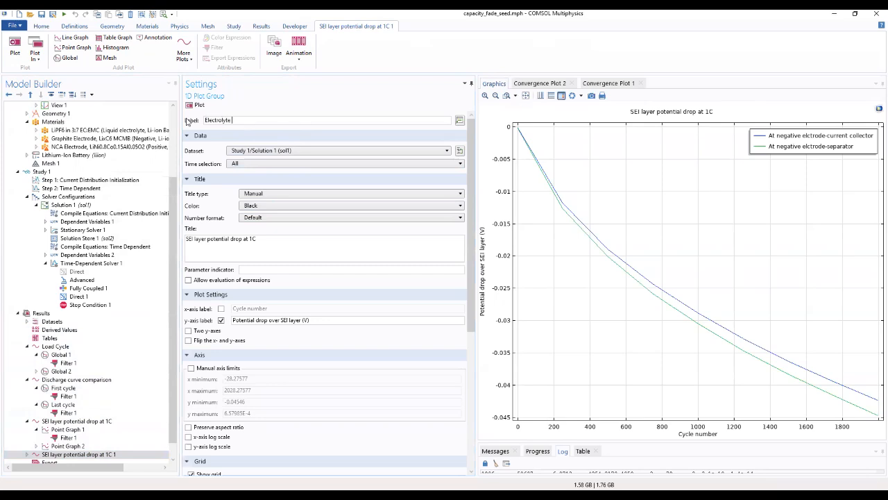
type("volume fraction")
Step: Set both the y-axis label and the title of the duplicated plot group to "Electrolyte volume fraction"
left_click_drag(330, 318, 223, 323)
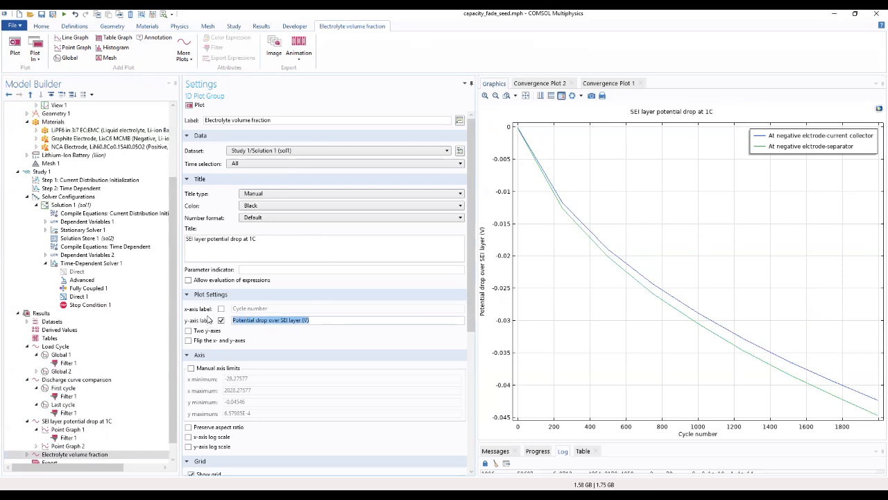
type("Electrolyte volume fraction")
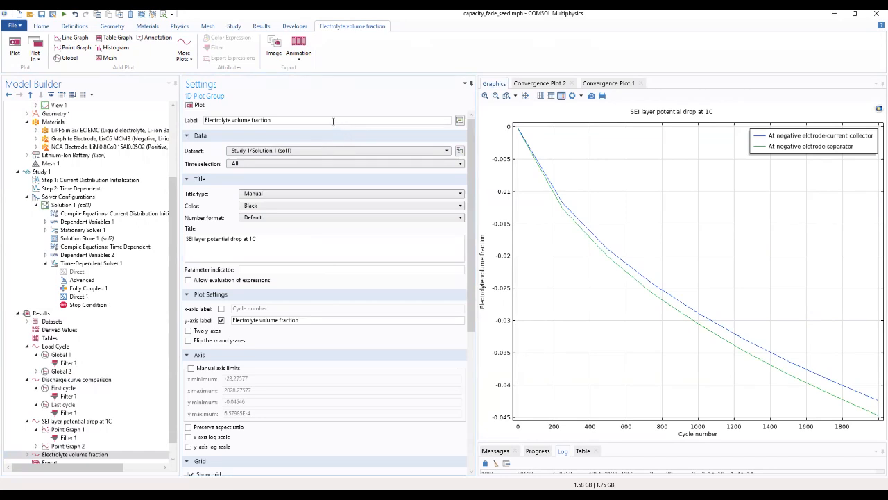
left_click_drag(281, 122, 185, 137)
key("ctrl+c")
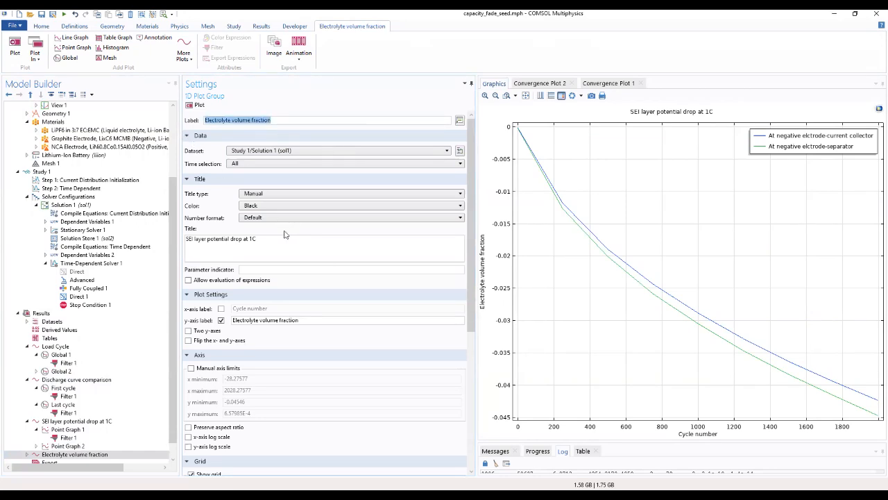
left_click_drag(281, 242, 158, 227)
key("ctrl+v")
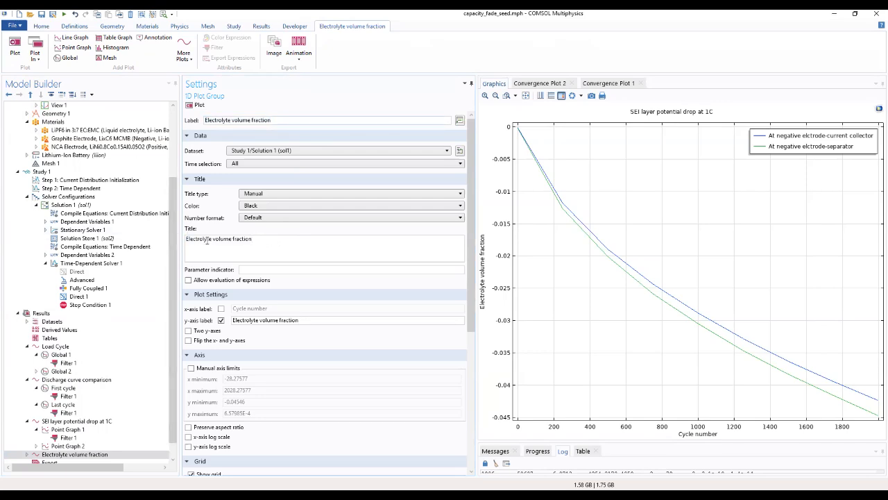
Step: Set the y-axis expression of Point Graph 1 in the Electrolyte volume fraction group to liion.epsl
left_click(28, 454)
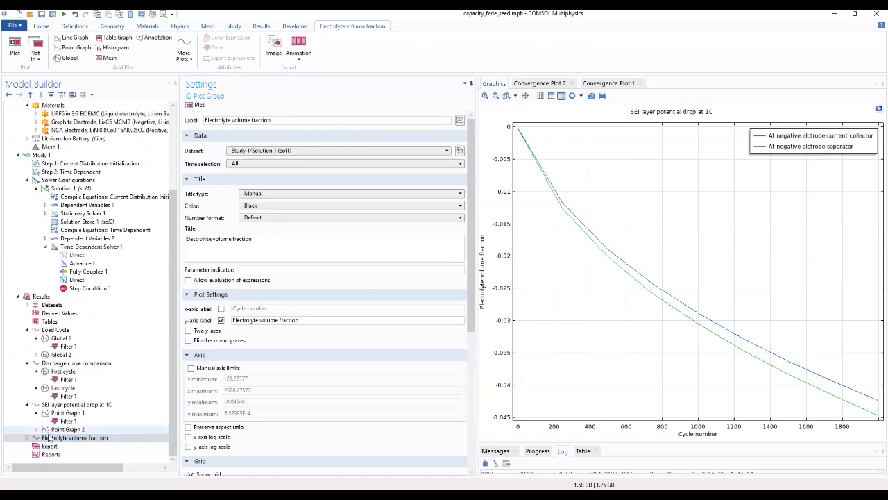
left_click(27, 438)
left_click(61, 446)
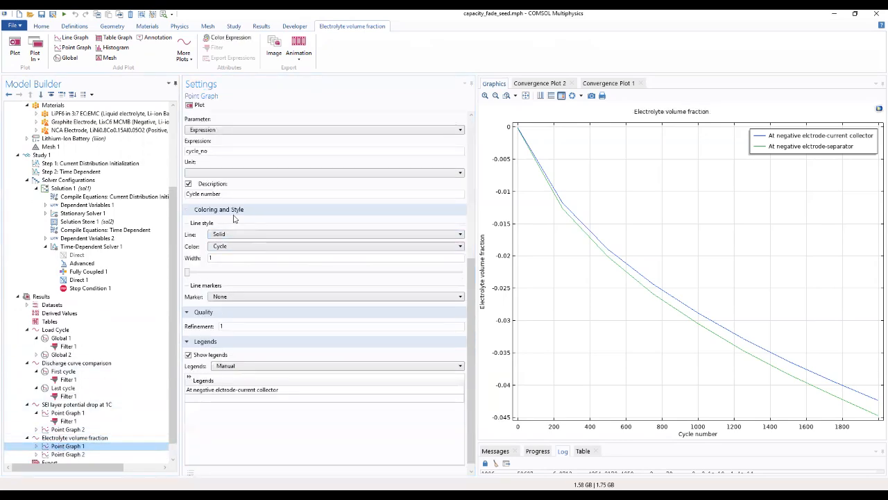
left_click_drag(469, 275, 464, 162)
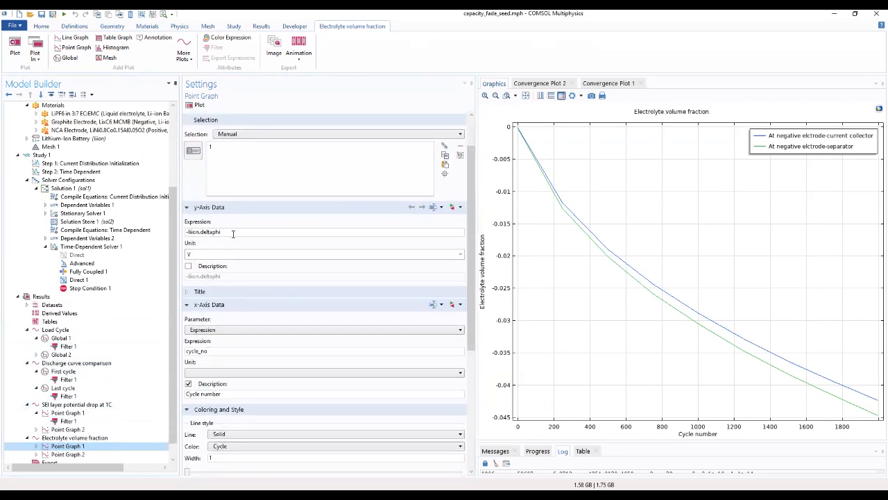
left_click_drag(234, 231, 164, 230)
type("li")
type("eps")
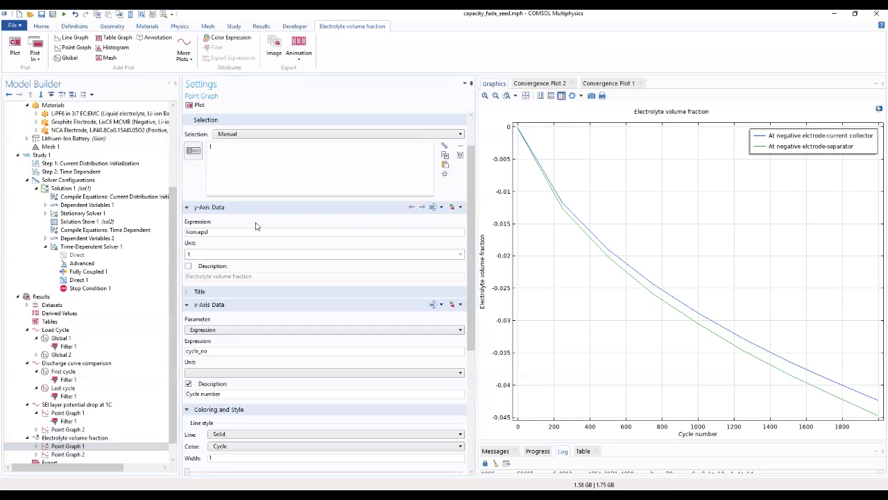
Step: Reuse Point Graph 1's expression in Point Graph 2 as the y-axis expression down(liion.epsl) and plot it
left_click_drag(208, 232, 186, 234)
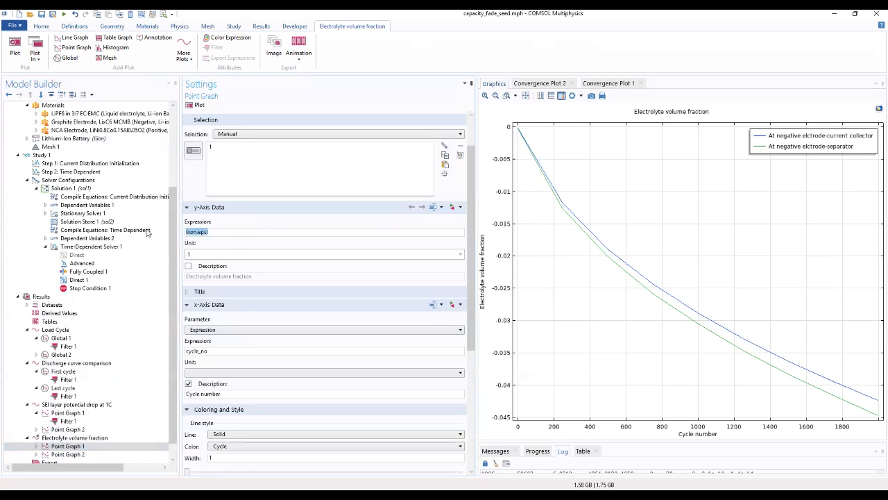
right_click(197, 233)
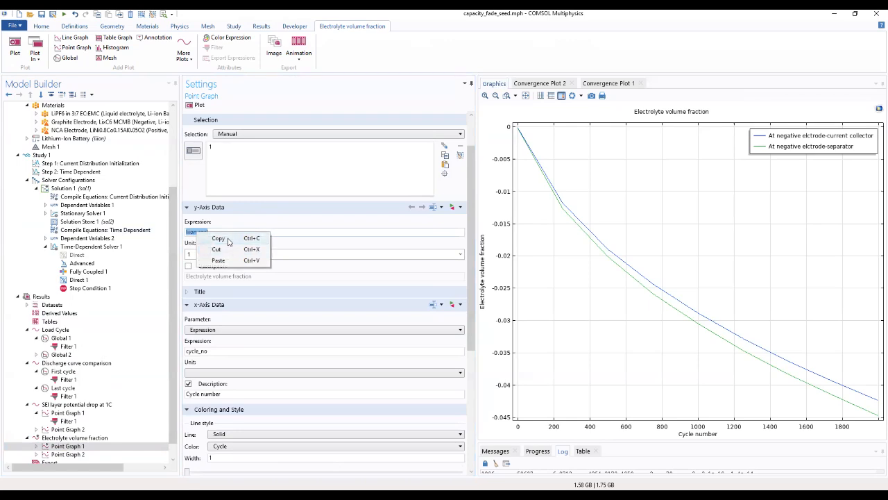
left_click(227, 239)
left_click(69, 454)
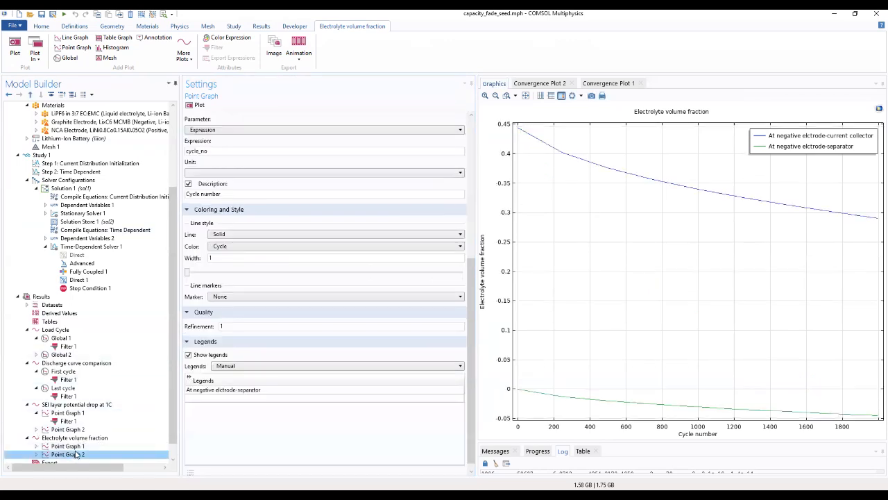
scroll(265, 255, "up", 1)
scroll(265, 255, "up", 5)
left_click(235, 186)
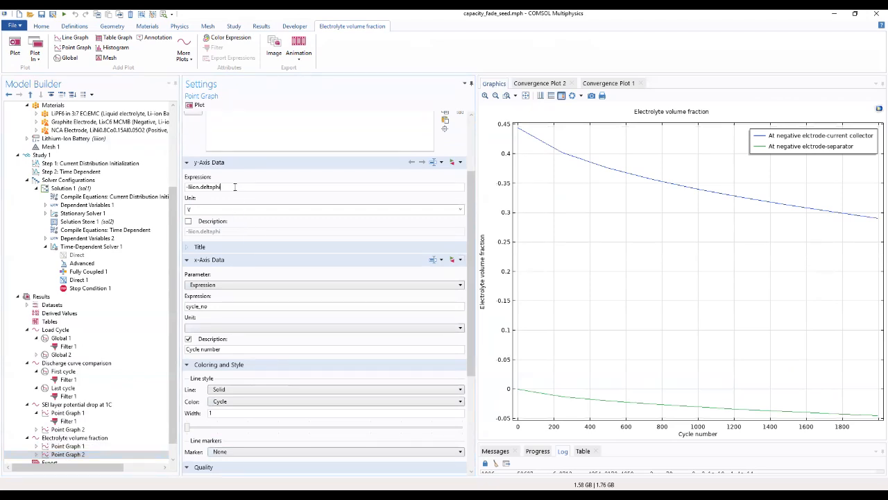
left_click_drag(221, 186, 165, 183)
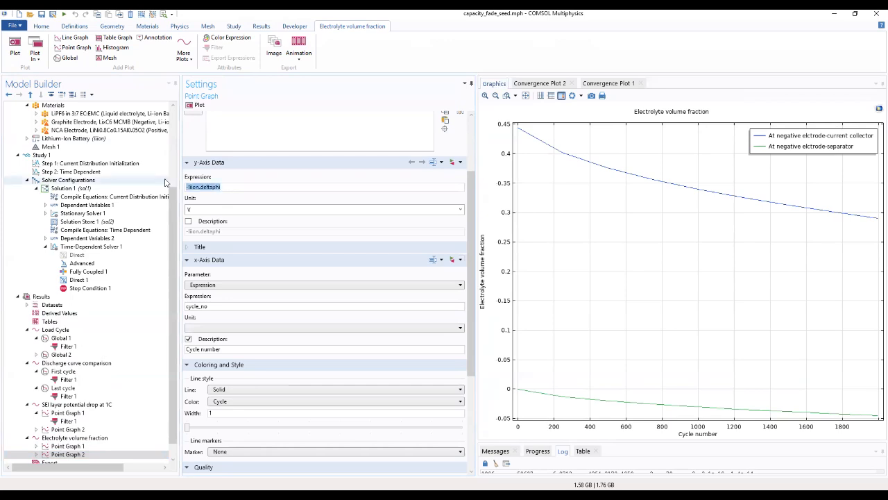
type("down(liion.epsl")
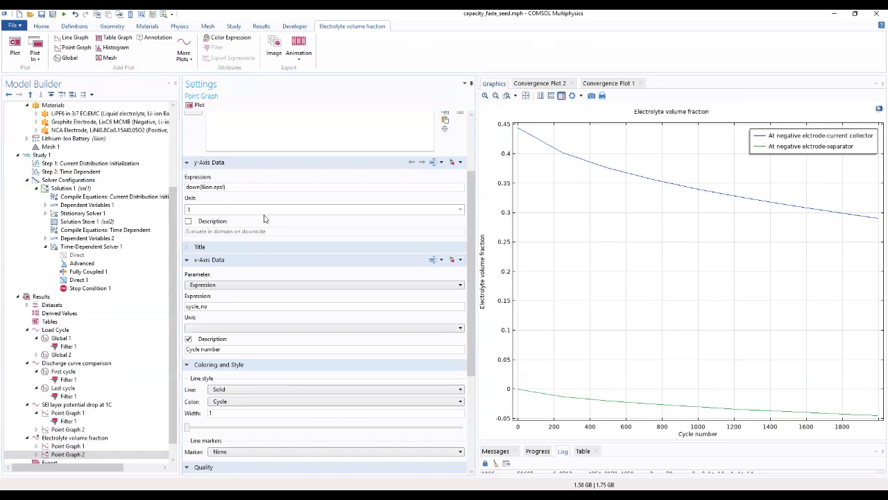
left_click(188, 106)
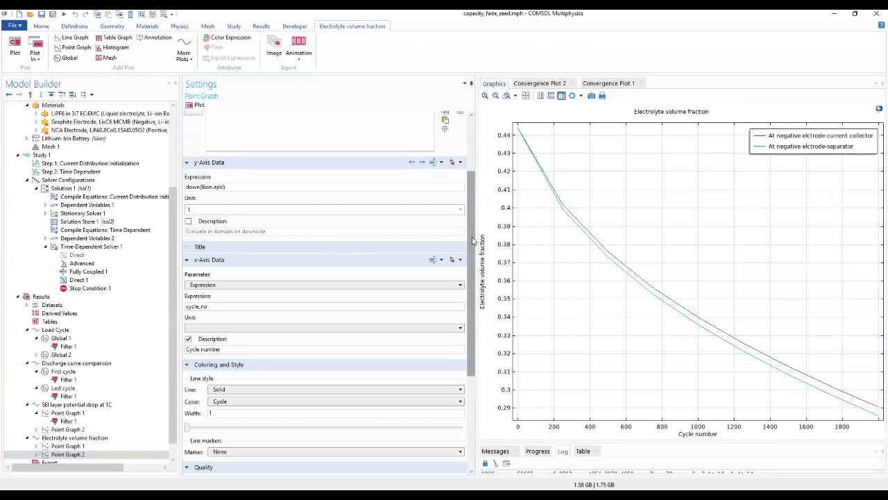
scroll(472, 241, "up", 3)
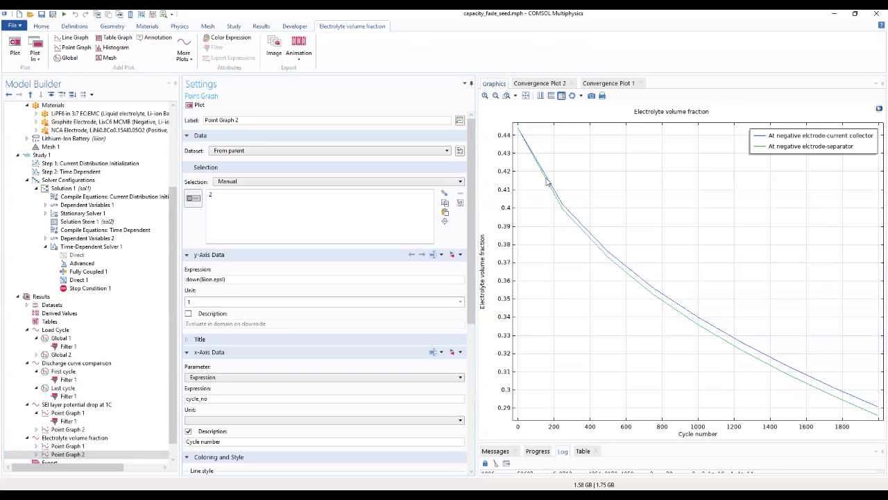
left_click(496, 97)
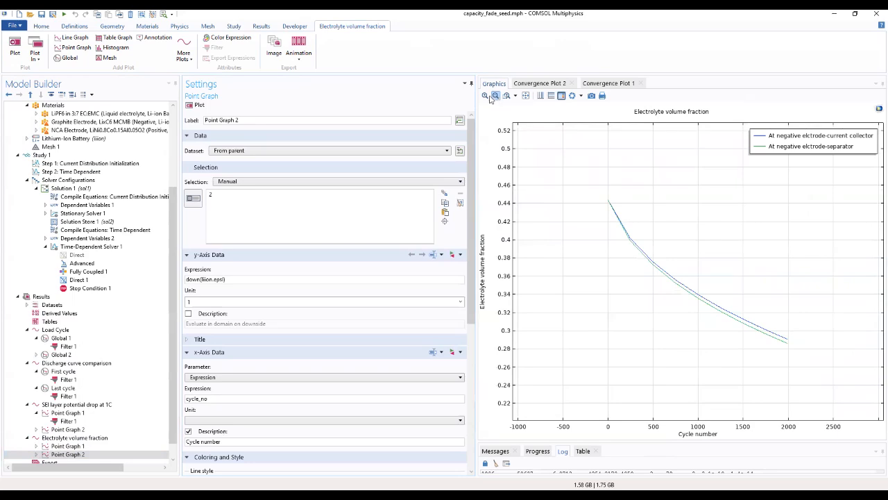
left_click(485, 96)
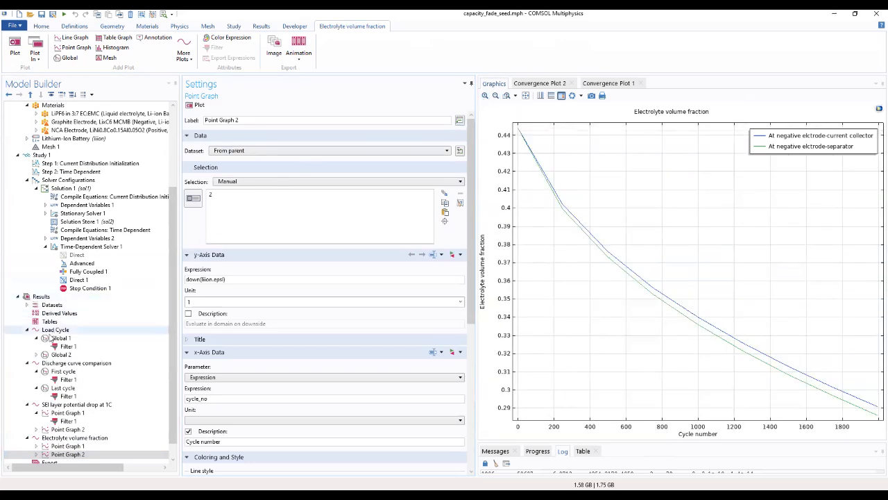
Step: Add a 1D plot group to the results and label it "Capacity vs. time"
left_click(45, 297)
right_click(51, 299)
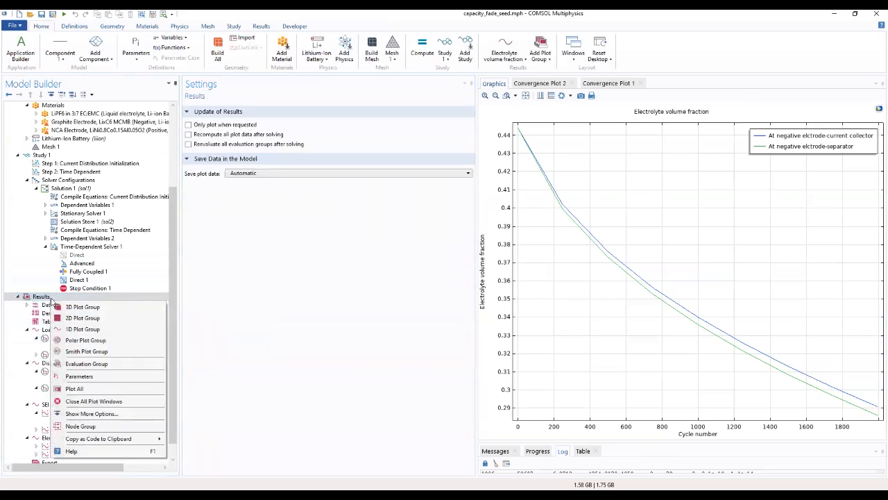
left_click(64, 331)
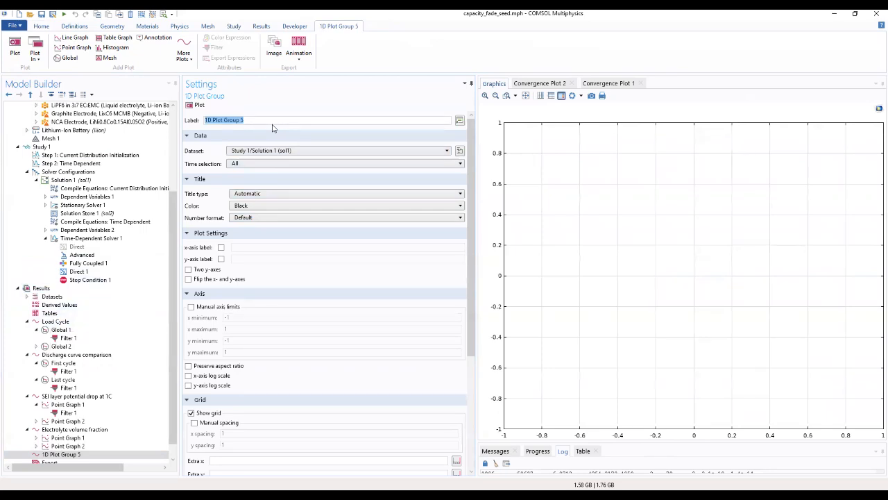
type("C")
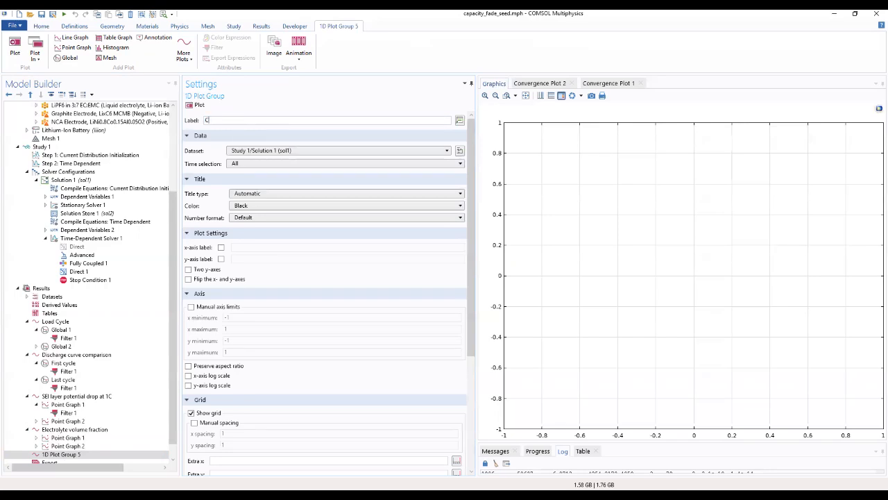
type("apacity vs. time")
Step: Set the title type of the Capacity vs. time plot group to None
left_click(305, 193)
left_click(305, 201)
left_click(305, 196)
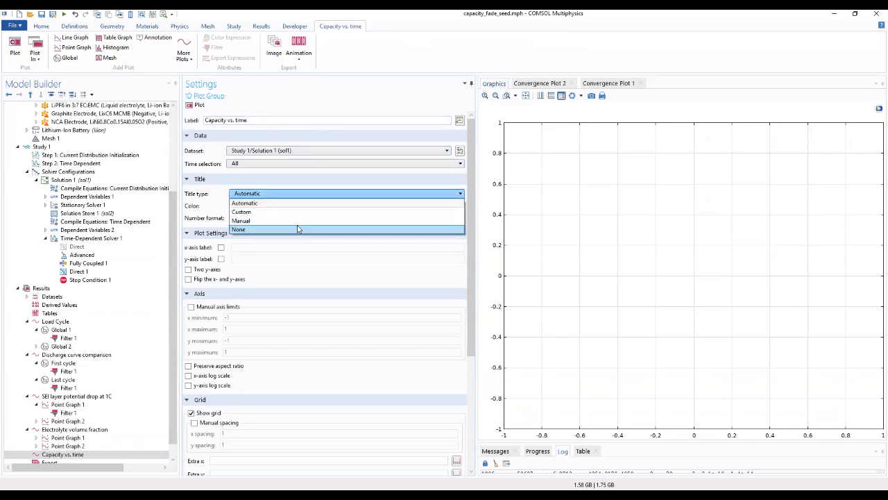
left_click(299, 229)
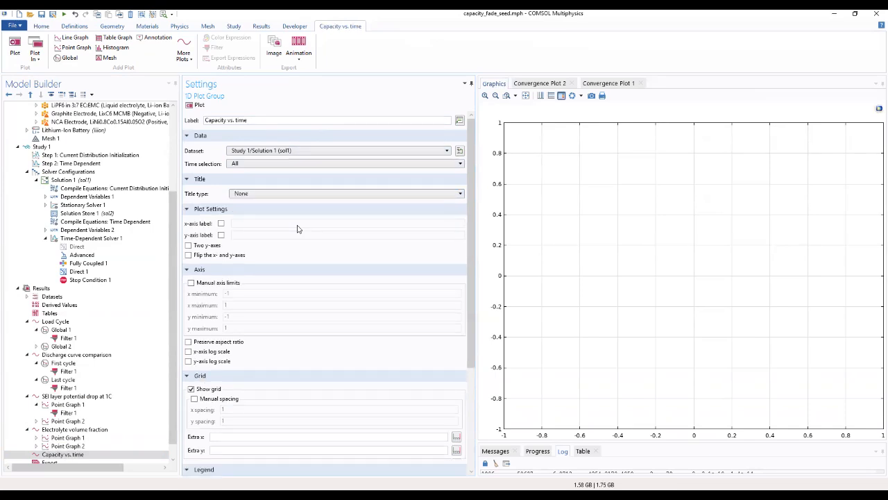
Step: Label the x-axis "Time (days)" and the y-axis "Relative capacity", and enable two y-axes for the plot group
left_click(221, 224)
left_click(221, 235)
type("Time (days")
left_click(250, 235)
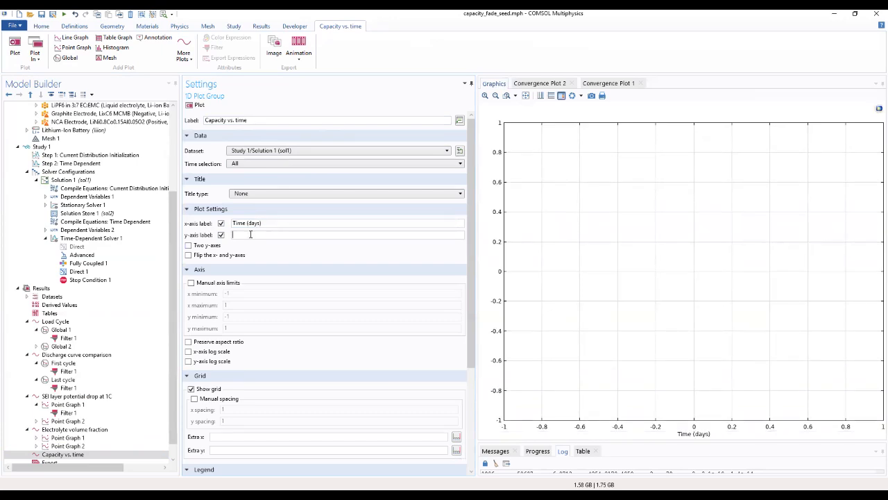
type("Rela")
type("tive capacity")
left_click(288, 248)
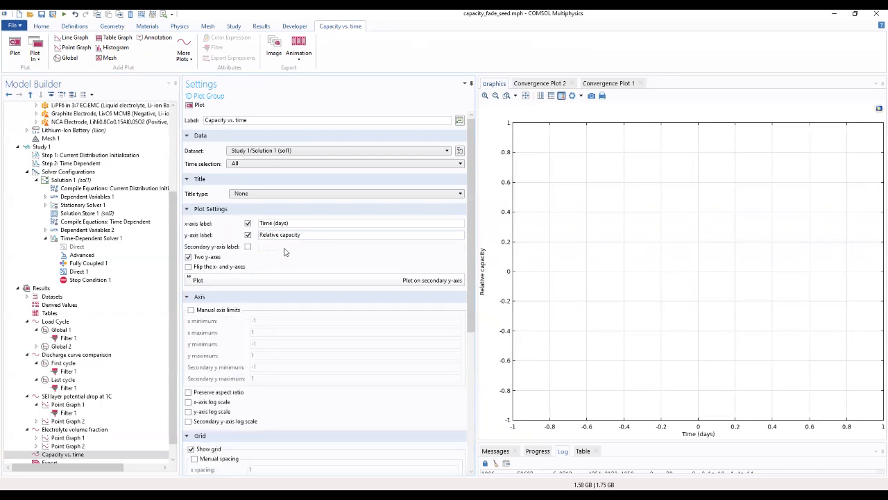
Step: Add a Global plot to Capacity vs. time and enter the y-axis expression (Q0-comp1,inop1(Q_SEI))/(Q0)
left_click(52, 455)
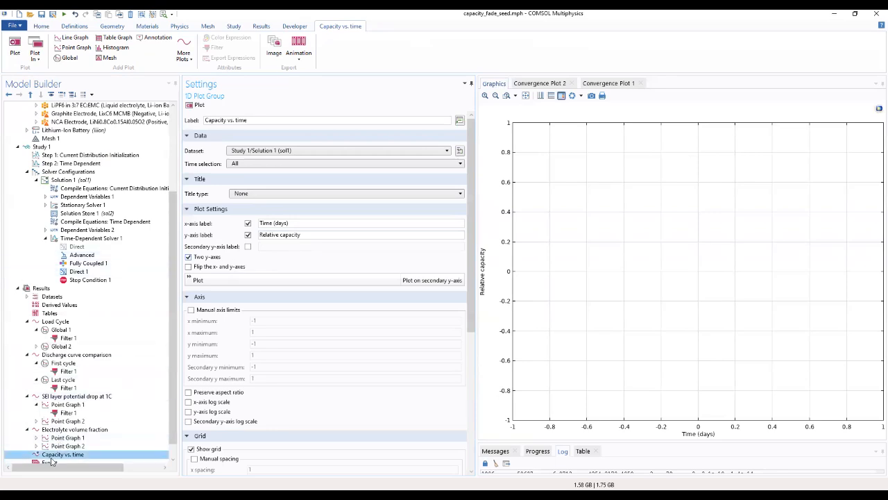
right_click(52, 455)
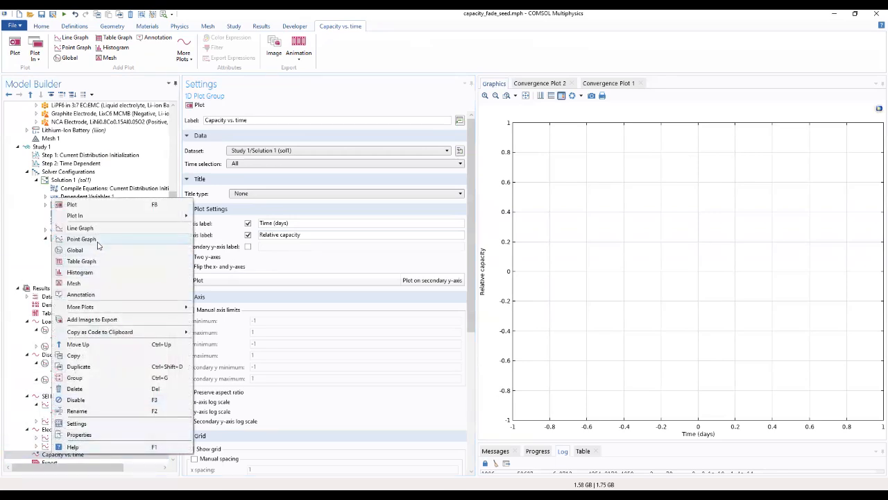
left_click(91, 255)
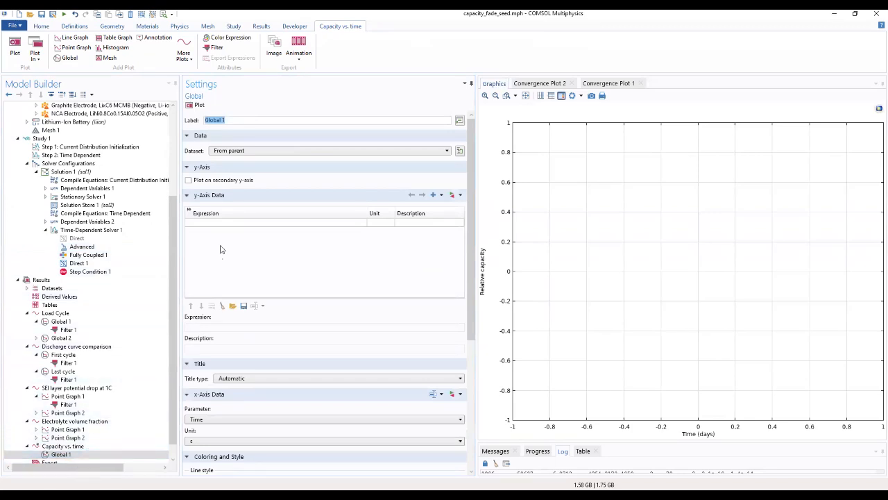
left_click(228, 223)
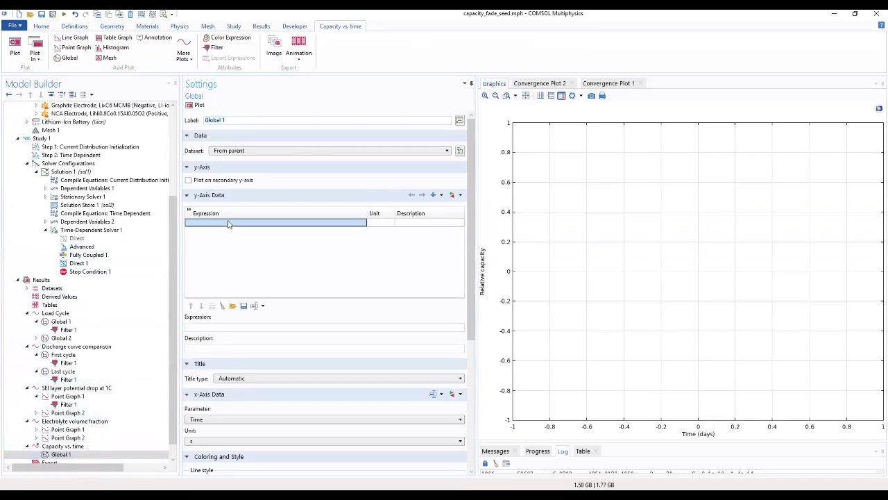
left_click(228, 222)
type("(")
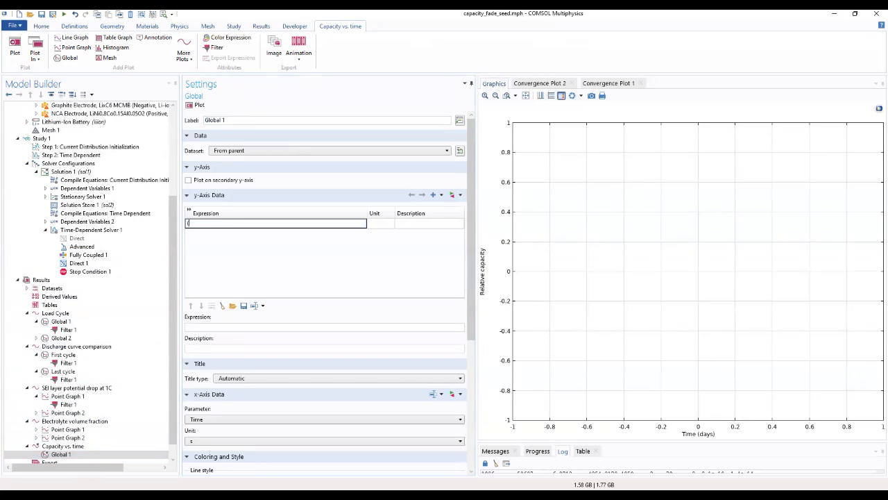
type("Q0-comp1.inop1(Q_s")
type("Q0)")
left_click(370, 249)
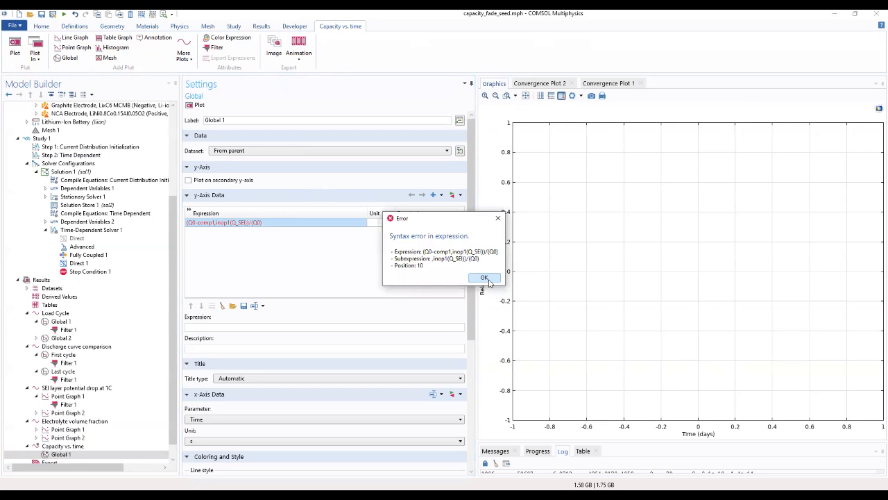
Step: Dismiss the syntax error and replace the comma after comp1 with a period in the Global plot's y-axis expression
left_click(484, 278)
left_click(360, 224)
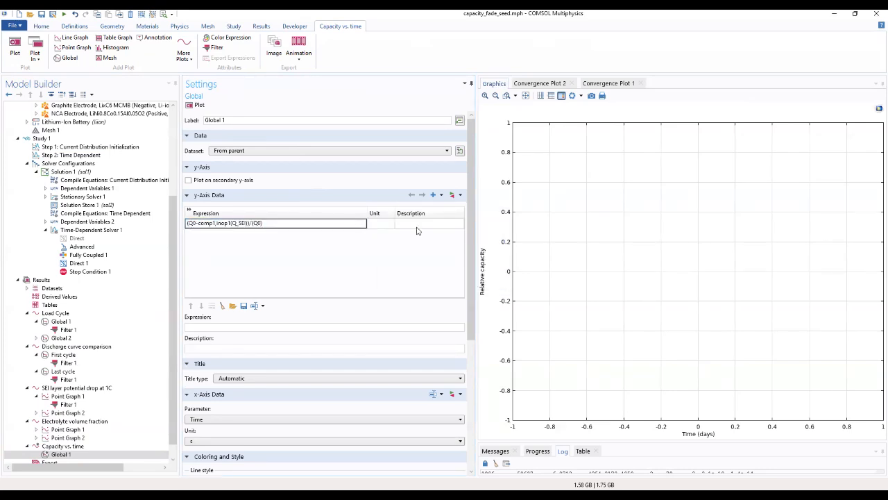
key("Right")
key("Right")
key("Right")
left_click(303, 239)
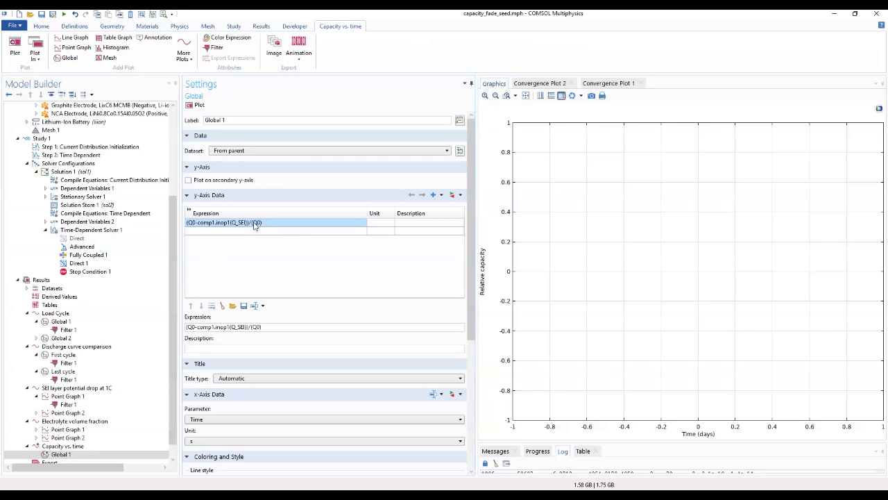
Step: Correct the operator name so the y-axis expression reads (Q0-comp1.intop1(Q_SEI))/(Q0)
left_click(197, 226)
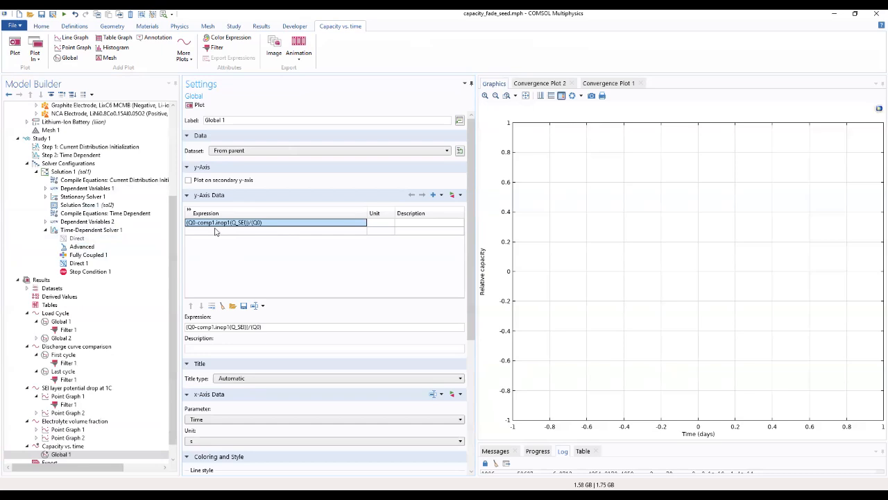
left_click(223, 223)
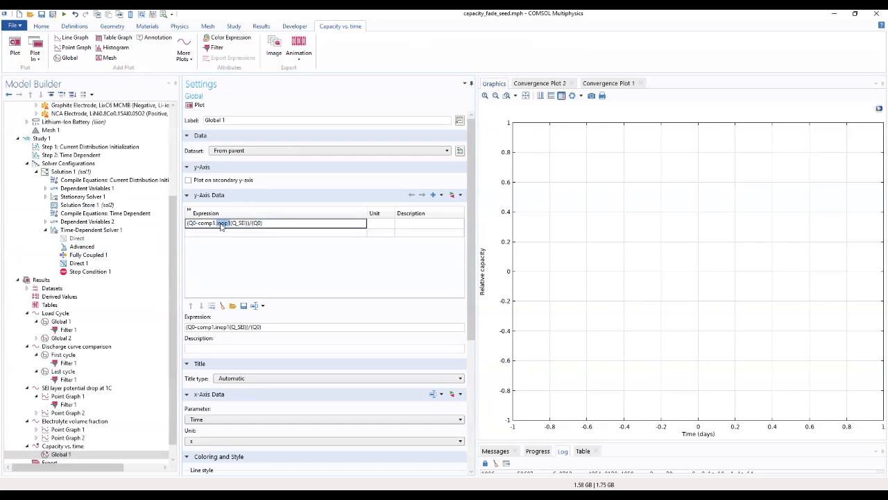
type("t")
key("BackSpace")
type("t")
key("Return")
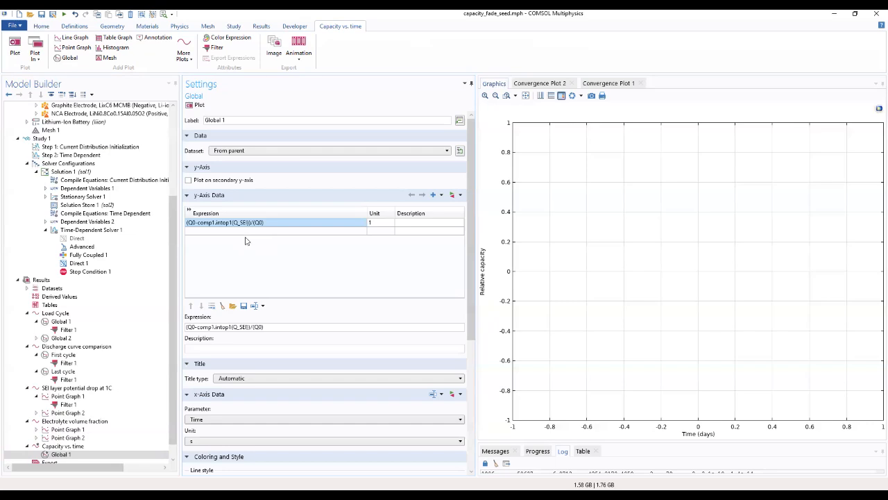
Step: Set the Global plot's x-axis parameter to the expression t*t_factor with unit d, and enable its description
left_click(241, 420)
left_click(236, 456)
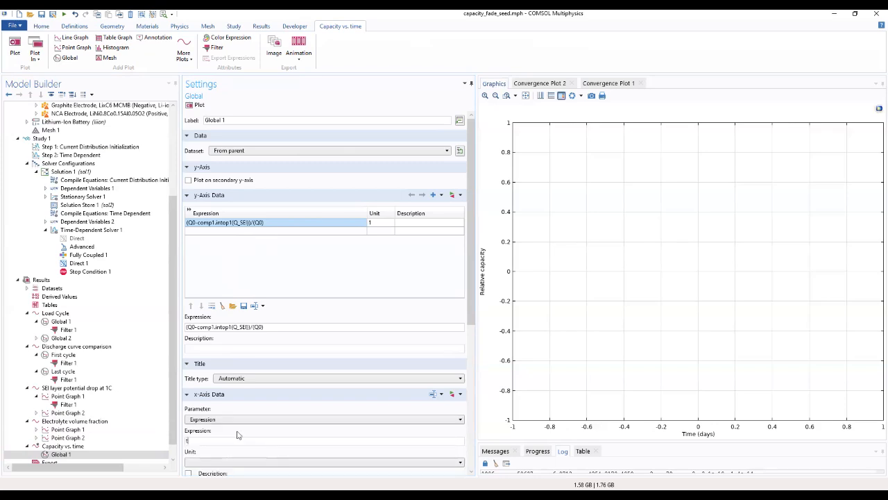
type("t*t_factor")
scroll(258, 448, "down", 3)
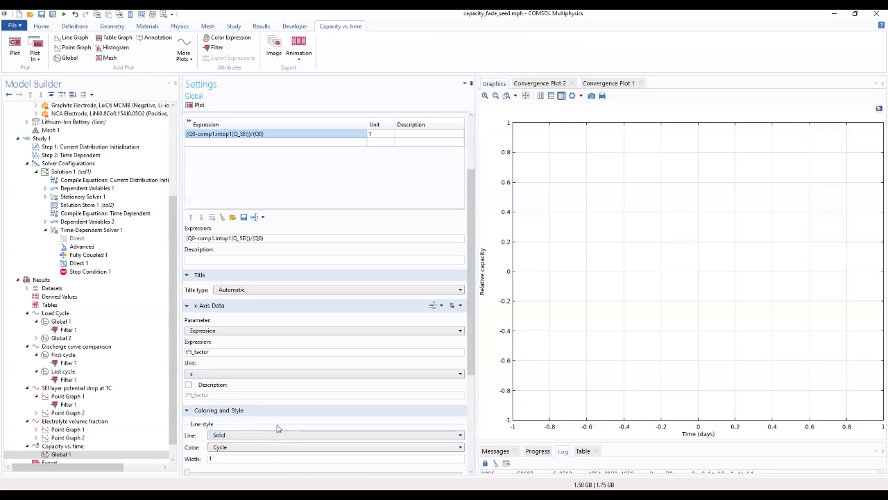
left_click(189, 384)
left_click(309, 373)
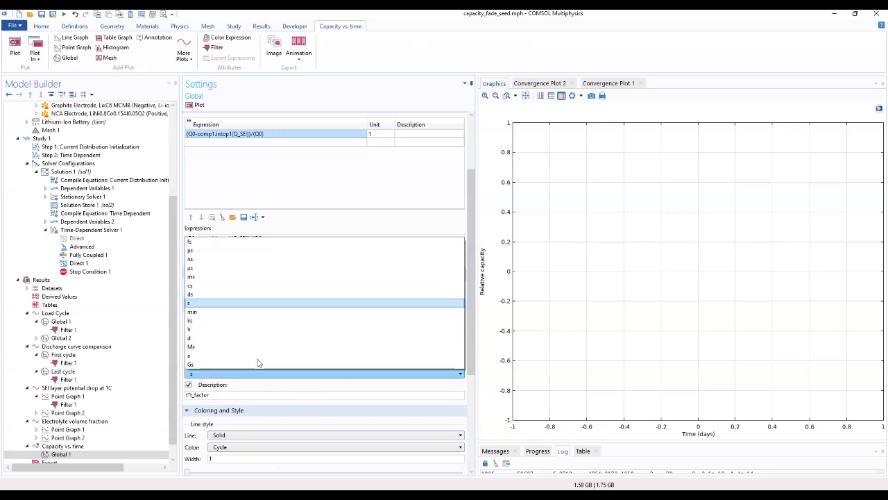
left_click(211, 338)
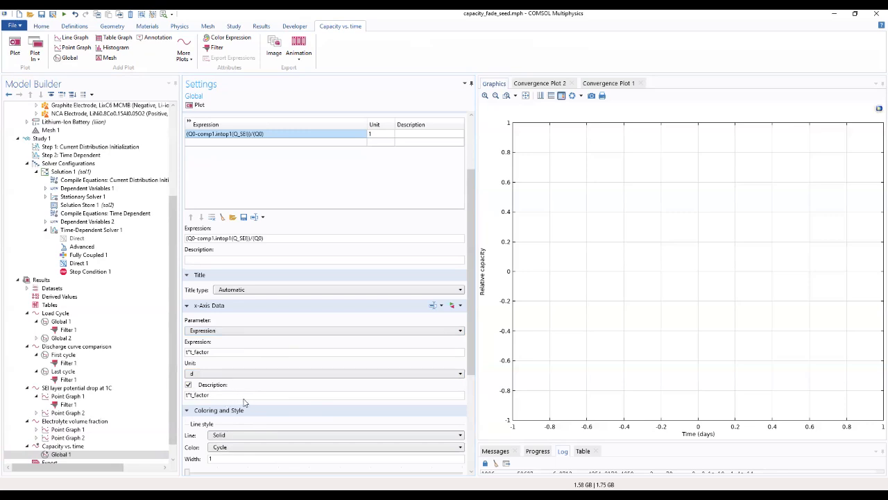
Step: Replace the x-axis description of the Global plot with "Time (days)"
left_click_drag(241, 396, 128, 382)
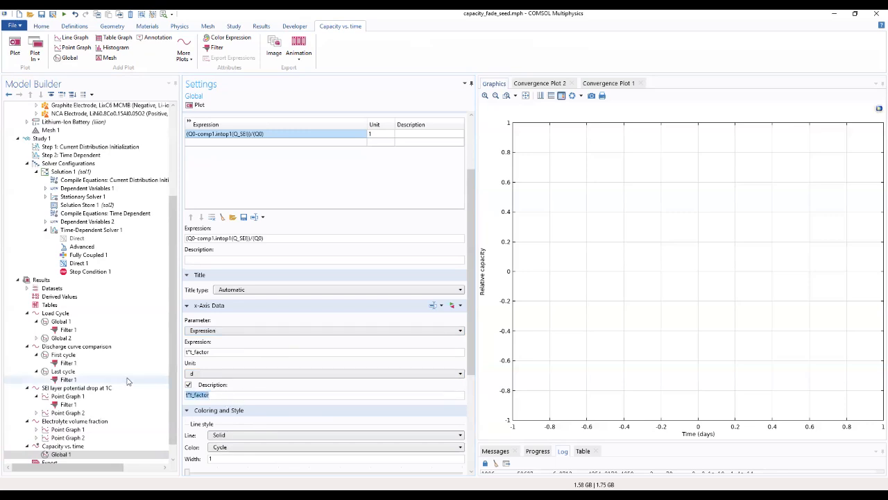
type("Timed")
key("BackSpace")
type("(da")
key("BackSpace")
key("BackSpace")
type("days)")
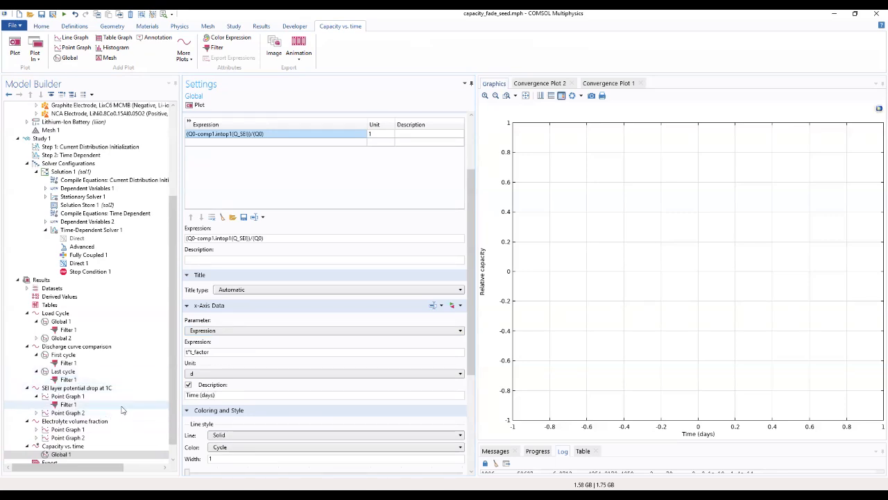
Step: Switch the Global plot to manual legends and enter the legend "Based on Cyclable lithium"
scroll(278, 451, "down", 5)
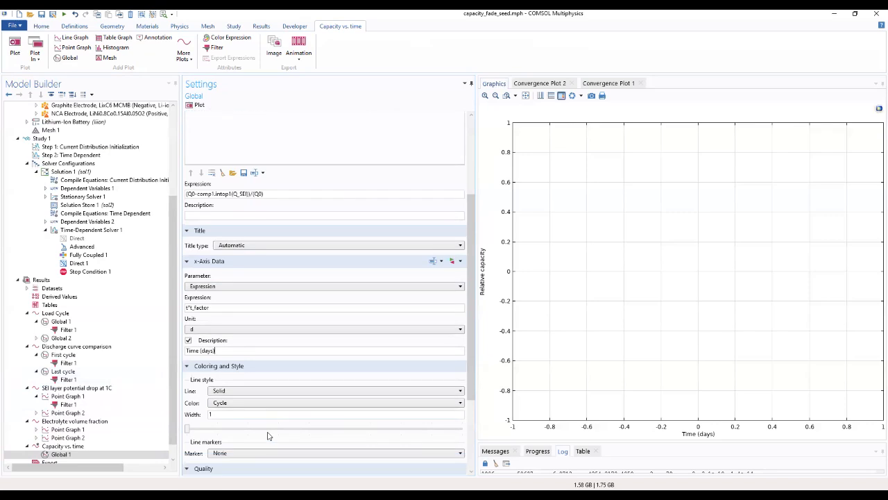
scroll(236, 453, "down", 2)
left_click(233, 403)
left_click(225, 414)
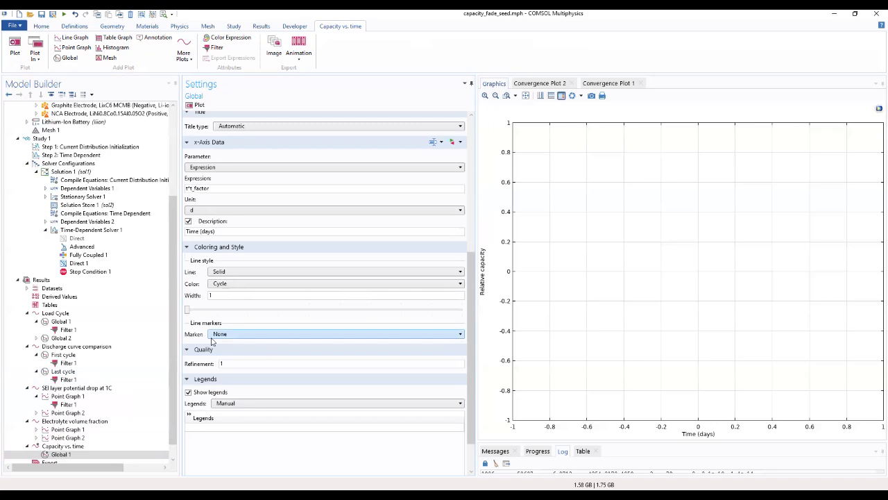
left_click(207, 427)
left_click(207, 426)
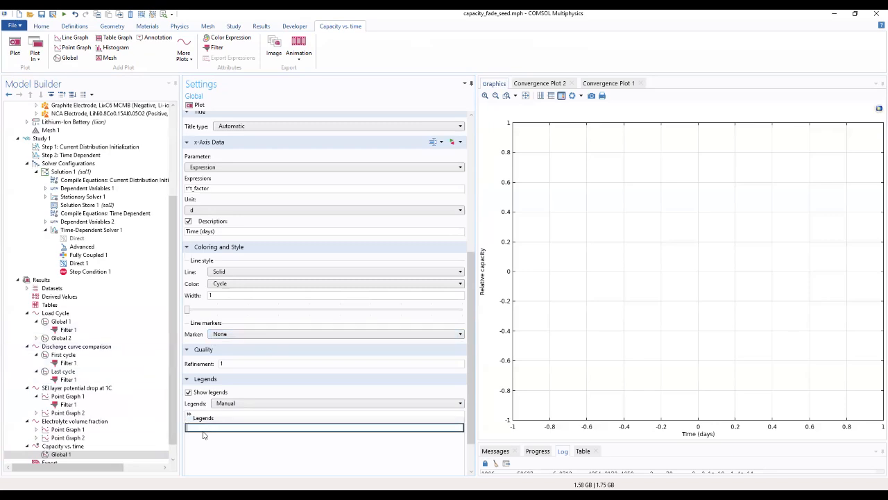
type("Based on Cyclable lithium")
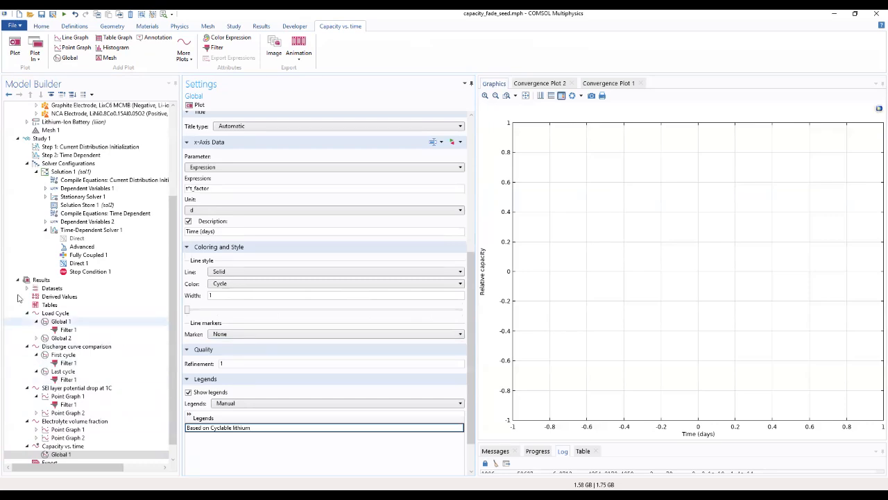
Step: Add a filter to Global 1 with the inclusion expression ch_start_filter and plot the result
left_click(66, 456)
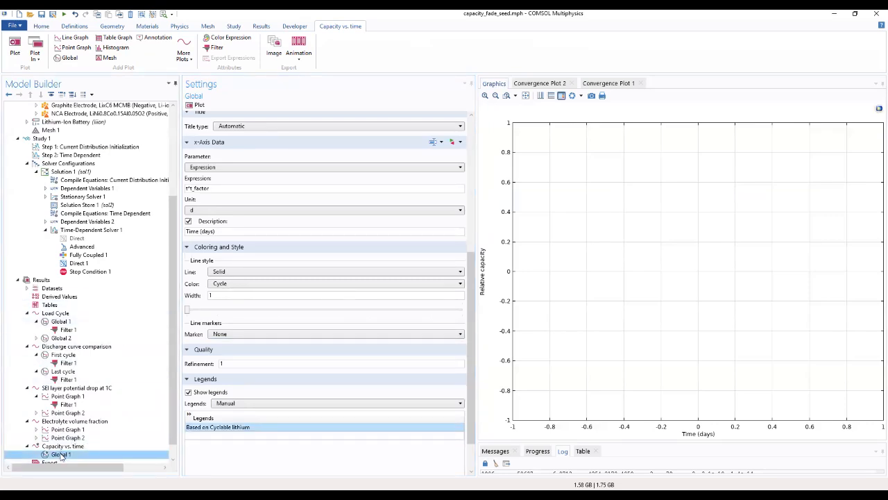
right_click(62, 456)
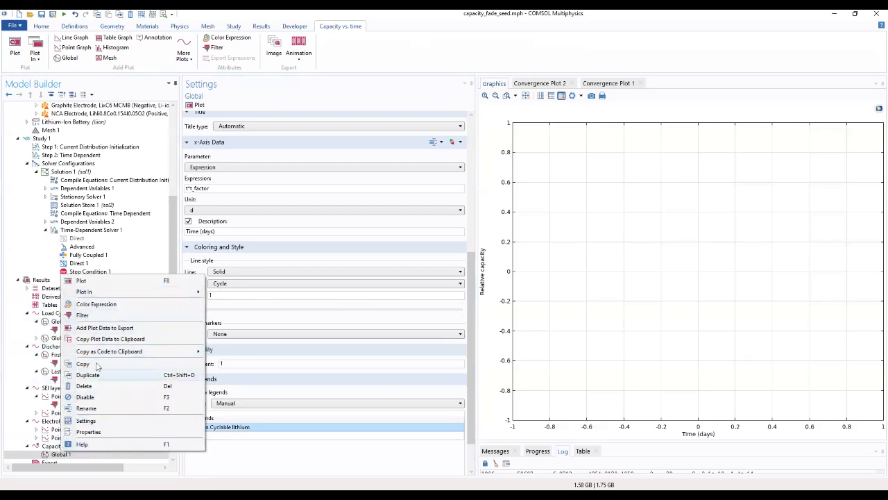
left_click(87, 315)
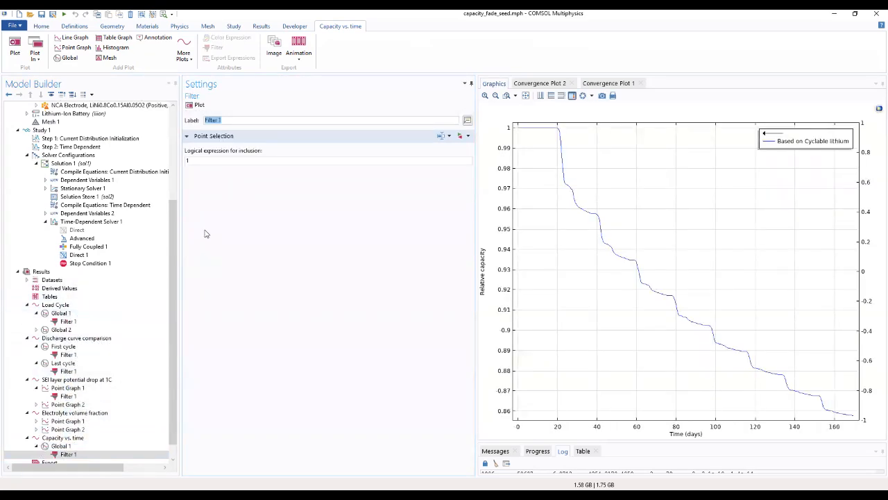
key("Tab")
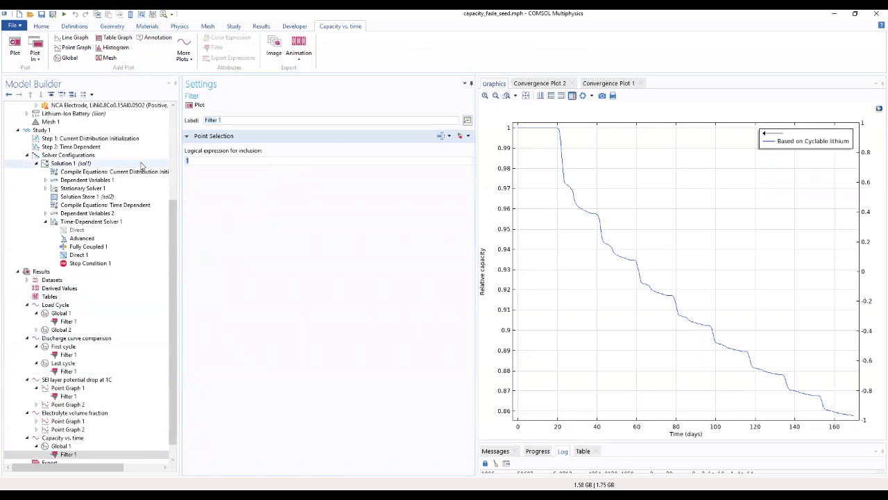
type("ch_start_filter")
left_click(189, 108)
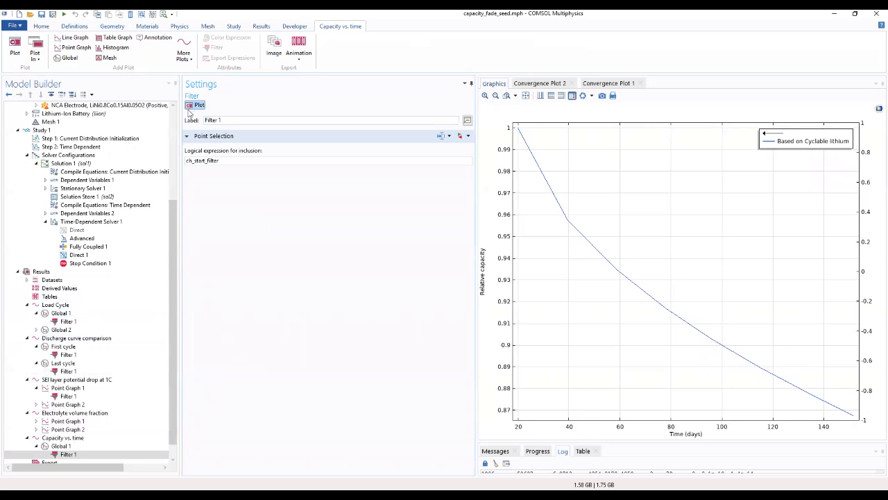
Step: Duplicate Global 1 with its filter in the Capacity vs. time plot group and expand the copy
left_click(71, 447)
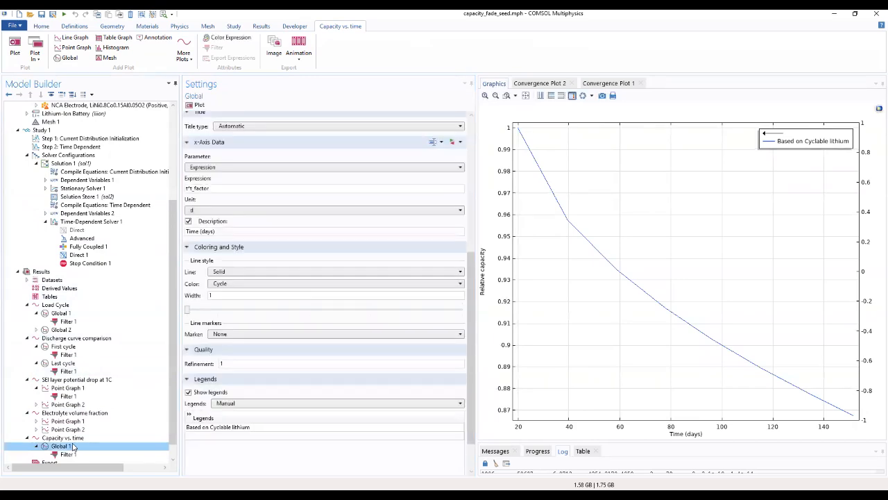
right_click(73, 447)
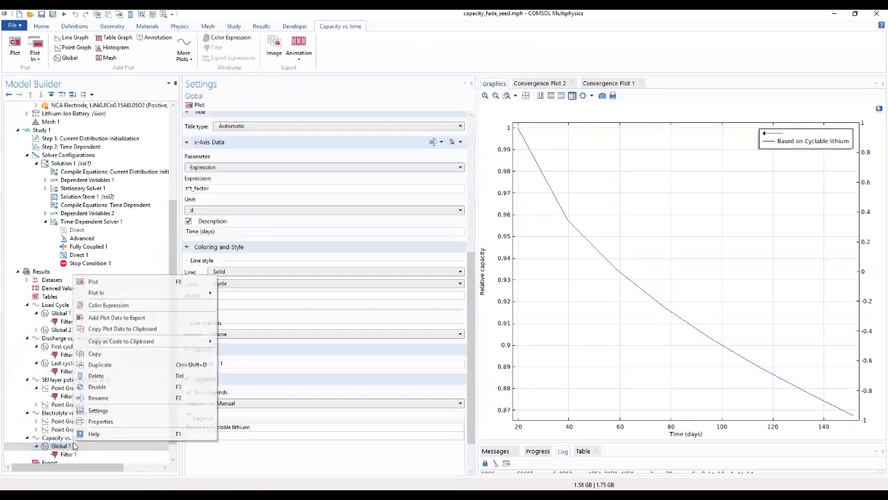
left_click(104, 366)
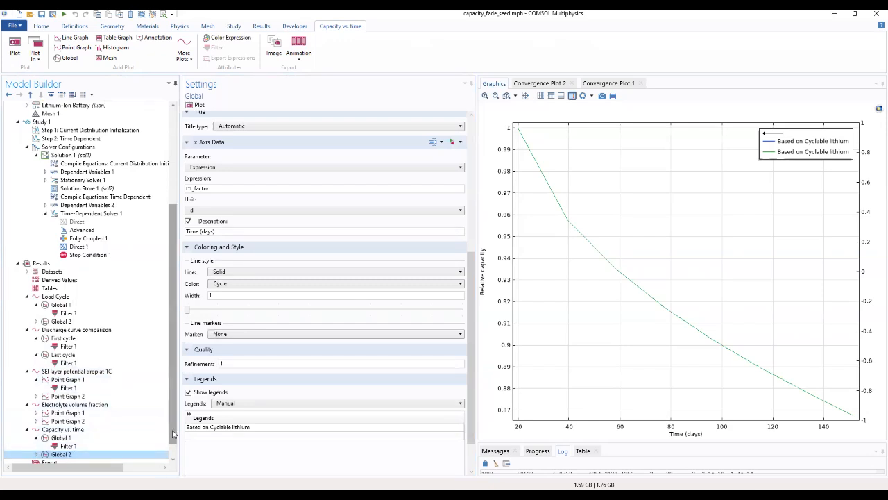
scroll(173, 434, "down", 1)
left_click(36, 438)
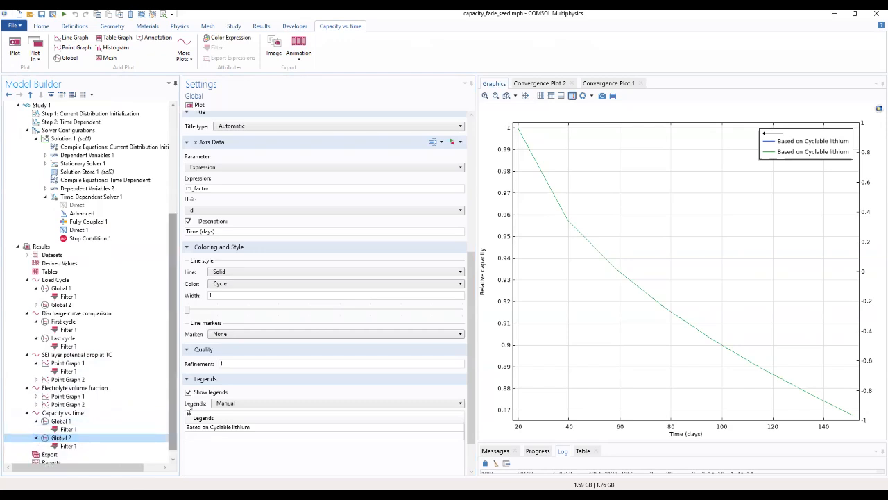
Step: Replace the y-axis expression of Global 2 under Capacity vs. time with (t-liion.cdc1.t_dch_start)/1[h]
scroll(465, 275, "up", 1)
scroll(465, 276, "up", 5)
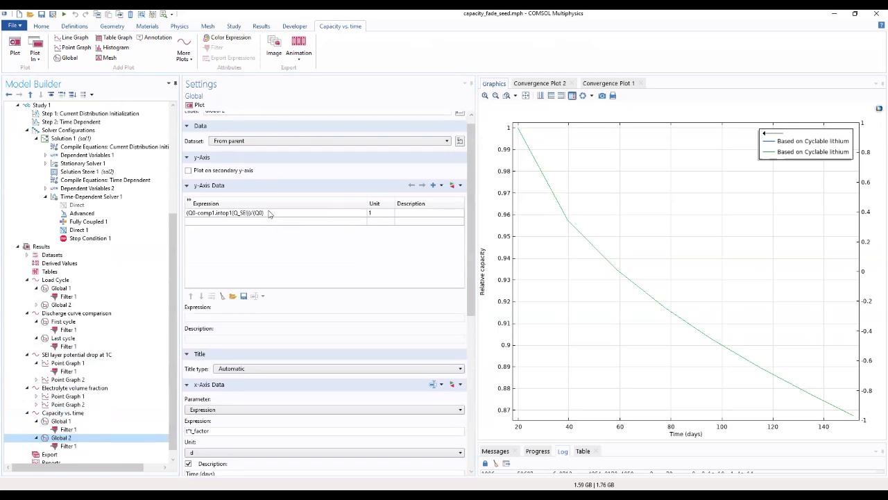
left_click(270, 214)
left_click(281, 213)
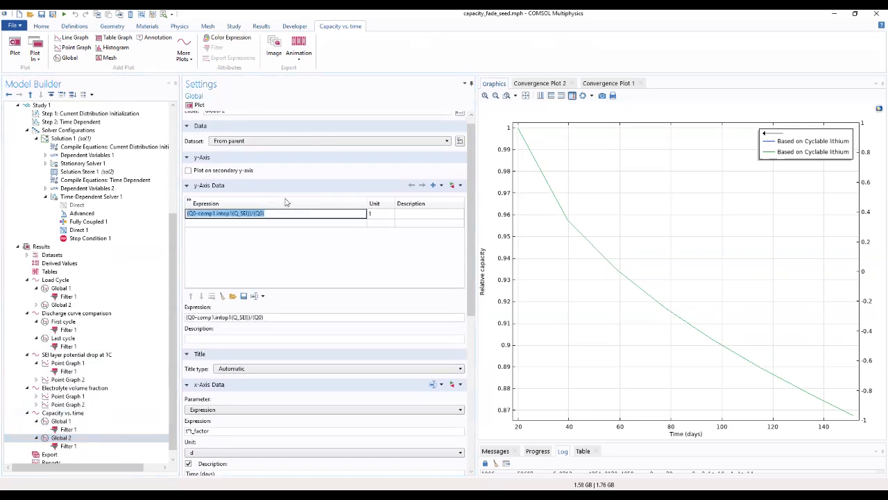
type("(t-")
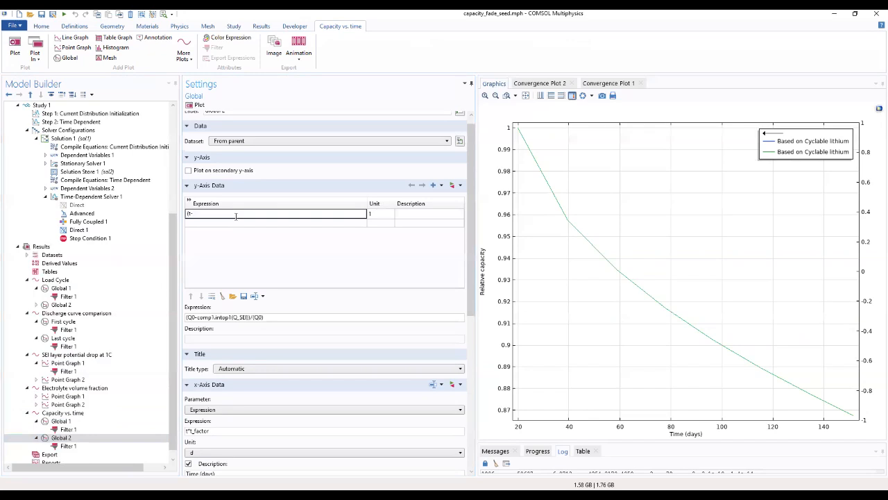
type("iion.cdc1.t_dc")
type("h_start)/1[h")
left_click(236, 222)
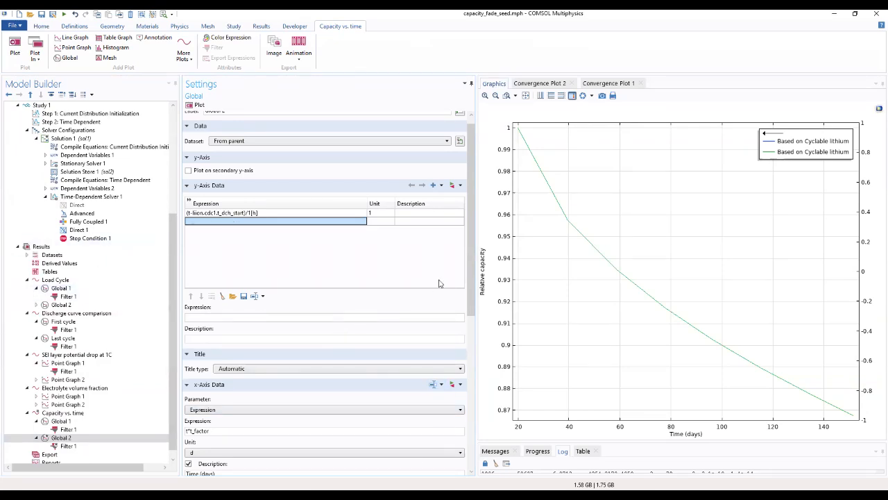
Step: Change the manual legend of Global 2 to "Nominal 1C discharge capacity"
left_click_drag(475, 258, 437, 350)
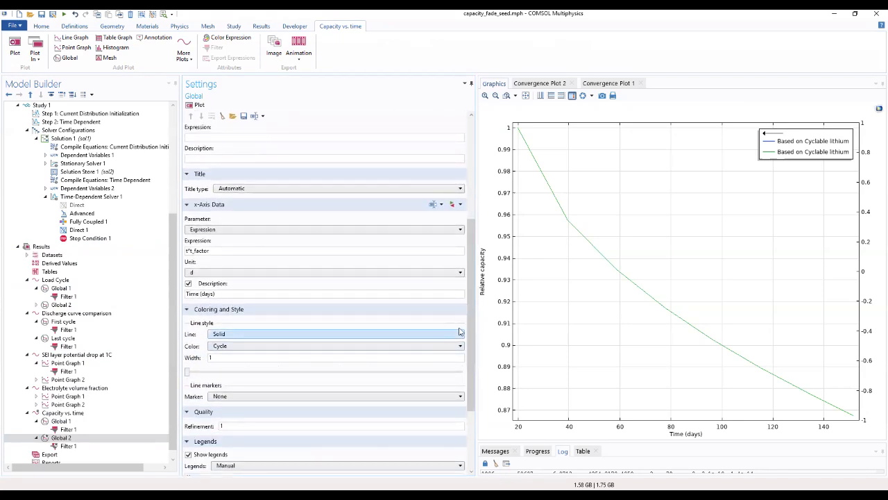
left_click_drag(472, 324, 472, 381)
double_click(283, 383)
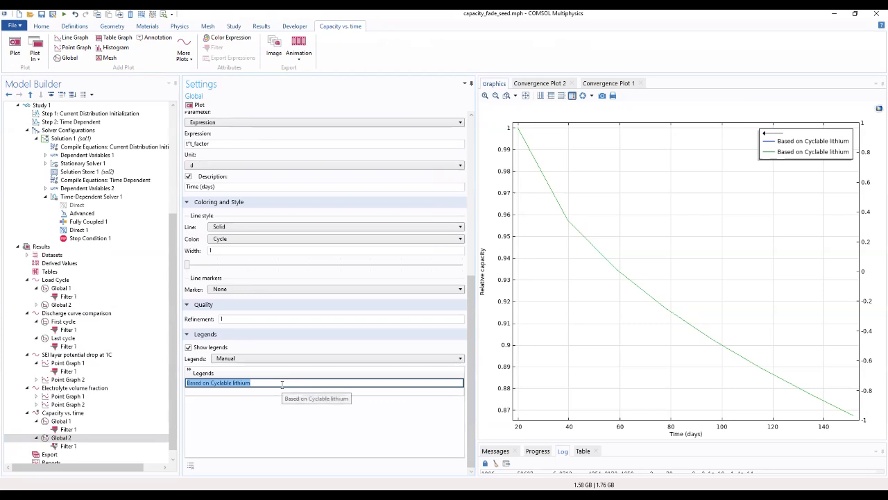
type("Nomi")
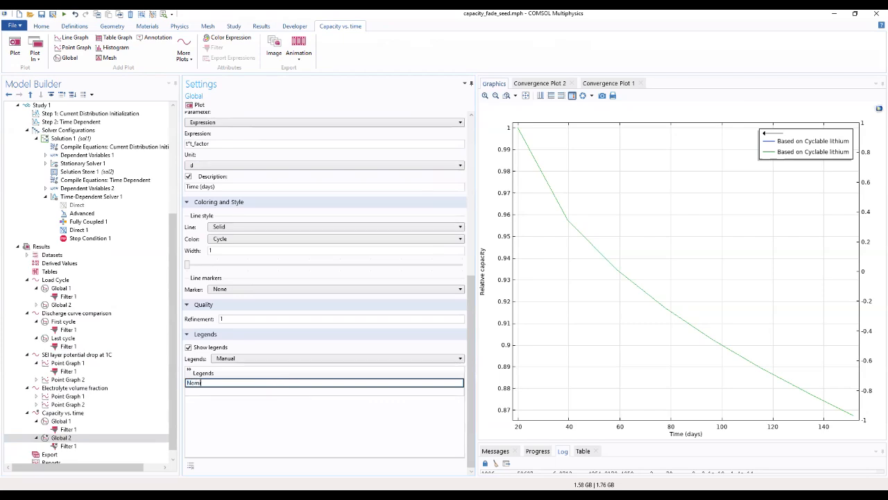
type("nal 1C discharge capacity")
left_click(240, 415)
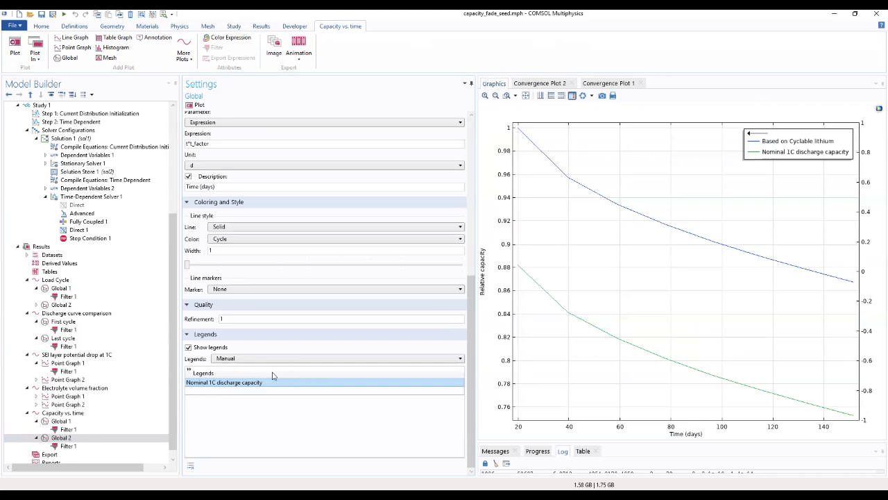
Step: Duplicate the Capacity vs. time plot group and label the copy "Capacity vs. cycle number"
left_click(78, 440)
left_click(68, 414)
right_click(68, 414)
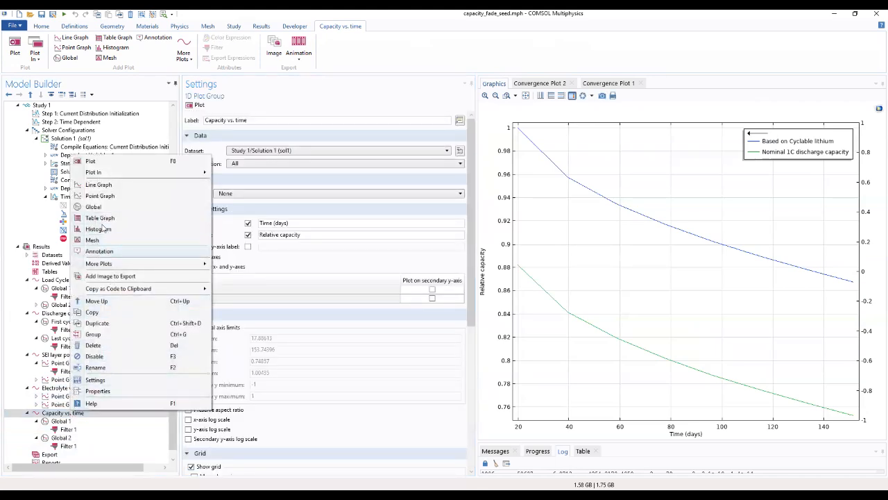
left_click(97, 324)
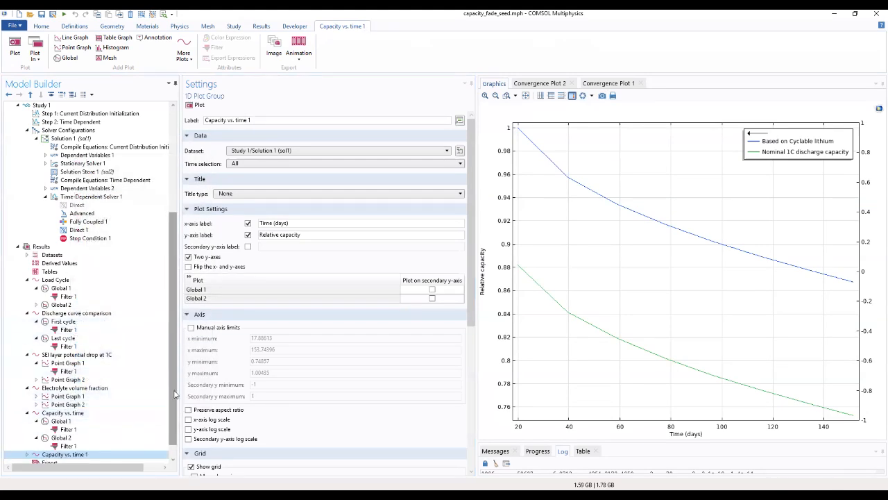
scroll(174, 401, "down", 1)
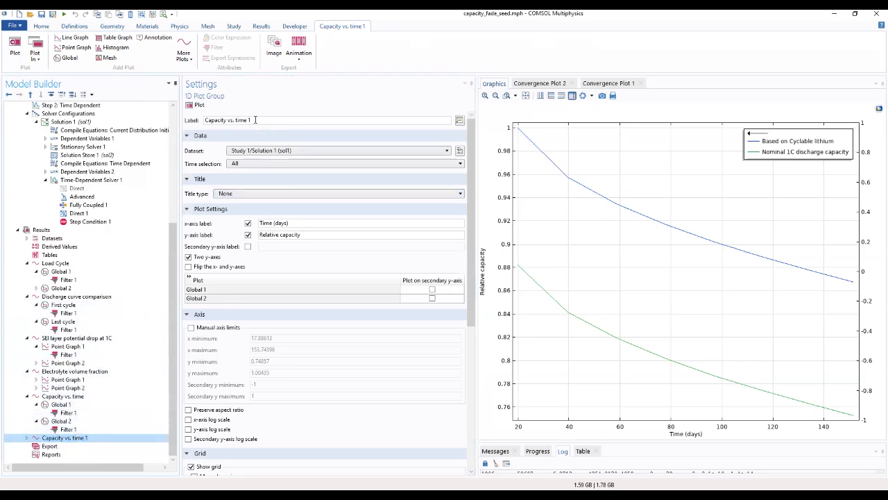
left_click_drag(248, 120, 236, 120)
type("cycle number")
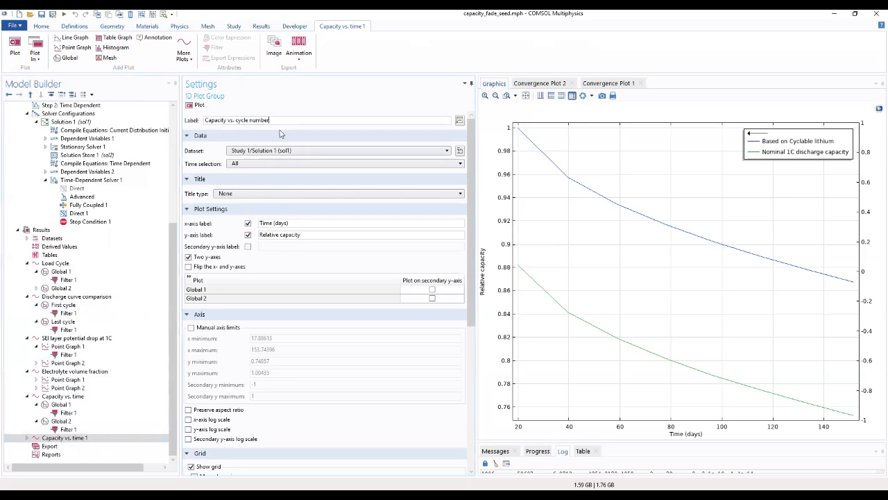
Step: Replace the x-axis label of the Capacity vs. cycle number plot group with "cycle number", copied from its label
left_click_drag(270, 120, 234, 120)
key("ctrl+c")
left_click_drag(288, 222, 258, 223)
key("ctrl+v")
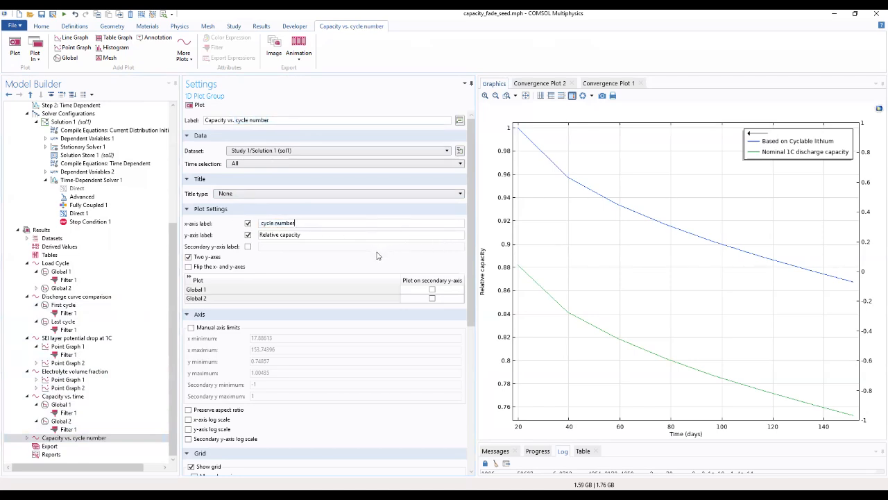
Step: Set the x-axis expression of Global 1 under Capacity vs. cycle number to cycle_no
left_click(69, 438)
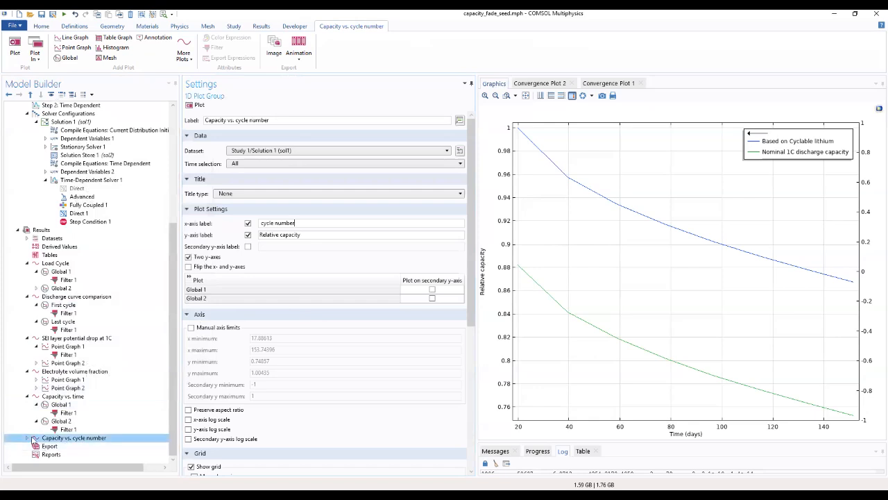
left_click(27, 437)
left_click(62, 446)
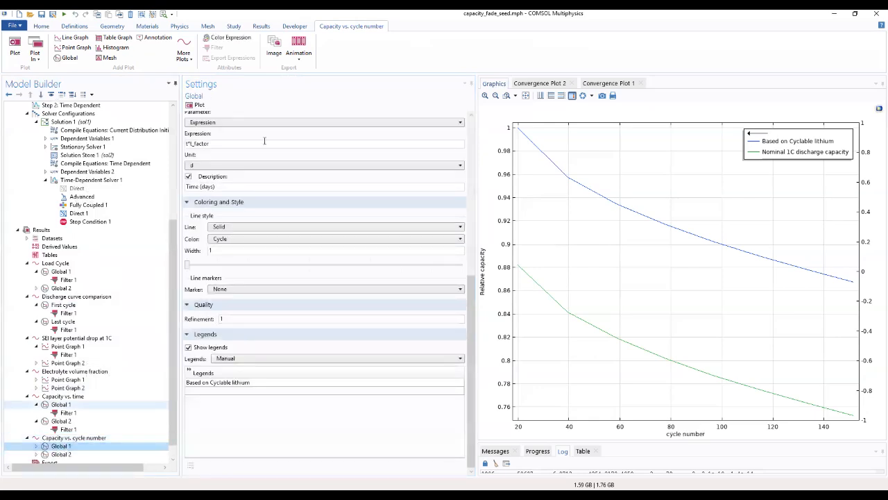
left_click_drag(243, 143, 155, 146)
type("cy")
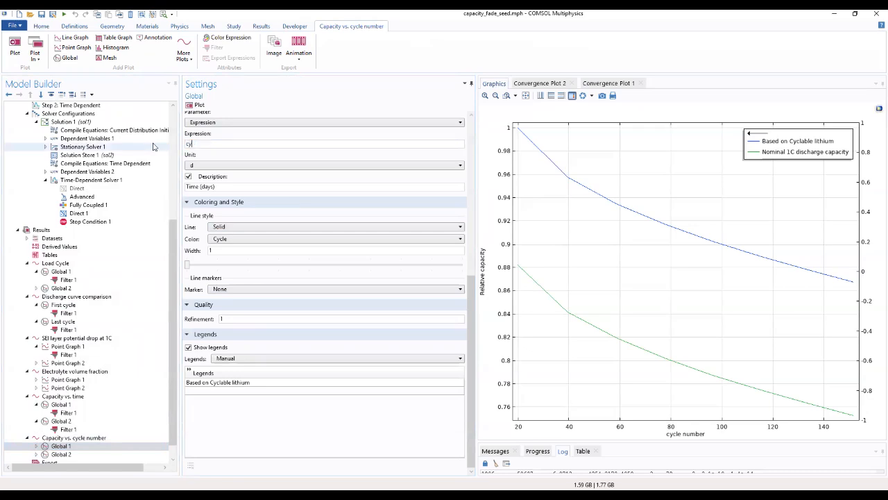
type("cle_no")
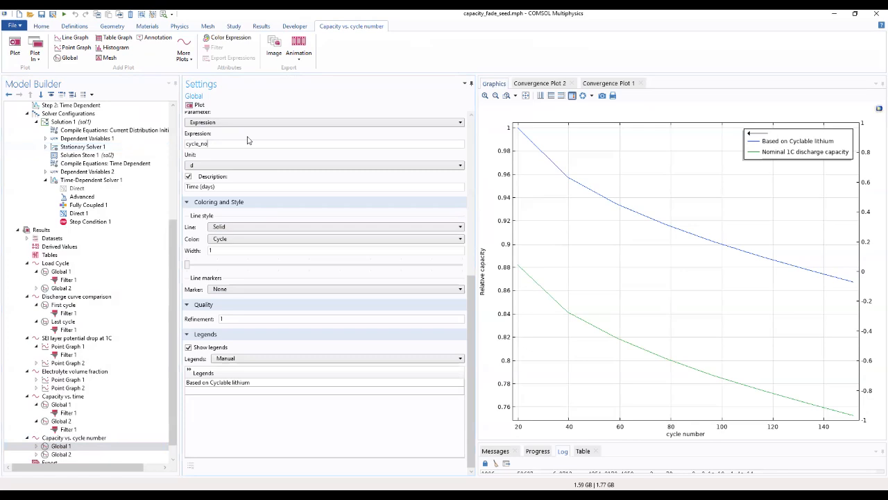
Step: Copy the cycle_no expression to the x-axis of Global 2 under Capacity vs. cycle number and plot the result
left_click_drag(242, 142, 173, 151)
key("ctrl+c")
left_click(61, 454)
triple_click(233, 144)
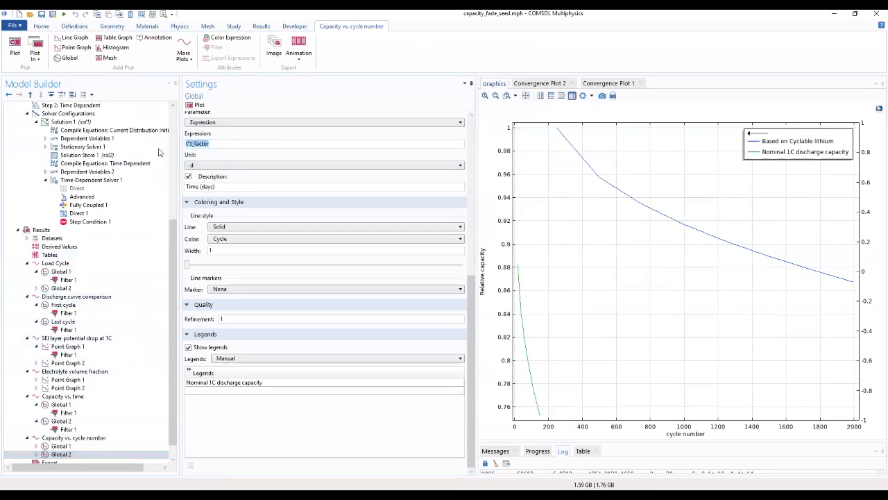
key("ctrl+v")
left_click(197, 105)
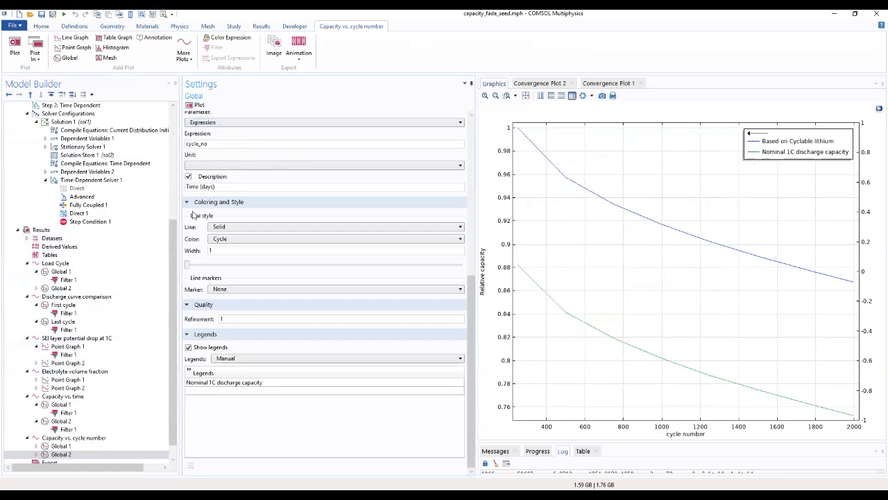
left_click(73, 448)
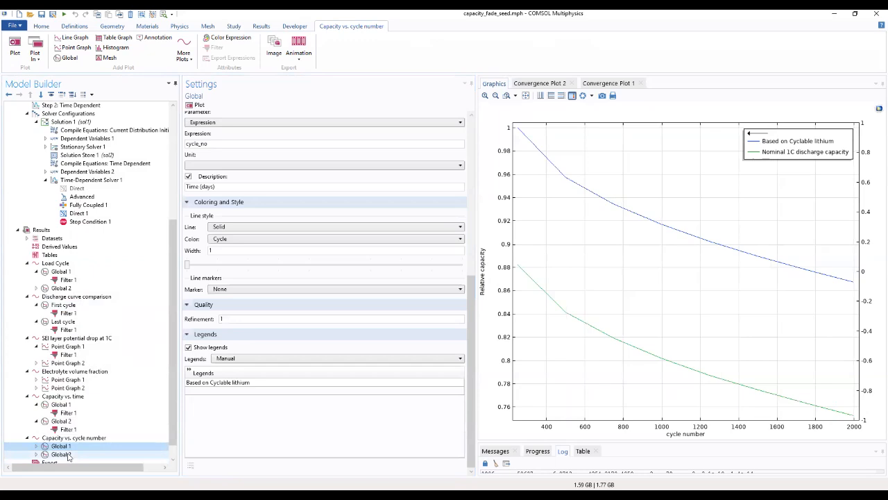
left_click(68, 455)
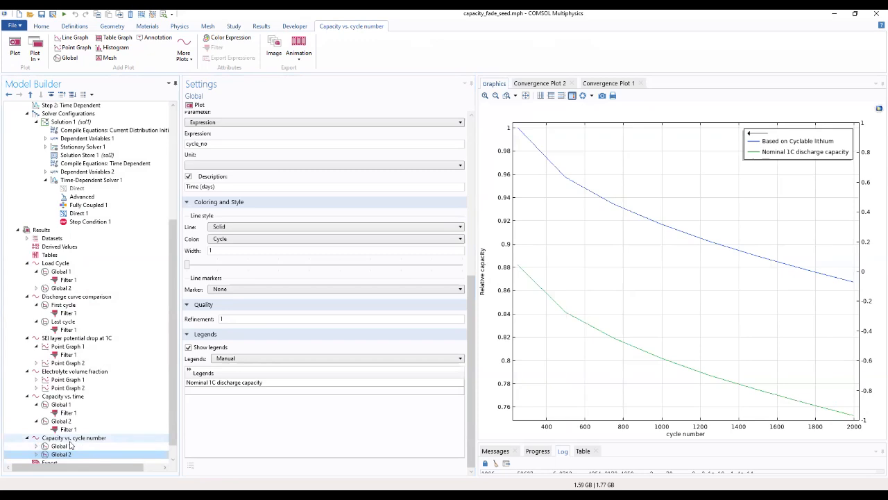
Step: Add a 1D plot group to the results, labelled "local state of charge at separator - electrode interface"
left_click(38, 234)
right_click(39, 233)
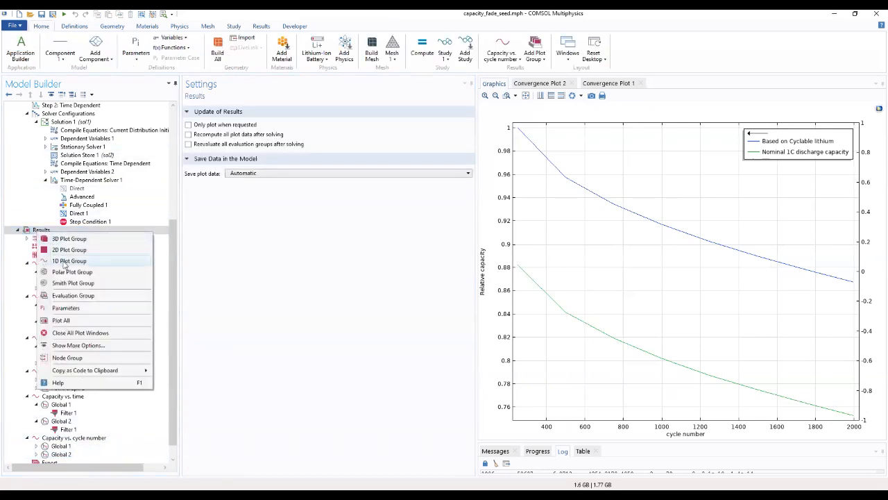
left_click(66, 261)
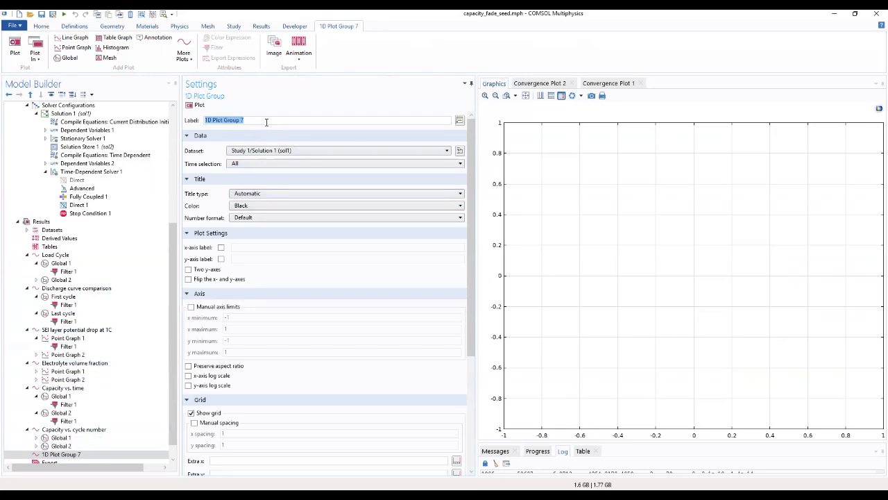
type("local state of charge at separator - electrode interface")
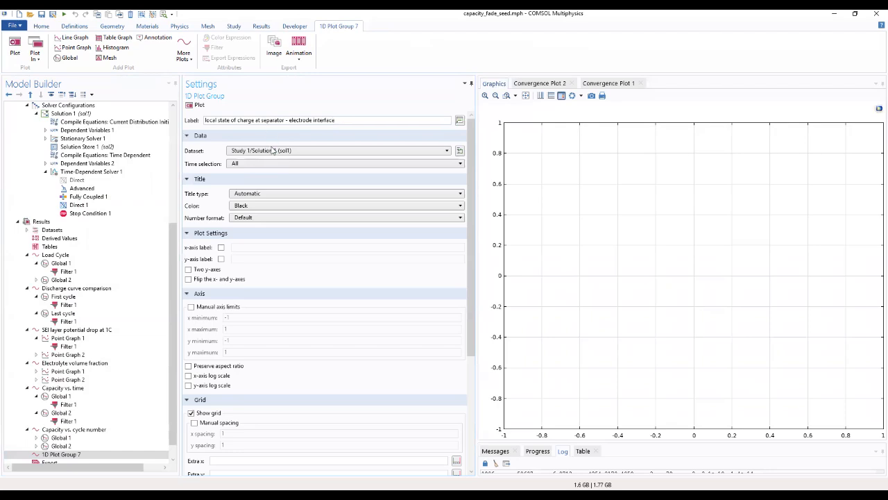
Step: Switch the new plot group to a manual title and reuse its label "local state of charge at separator - electrode interface" as the title
left_click(273, 195)
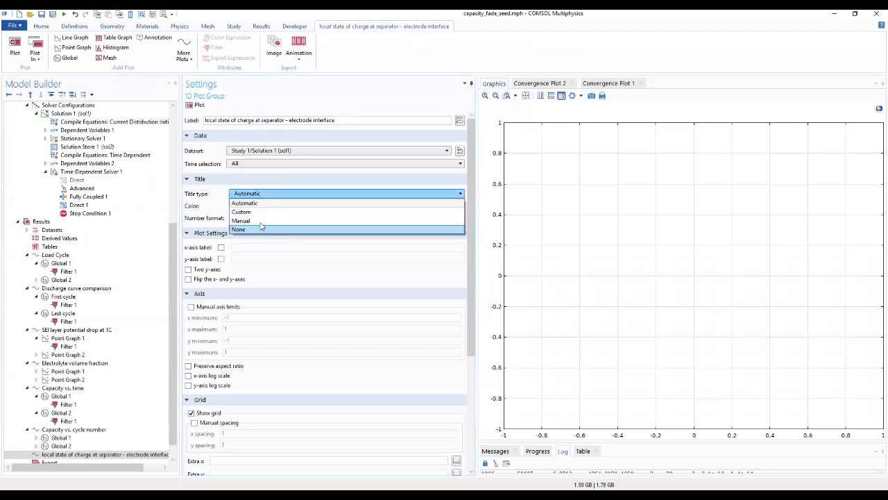
left_click(264, 221)
left_click_drag(339, 120, 189, 125)
key("ctrl+c")
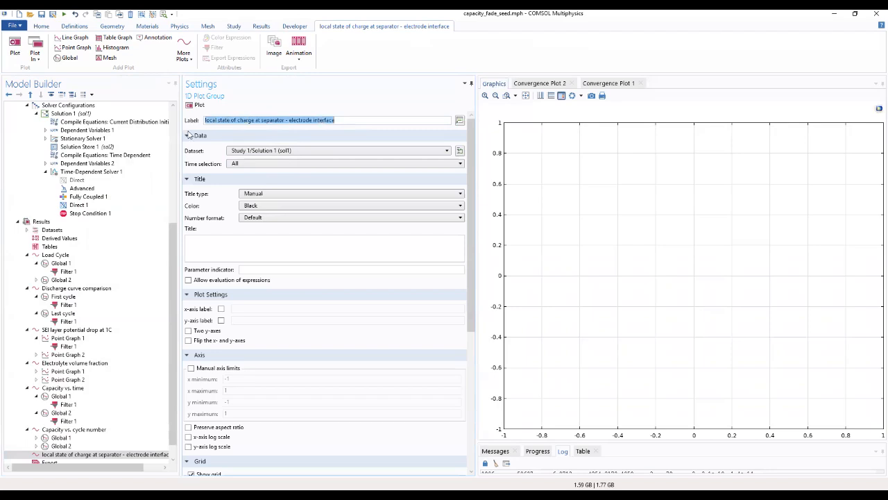
left_click(233, 240)
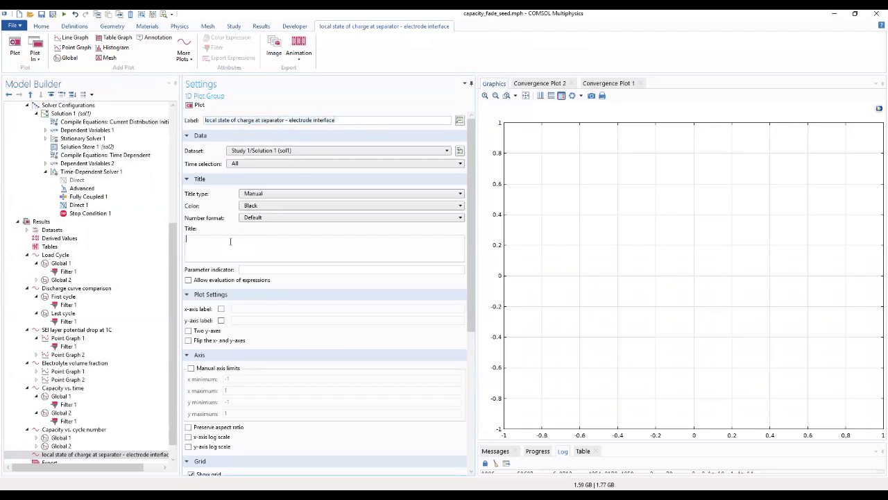
key("ctrl+v")
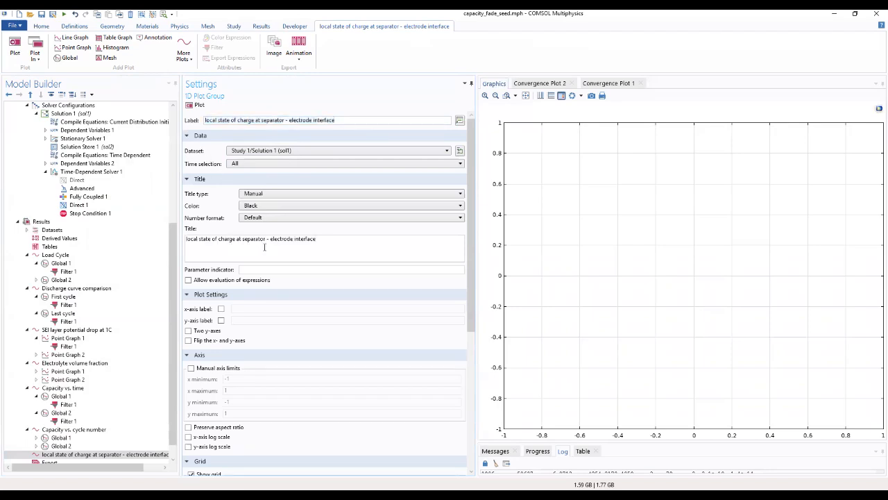
Step: Enable the y-axis label of the local state of charge plot group and set it to "SOC"
left_click(220, 320)
left_click(262, 323)
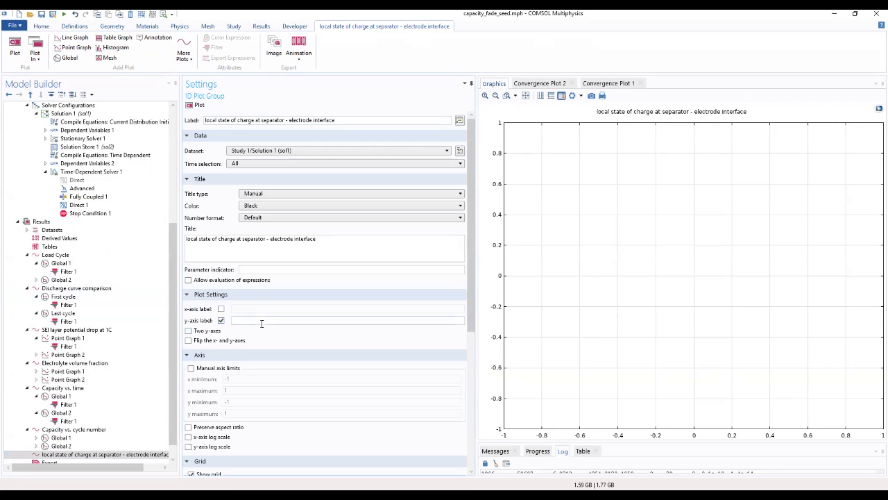
type("SOC")
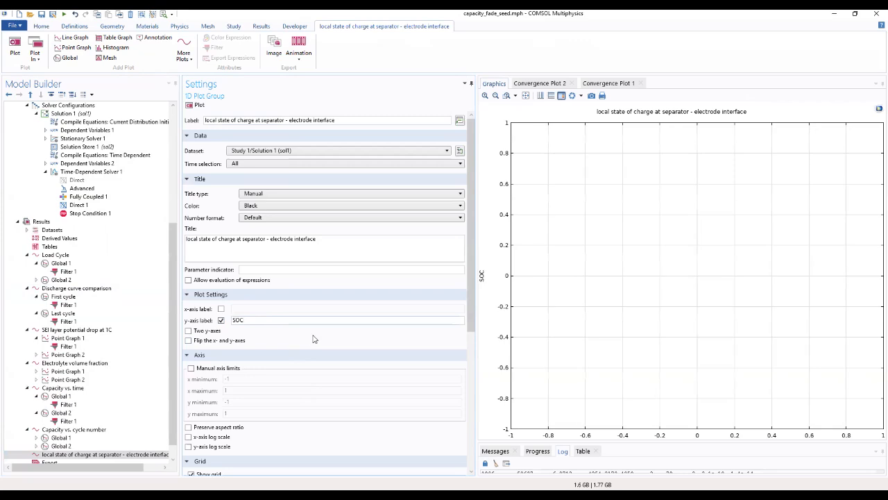
left_click(97, 456)
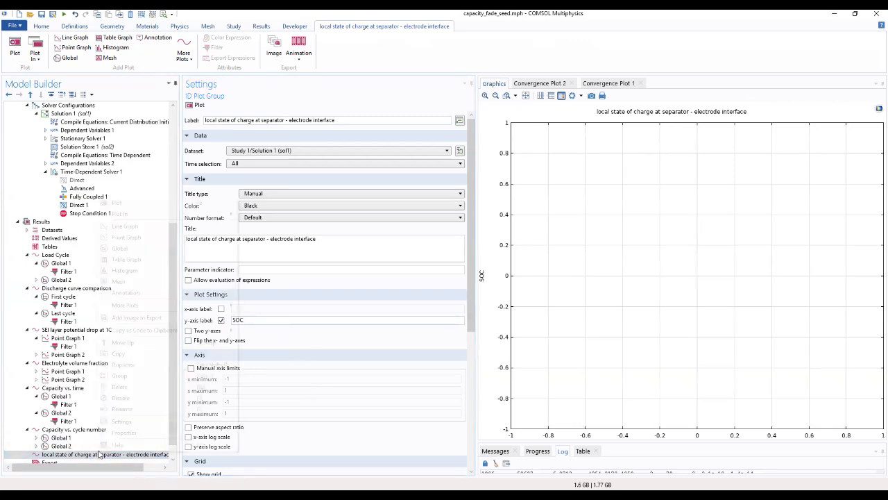
right_click(97, 457)
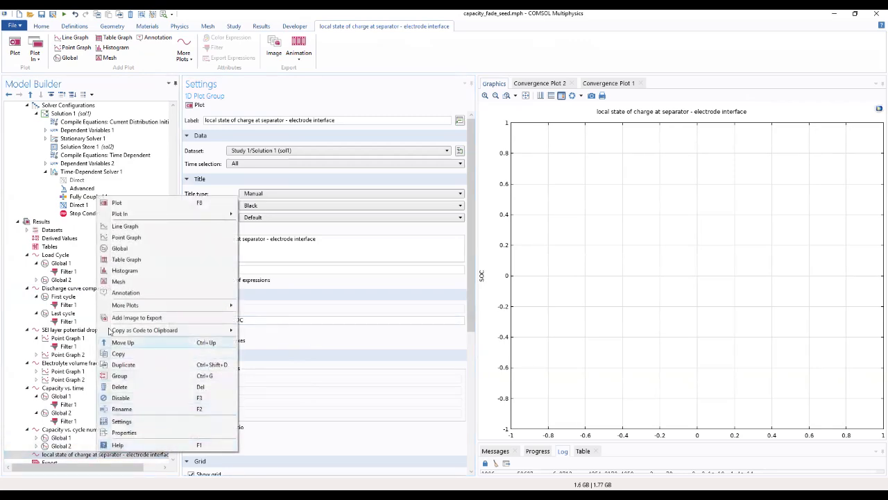
left_click(132, 248)
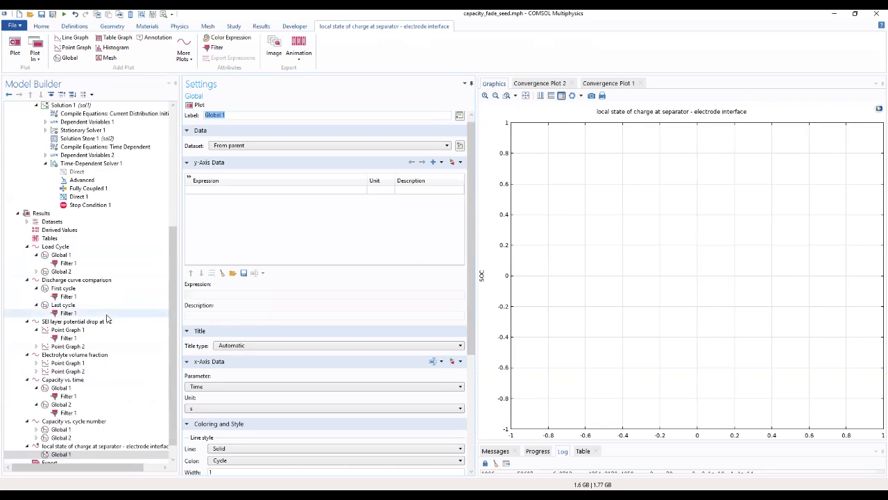
left_click(75, 14)
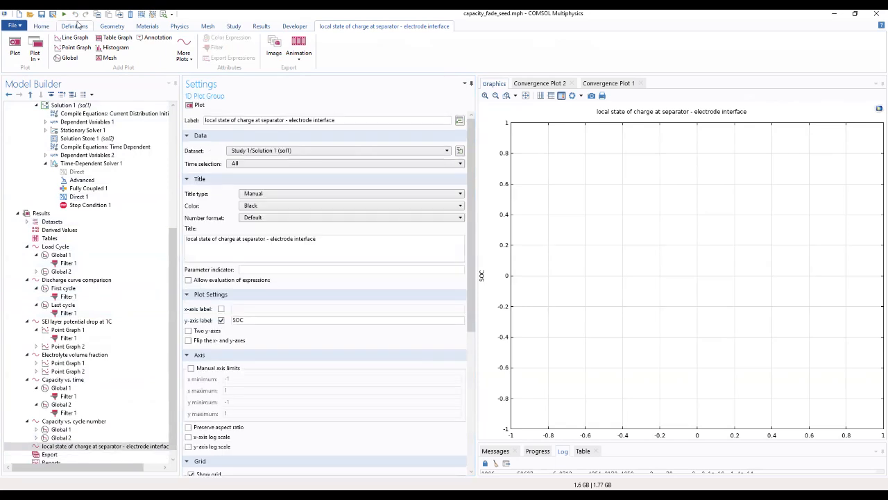
Step: Add a point graph to the local state of charge plot group and select point 2, the inner point nearer the origin
right_click(85, 448)
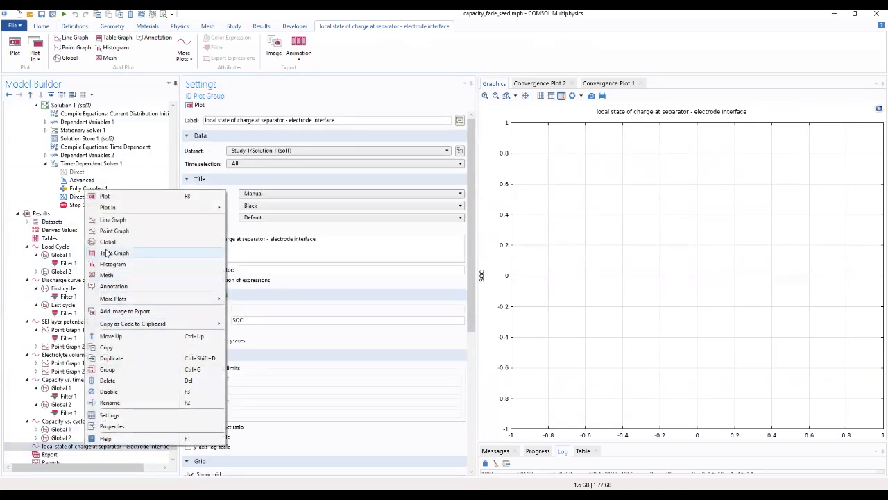
left_click(113, 230)
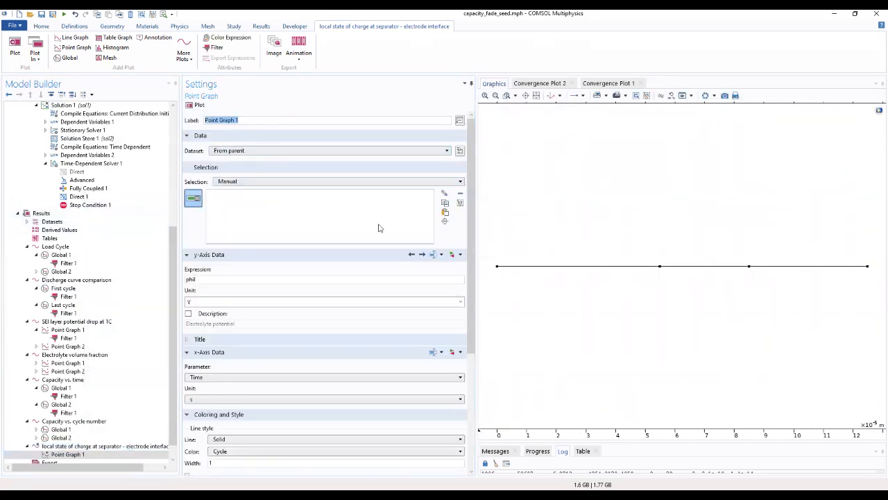
left_click(660, 272)
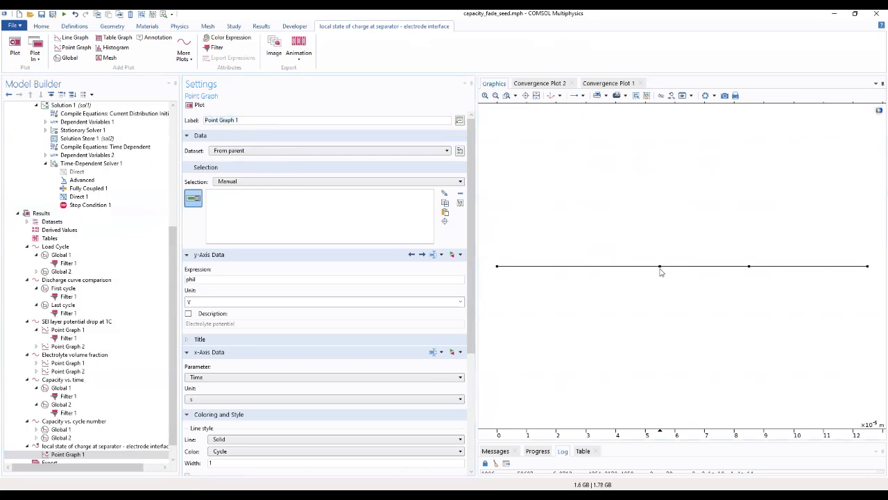
left_click(192, 197)
left_click(193, 197)
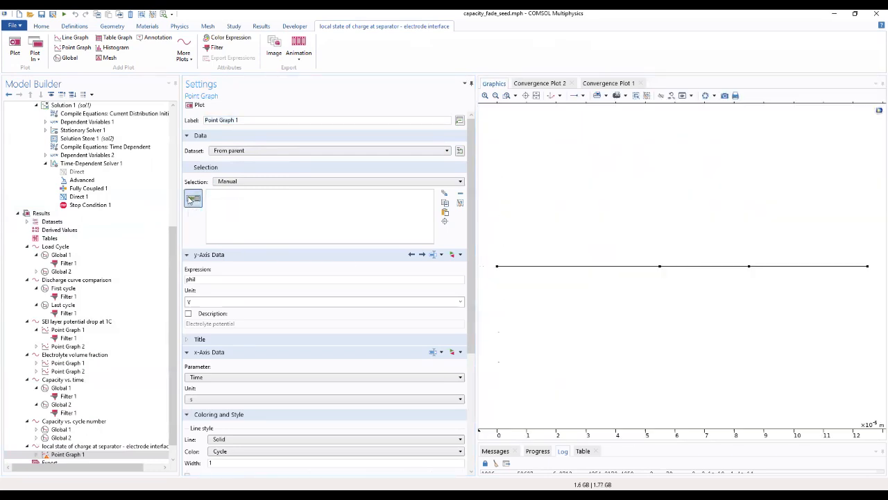
left_click(660, 268)
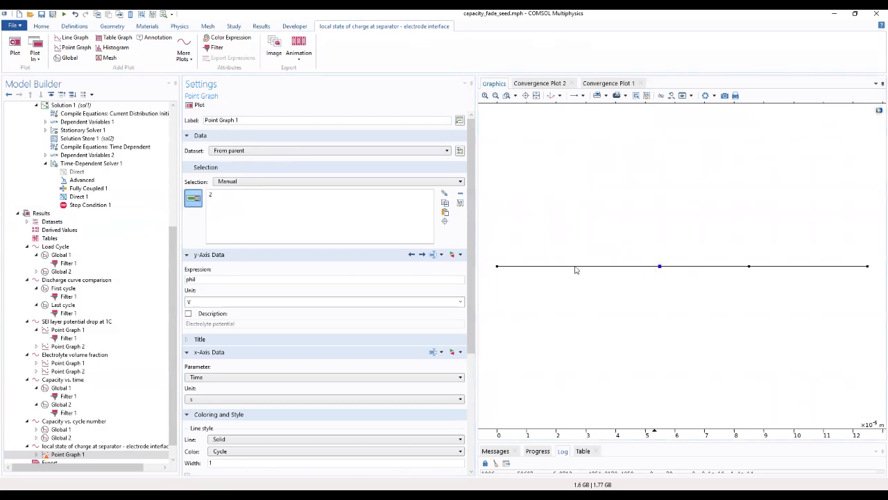
Step: Set the point graph's y-axis expression to liion.socloc_surface
left_click_drag(257, 278, 147, 278)
type("Liion")
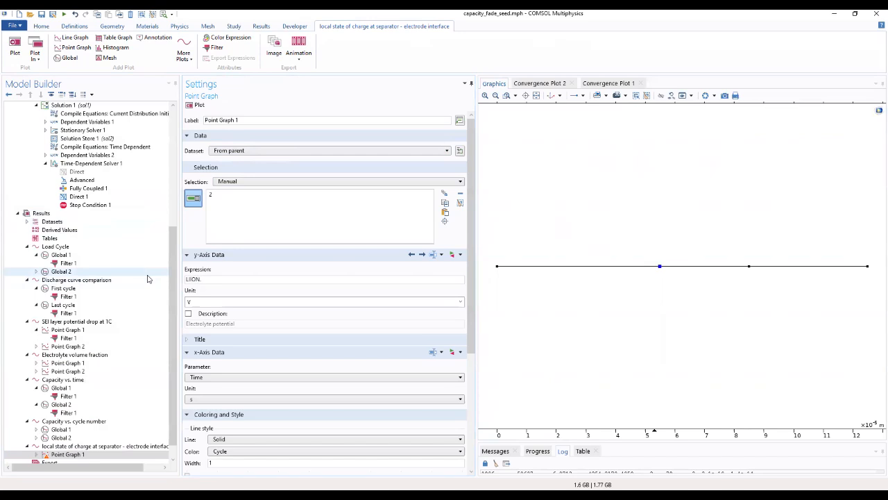
key("BackSpace")
key("BackSpace")
key("BackSpace")
key("BackSpace")
key("BackSpace")
type("liion.soclec_surface")
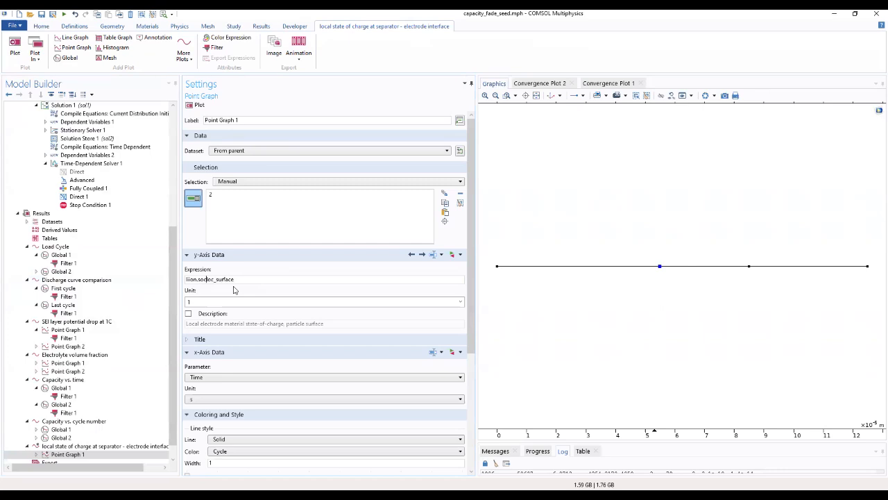
key("BackSpace")
type("c")
Step: Switch the point graph's x-axis parameter to Expression and enter t-liion.cdc.t_ch_start
left_click(250, 379)
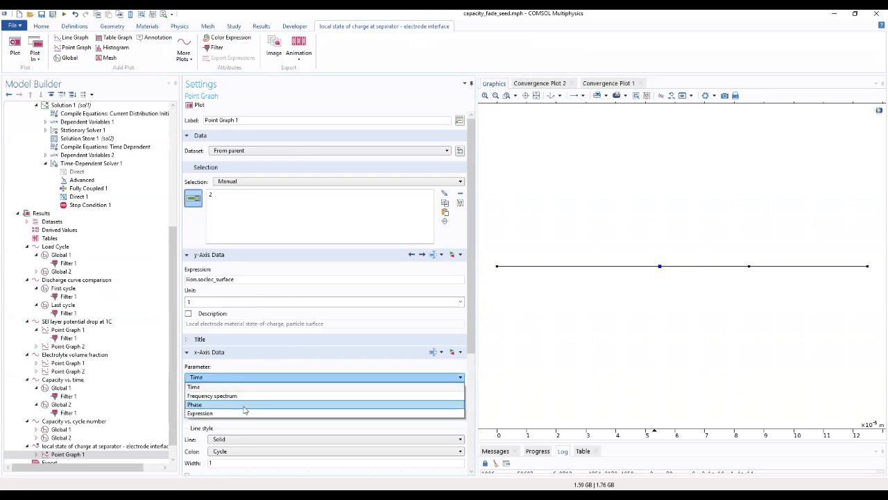
left_click(249, 413)
left_click_drag(216, 399, 138, 400)
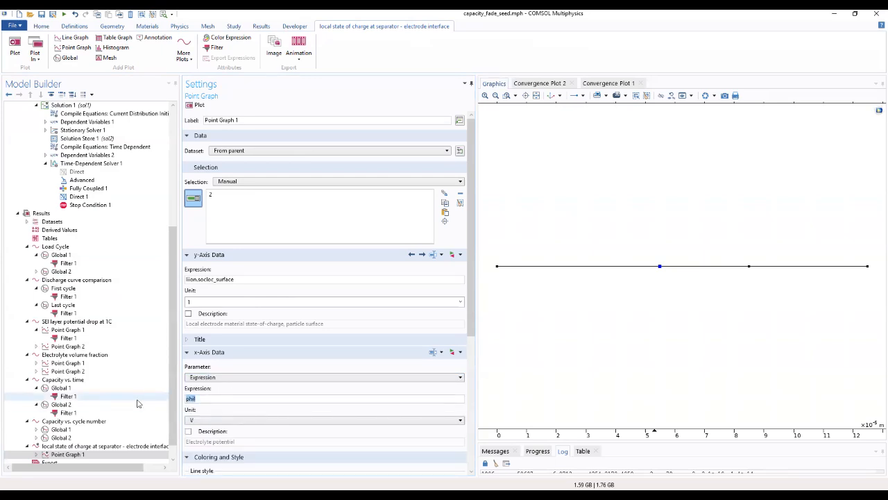
type("t-liion.codc.t_ch_start")
left_click(236, 411)
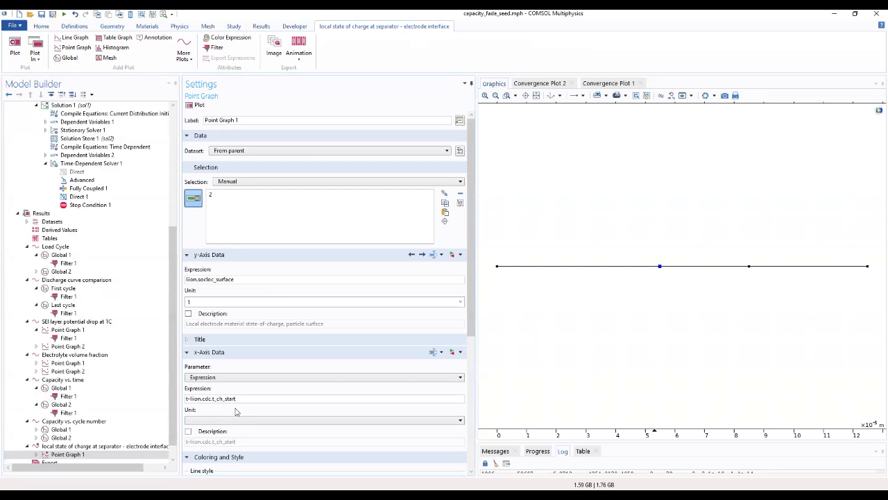
Step: Switch the point graph's legends to Manual and try to plot the graph
scroll(284, 407, "down", 1)
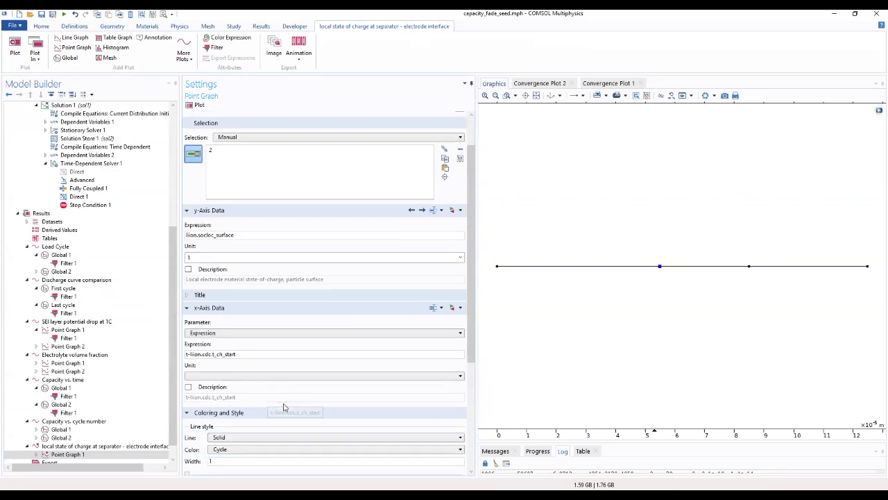
scroll(284, 407, "down", 2)
scroll(248, 410, "down", 2)
left_click(247, 394)
left_click(223, 412)
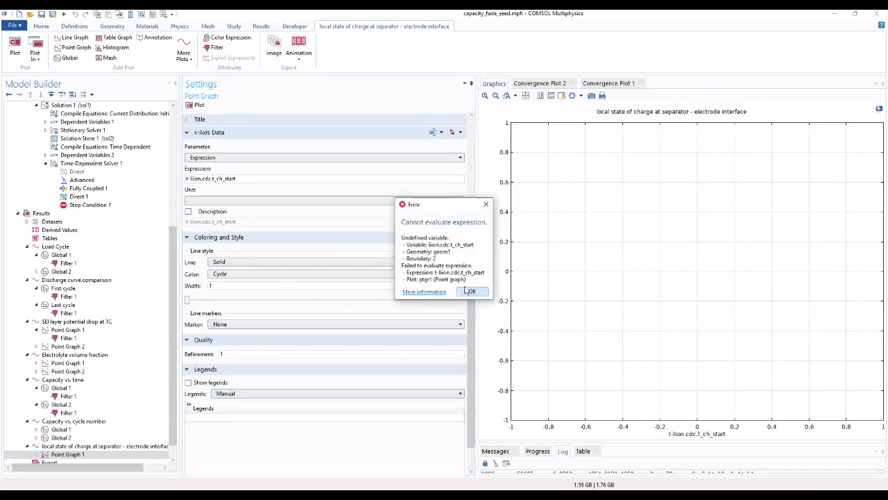
left_click(470, 292)
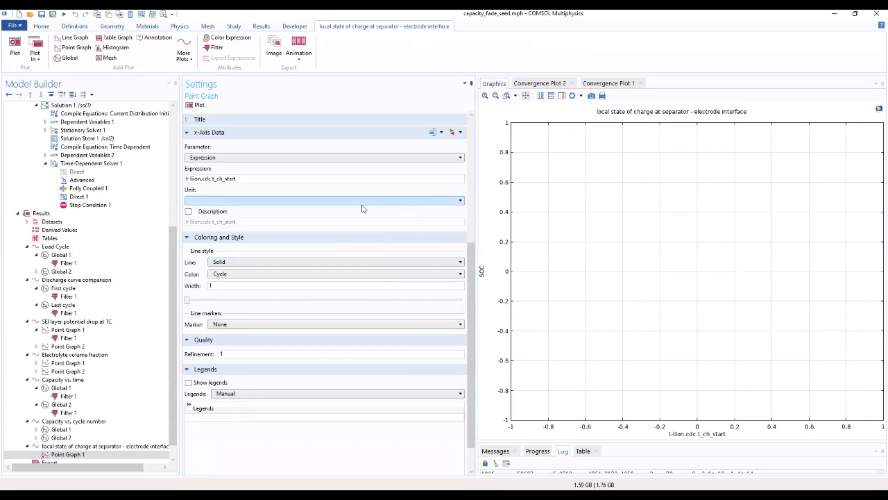
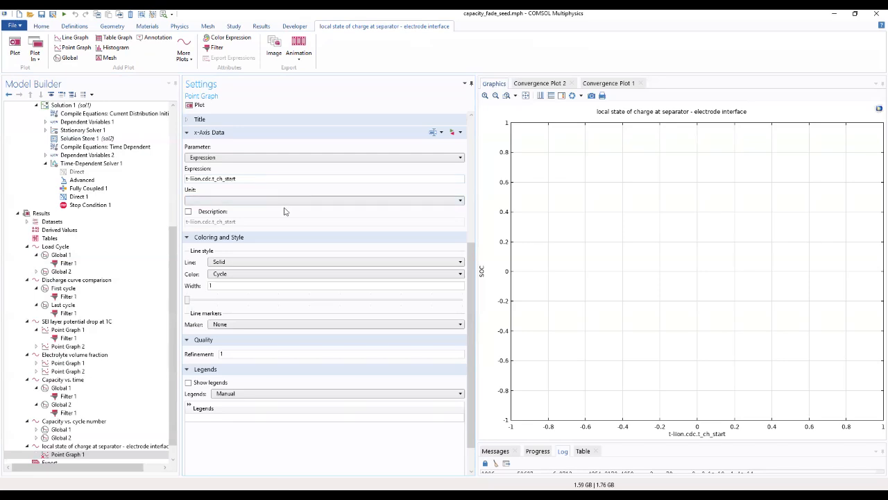
Step: Correct the point graph's x-axis expression to t-liion.cdc1.t_ch_start and plot the local state of charge
triple_click(252, 178)
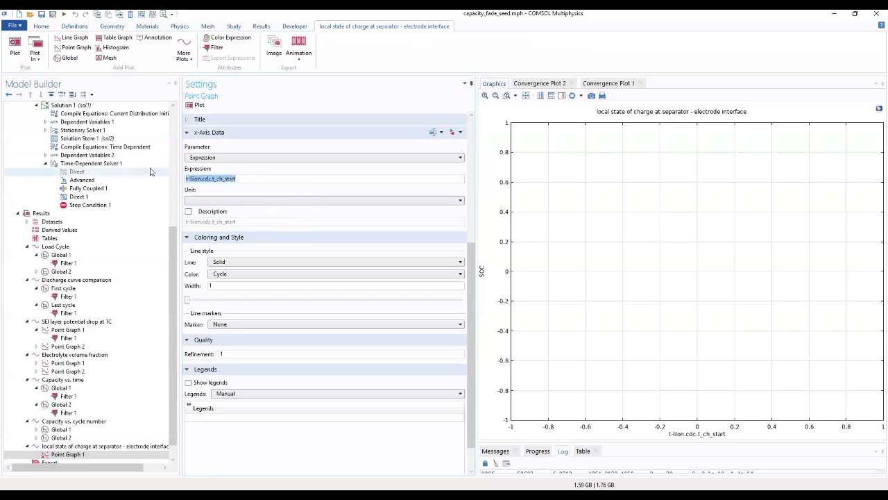
type("t-liion.cdc1.t_ch_start")
left_click(150, 171)
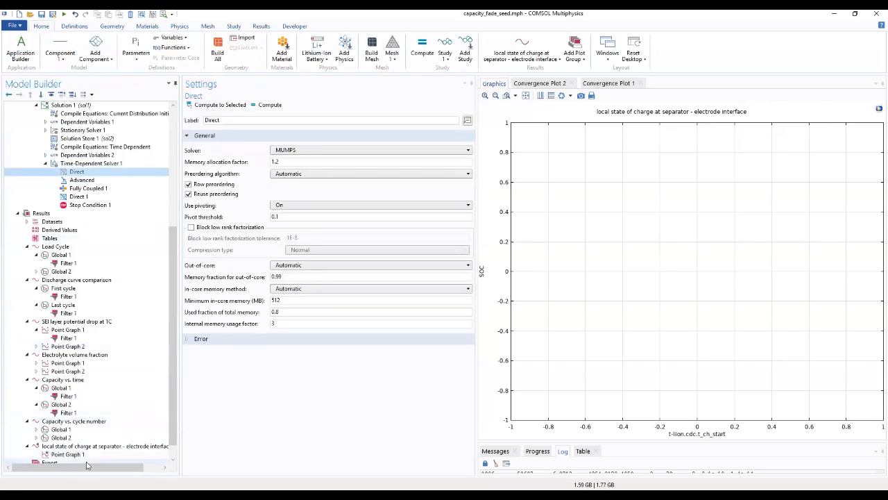
left_click(89, 454)
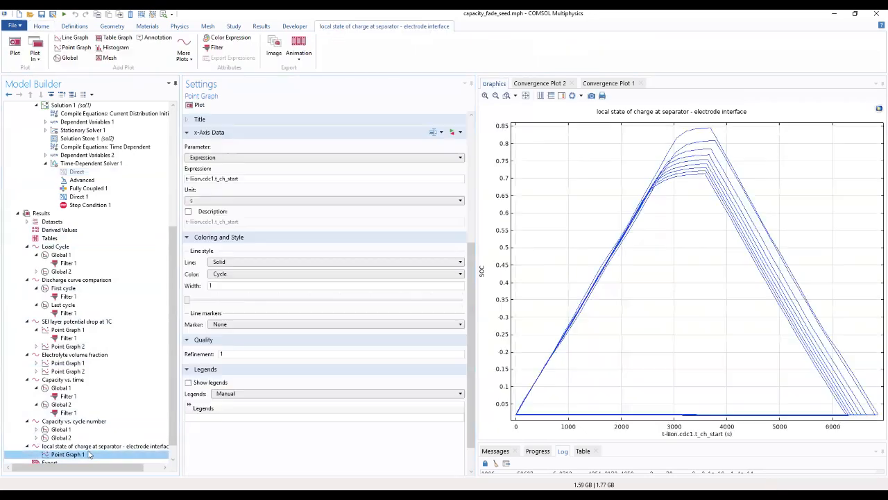
Step: Enter "Negative Electrode -First Cycle" as the manual legend of Point Graph 1
scroll(90, 454, "down", 1)
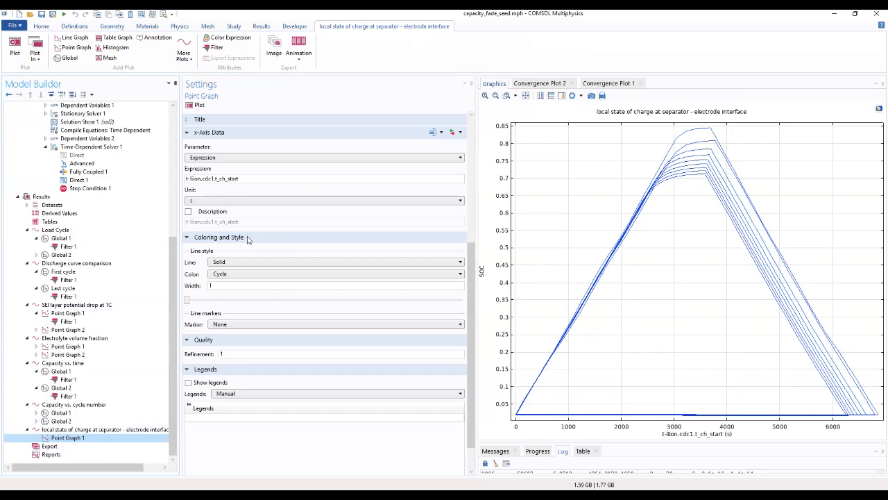
left_click(238, 417)
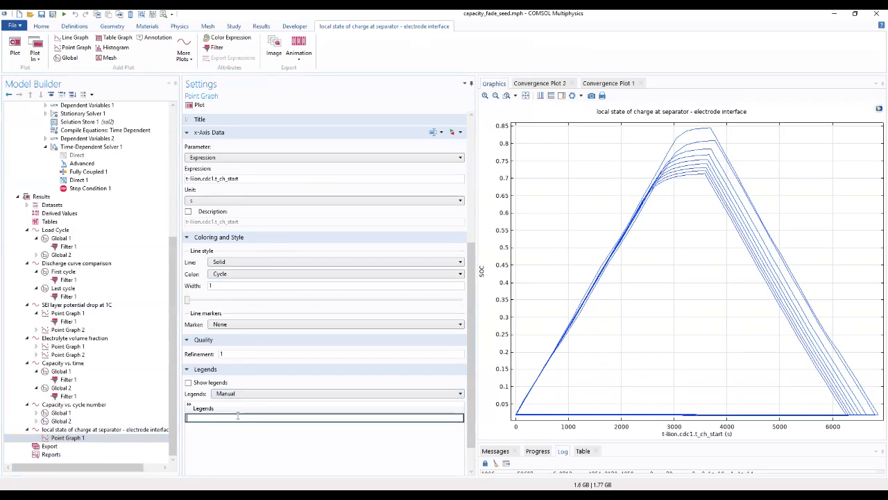
type("Negative Electrode -")
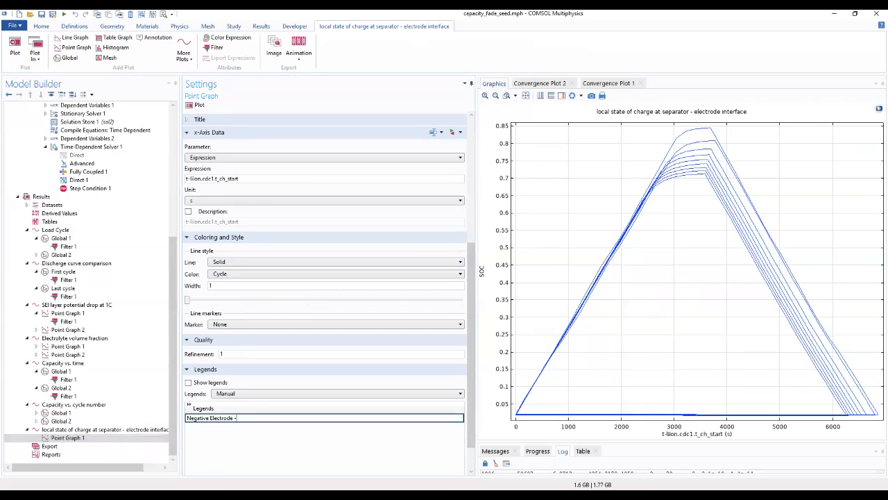
type("First Cycle")
Step: Add a filter to Point Graph 1 with the inclusion expression first_cycle_filter and plot the result
right_click(139, 437)
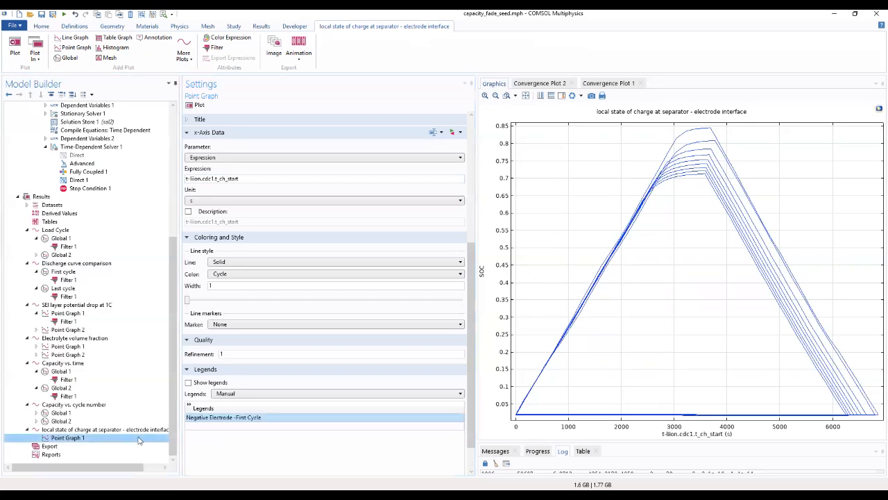
left_click(159, 298)
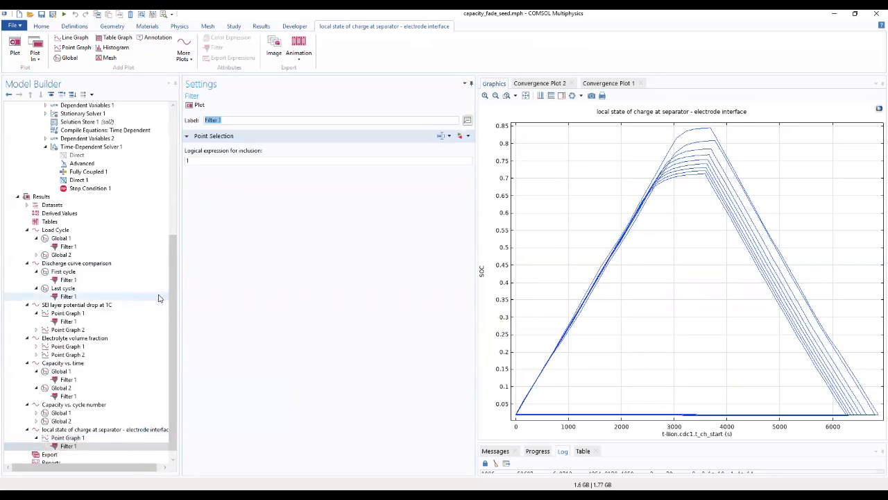
left_click(206, 160)
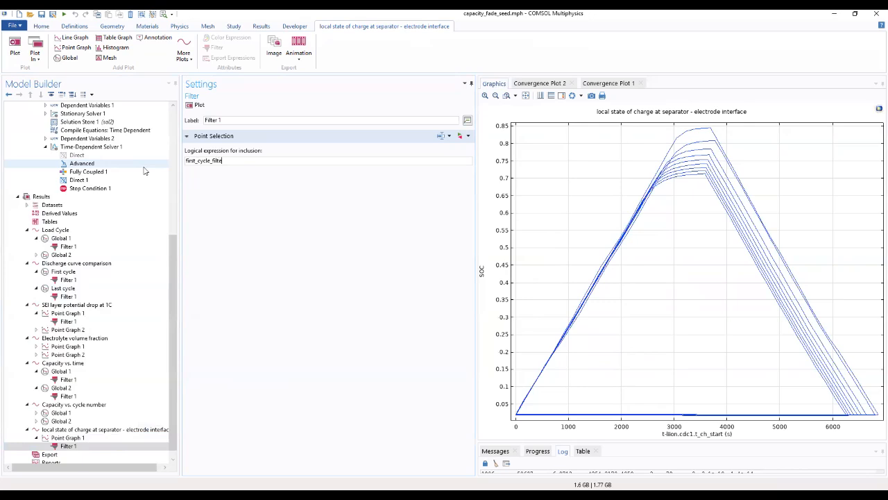
left_click(187, 105)
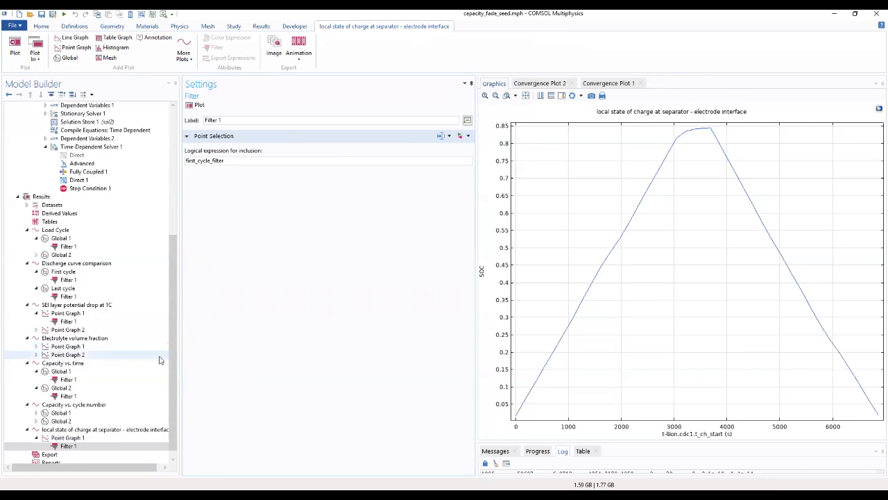
Step: Duplicate Point Graph 1 with its filter and replace the copy's selection with point 3
left_click(82, 438)
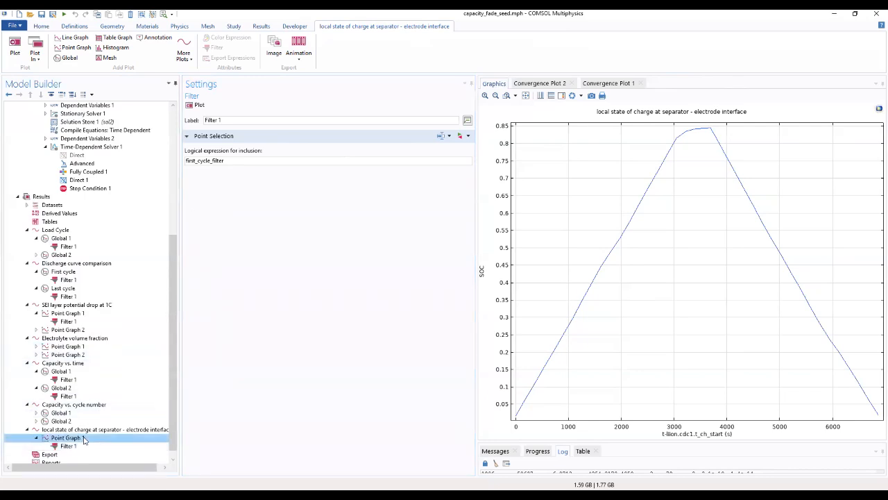
right_click(84, 440)
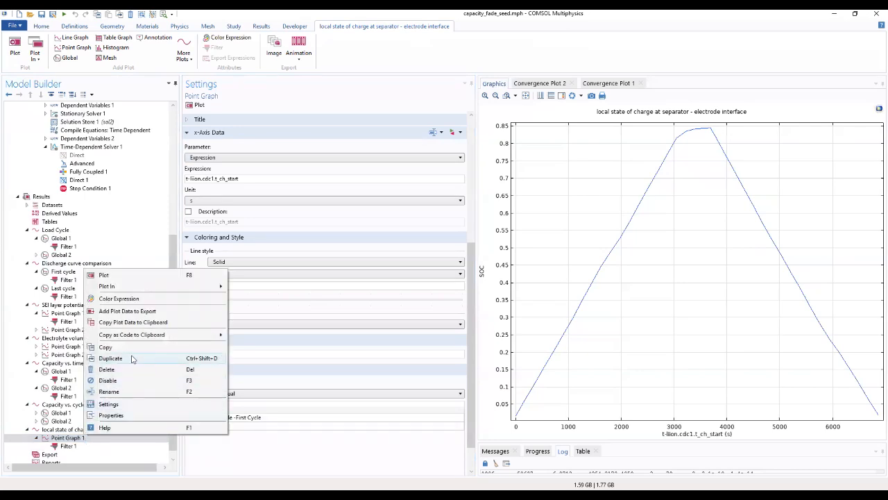
left_click(133, 359)
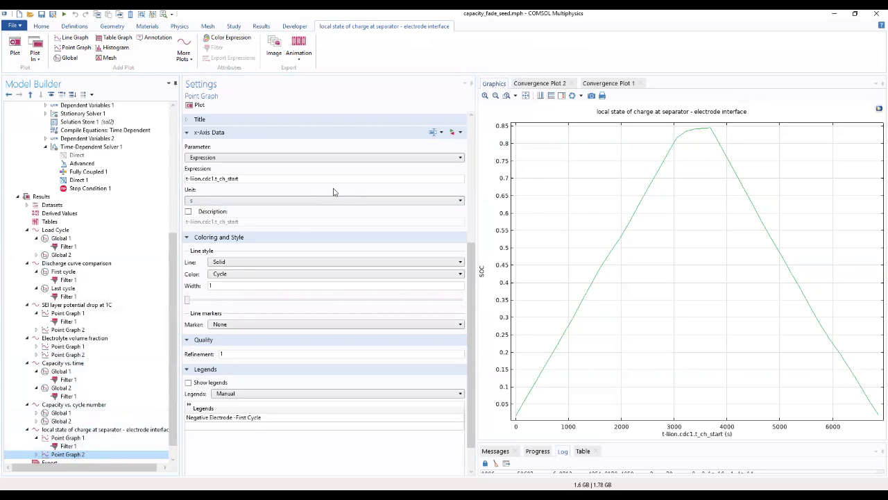
scroll(332, 190, "up", 5)
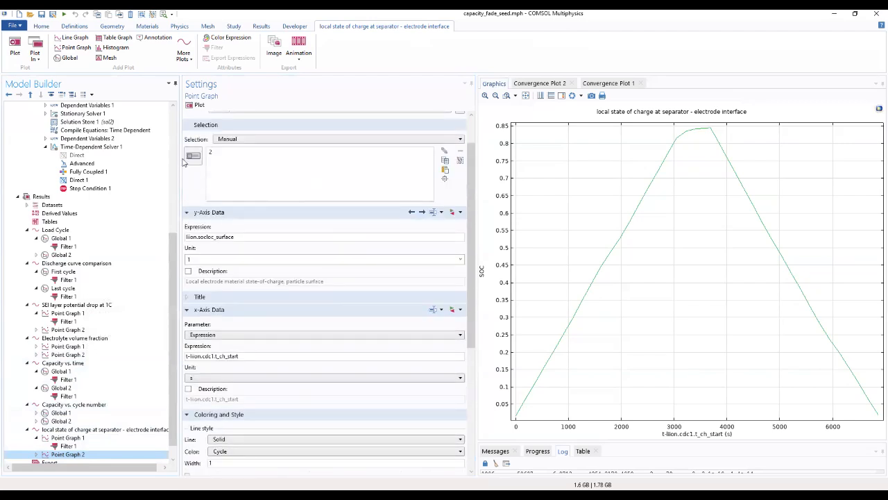
left_click(192, 157)
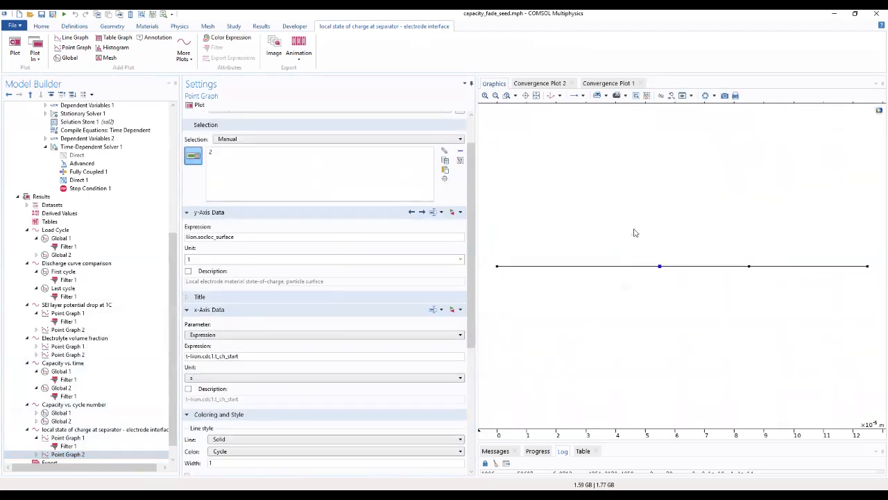
left_click(408, 154)
left_click(460, 151)
left_click(749, 267)
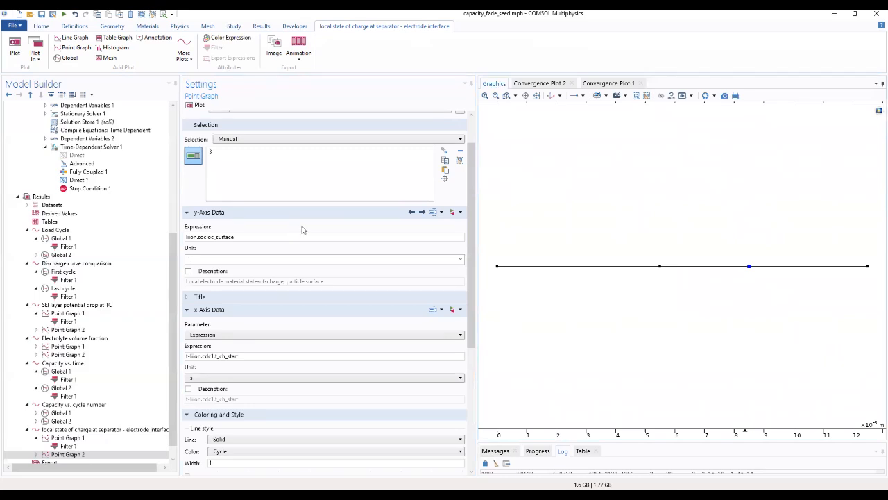
scroll(332, 213, "up", 1)
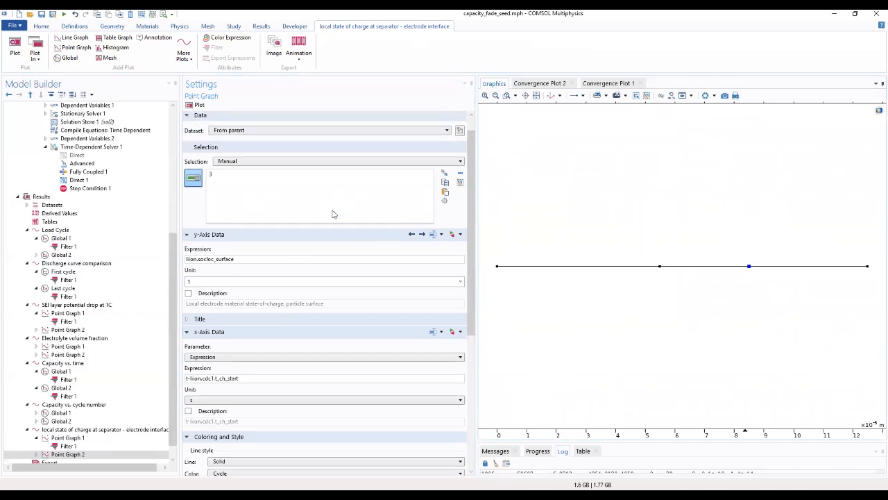
Step: Change Point Graph 2's manual legend to "Positive Electrode -First Cycle"
left_click_drag(472, 192, 447, 348)
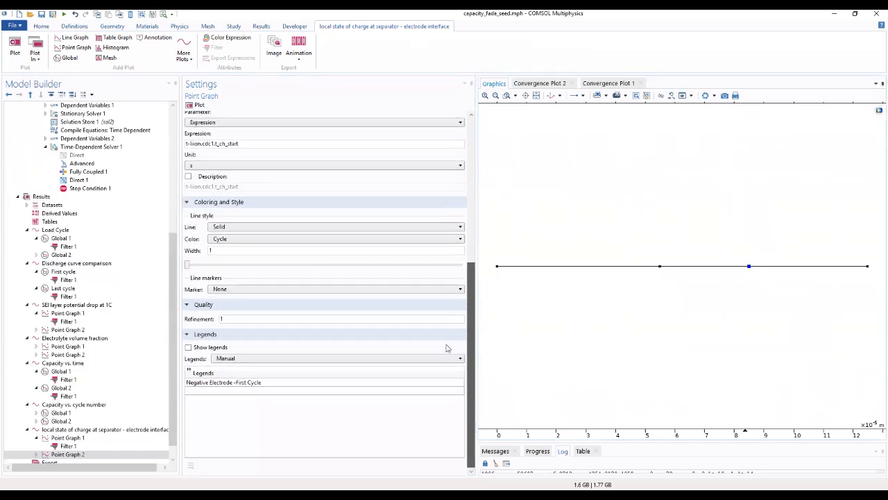
double_click(211, 383)
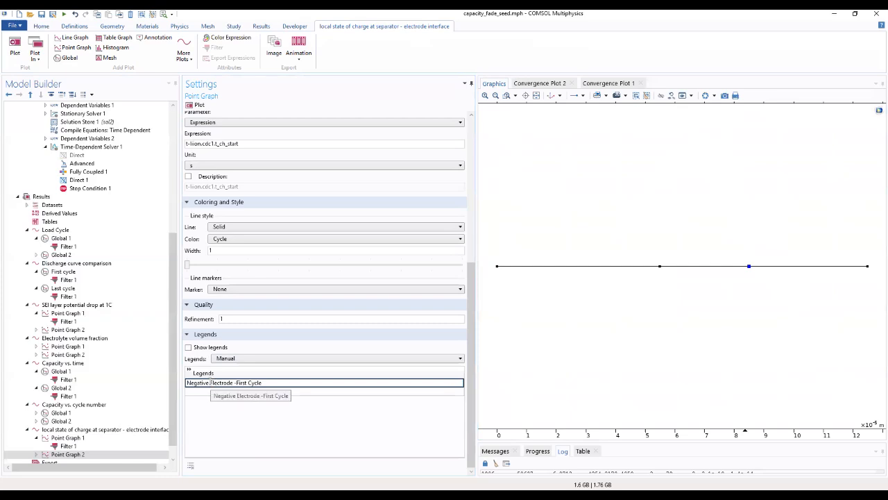
left_click_drag(211, 383, 161, 382)
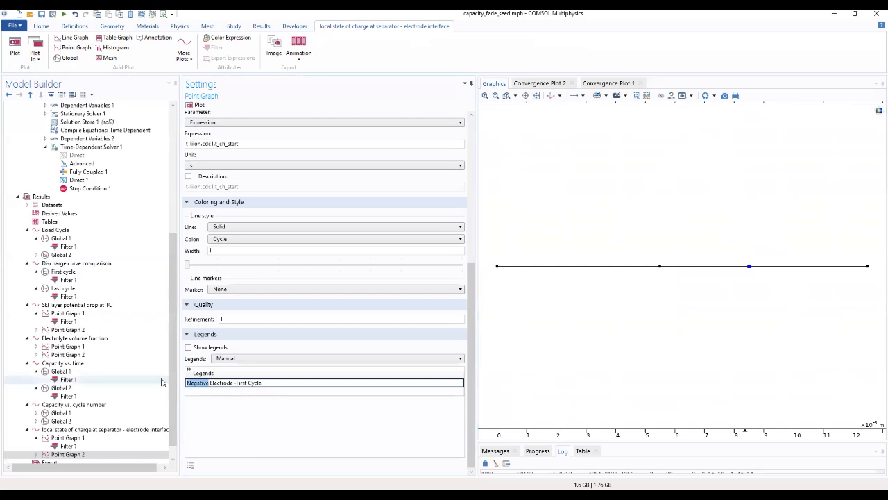
type("Positive")
left_click(204, 403)
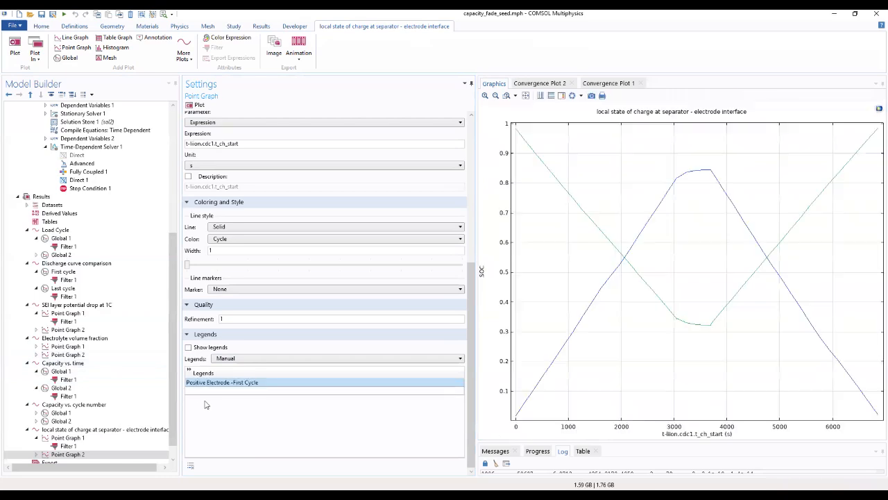
Step: Enable the legends for both Point Graph 2 and Point Graph 1 in the local state of charge plot
left_click(188, 347)
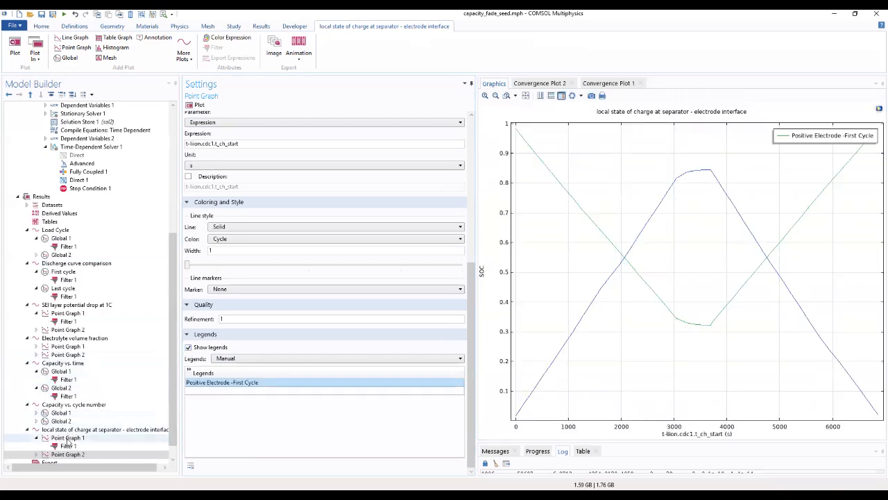
left_click(68, 439)
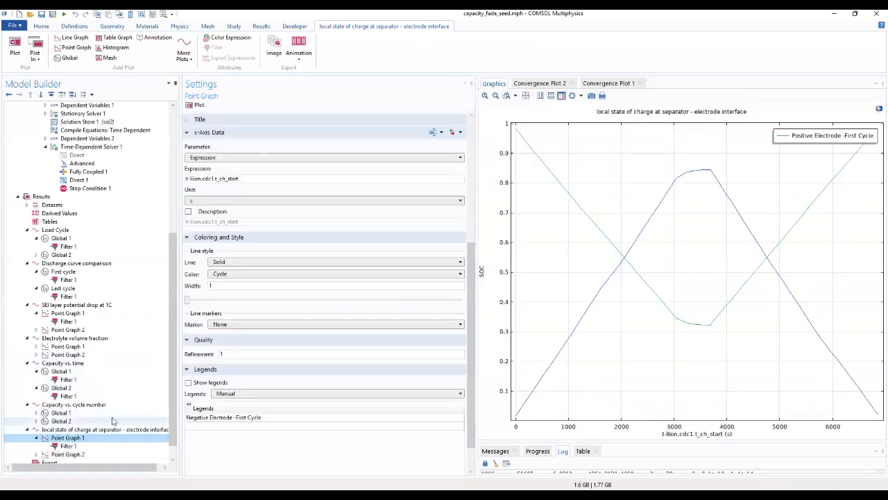
left_click(188, 382)
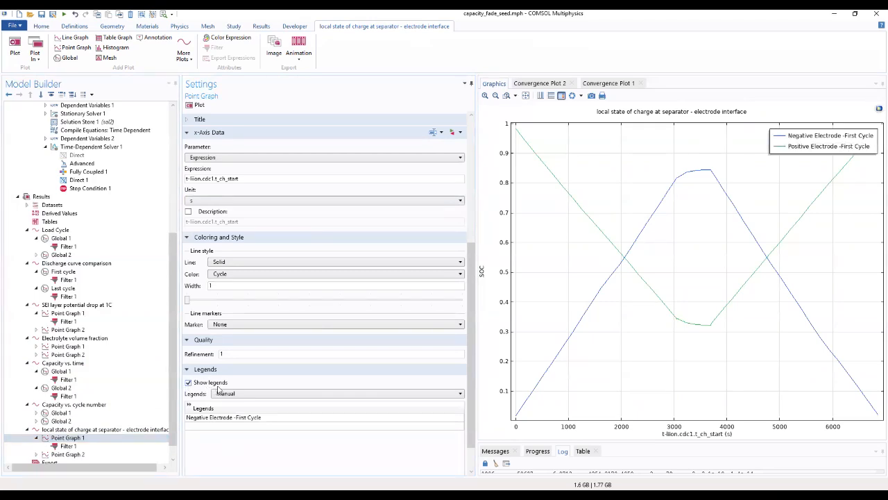
Step: Duplicate Point Graph 1 in the local state of charge plot group and select the copy
left_click(77, 390)
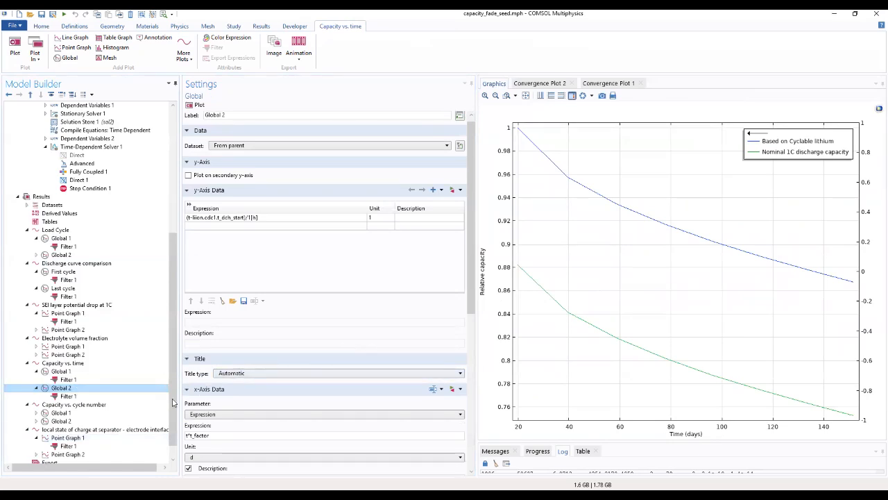
scroll(175, 426, "down", 1)
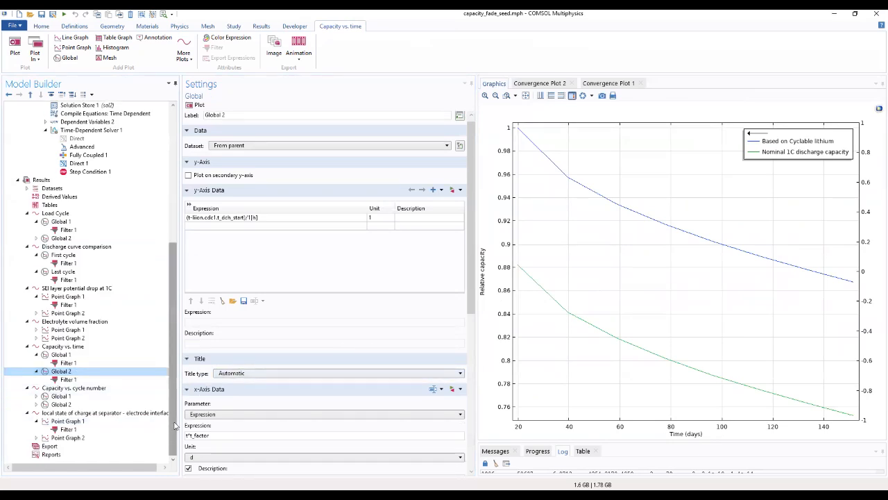
left_click(93, 422)
right_click(92, 421)
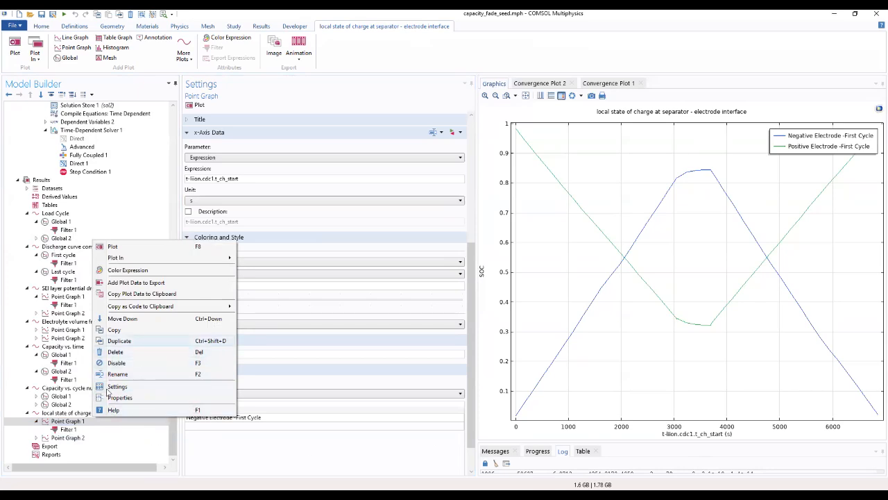
left_click(119, 341)
left_click(76, 446)
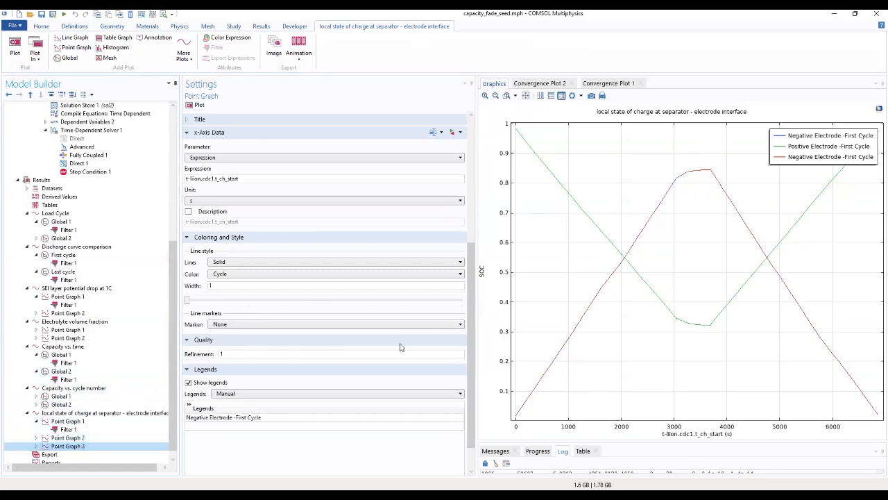
Step: Set the inclusion expression of Point Graph 3's filter to last_cycle_filter and plot the result
left_click_drag(472, 329, 497, 186)
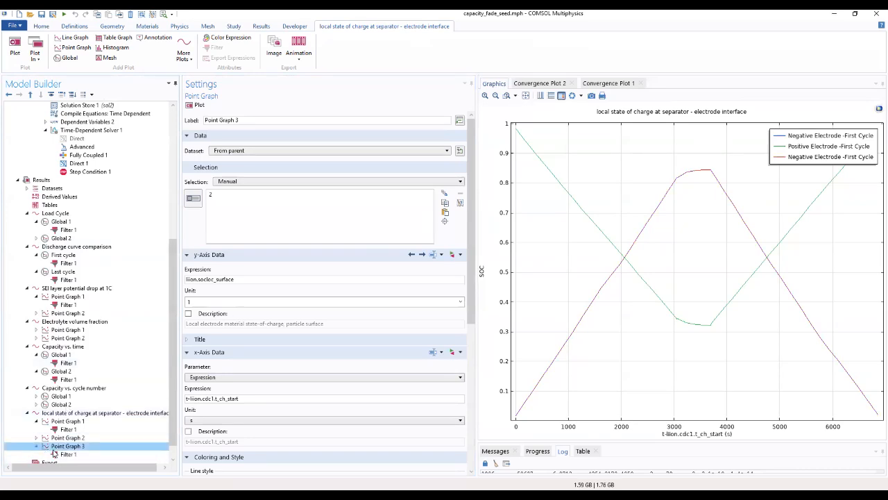
left_click(36, 446)
left_click(68, 453)
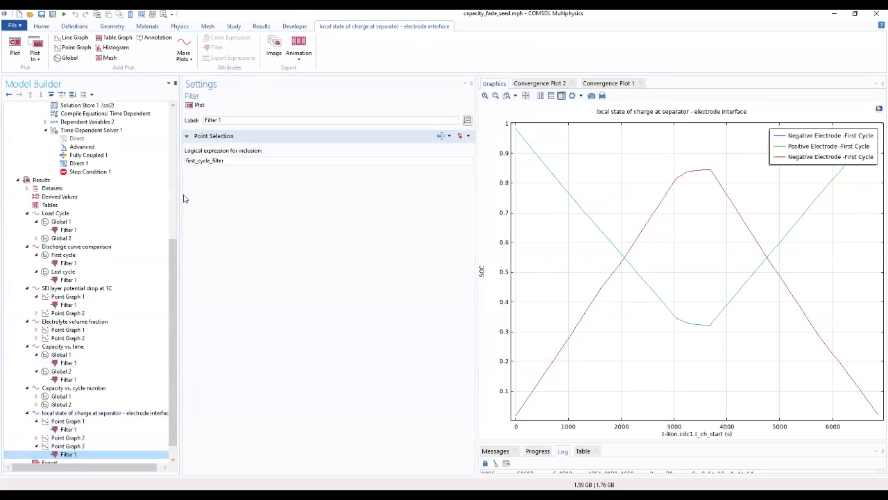
left_click_drag(195, 160, 186, 165)
left_click(185, 165)
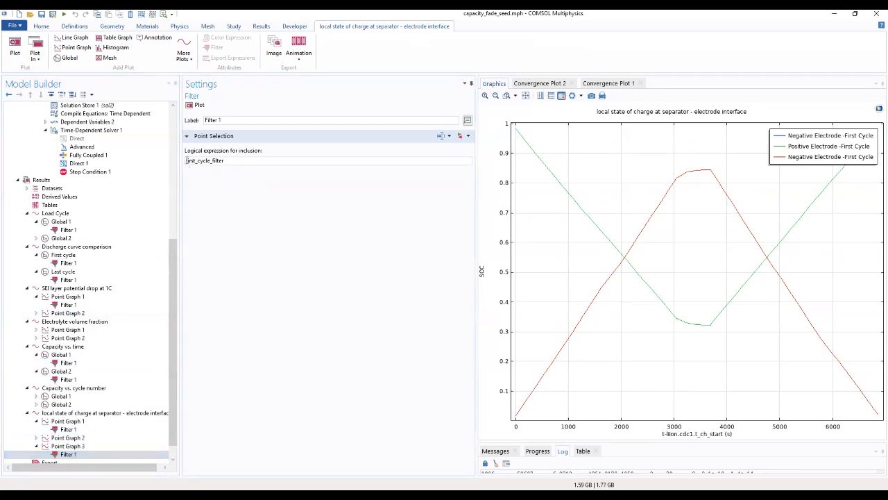
left_click_drag(185, 160, 197, 165)
key("ctrl+z")
left_click_drag(196, 160, 178, 151)
type("last")
left_click(190, 105)
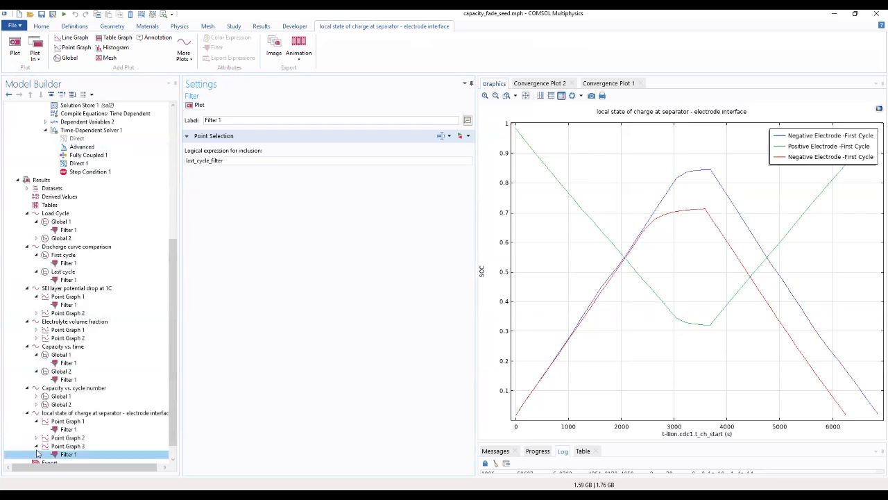
Step: Duplicate Point Graph 2 with its filter in the local state of charge plot group, keeping point 3 as the selection
left_click(68, 437)
right_click(73, 437)
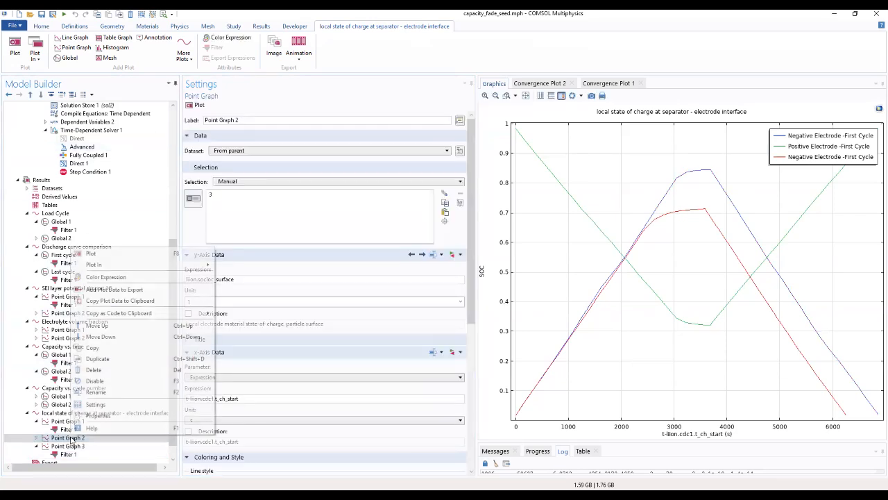
left_click(102, 360)
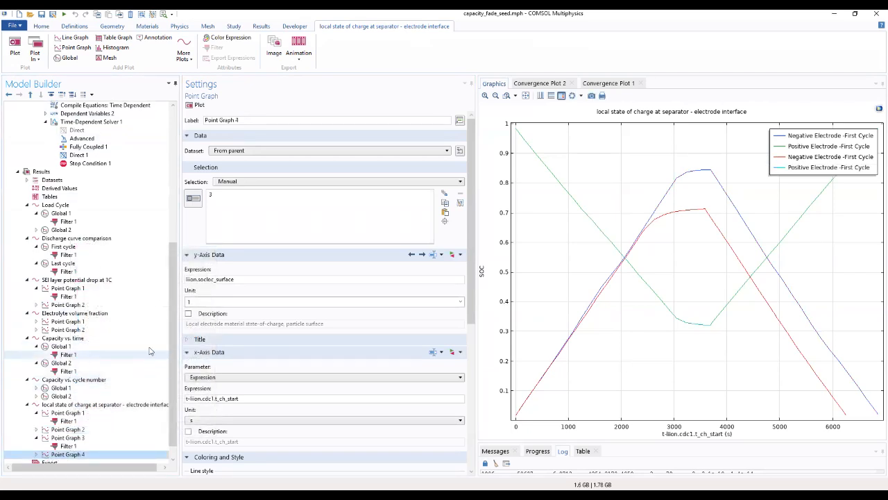
left_click(222, 197)
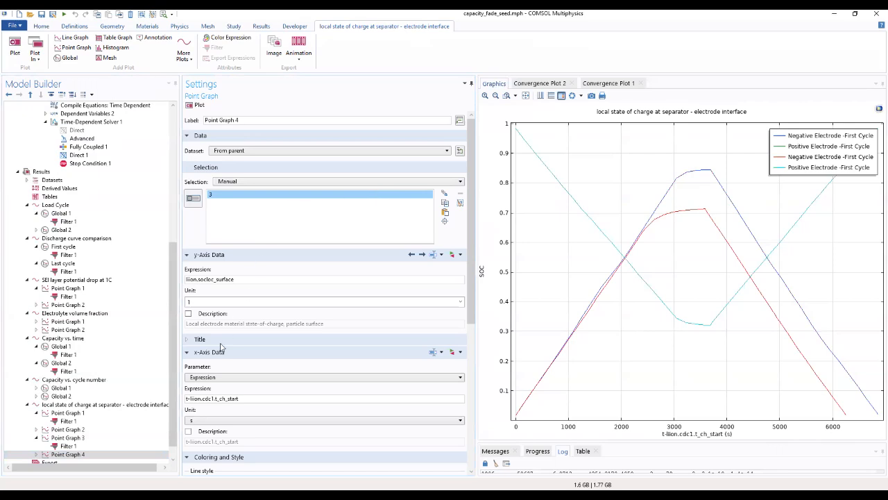
Step: Open the filter under Point Graph 4 and plot it with the inclusion expression first_cycle_filter
left_click(33, 457)
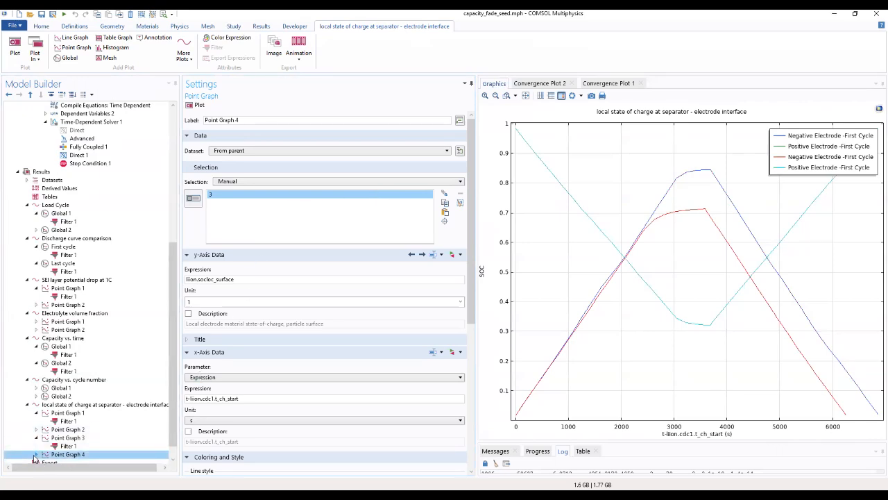
left_click(35, 455)
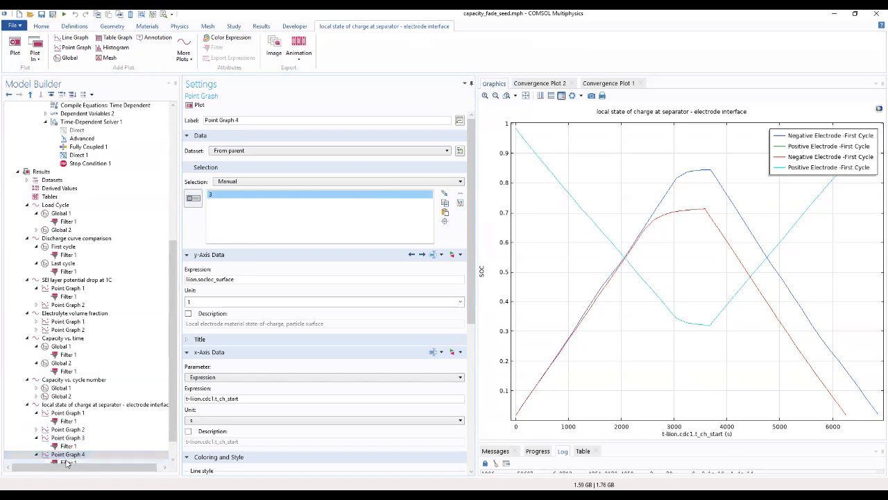
left_click(68, 463)
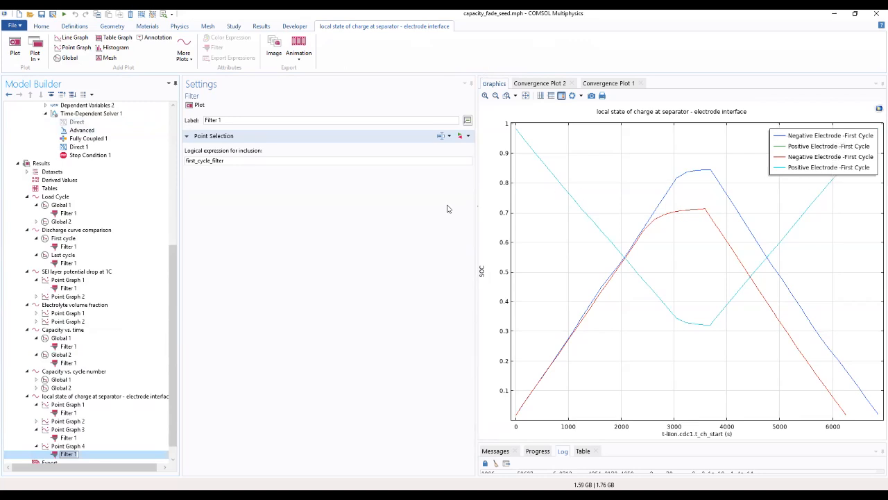
left_click(392, 225)
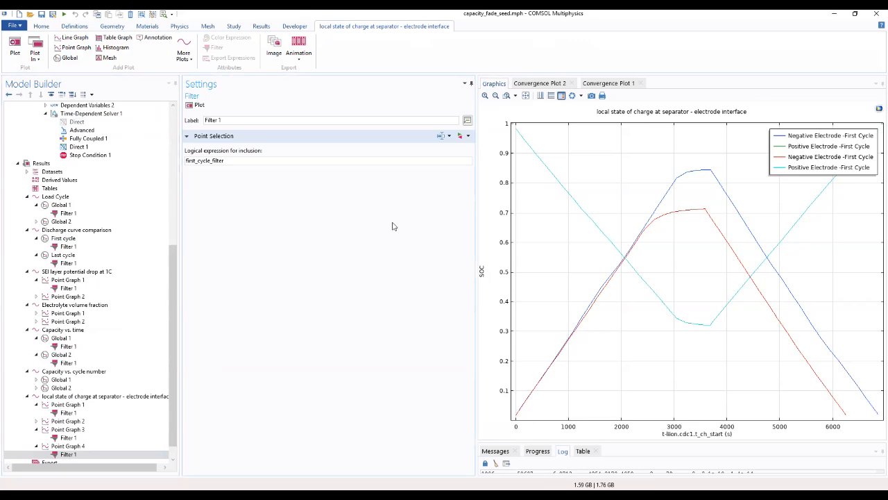
left_click(189, 106)
Step: Review the component's material assignments, the Variables 1 definitions and the Porous Electrode Reaction 2 settings of the lithium-ion battery interface
left_click_drag(171, 281, 179, 161)
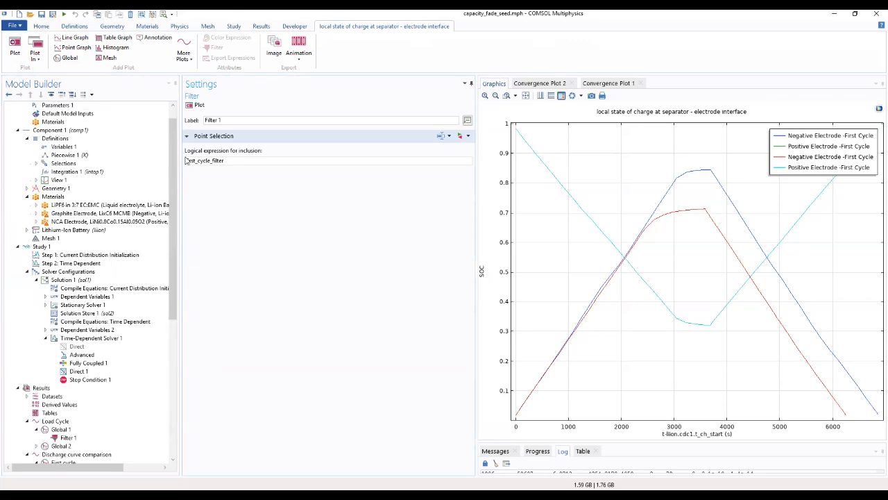
left_click(73, 222)
left_click(75, 214)
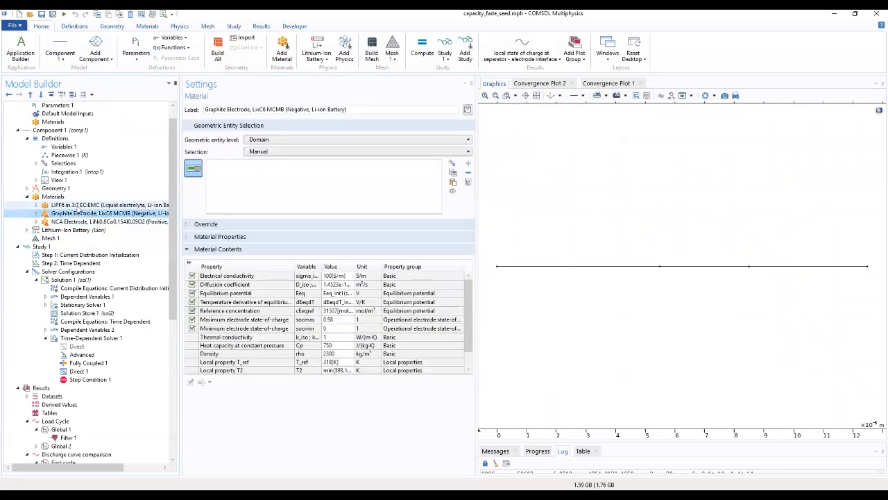
left_click(77, 205)
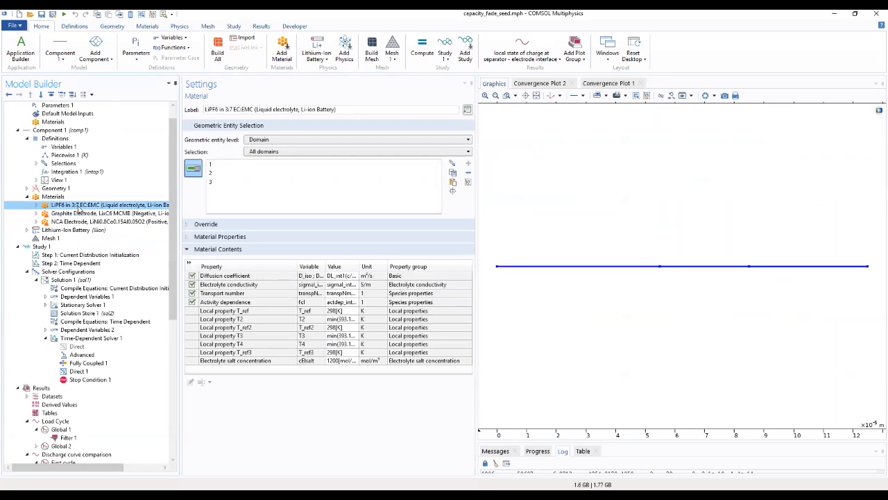
left_click(61, 148)
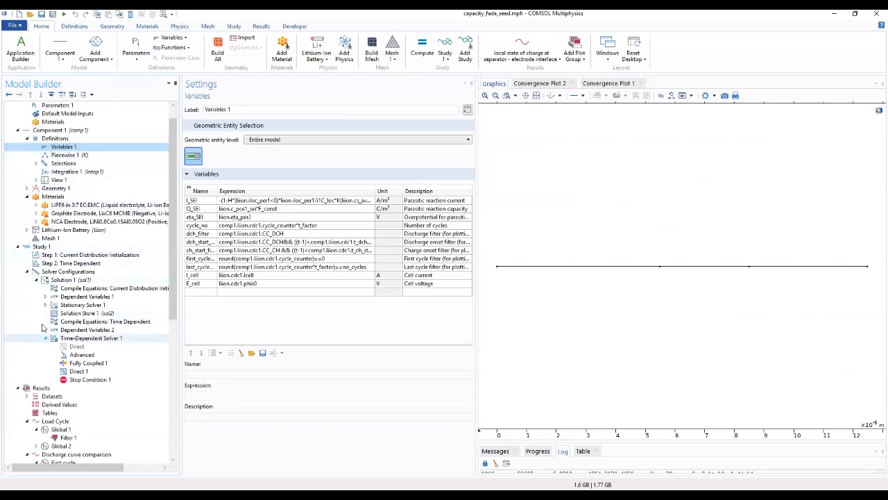
left_click(26, 231)
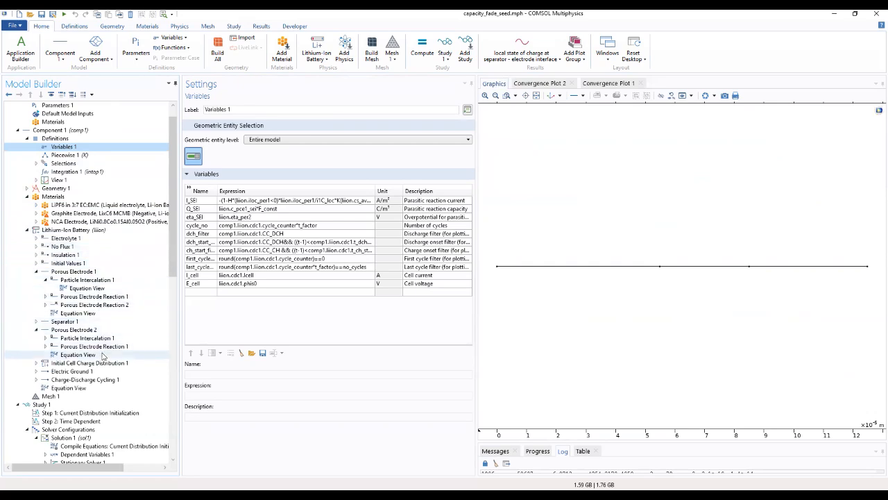
left_click(114, 306)
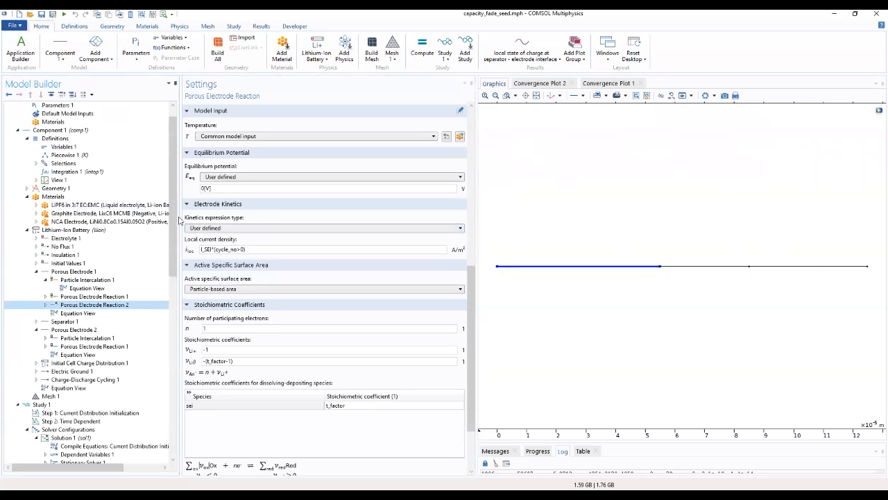
scroll(60, 387, "down", 15)
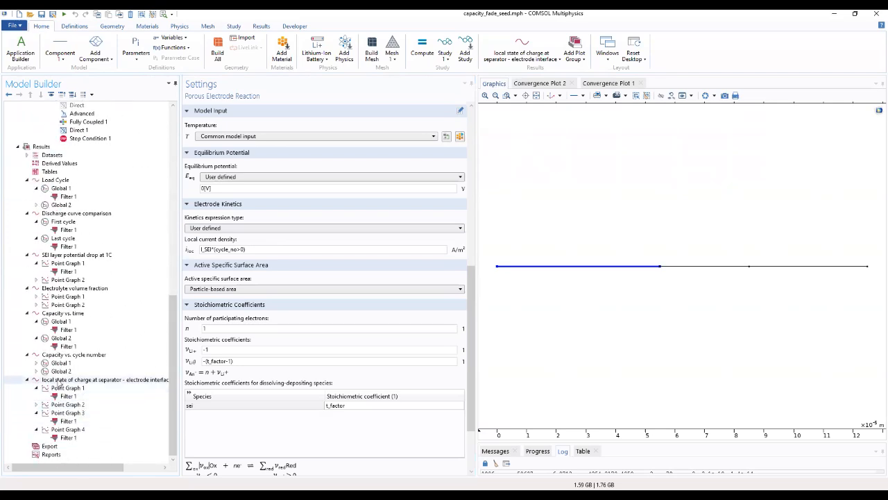
Step: Review the local state of charge plot, the Capacity vs. cycle number plot group settings and its Global 1 expression and legend
left_click(60, 381)
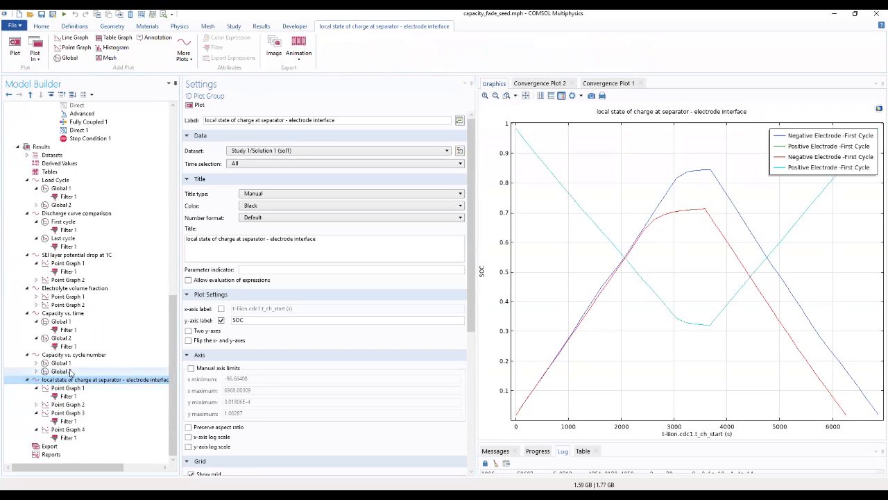
left_click(74, 354)
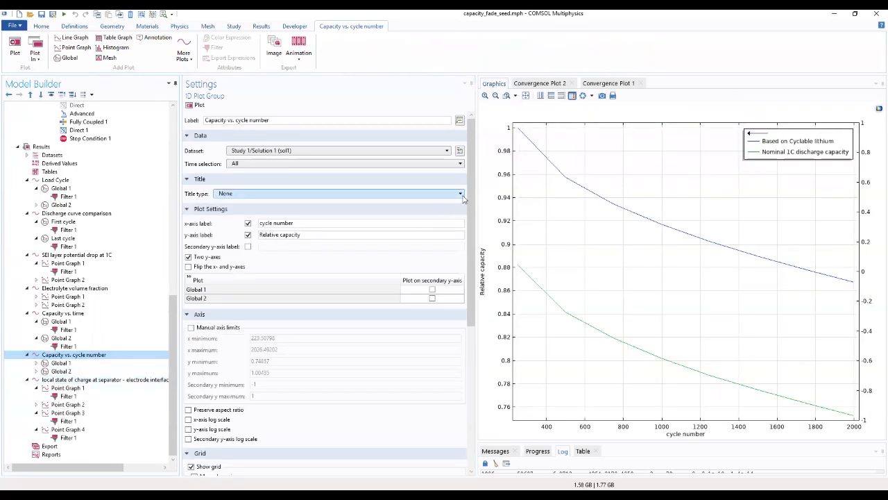
scroll(454, 239, "down", 2)
scroll(455, 239, "down", 7)
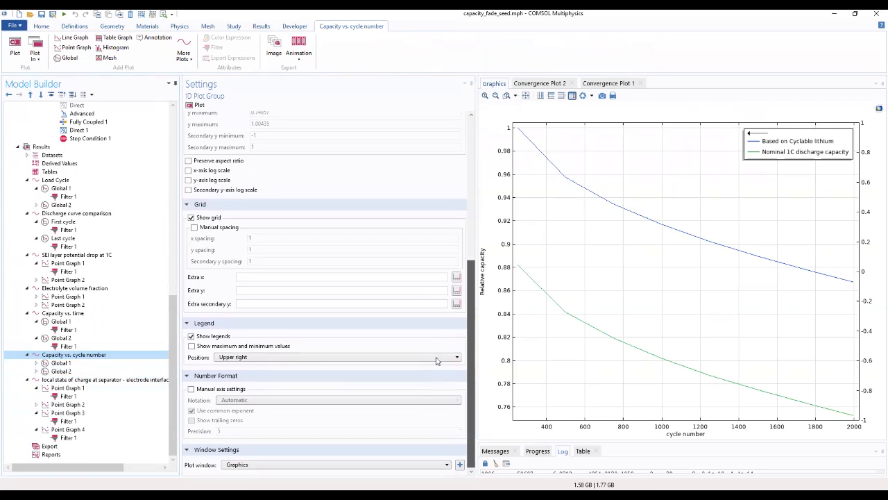
scroll(440, 351, "up", 2)
scroll(442, 345, "down", 2)
scroll(450, 333, "up", 1)
scroll(453, 278, "up", 10)
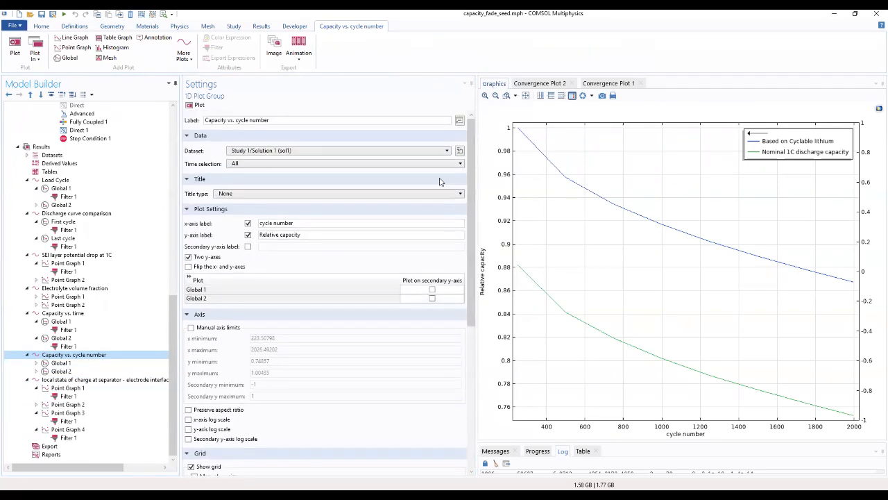
left_click(63, 363)
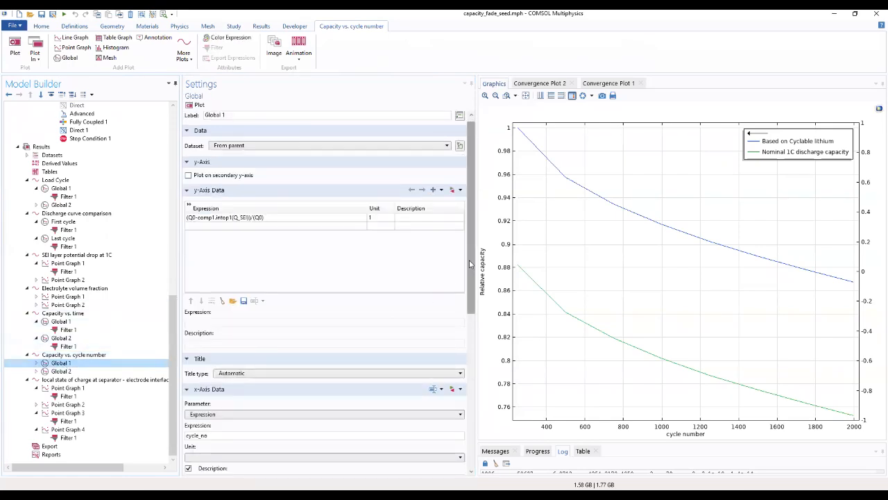
scroll(465, 278, "down", 1)
scroll(444, 348, "down", 7)
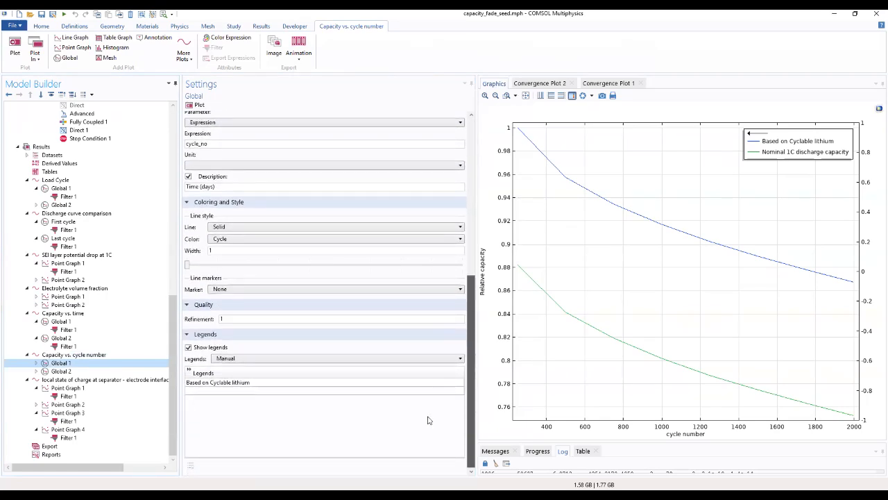
Step: Examine the Capacity vs. cycle number plot group's axis and legend settings and the x-axis data and manual legend of Global 2
scroll(429, 418, "up", 1)
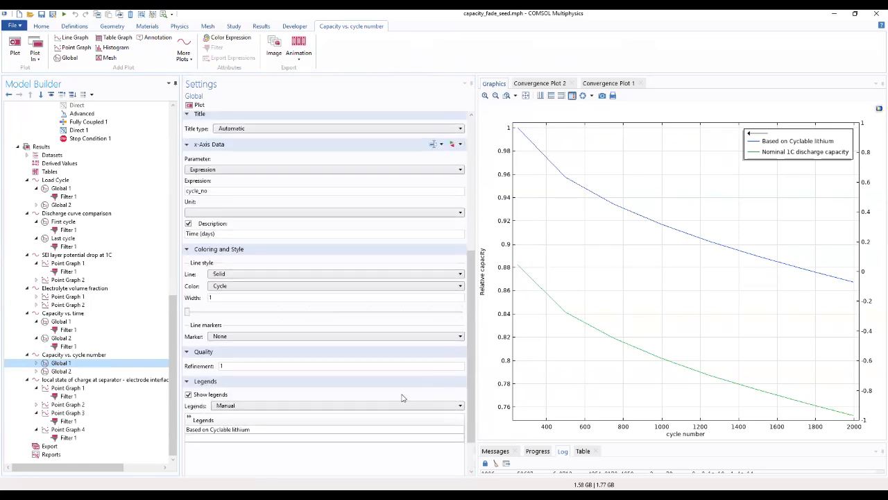
left_click(62, 372)
scroll(449, 394, "down", 5)
scroll(451, 410, "down", 2)
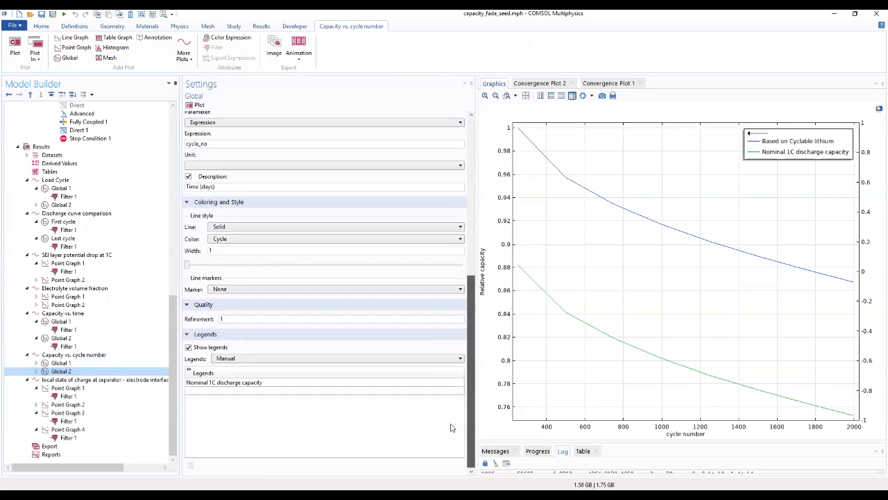
left_click(110, 357)
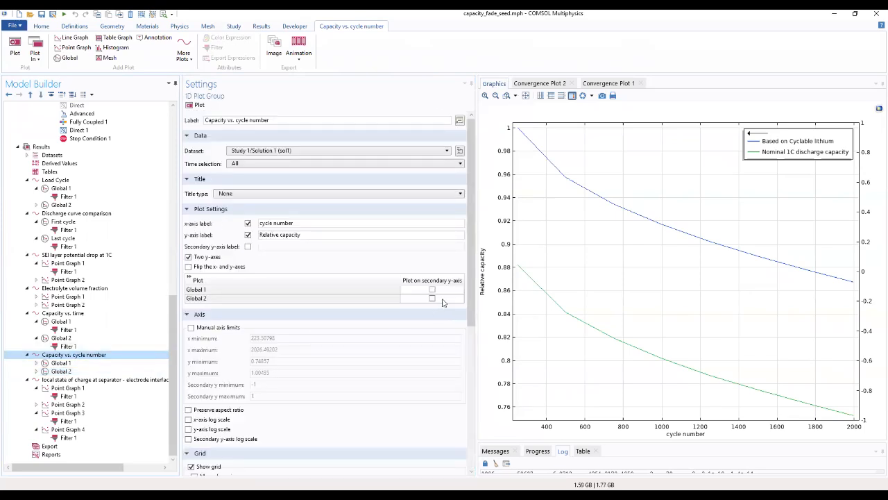
scroll(454, 389, "down", 5)
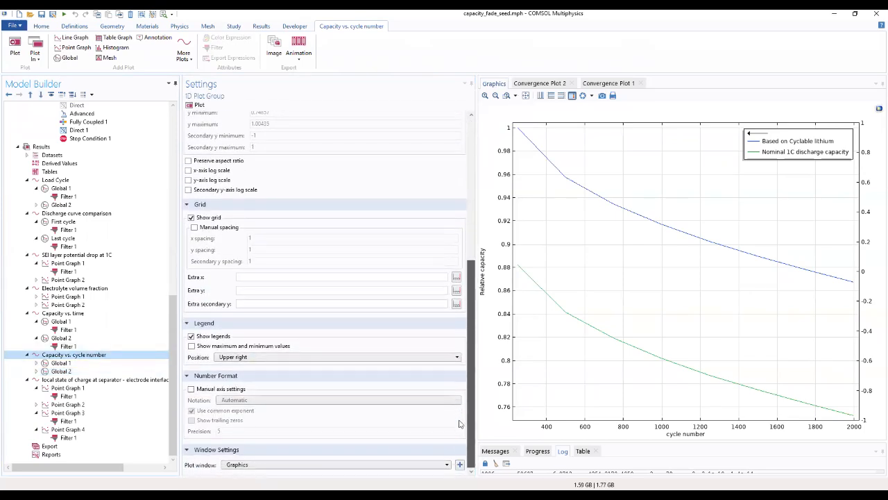
left_click(191, 337)
left_click(192, 337)
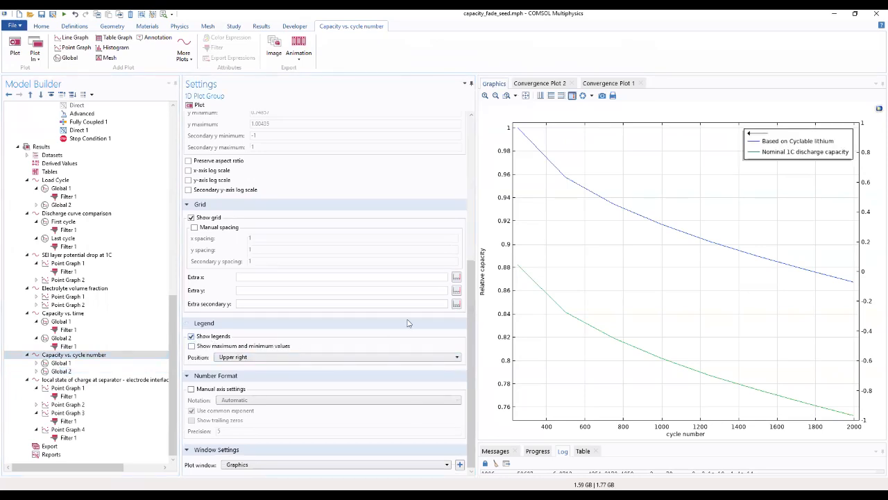
left_click_drag(466, 323, 498, 147)
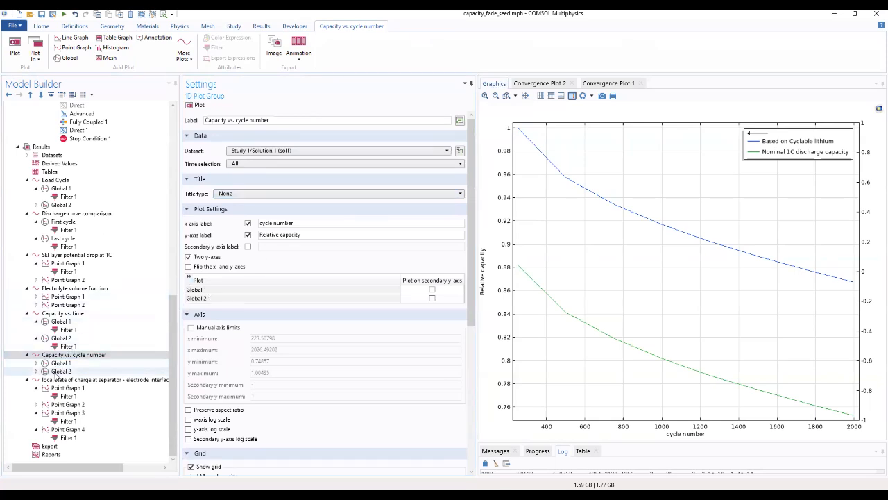
left_click(59, 372)
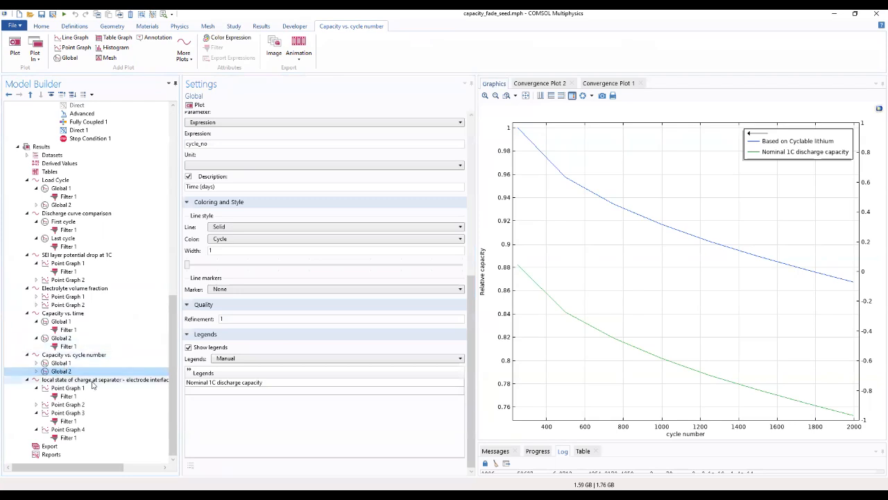
Step: Check the Point Graph 3 settings and the inclusion expression of the filter under Point Graph 4 in the local state of charge plot group
left_click(73, 413)
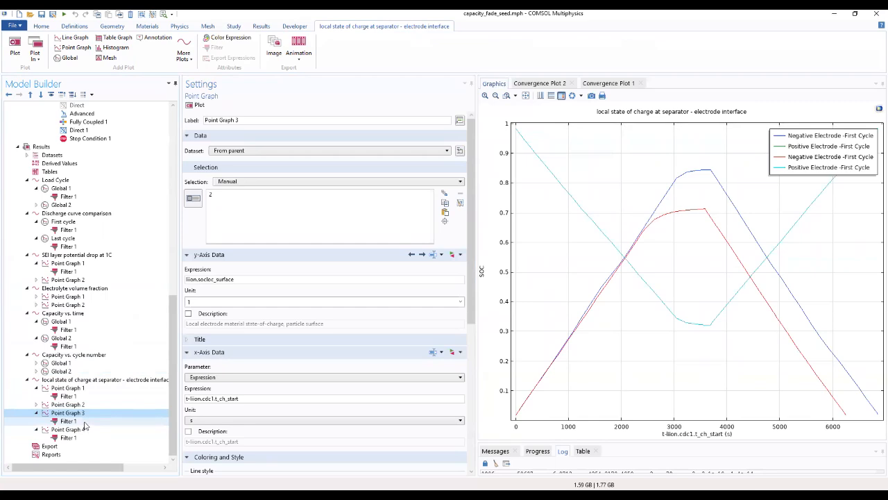
left_click(69, 437)
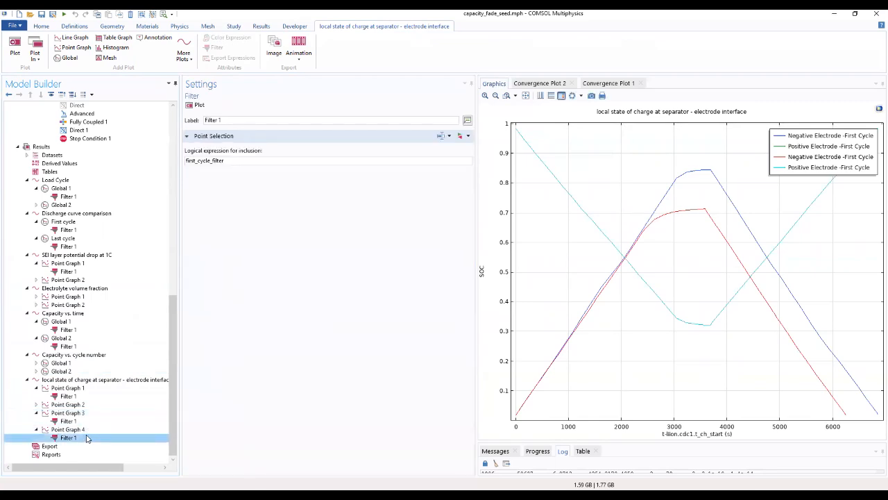